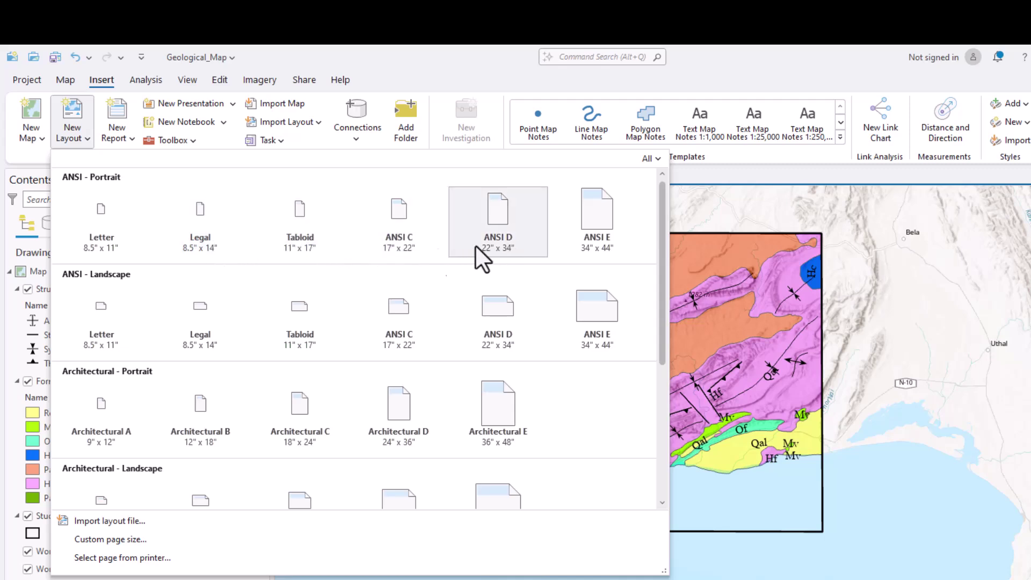
# - Create a new layout with the ISO landscape A4 page size, 210 mm x 297 mm
pyautogui.scroll(-2, 225, 317)
pyautogui.scroll(-2, 225, 317)
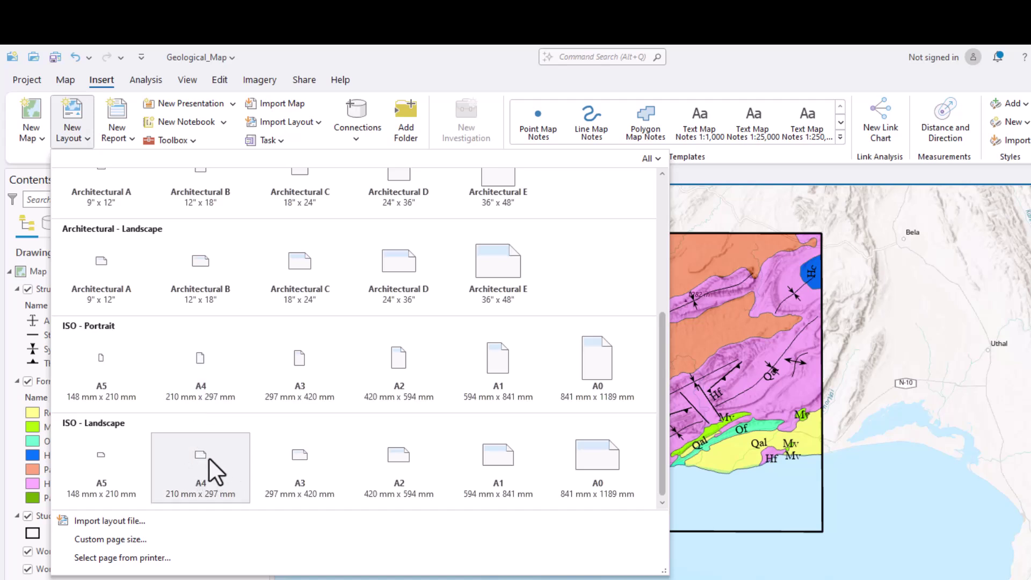
pyautogui.click(209, 458)
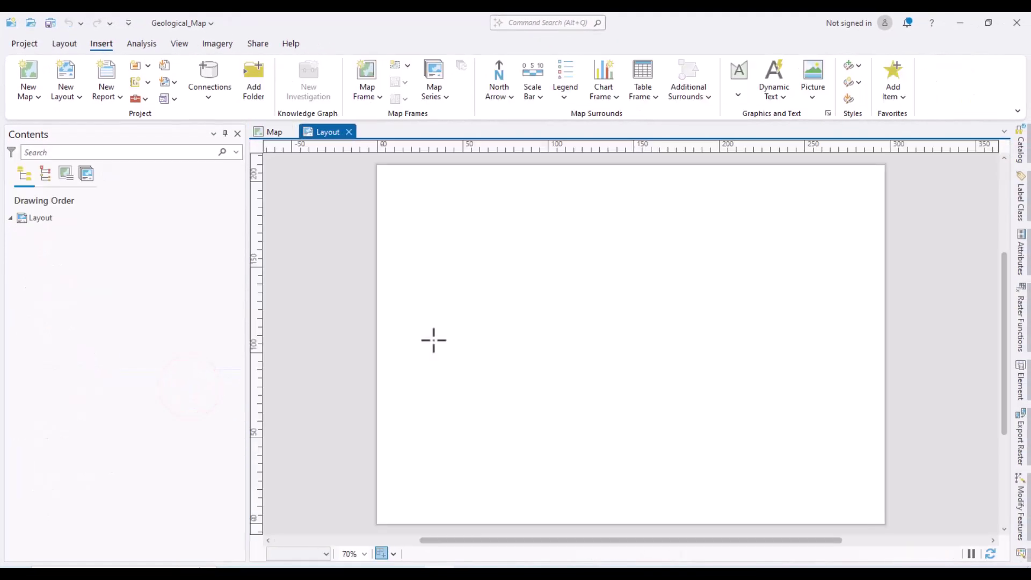
pyautogui.scroll(-2, 363, 315)
pyautogui.scroll(2, 387, 322)
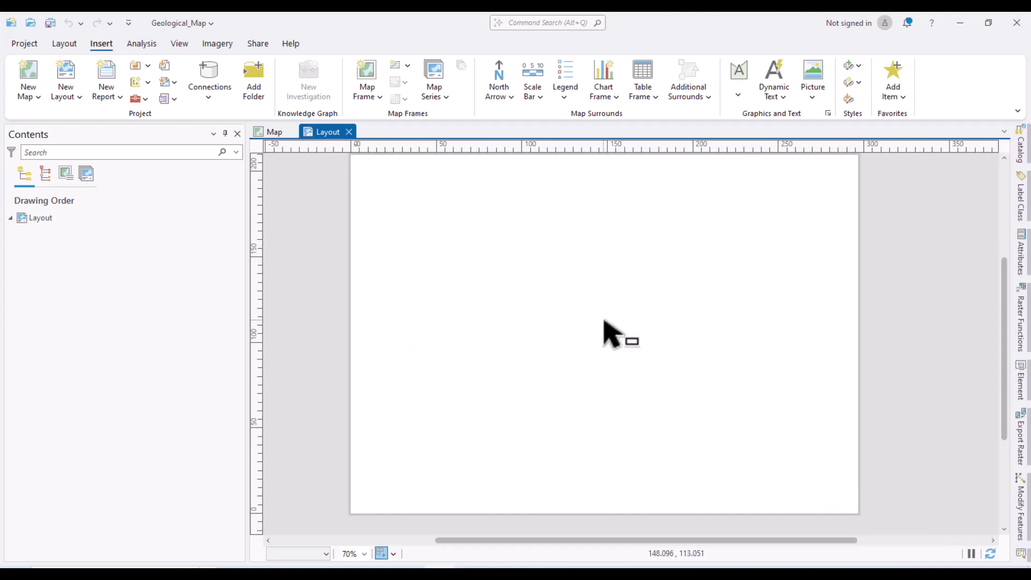
pyautogui.scroll(-2, 585, 322)
pyautogui.scroll(3, 610, 327)
pyautogui.scroll(-2, 562, 329)
pyautogui.scroll(2, 563, 325)
pyautogui.scroll(2, 558, 325)
pyautogui.scroll(-2, 534, 335)
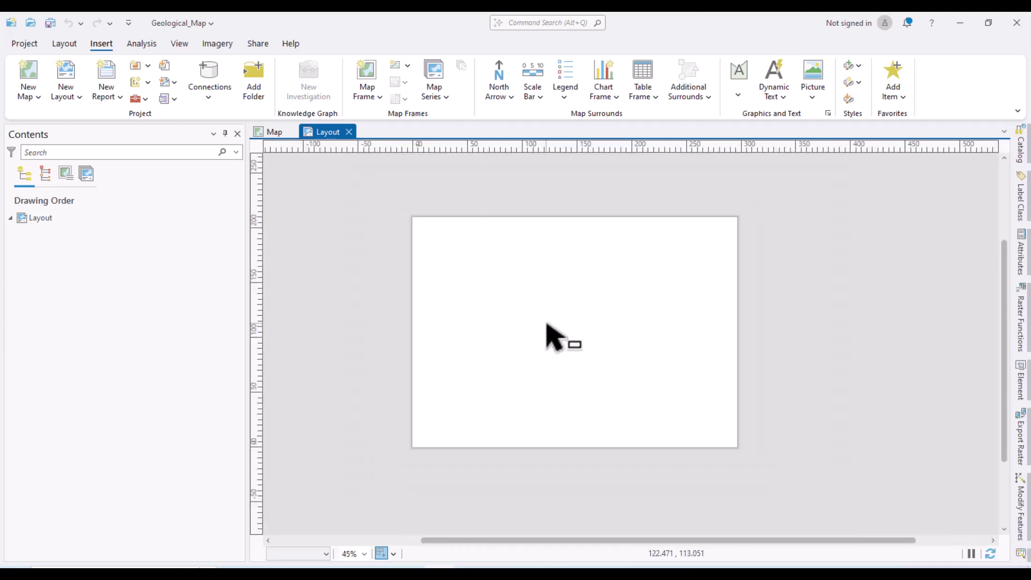
pyautogui.scroll(2, 546, 337)
pyautogui.scroll(-2, 547, 324)
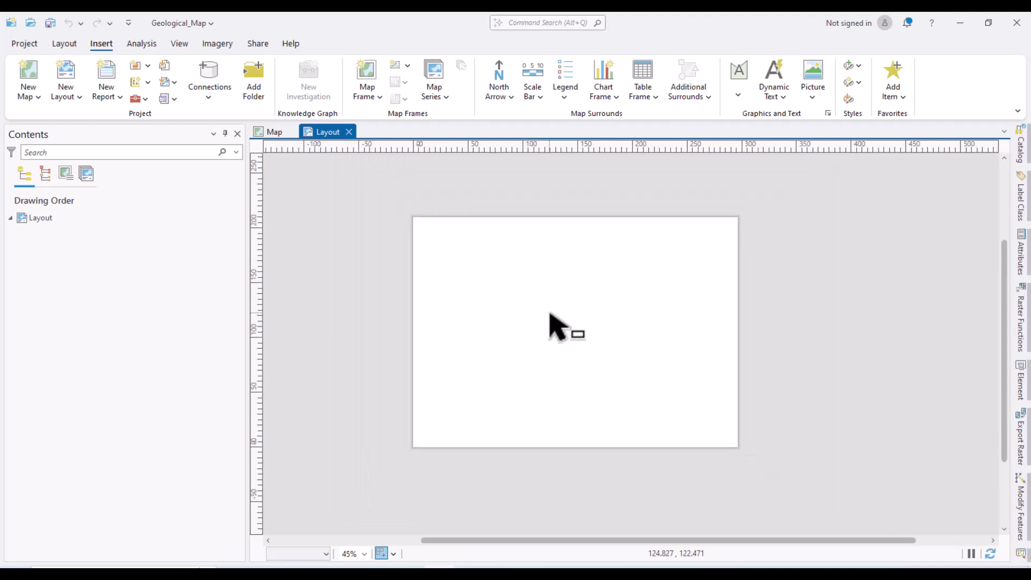
pyautogui.scroll(2, 550, 293)
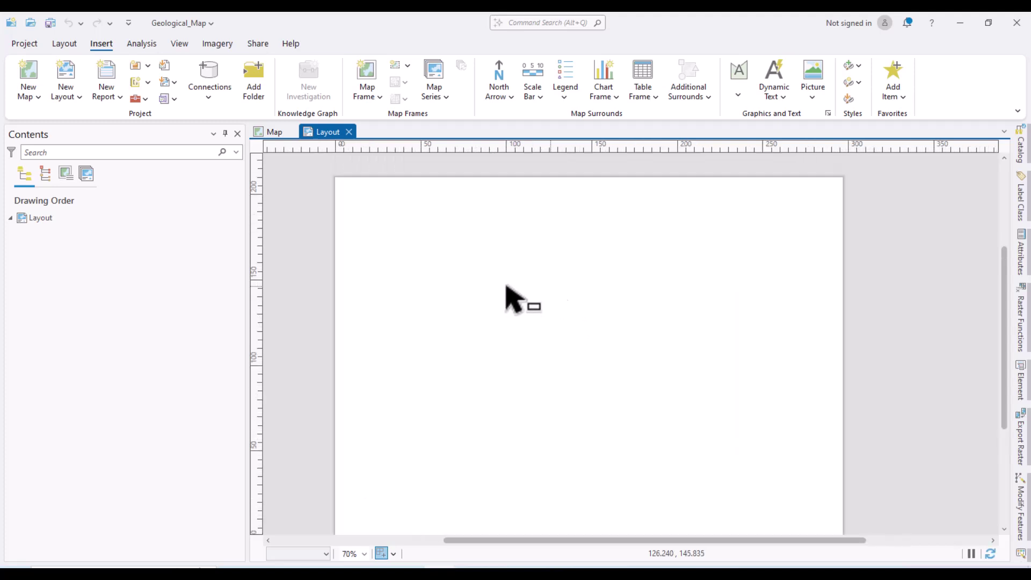
pyautogui.scroll(-2, 444, 207)
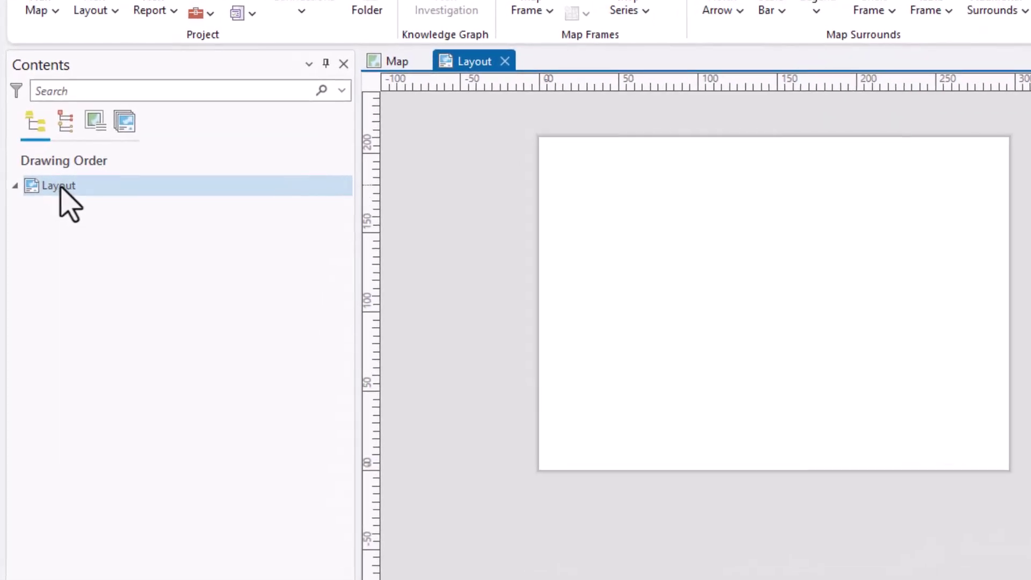
# - Rename the new layout as Layout_Hn_Map in its general layout properties
pyautogui.rightClick(60, 185)
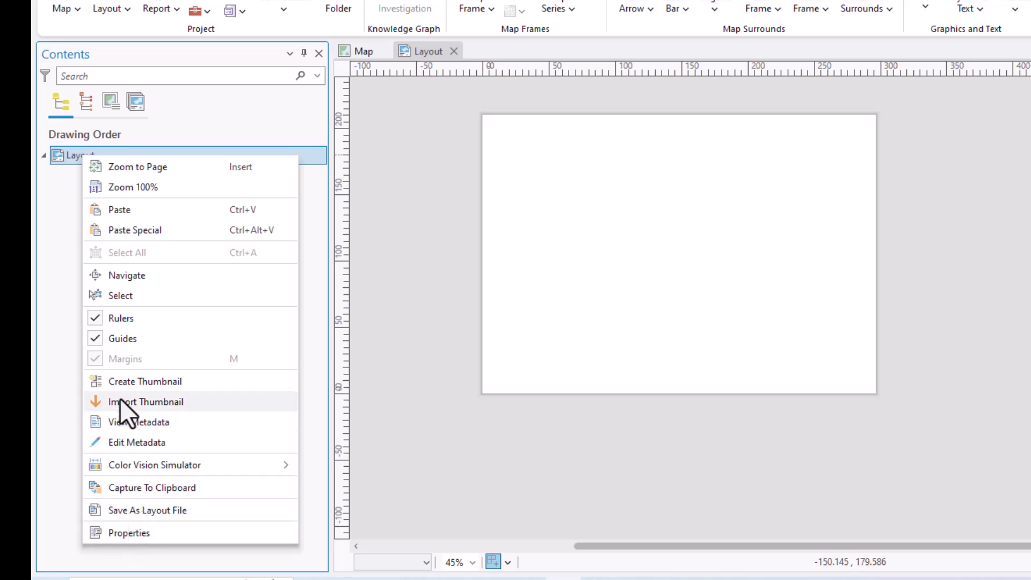
pyautogui.click(125, 534)
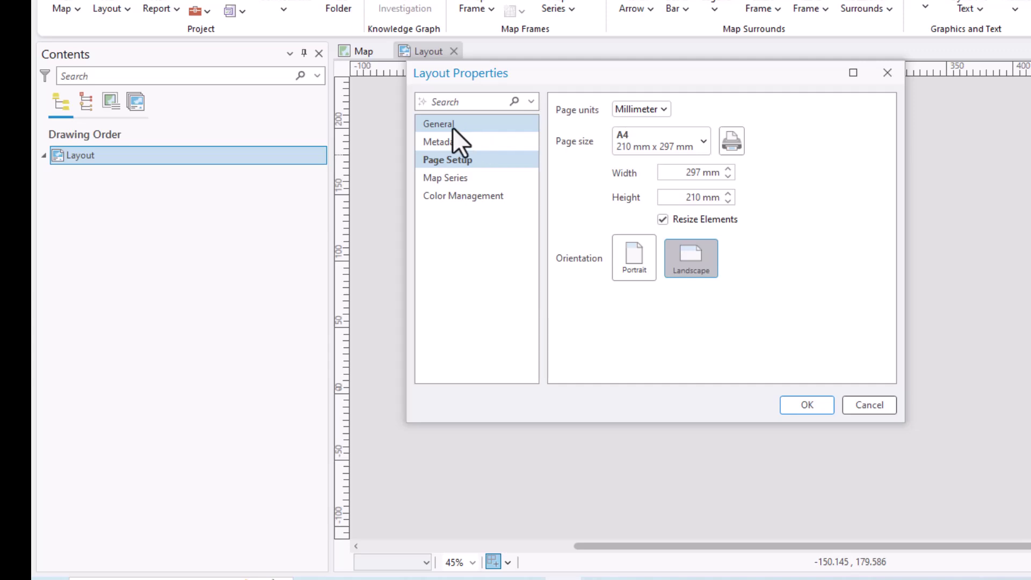
pyautogui.click(453, 128)
pyautogui.doubleClick(686, 109)
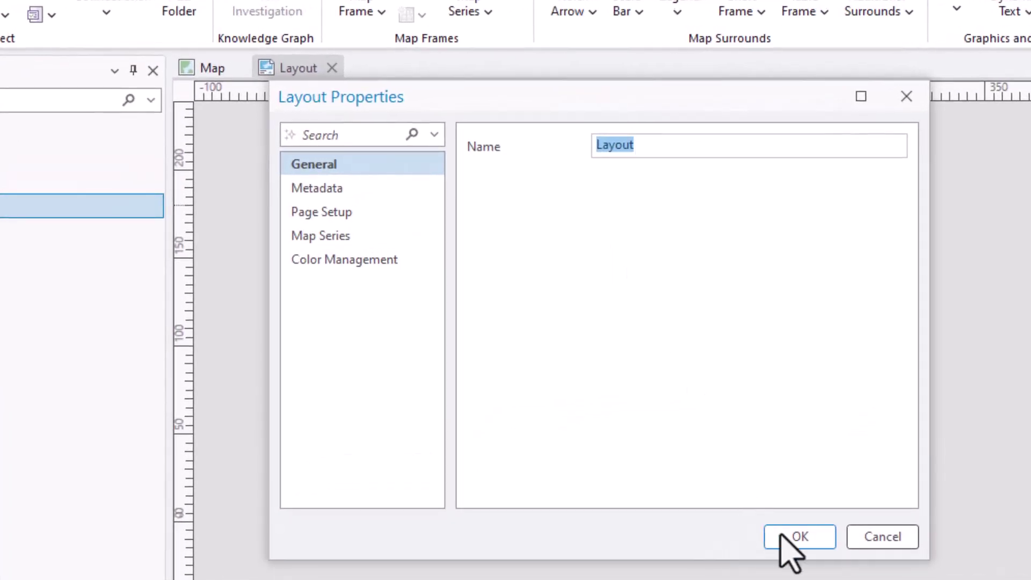
pyautogui.click(663, 152)
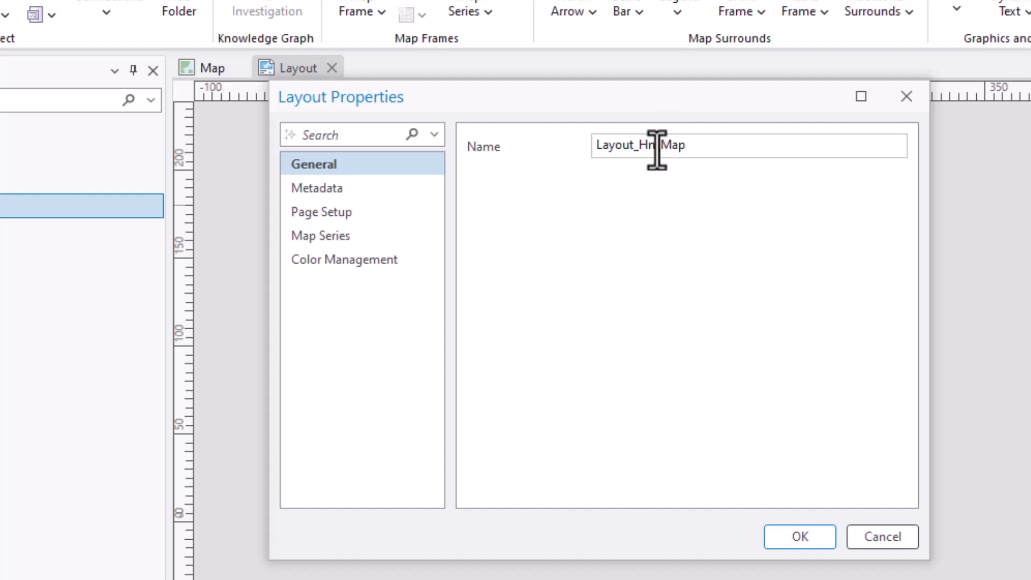
pyautogui.moveTo(653, 153); pyautogui.dragTo(664, 153)
pyautogui.doubleClick(680, 145)
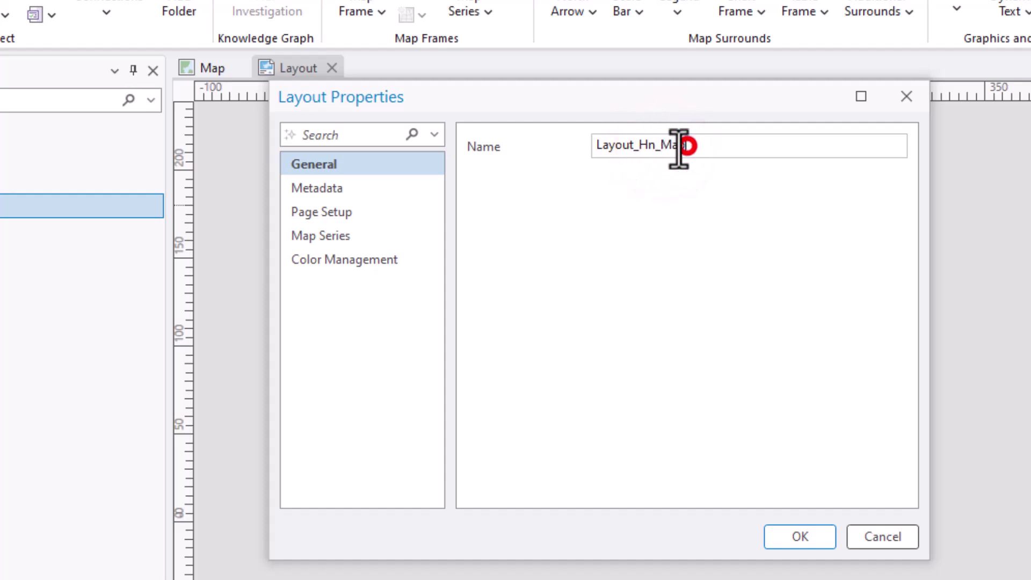
pyautogui.click(616, 144)
pyautogui.click(632, 145)
pyautogui.moveTo(635, 145); pyautogui.dragTo(648, 144)
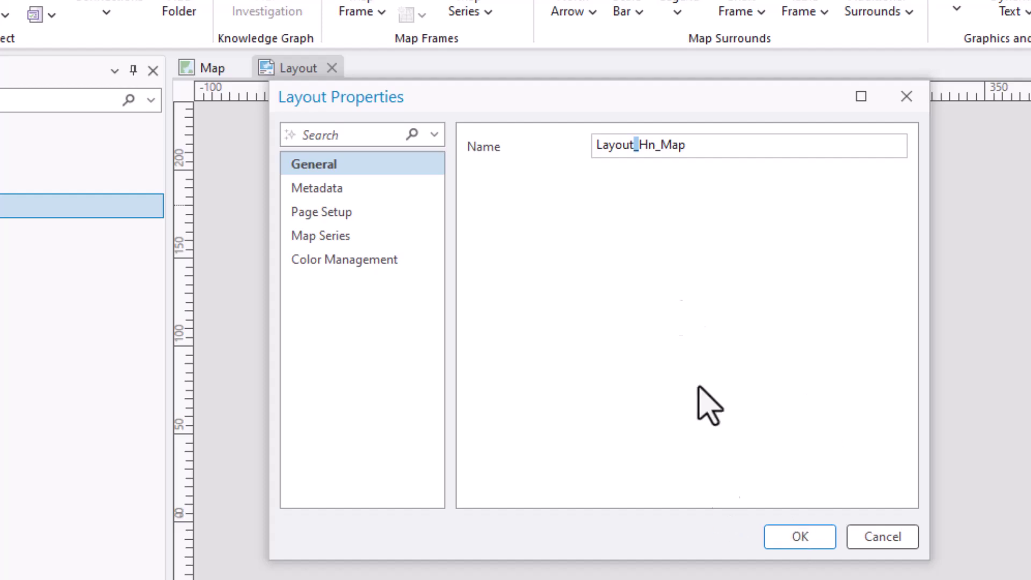
pyautogui.moveTo(657, 145); pyautogui.dragTo(632, 150)
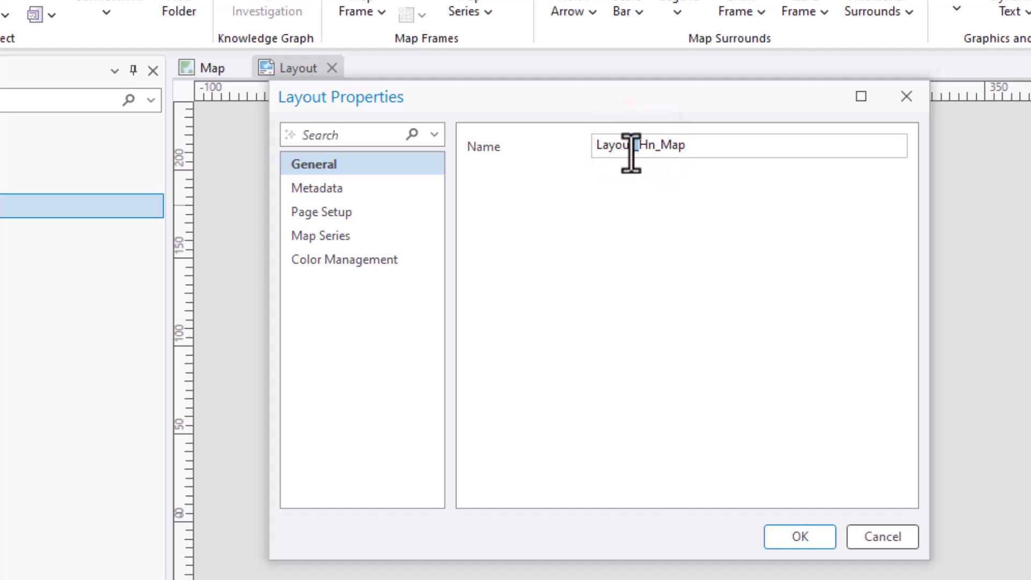
pyautogui.moveTo(653, 148); pyautogui.dragTo(660, 150)
pyautogui.write('_')
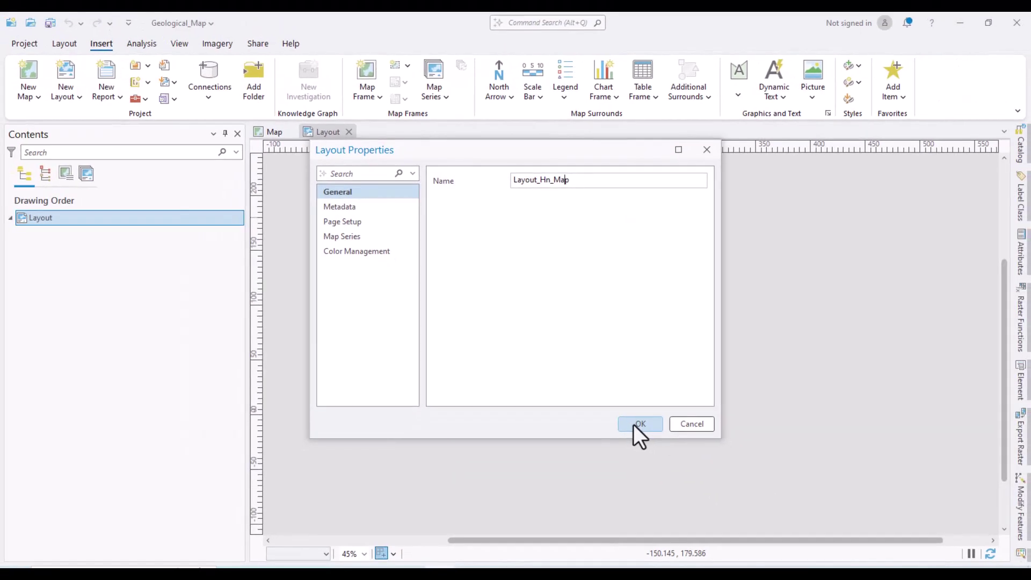
pyautogui.click(721, 491)
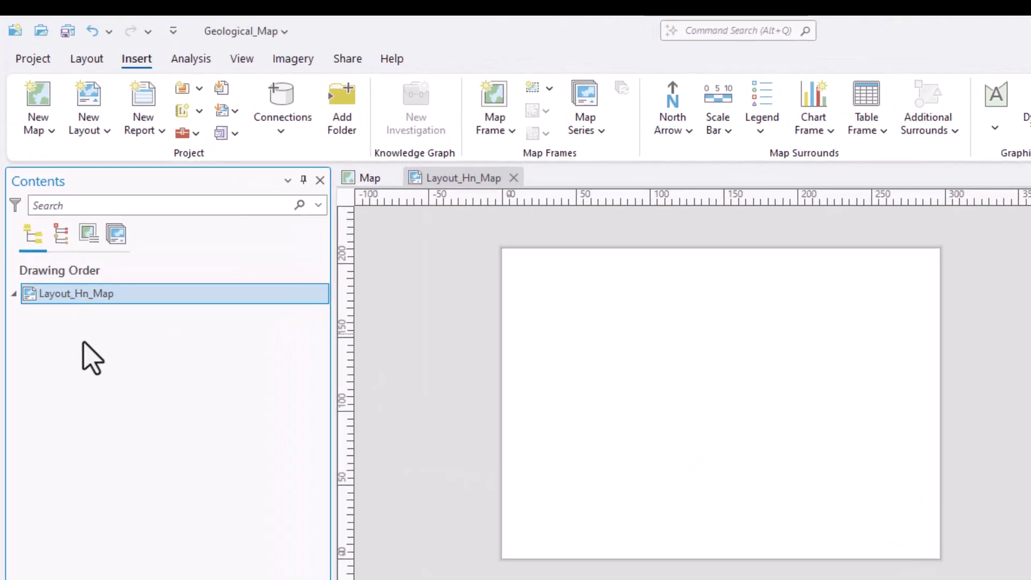
pyautogui.click(83, 342)
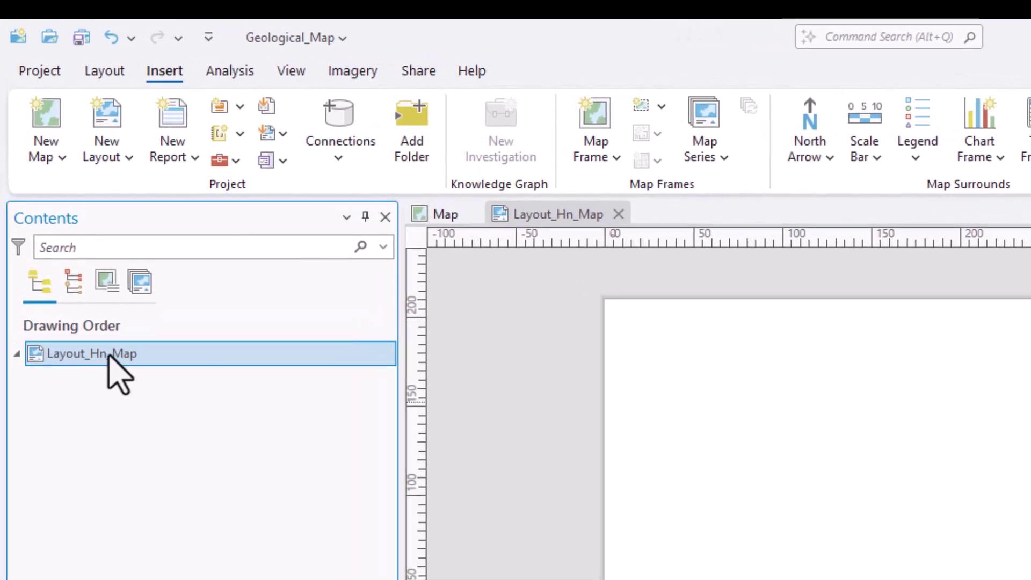
pyautogui.click(96, 420)
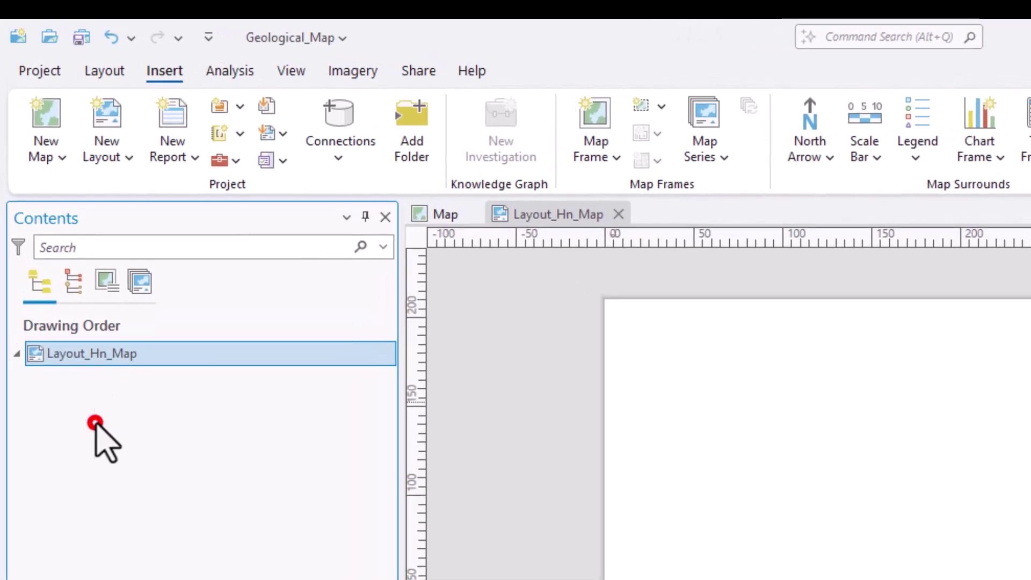
pyautogui.click(95, 356)
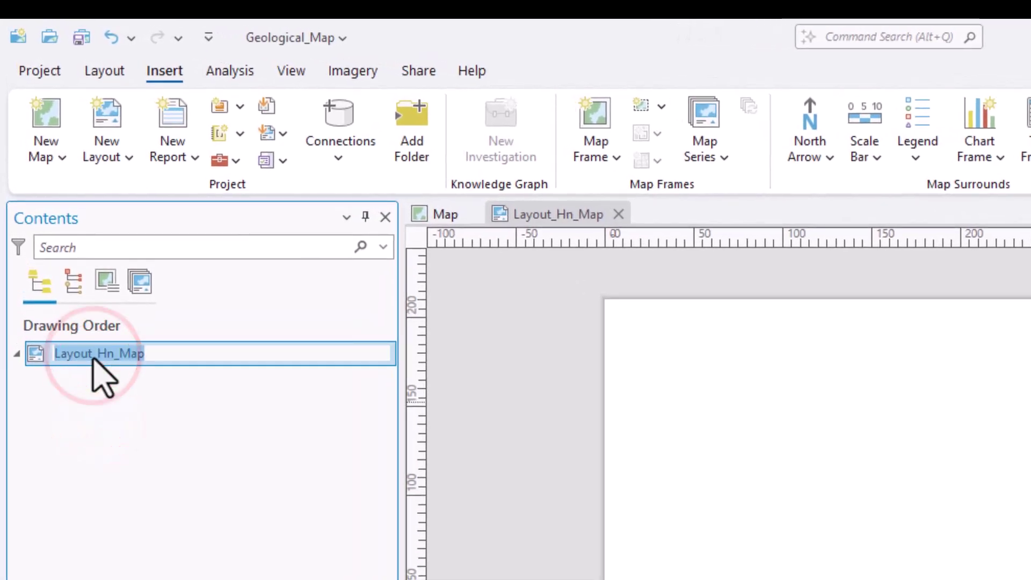
pyautogui.click(124, 353)
pyautogui.click(108, 353)
pyautogui.hotkey('shift', 'End')
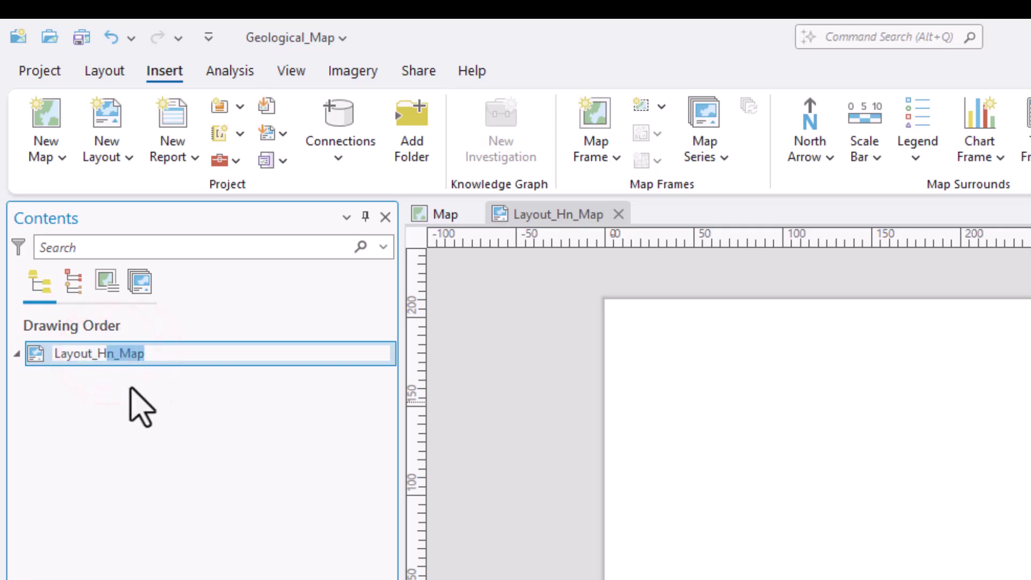
pyautogui.click(130, 384)
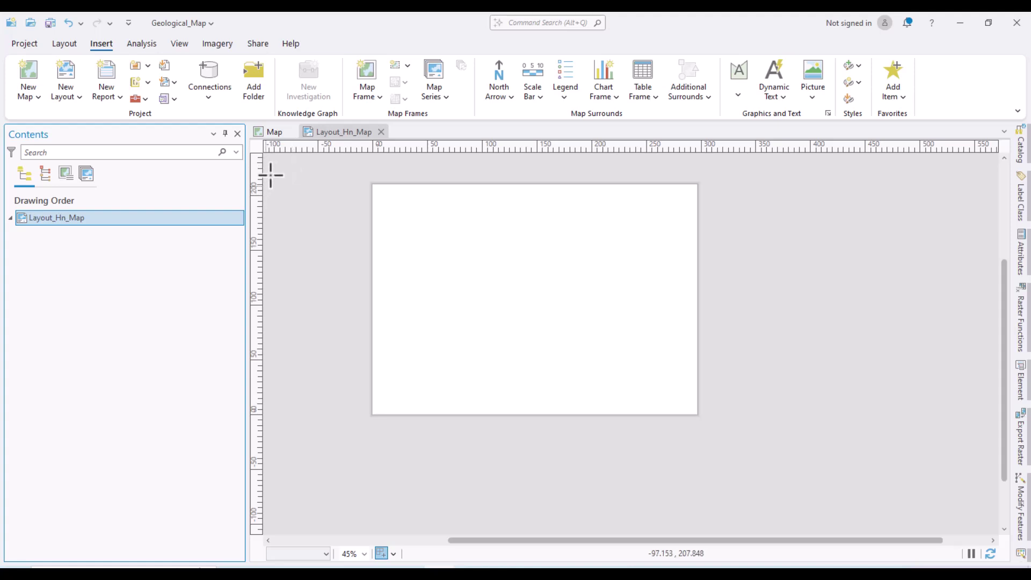
# - View the geological map and return to the blank Layout_Hn_Map page
pyautogui.click(273, 132)
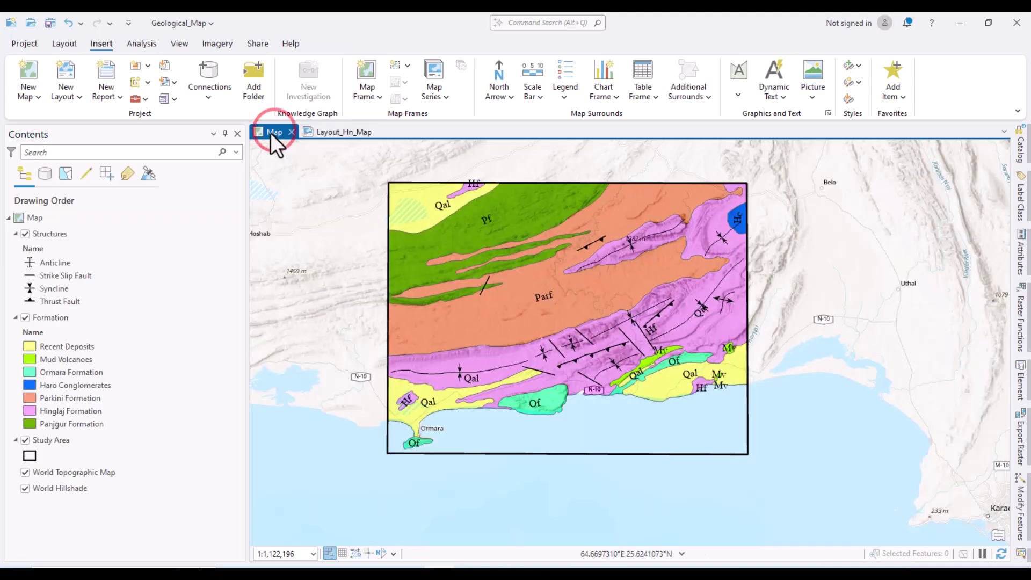
pyautogui.click(334, 132)
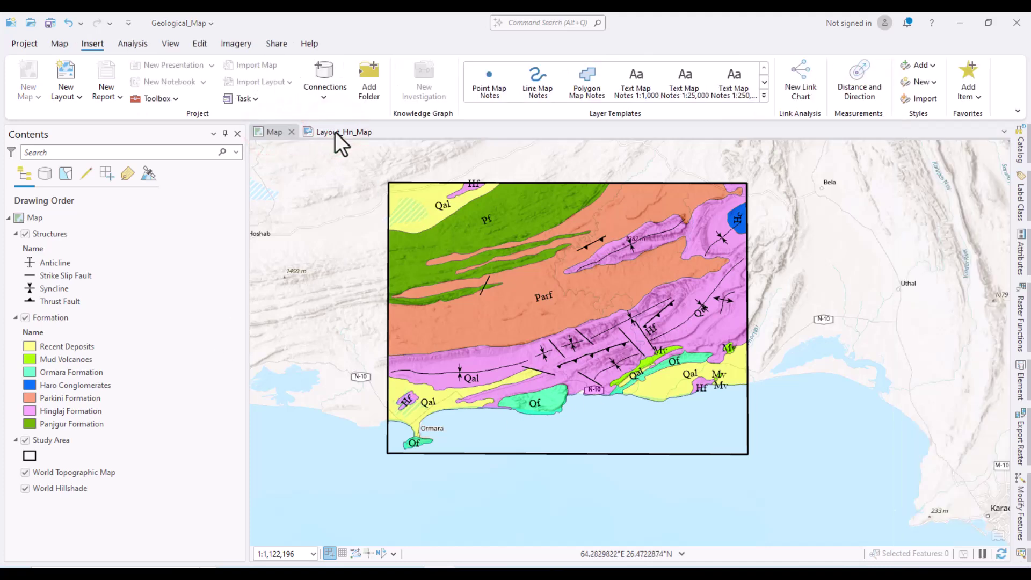
pyautogui.click(335, 131)
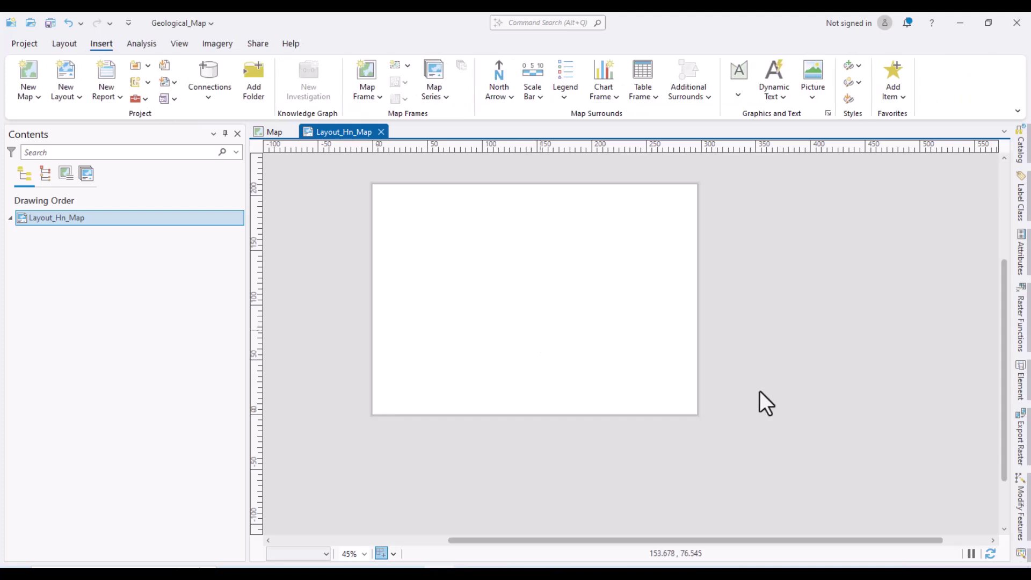
# - Insert a map frame of the geological map at the 1:1,122,196 extent, filling the page except for a narrow margin on all sides
pyautogui.scroll(-2, 760, 390)
pyautogui.scroll(5, 623, 344)
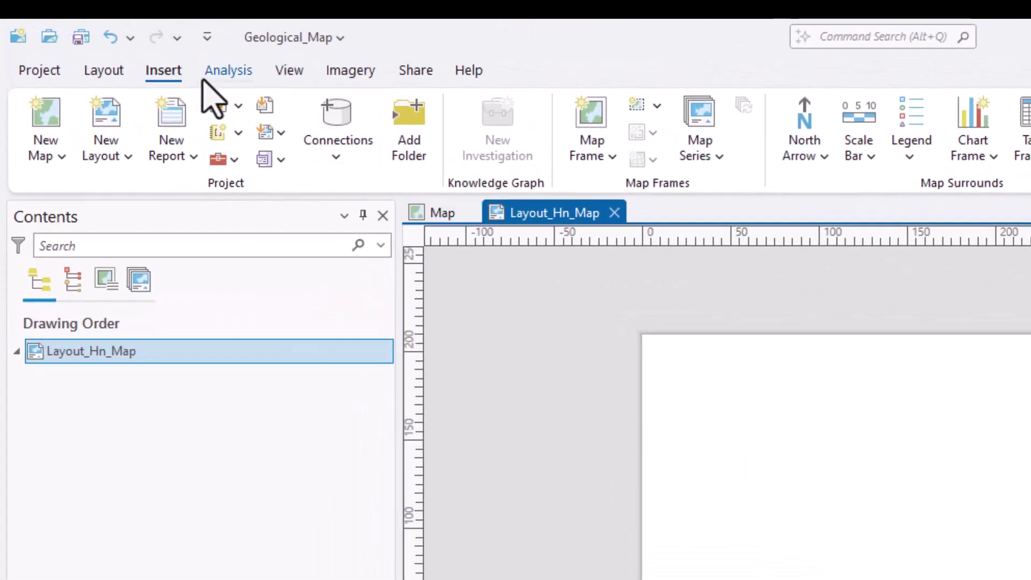
pyautogui.click(150, 71)
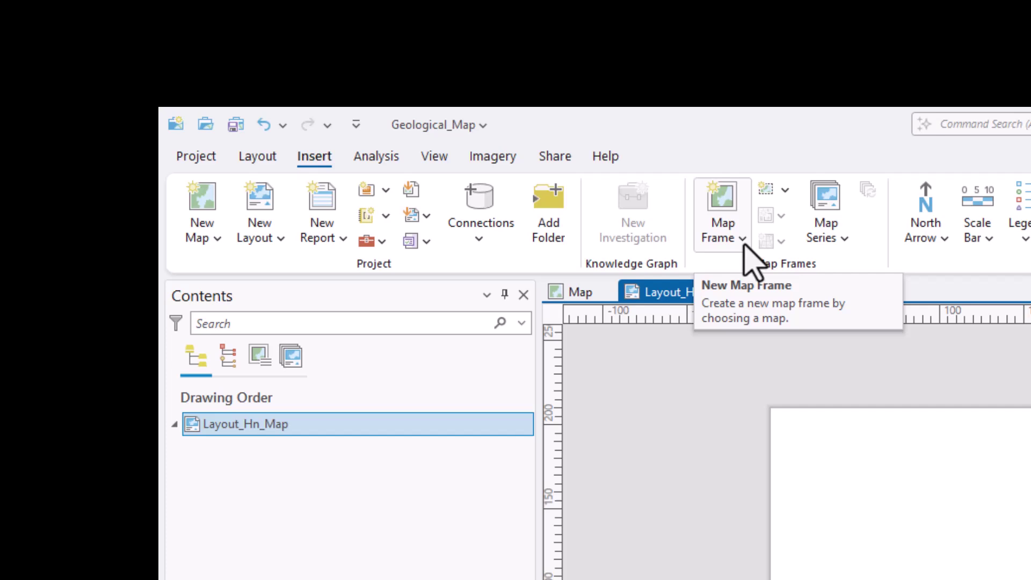
pyautogui.click(742, 239)
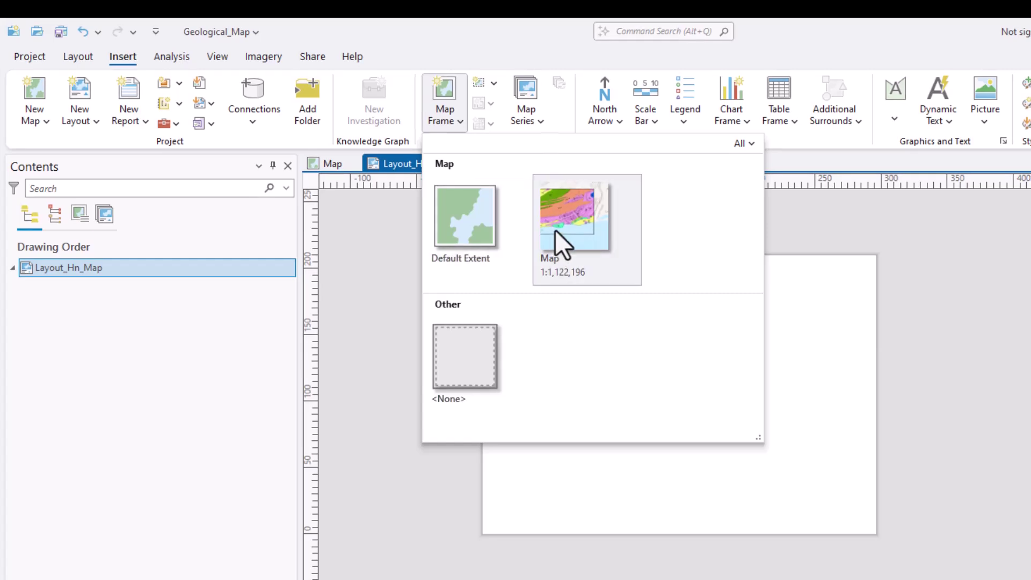
pyautogui.click(640, 273)
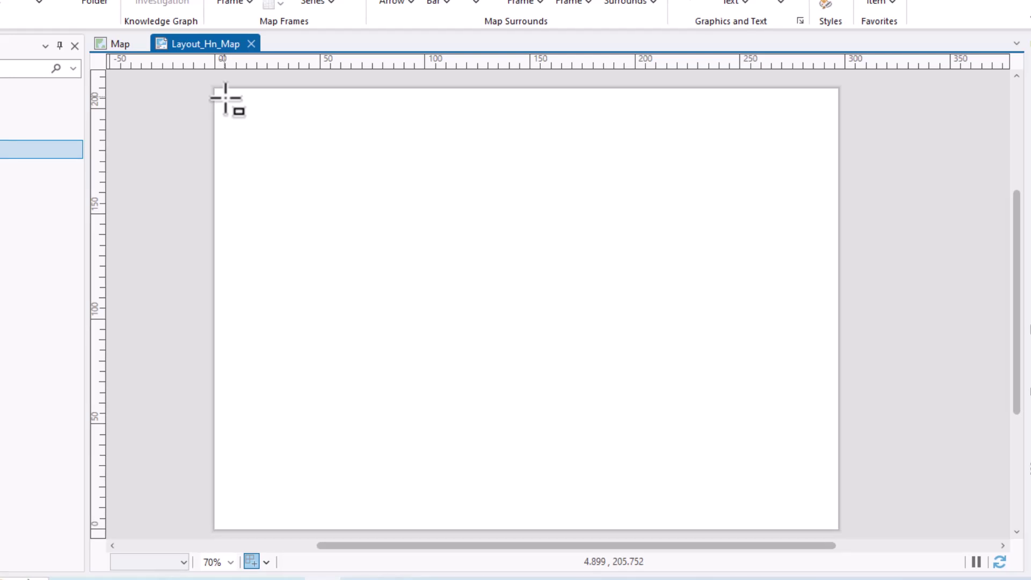
pyautogui.moveTo(225, 97); pyautogui.dragTo(827, 519)
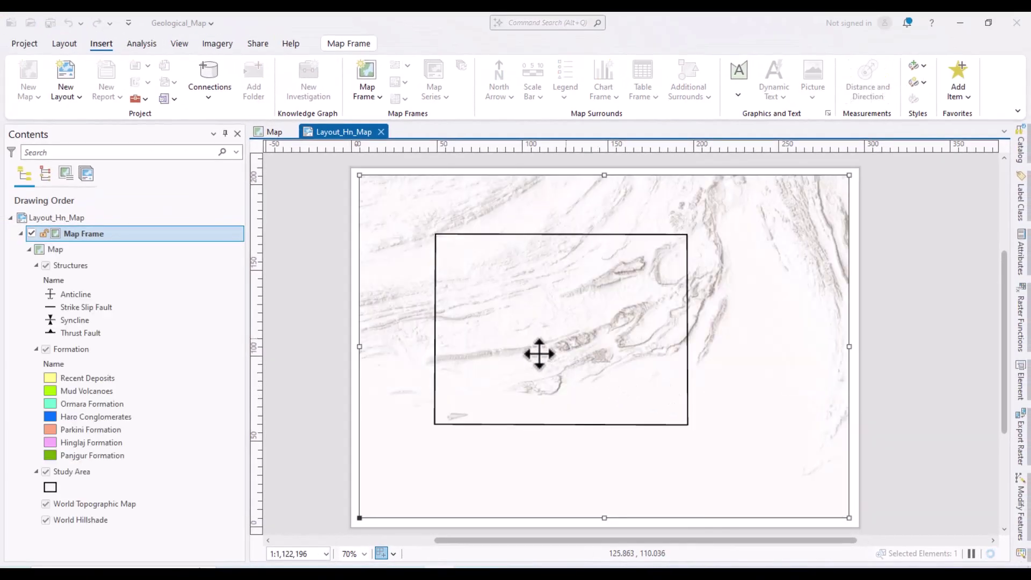
# - Narrow the map frame from its right edge to about 245 mm wide, leaving a blank strip beside it on the page
pyautogui.scroll(-2, 467, 334)
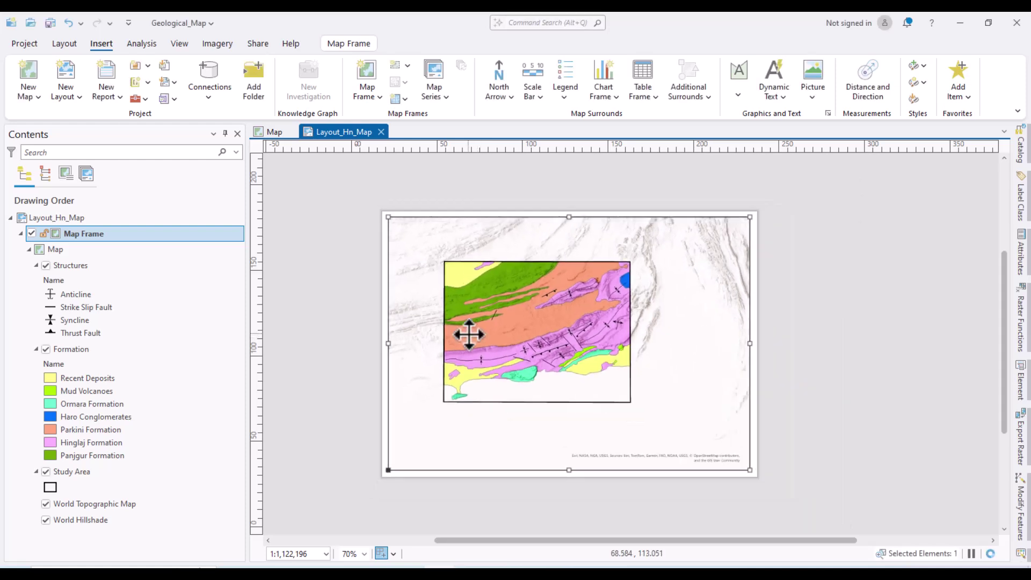
pyautogui.scroll(2, 534, 345)
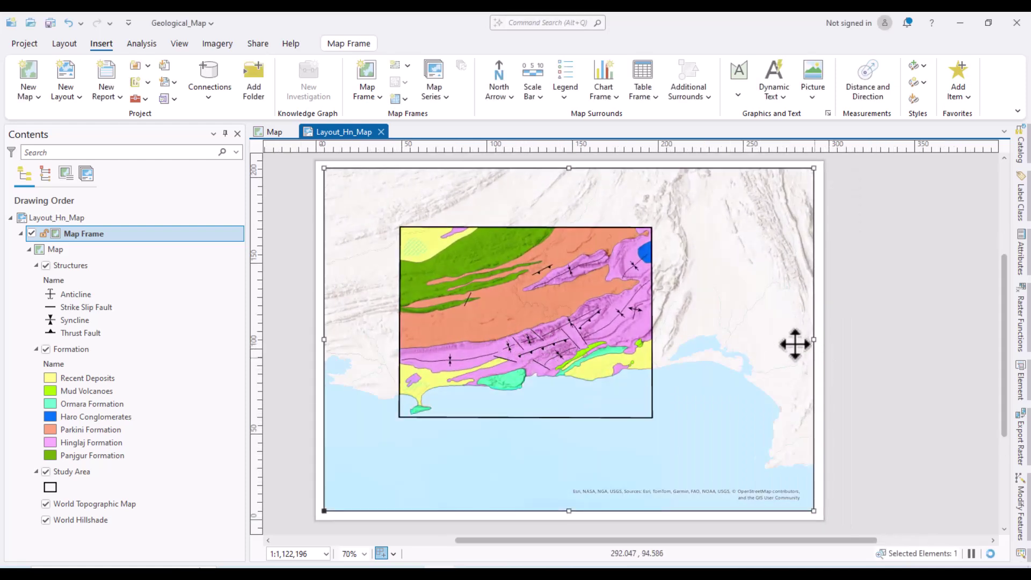
pyautogui.moveTo(813, 338); pyautogui.dragTo(744, 338)
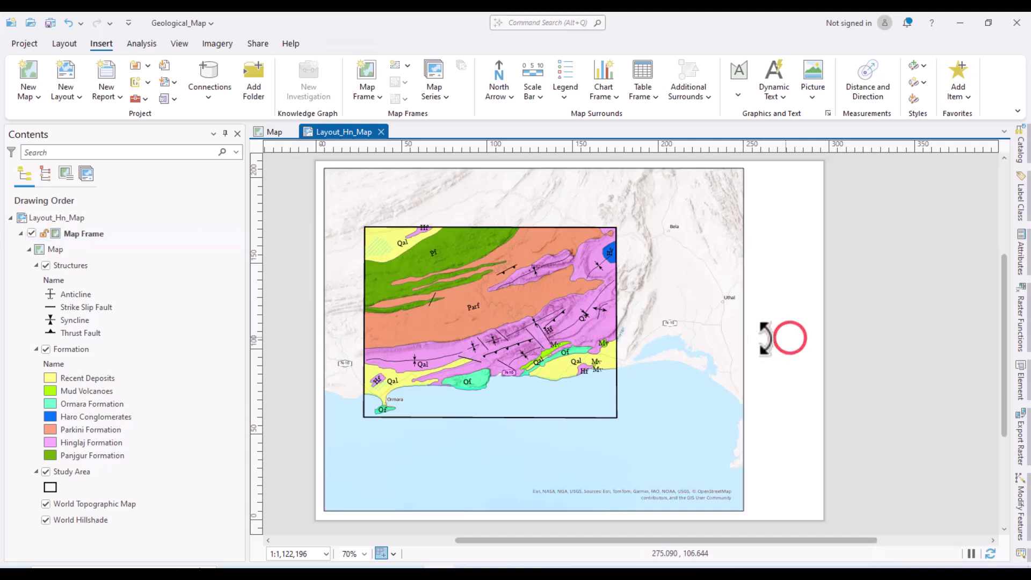
pyautogui.scroll(-3, 537, 327)
pyautogui.scroll(3, 555, 328)
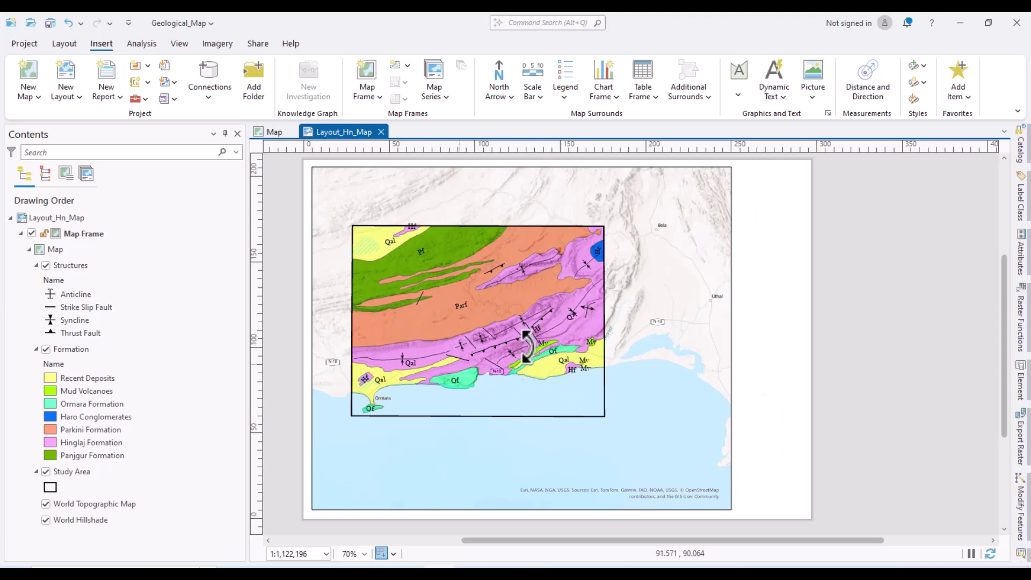
pyautogui.click(505, 322)
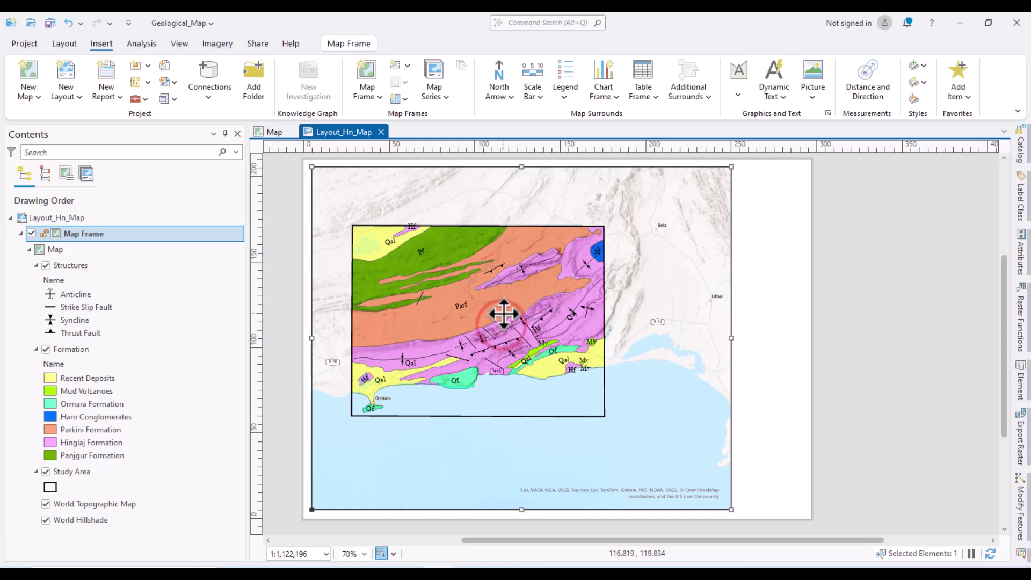
pyautogui.rightClick(505, 311)
pyautogui.click(472, 311)
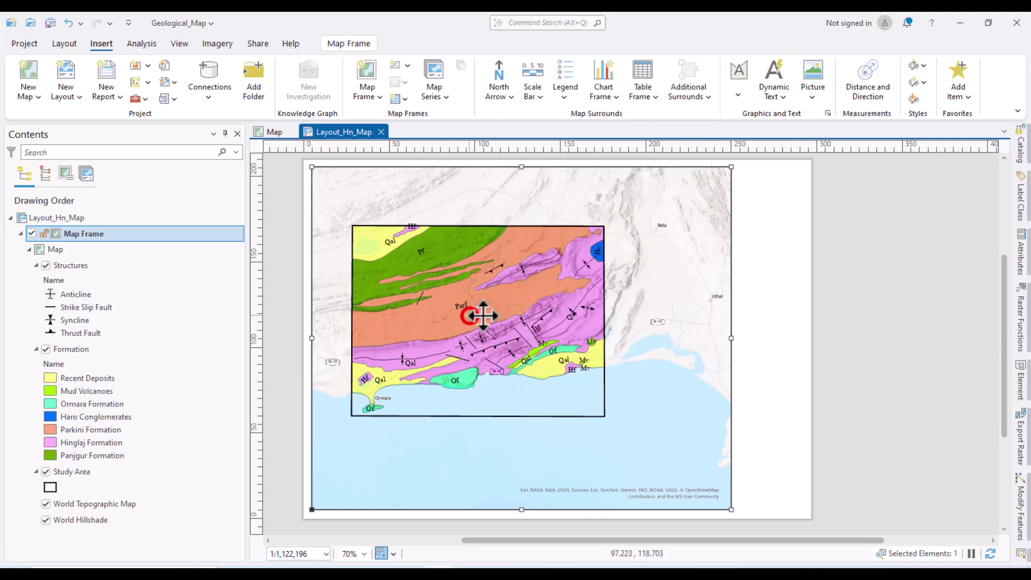
pyautogui.click(824, 314)
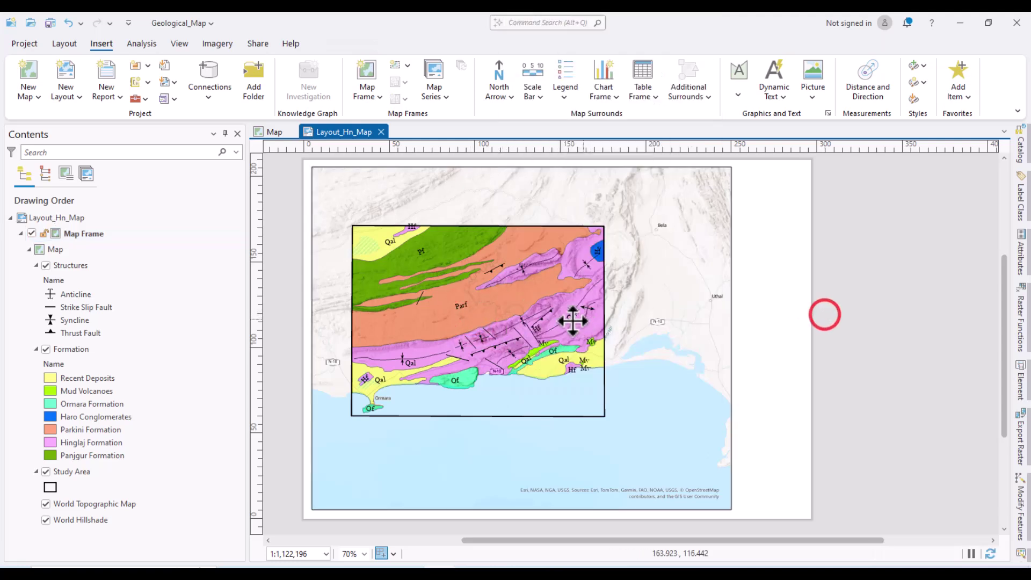
# - Activate the geological map's frame on the layout and switch to the Explore tool
pyautogui.click(542, 317)
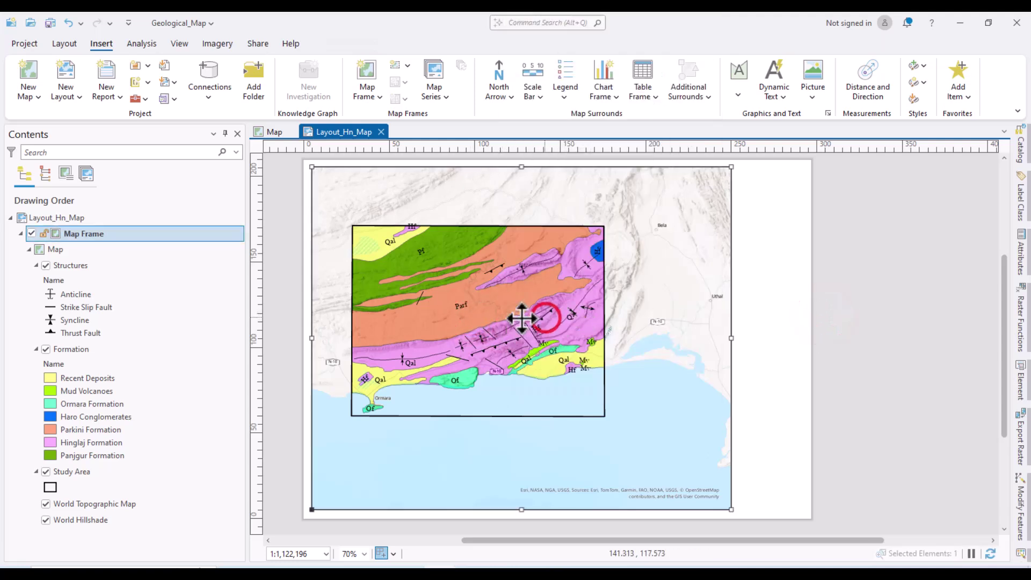
pyautogui.rightClick(474, 304)
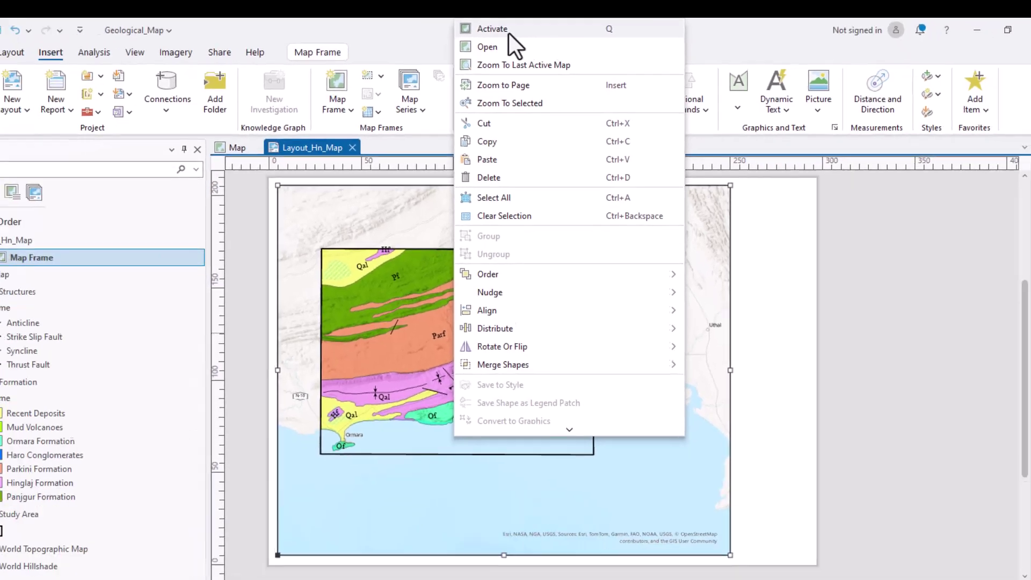
pyautogui.click(461, 50)
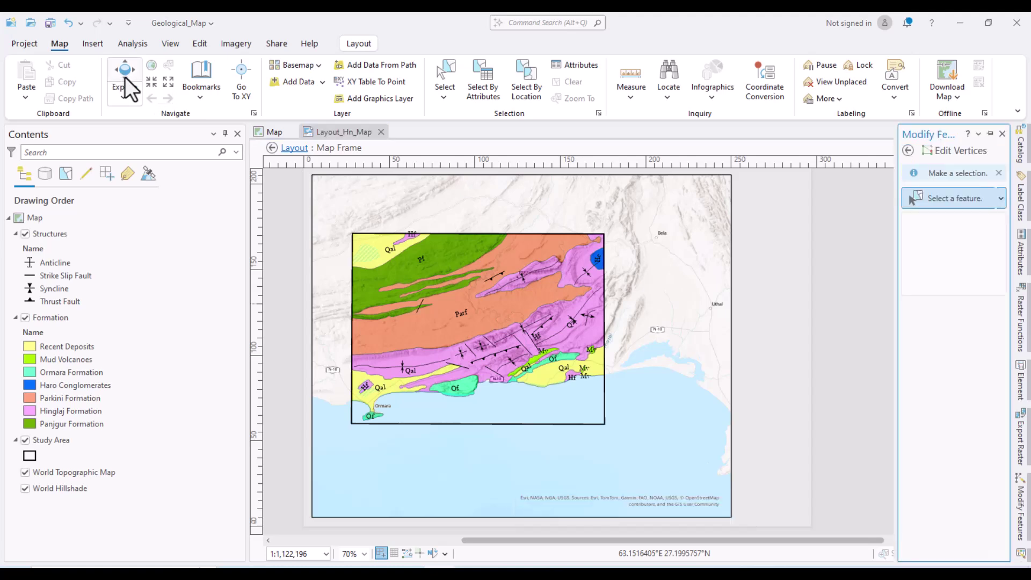
pyautogui.click(124, 77)
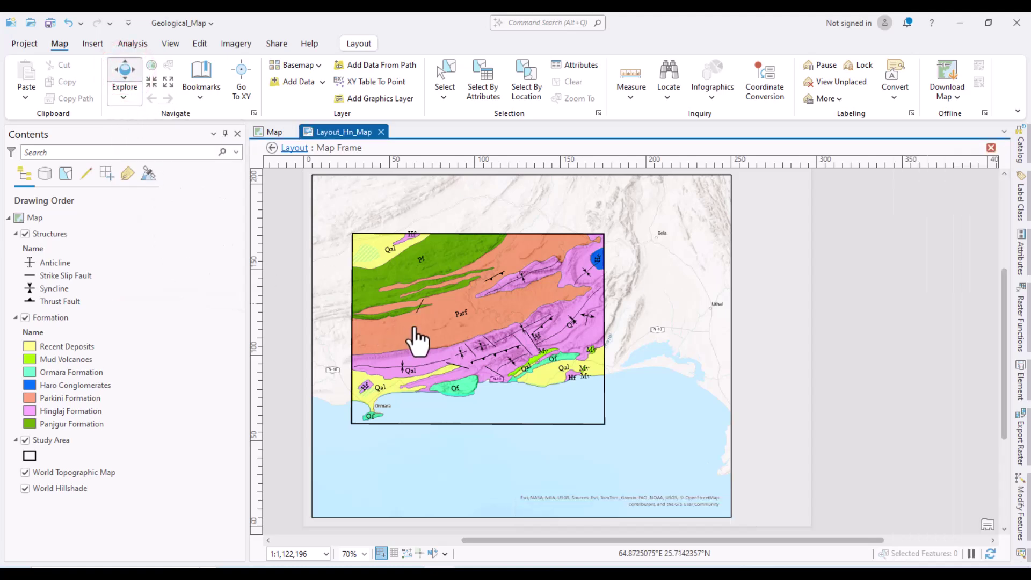
# - Enlarge the map inside the activated frame to 1:718,206 with the whole study area centred, and close the activation
pyautogui.moveTo(451, 329); pyautogui.dragTo(483, 343)
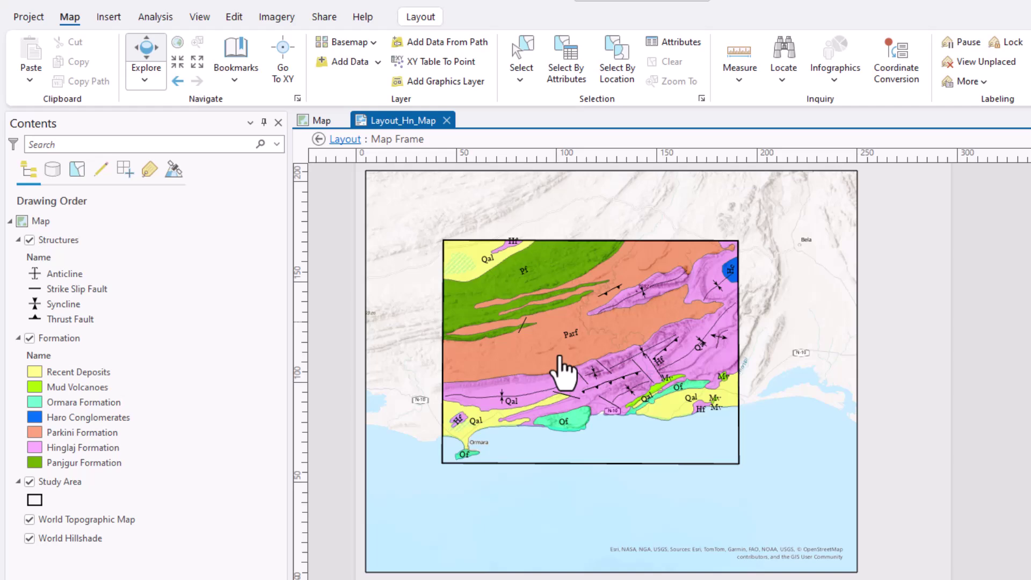
pyautogui.scroll(3, 563, 370)
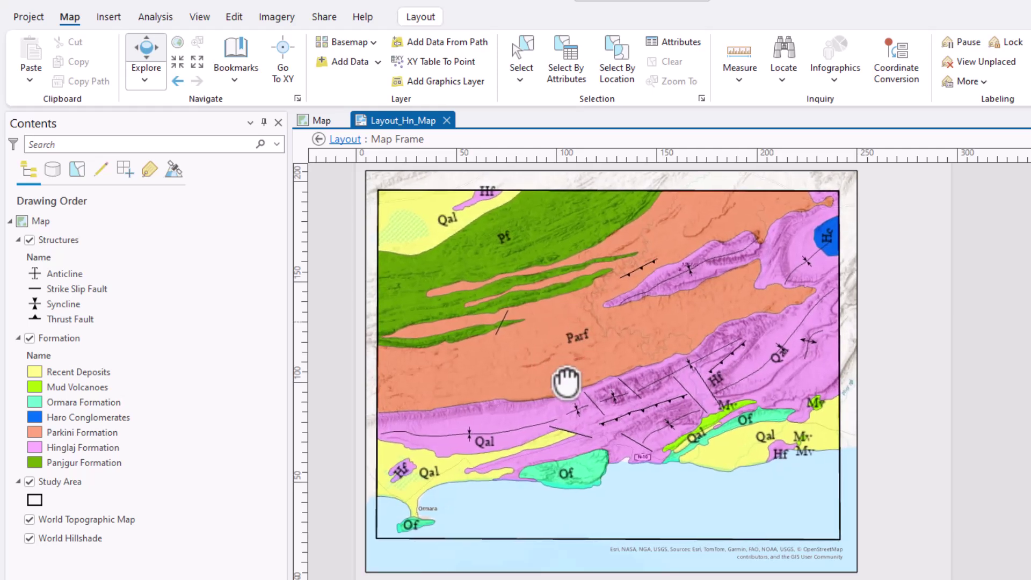
pyautogui.click(181, 66)
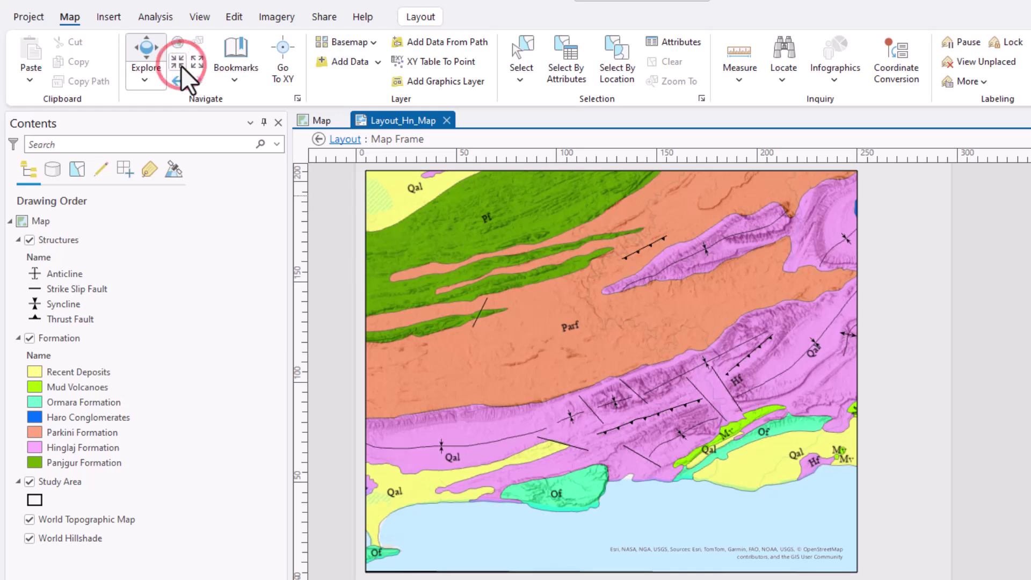
pyautogui.click(199, 63)
pyautogui.moveTo(490, 369); pyautogui.dragTo(500, 378)
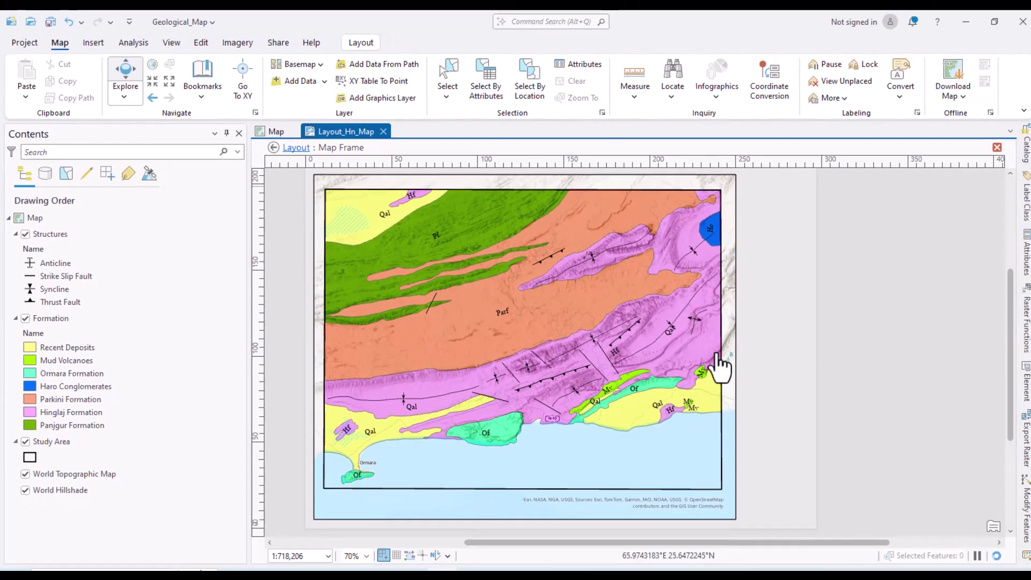
pyautogui.moveTo(625, 414); pyautogui.dragTo(626, 411)
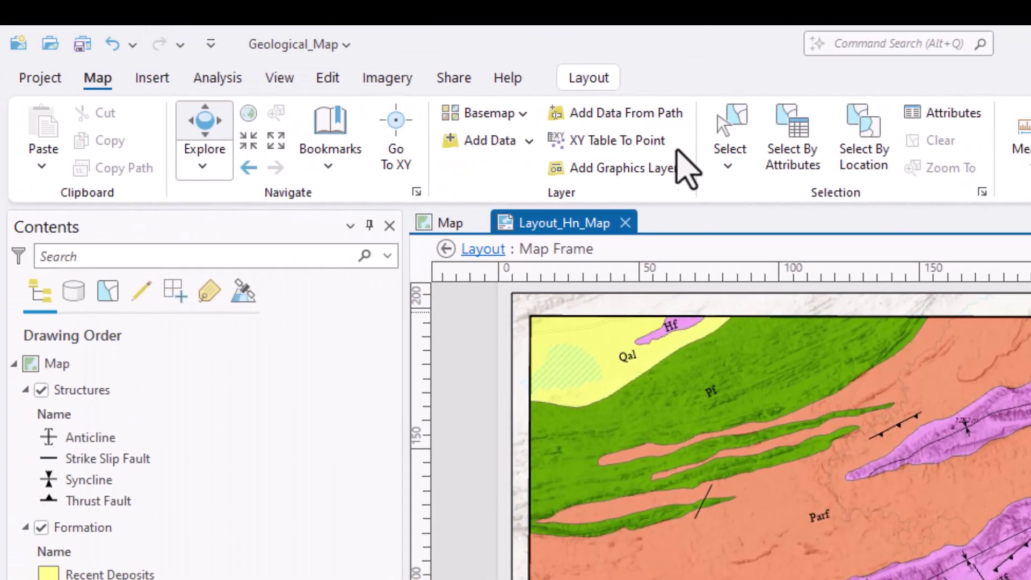
pyautogui.click(593, 79)
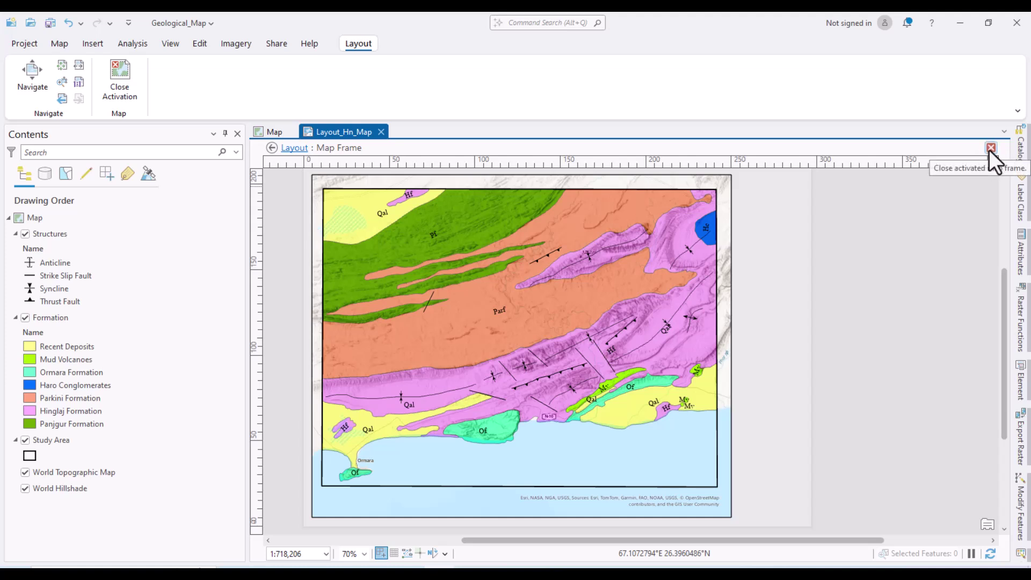
pyautogui.click(990, 148)
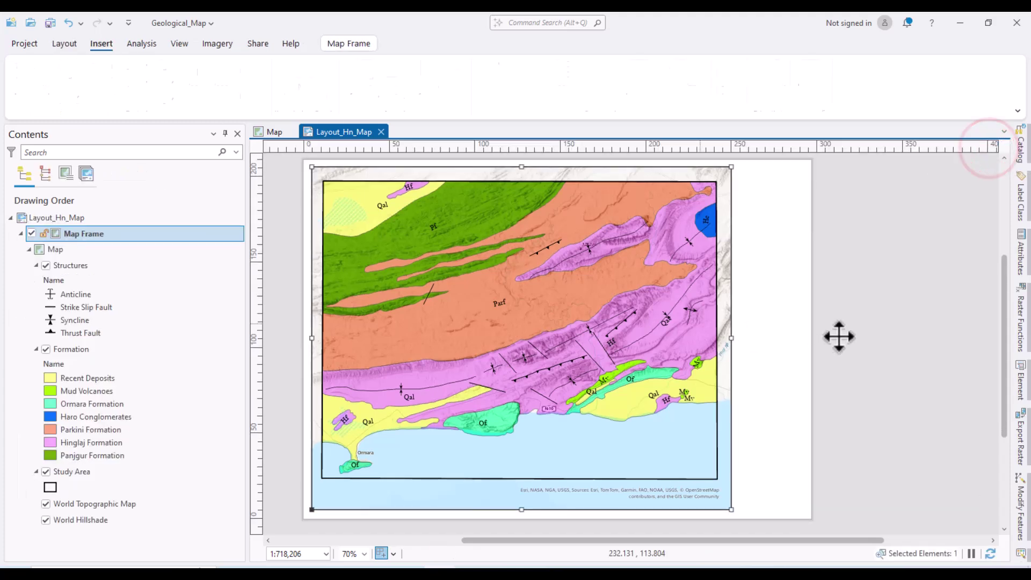
# - Narrow the map frame from its right edge to about 230 mm wide
pyautogui.click(838, 336)
pyautogui.scroll(-2, 634, 350)
pyautogui.scroll(2, 651, 352)
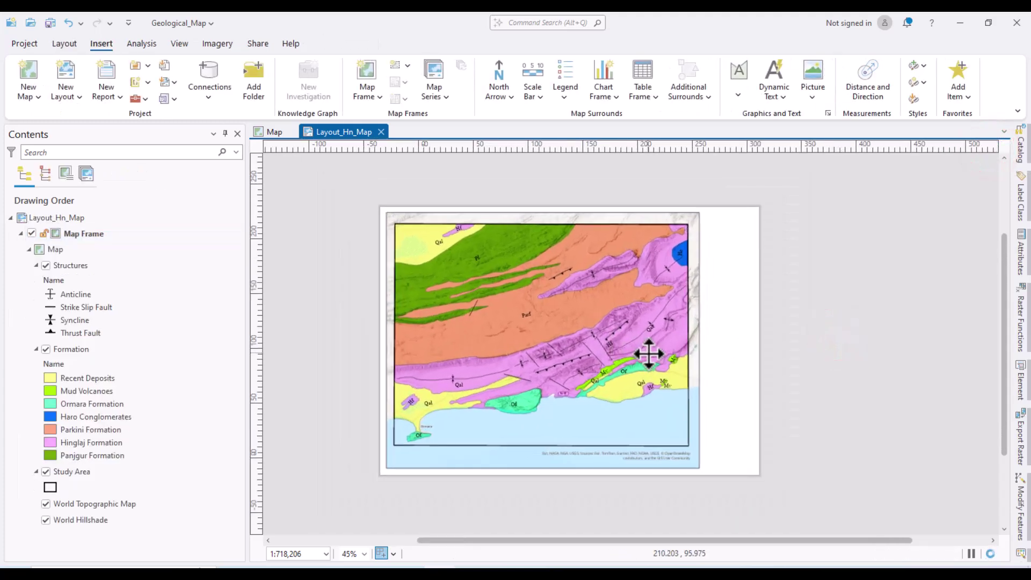
pyautogui.click(608, 345)
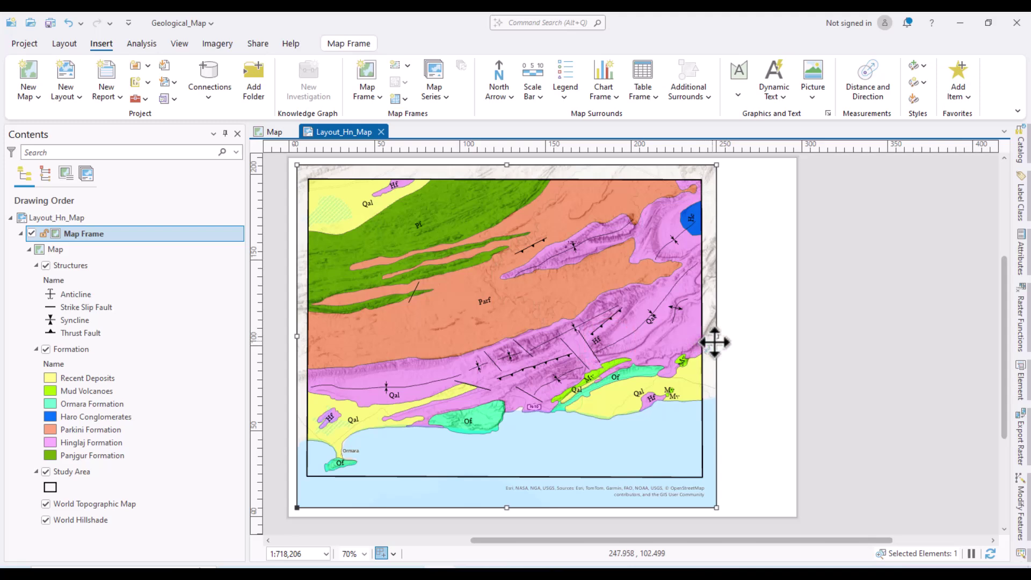
pyautogui.moveTo(717, 337); pyautogui.dragTo(691, 339)
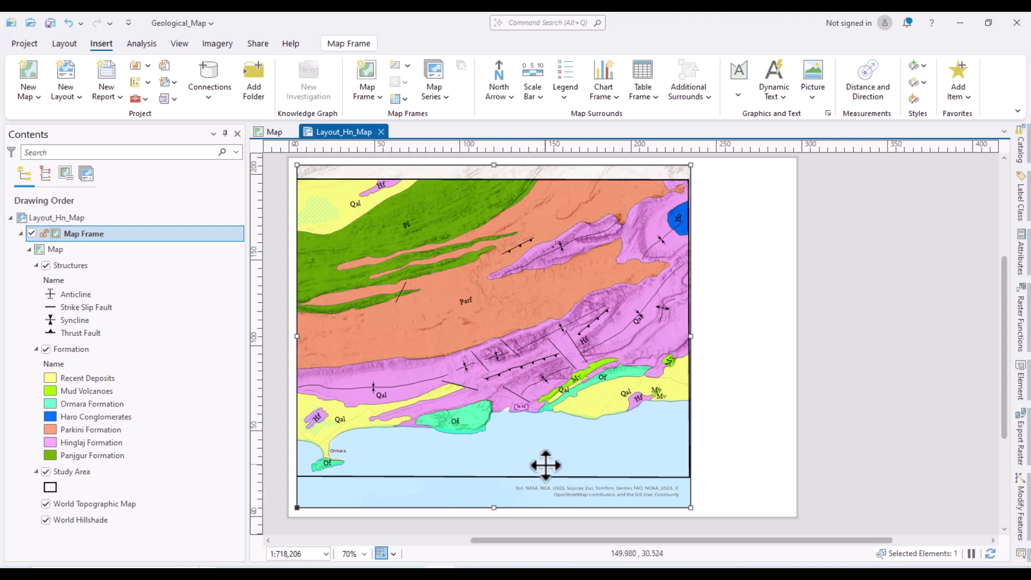
# - Lower the map frame's top edge and raise its bottom edge, reducing its height to about 177 mm
pyautogui.scroll(-2, 502, 327)
pyautogui.scroll(2, 491, 276)
pyautogui.moveTo(524, 265); pyautogui.dragTo(522, 295)
pyautogui.scroll(-2, 515, 486)
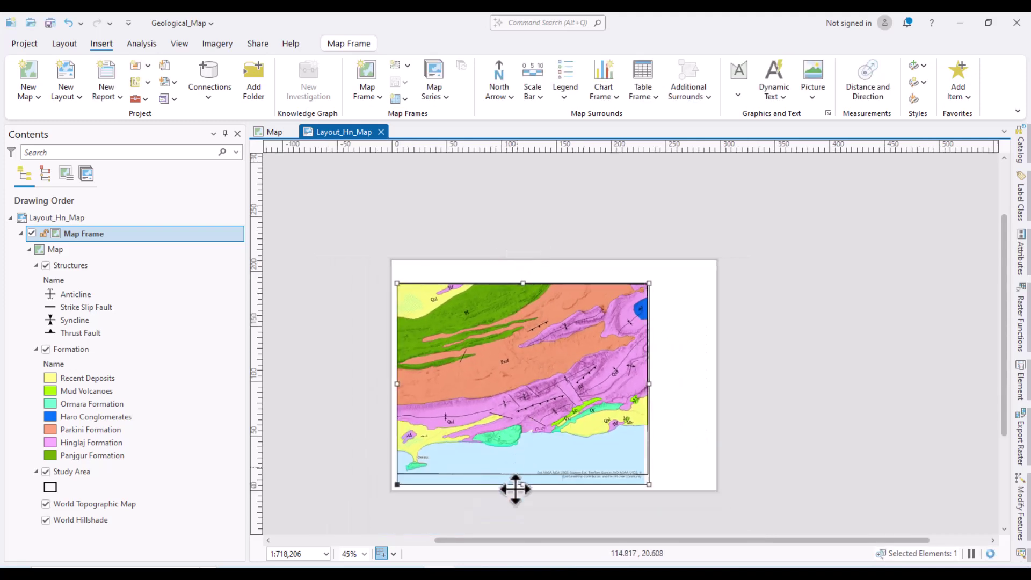
pyautogui.scroll(2, 525, 485)
pyautogui.moveTo(529, 482)
pyautogui.mouseDown()
pyautogui.moveTo(533, 456)
pyautogui.moveTo(533, 475)
pyautogui.mouseUp()
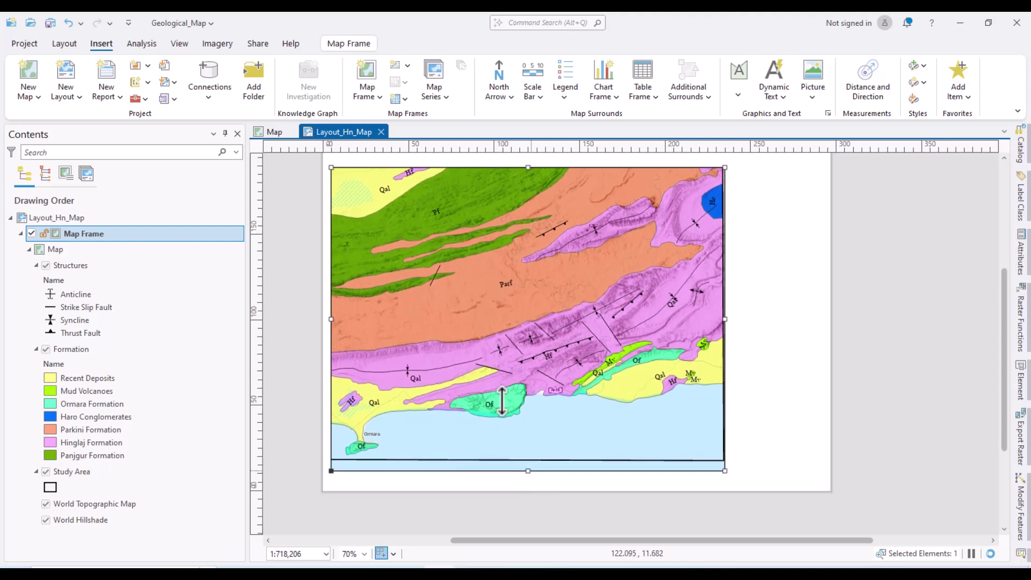
# - Activate the map frame, shift the map slightly downward inside it, and close the activation
pyautogui.rightClick(506, 339)
pyautogui.click(568, 25)
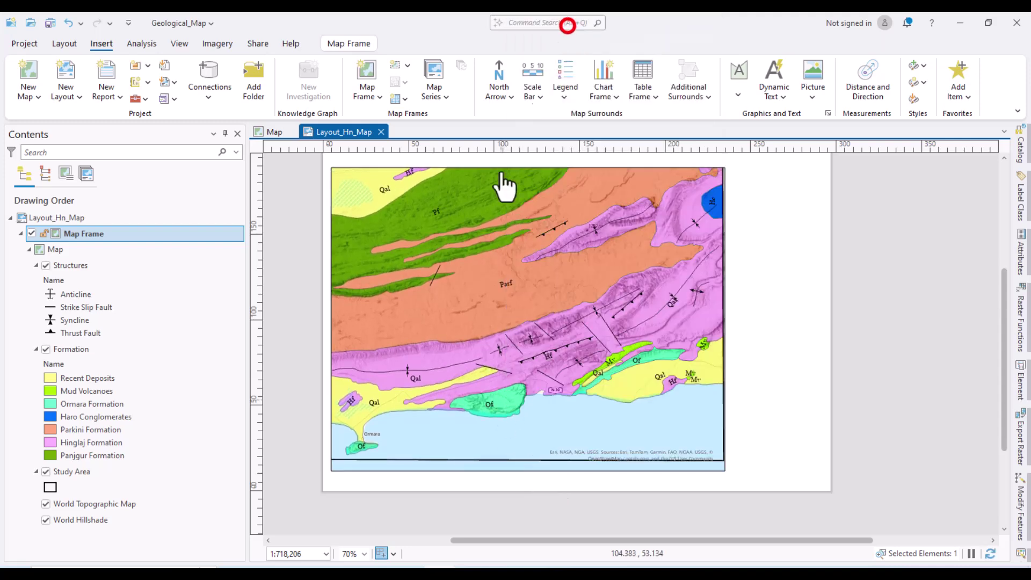
pyautogui.moveTo(519, 294)
pyautogui.mouseDown()
pyautogui.moveTo(524, 307)
pyautogui.moveTo(510, 274)
pyautogui.moveTo(521, 280)
pyautogui.mouseUp()
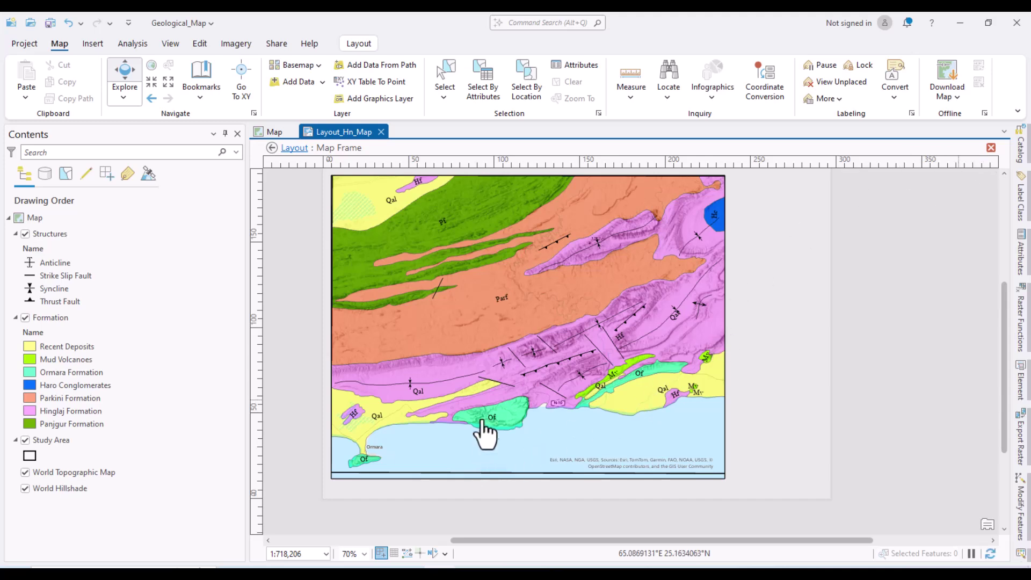
pyautogui.click(990, 147)
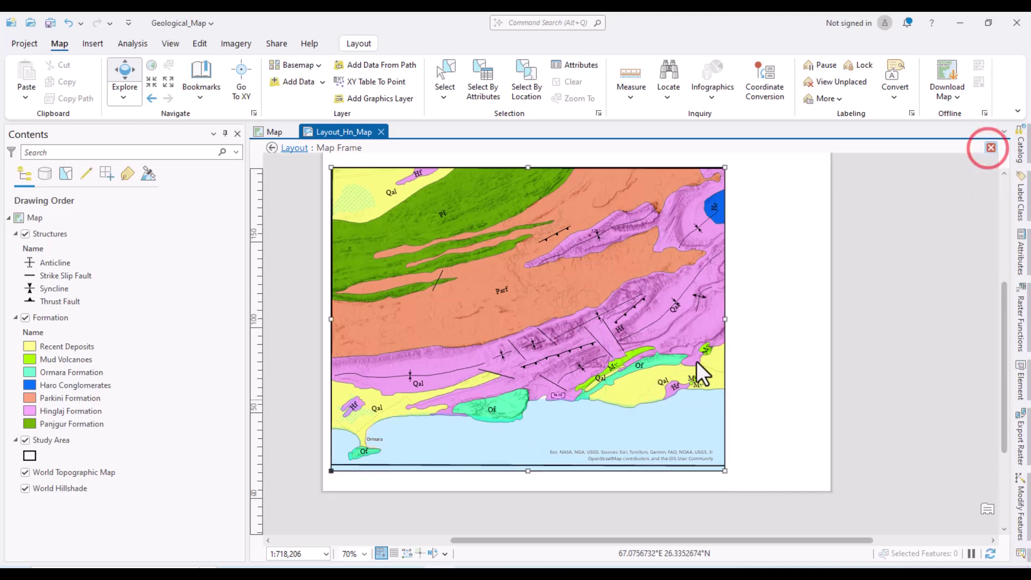
# - Widen the map frame from its right edge to about 232 mm and recentre the study area inside it at 1:718,206
pyautogui.moveTo(724, 319); pyautogui.dragTo(729, 318)
pyautogui.rightClick(600, 316)
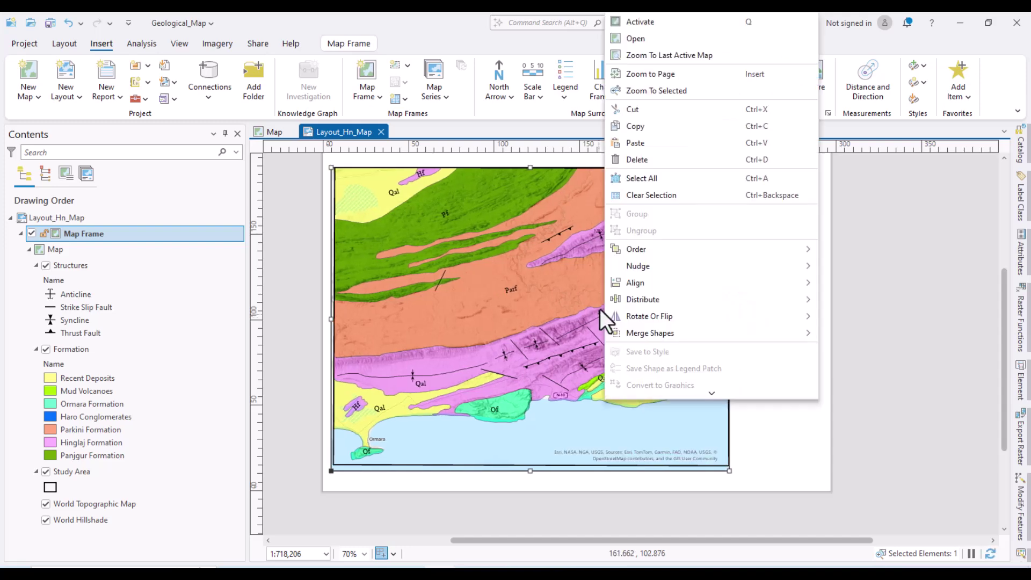
pyautogui.click(642, 22)
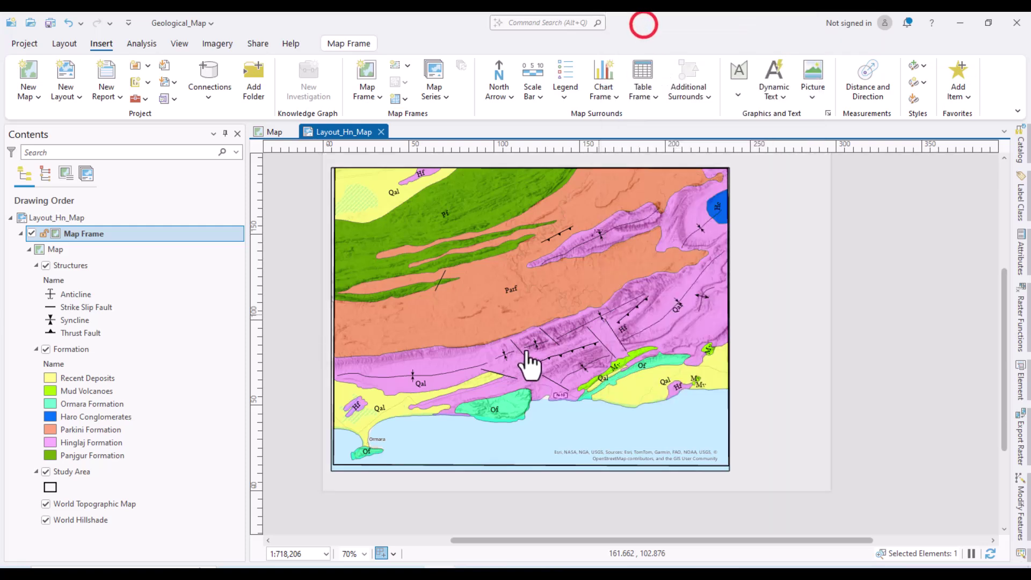
pyautogui.click(520, 337)
pyautogui.moveTo(522, 345); pyautogui.dragTo(521, 346)
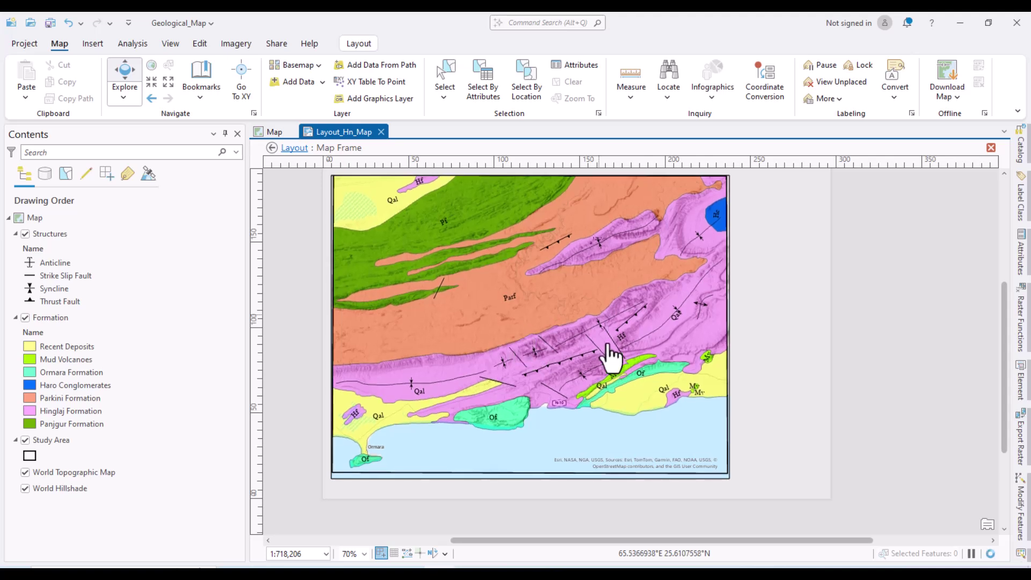
pyautogui.moveTo(586, 357); pyautogui.dragTo(586, 361)
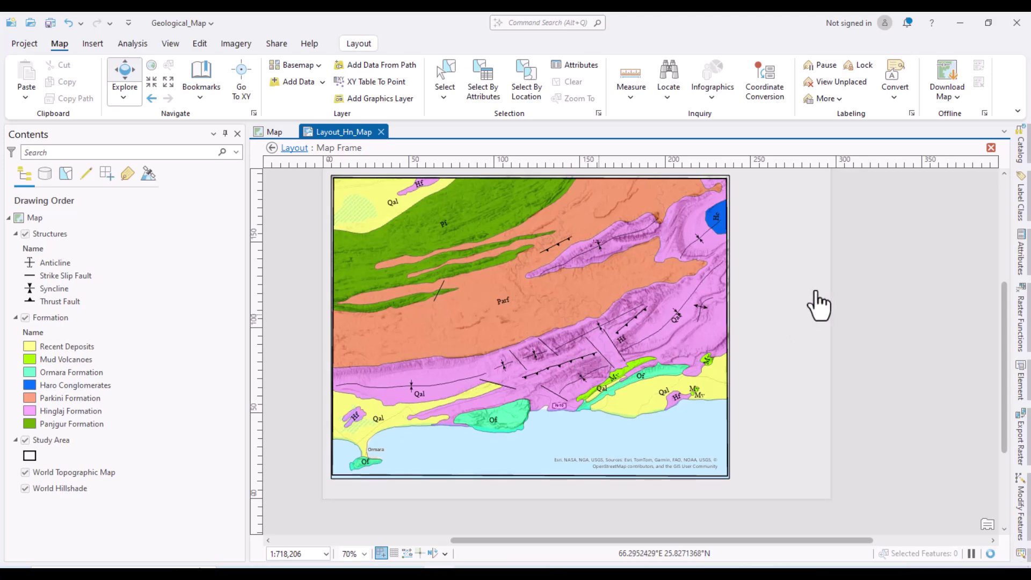
pyautogui.click(991, 147)
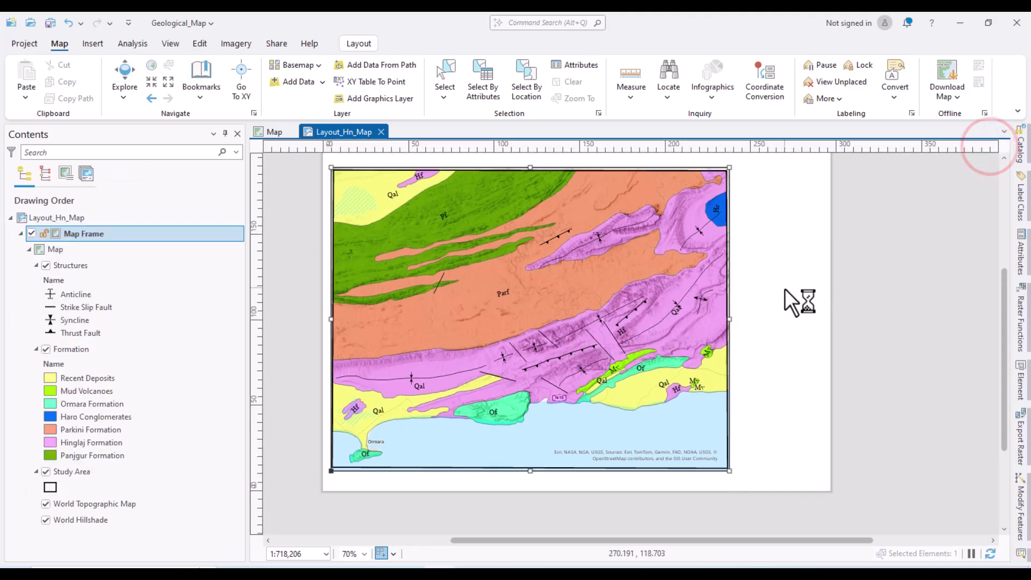
pyautogui.click(786, 287)
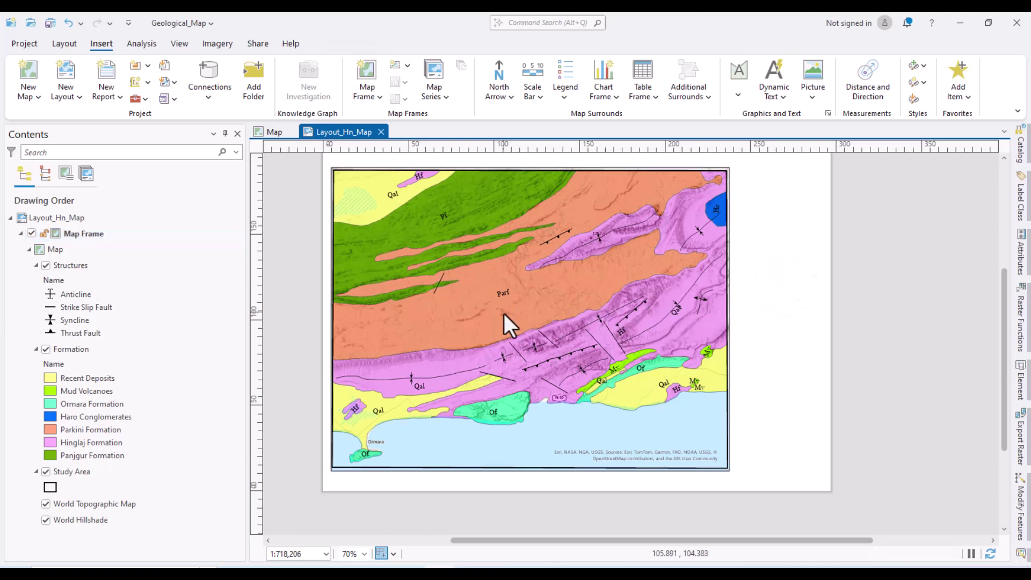
# - Move the map frame on the page to about 9 mm from the left and bottom page edges
pyautogui.scroll(-2, 496, 340)
pyautogui.click(538, 337)
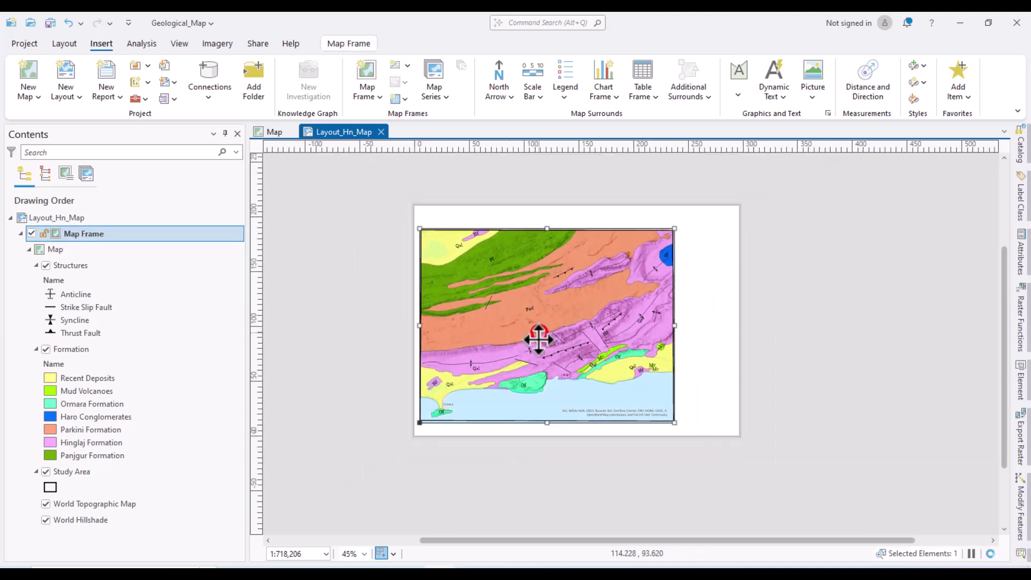
pyautogui.moveTo(538, 337); pyautogui.dragTo(547, 335)
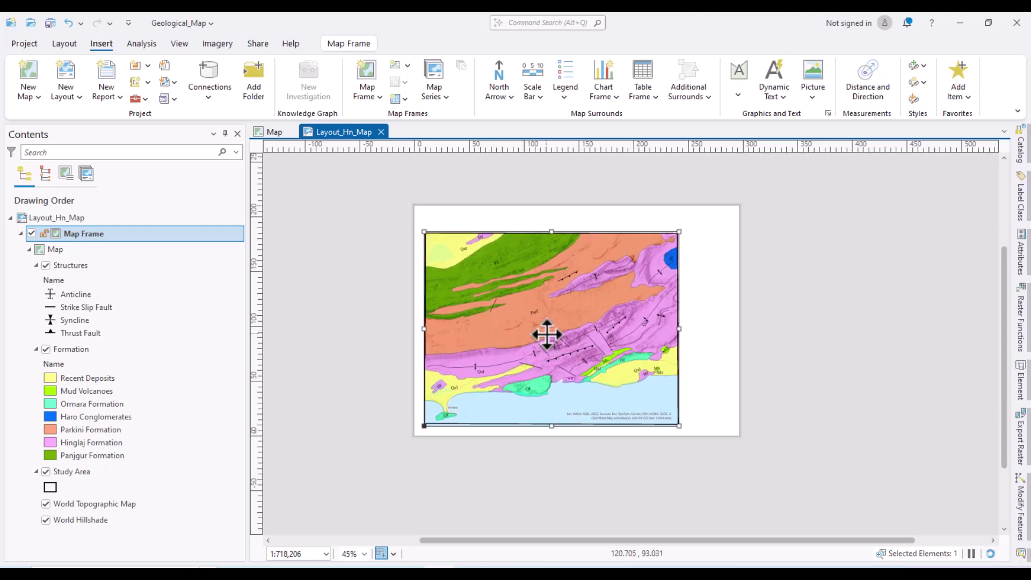
pyautogui.click(743, 339)
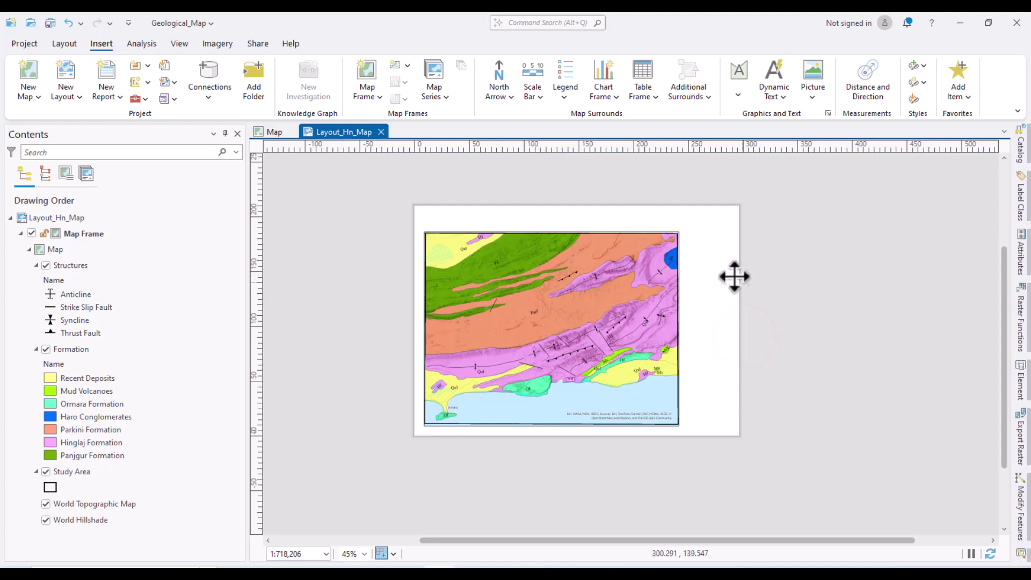
pyautogui.scroll(2, 488, 320)
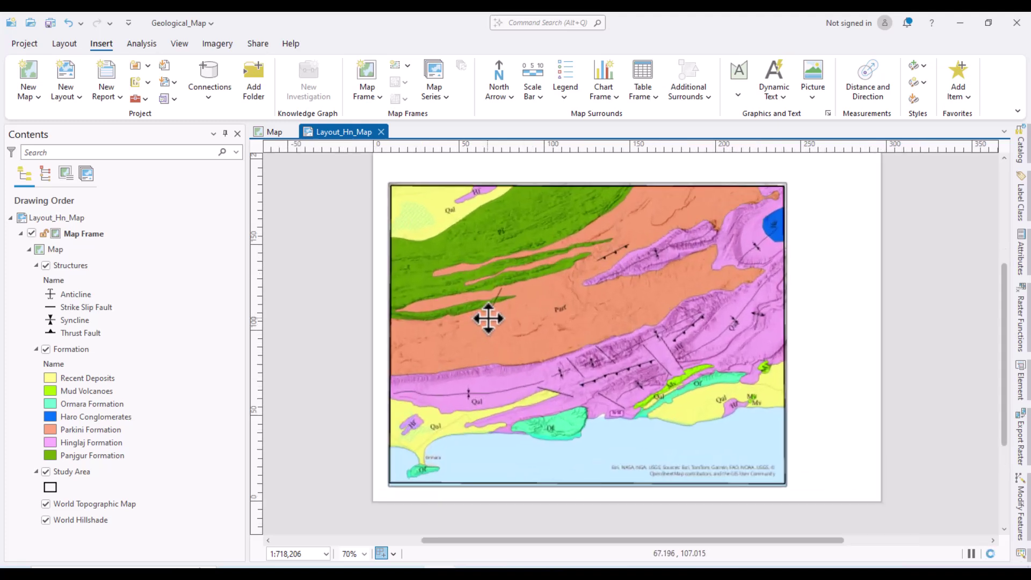
pyautogui.scroll(-2, 487, 320)
pyautogui.scroll(2, 514, 211)
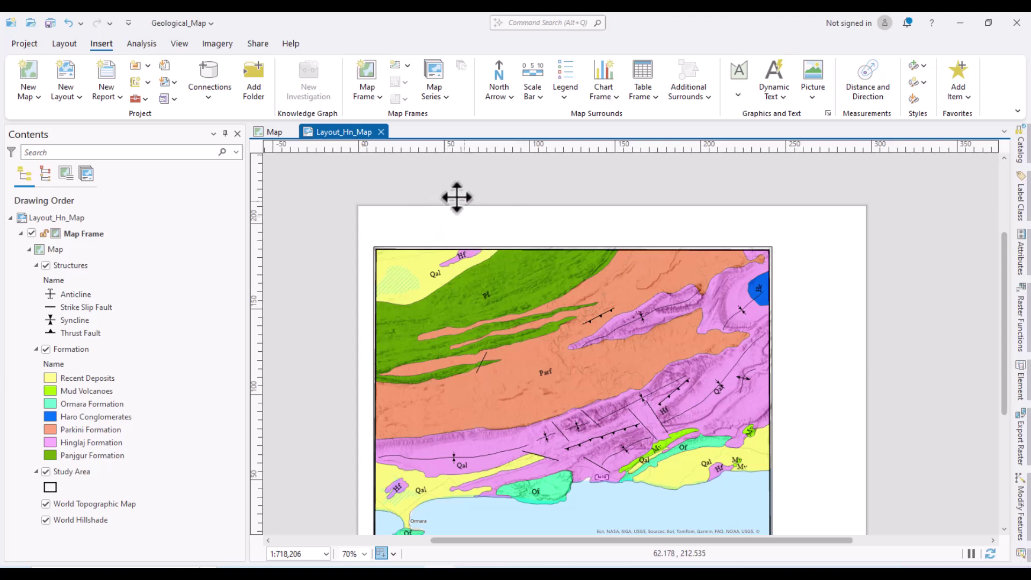
pyautogui.scroll(-2, 472, 215)
pyautogui.scroll(2, 488, 234)
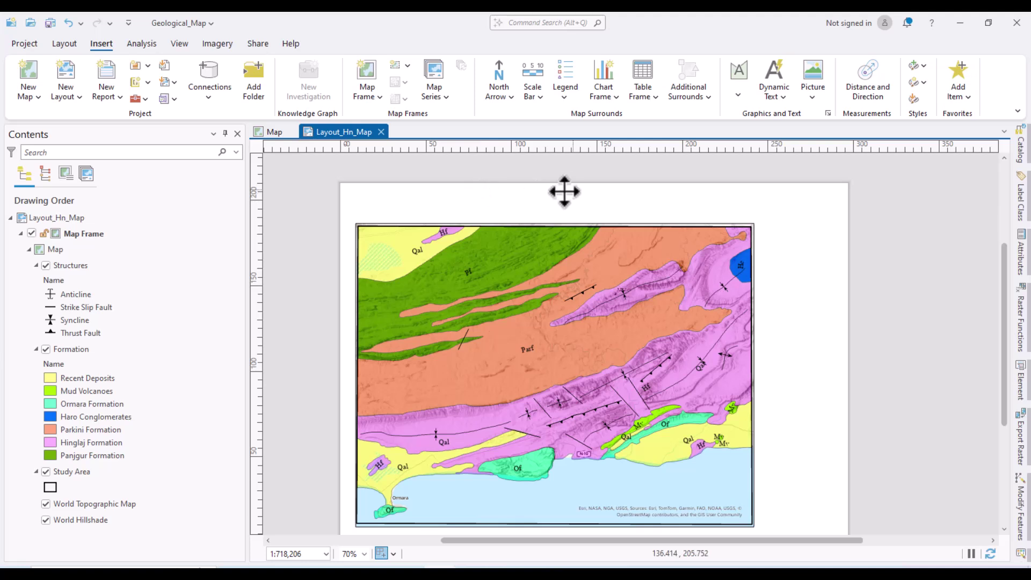
# - Review the available graphic and text tools and the dynamic text options for the map frame
pyautogui.click(735, 98)
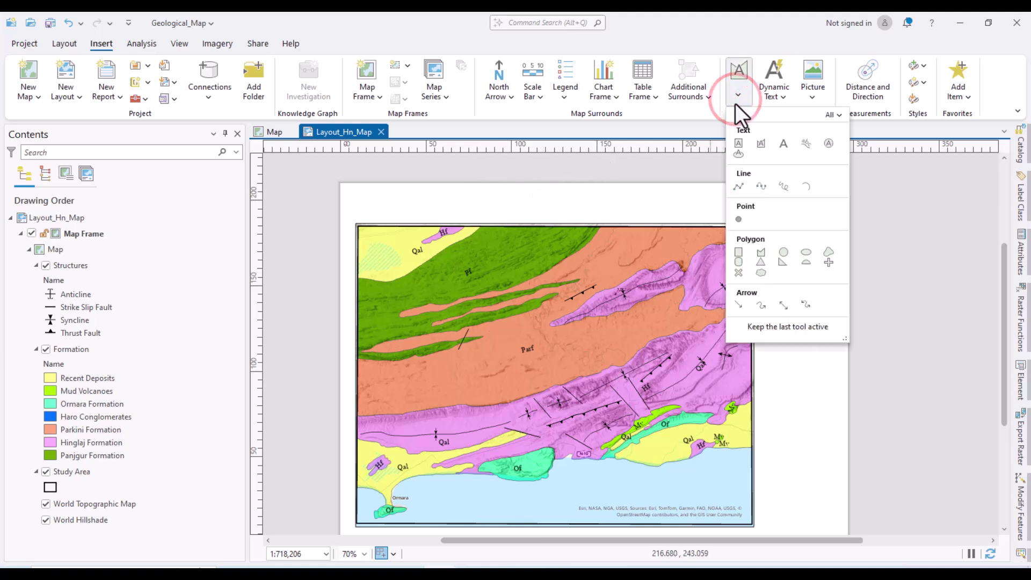
pyautogui.click(735, 99)
pyautogui.click(910, 168)
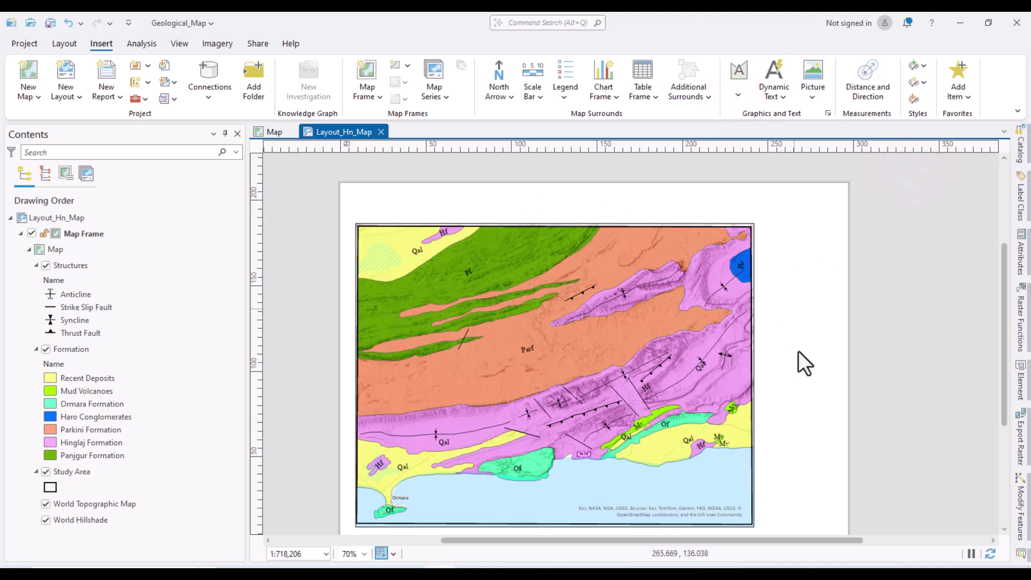
pyautogui.scroll(-3, 650, 420)
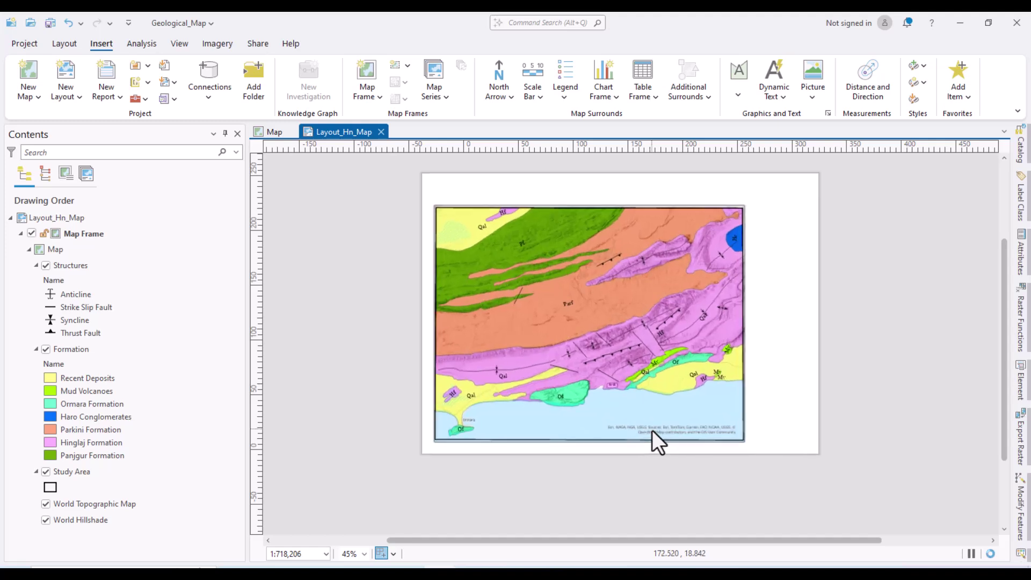
pyautogui.scroll(3, 680, 390)
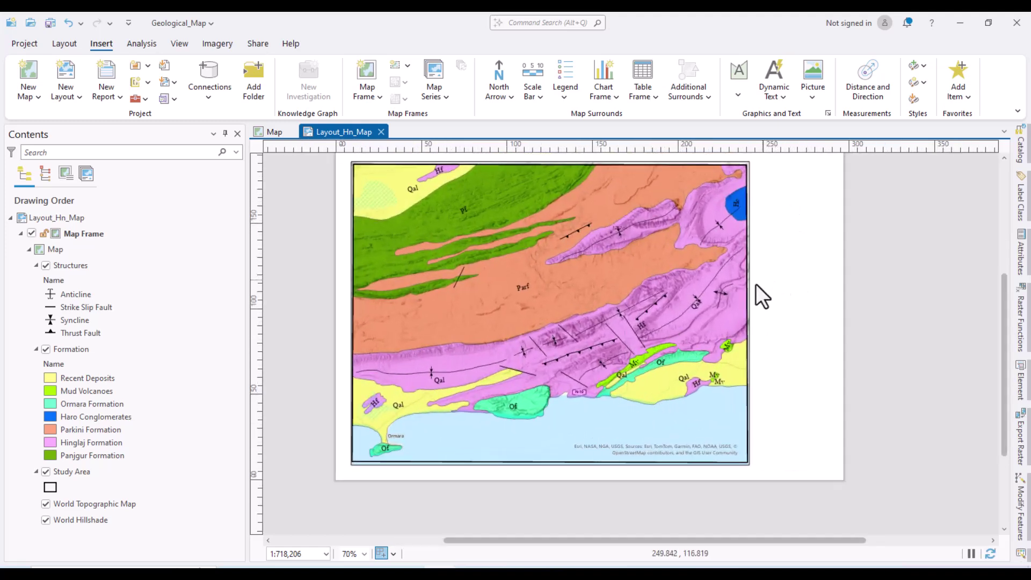
pyautogui.scroll(-3, 496, 324)
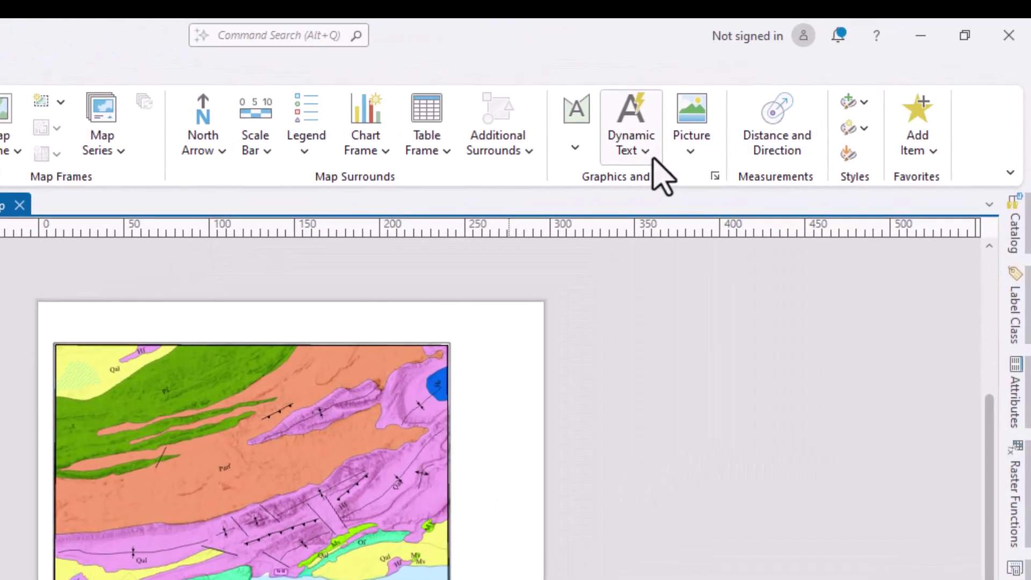
pyautogui.click(707, 131)
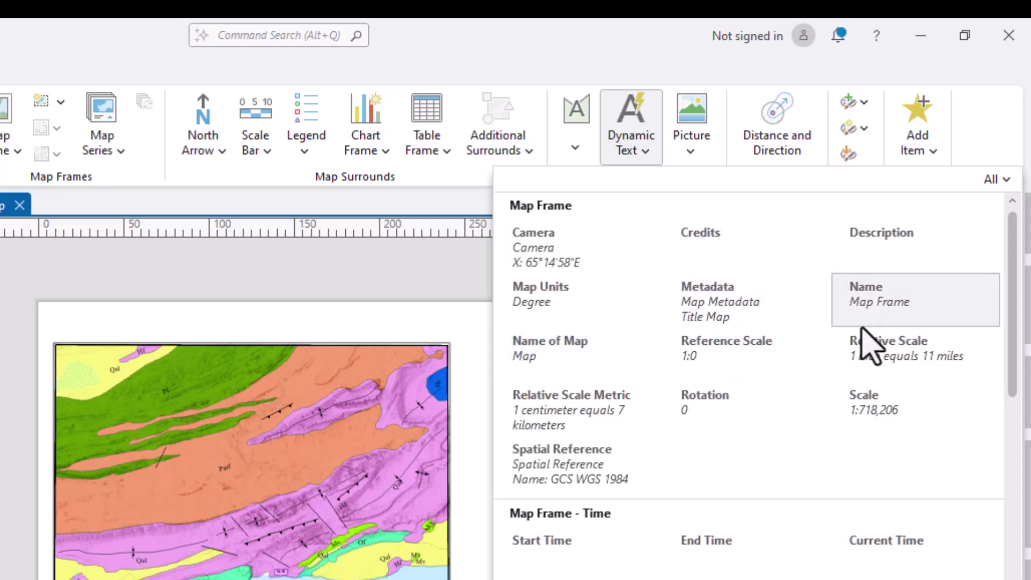
pyautogui.scroll(-5, 615, 490)
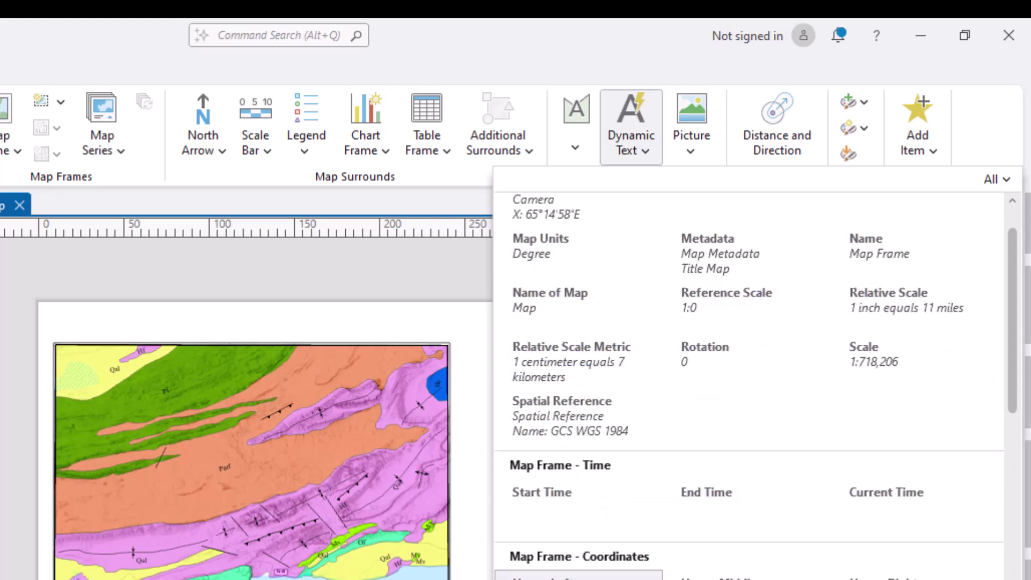
pyautogui.scroll(5, 645, 572)
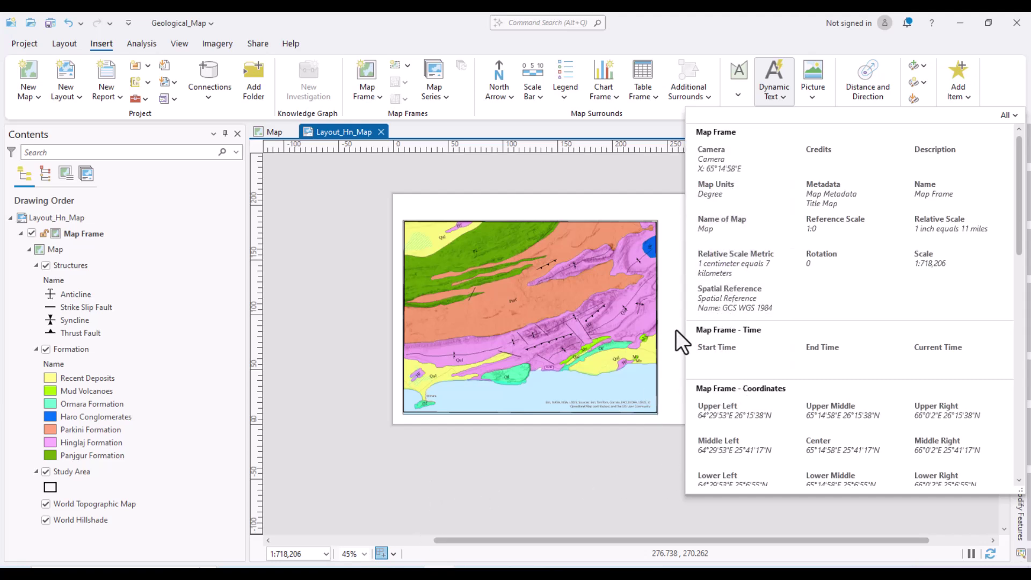
# - Add the title text "The Geological Map of the Hingol National Park, Balochistan" in the blank page area above the map frame
pyautogui.click(739, 95)
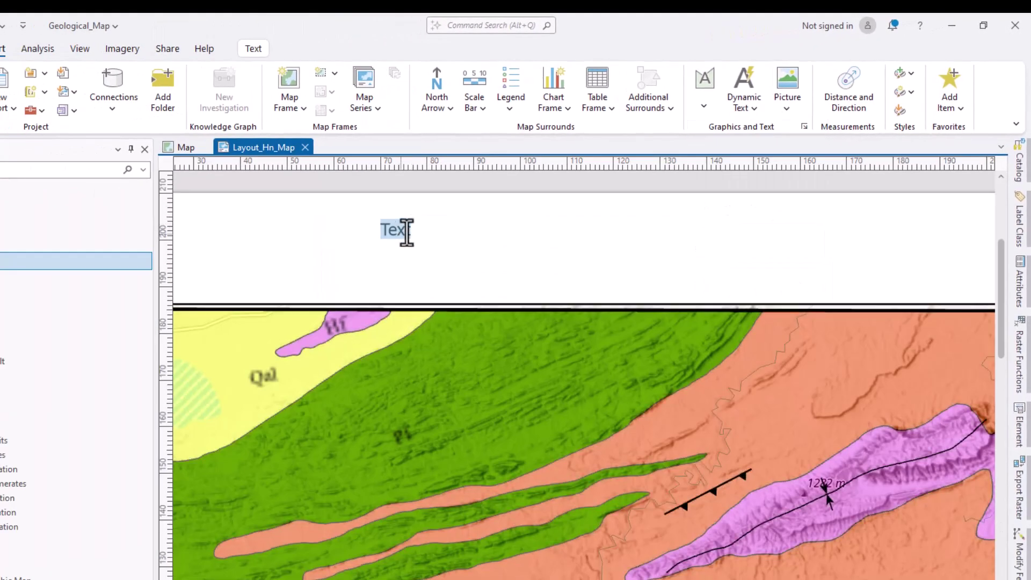
pyautogui.click(407, 230)
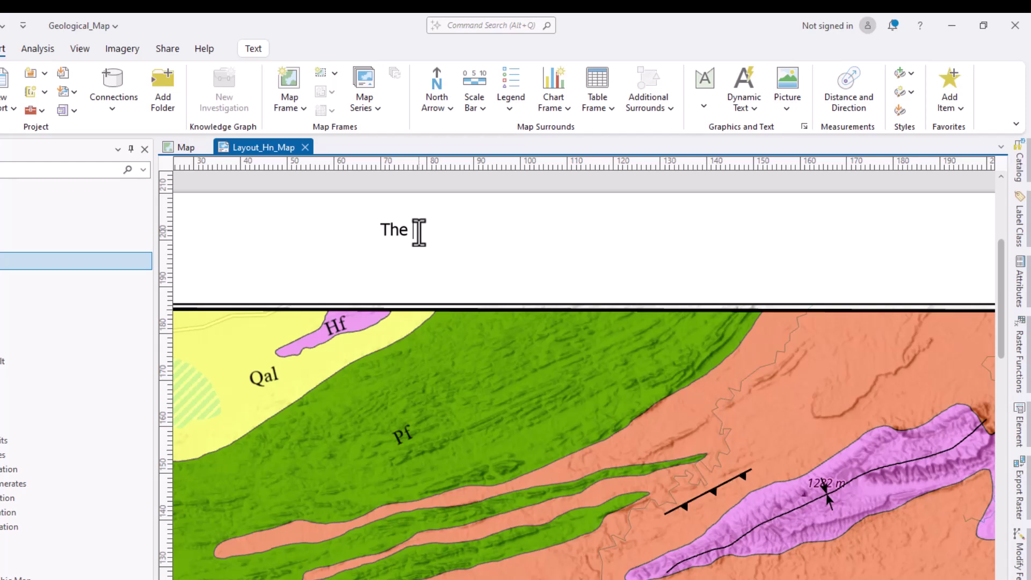
pyautogui.write('logical Map')
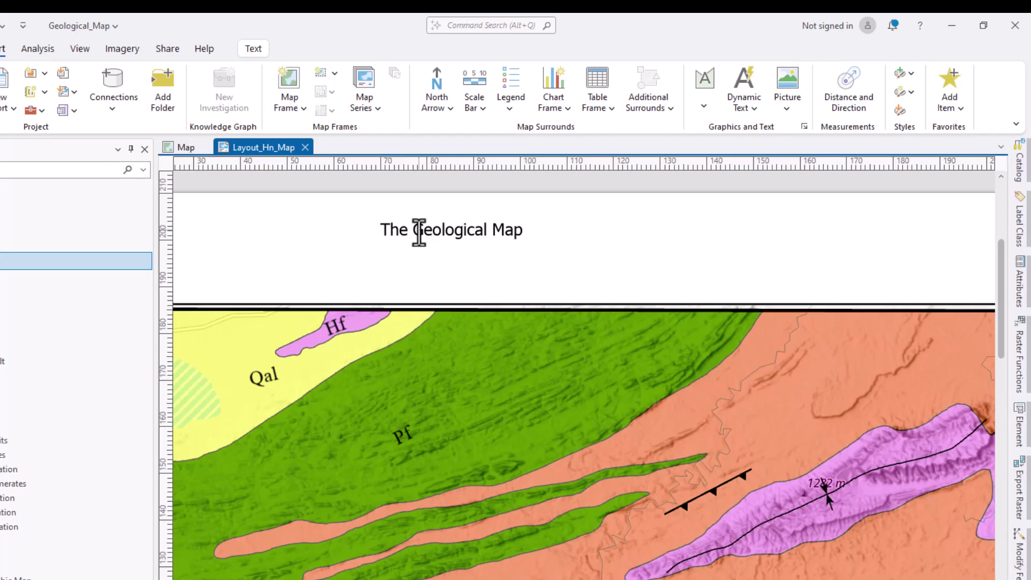
pyautogui.write(' of th e Hingol N')
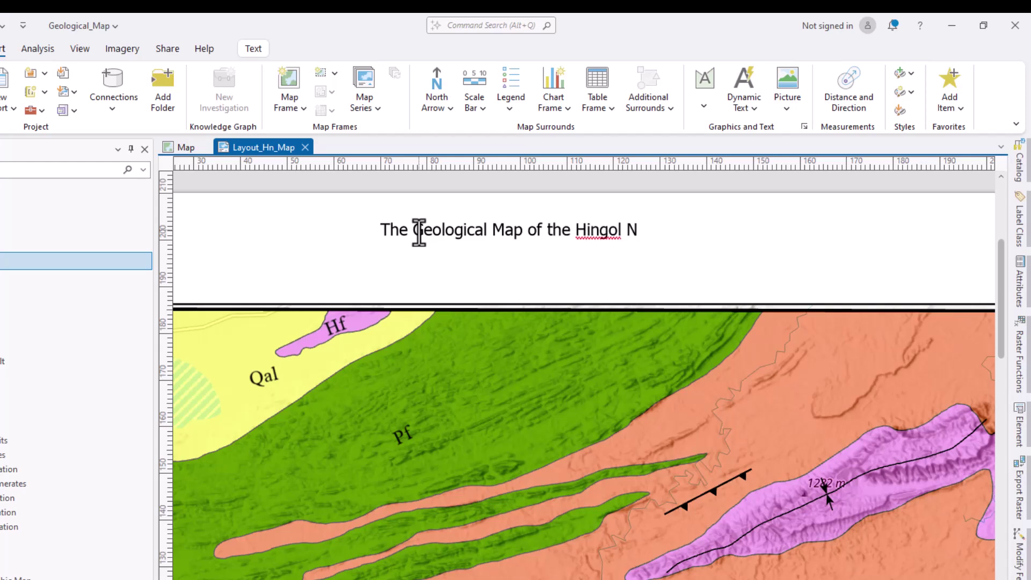
pyautogui.write('ational')
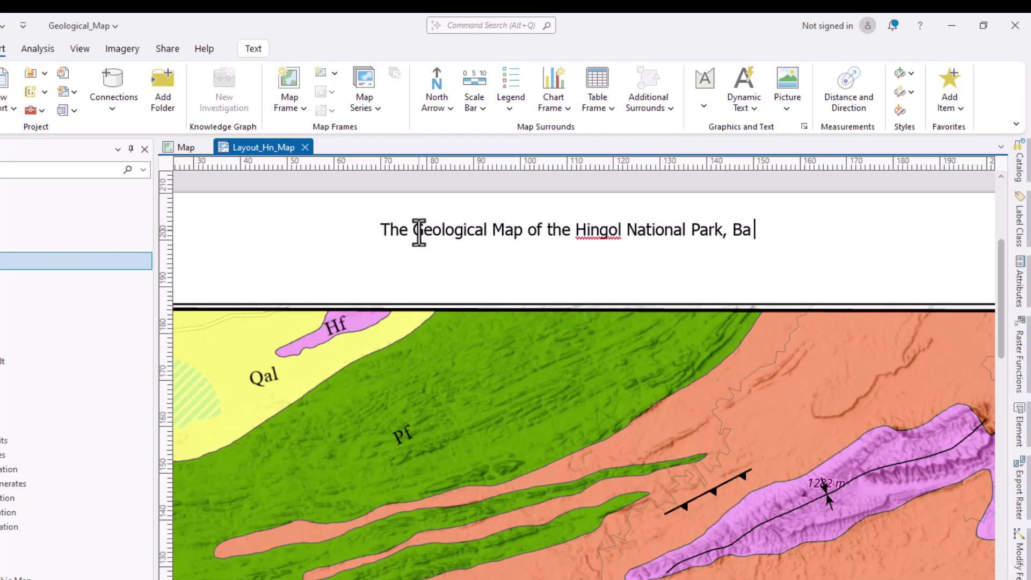
pyautogui.write('Park, Balochistan')
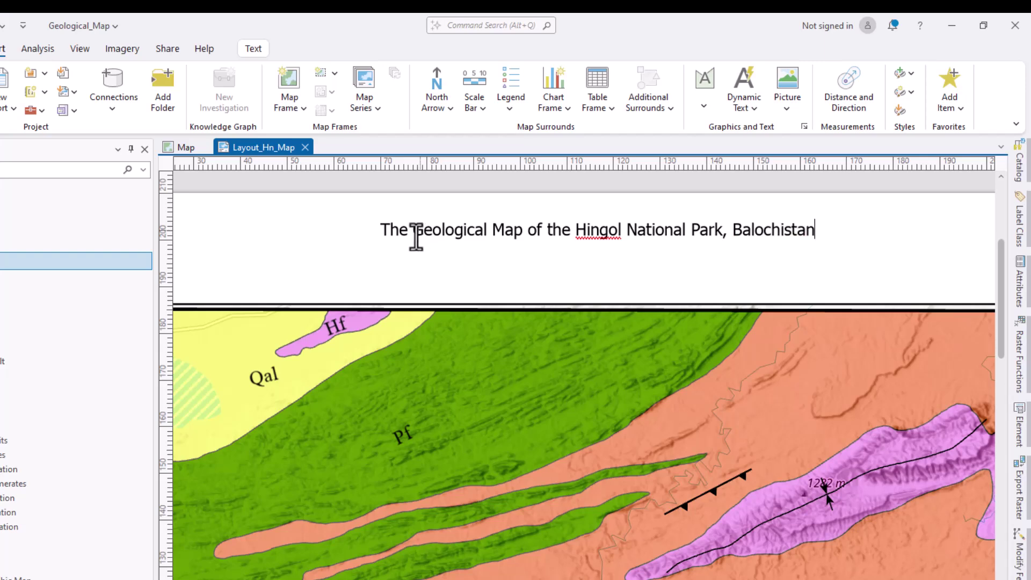
pyautogui.scroll(-4, 416, 236)
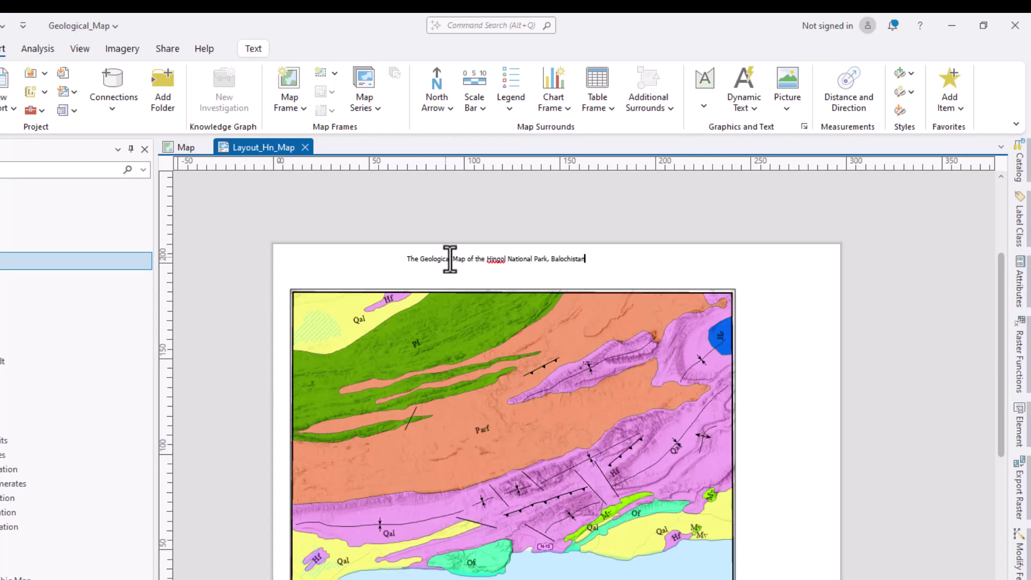
pyautogui.click(462, 229)
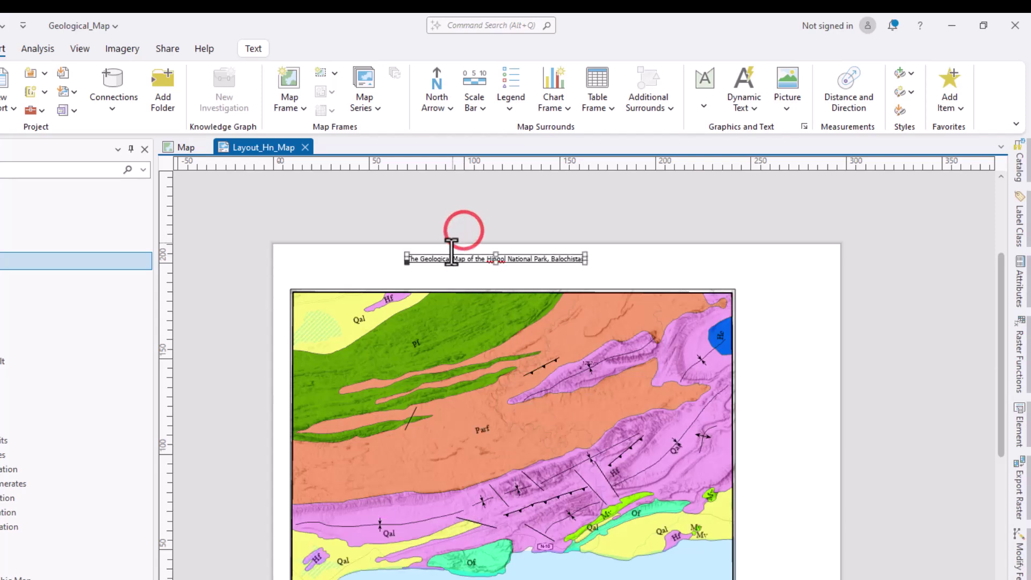
# - Set the title's font size to 24 pt and move it to fit centred just above the map frame
pyautogui.click(254, 48)
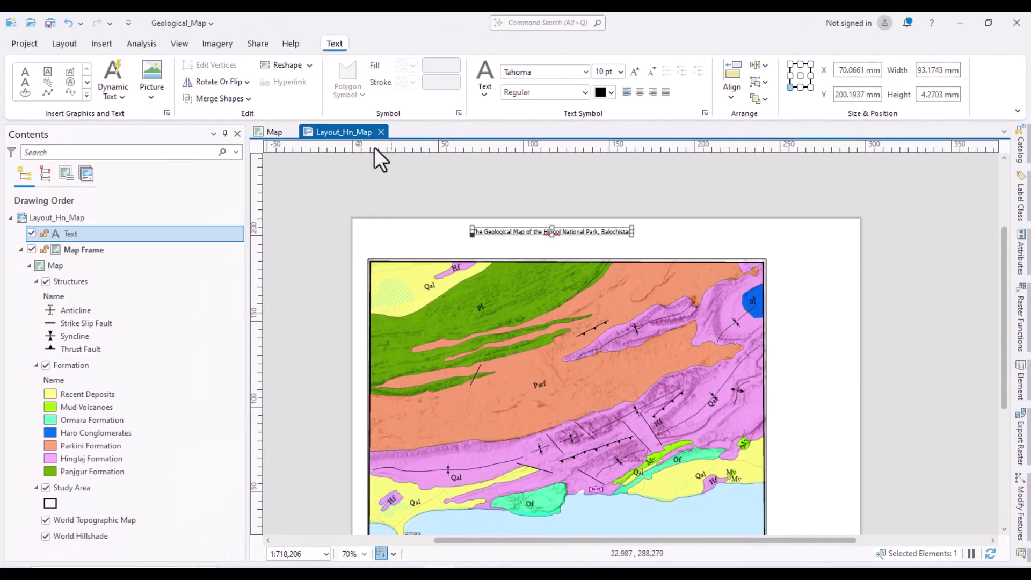
pyautogui.click(457, 188)
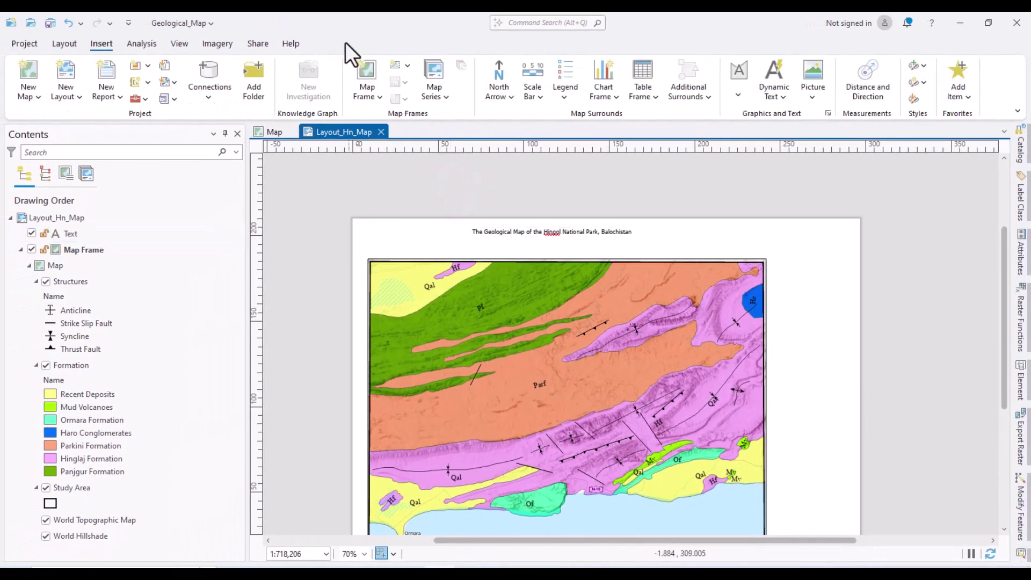
pyautogui.click(564, 231)
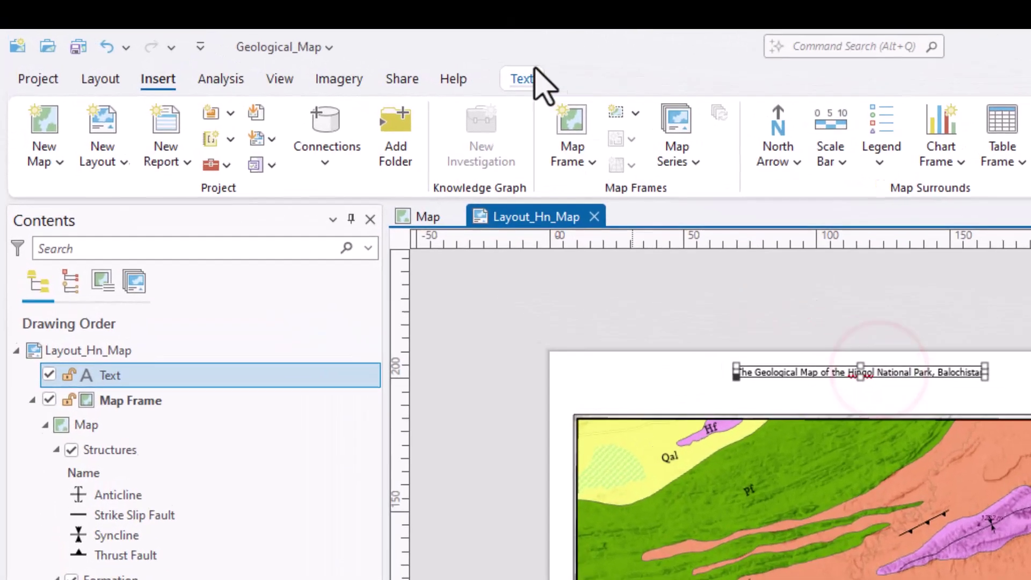
pyautogui.click(334, 44)
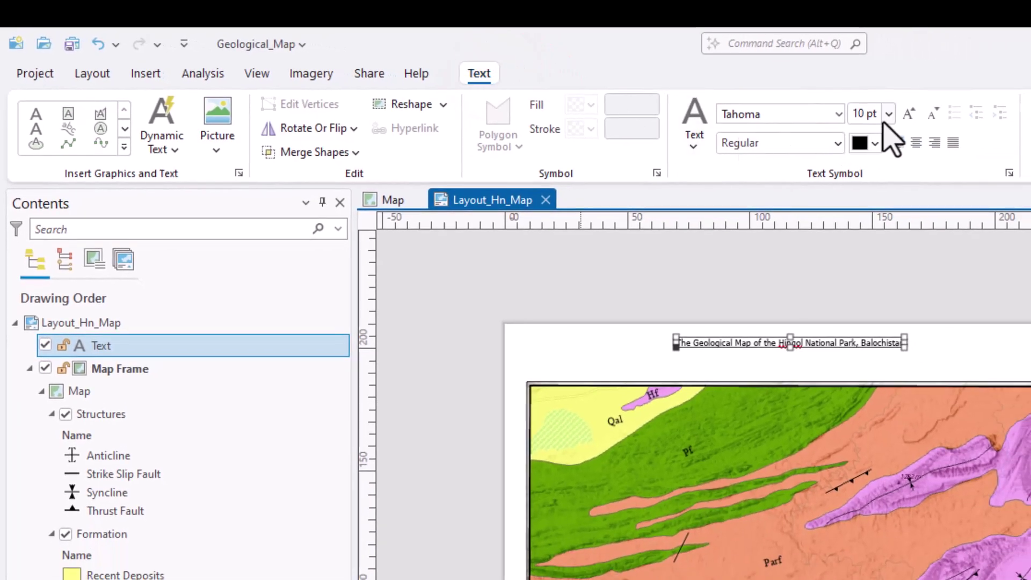
pyautogui.click(888, 114)
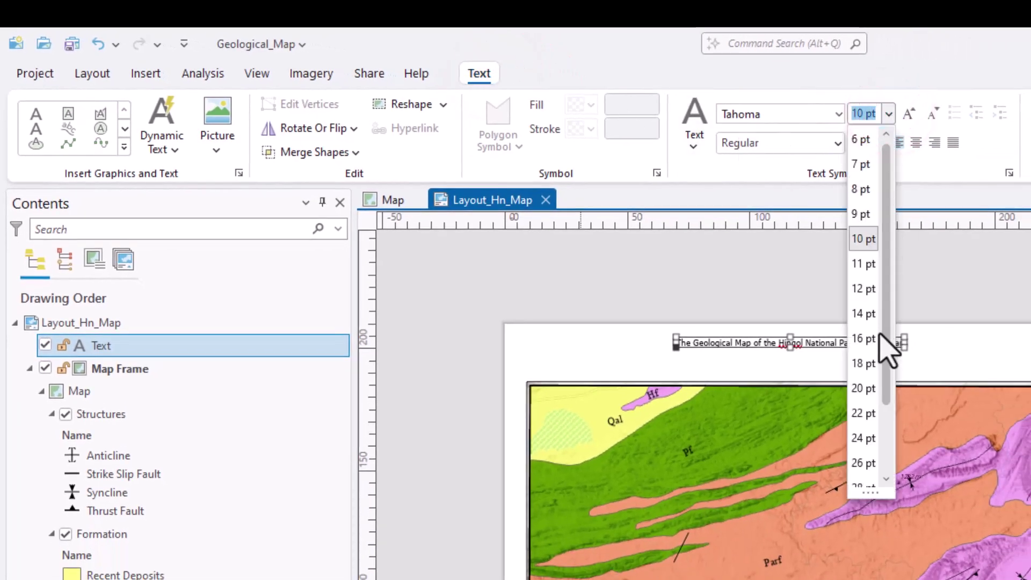
pyautogui.click(862, 439)
pyautogui.moveTo(904, 329); pyautogui.dragTo(760, 349)
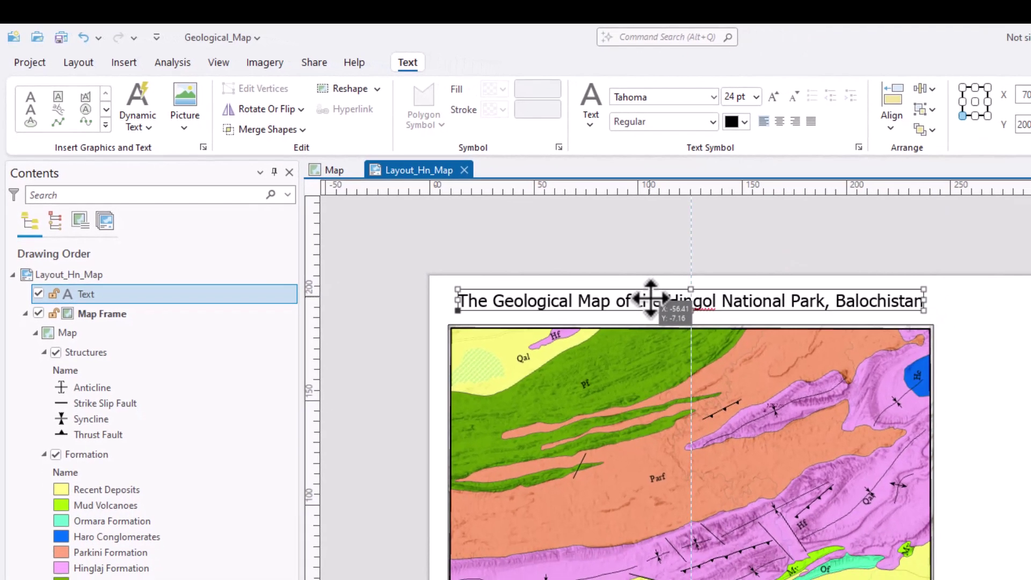
pyautogui.moveTo(651, 298); pyautogui.dragTo(654, 300)
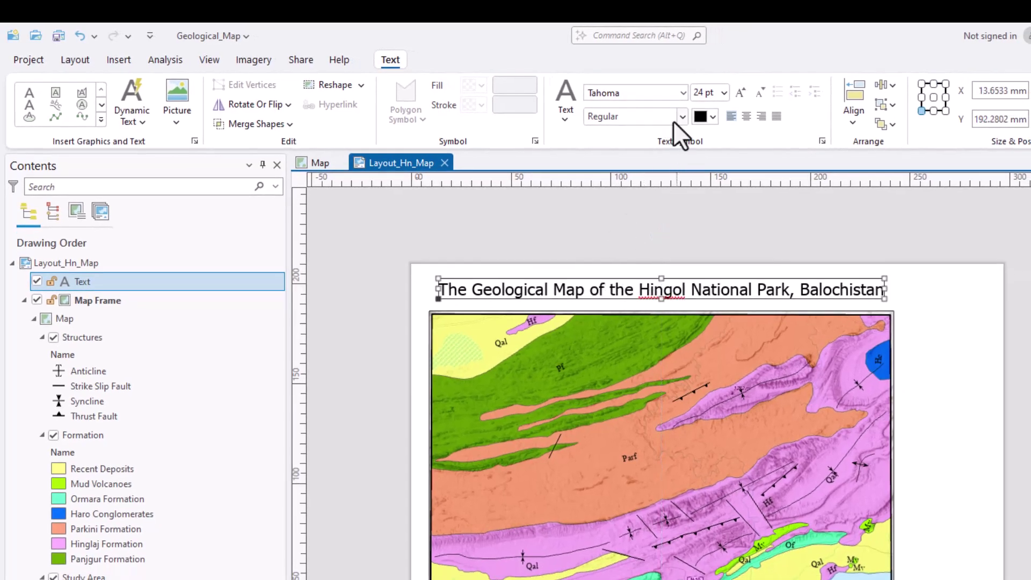
# - Make the title bold, set its font size to 20 pt, and recentre it above the map frame
pyautogui.click(674, 121)
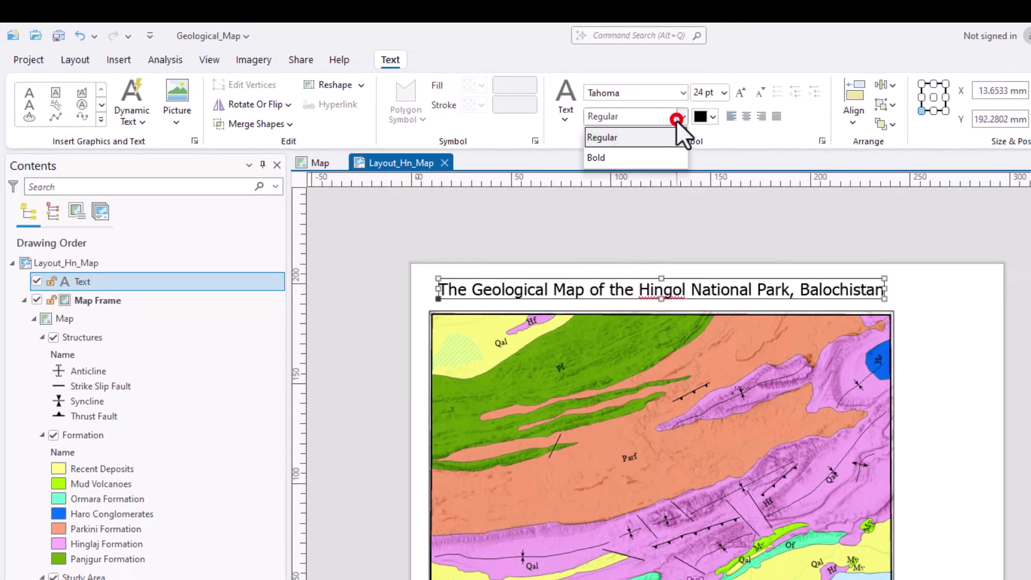
pyautogui.click(661, 155)
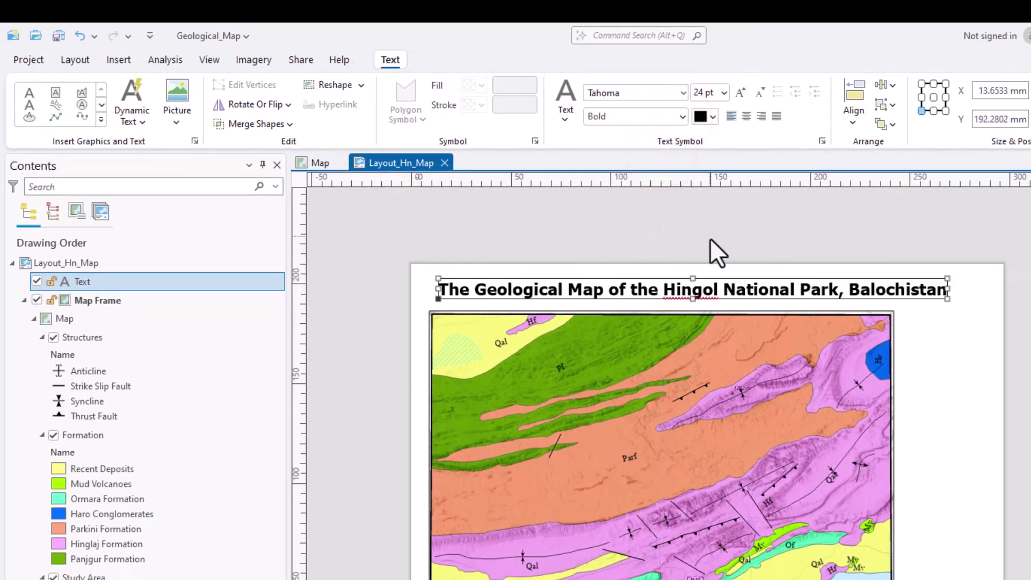
pyautogui.click(722, 93)
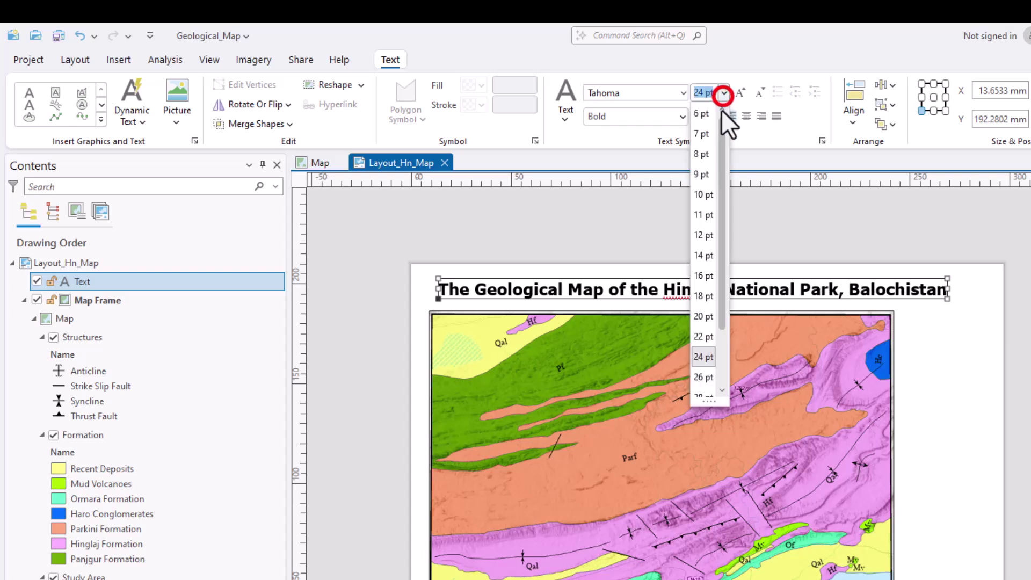
pyautogui.click(706, 311)
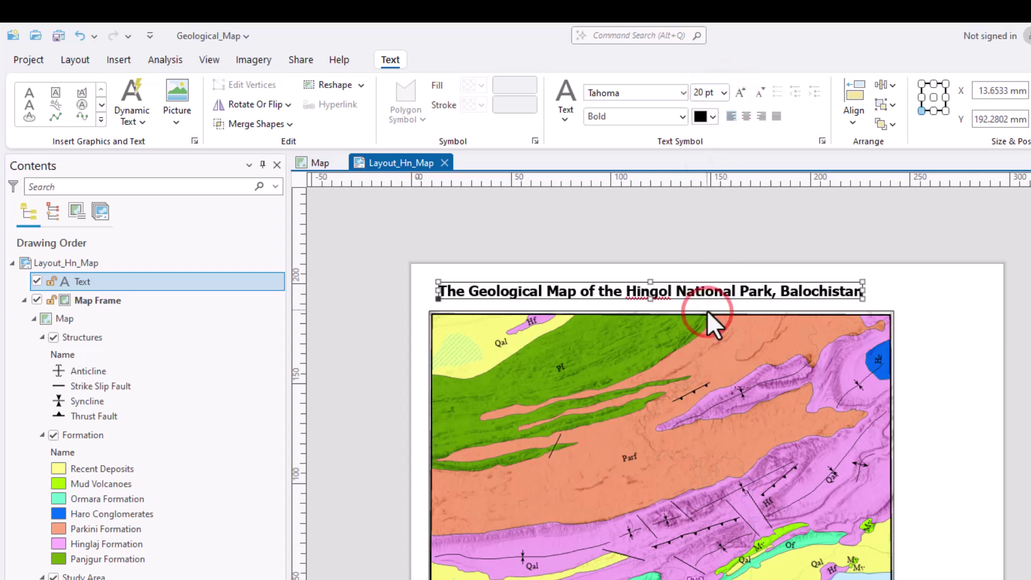
pyautogui.moveTo(671, 292)
pyautogui.mouseDown()
pyautogui.moveTo(680, 291)
pyautogui.moveTo(674, 282)
pyautogui.moveTo(681, 288)
pyautogui.mouseUp()
pyautogui.click(709, 224)
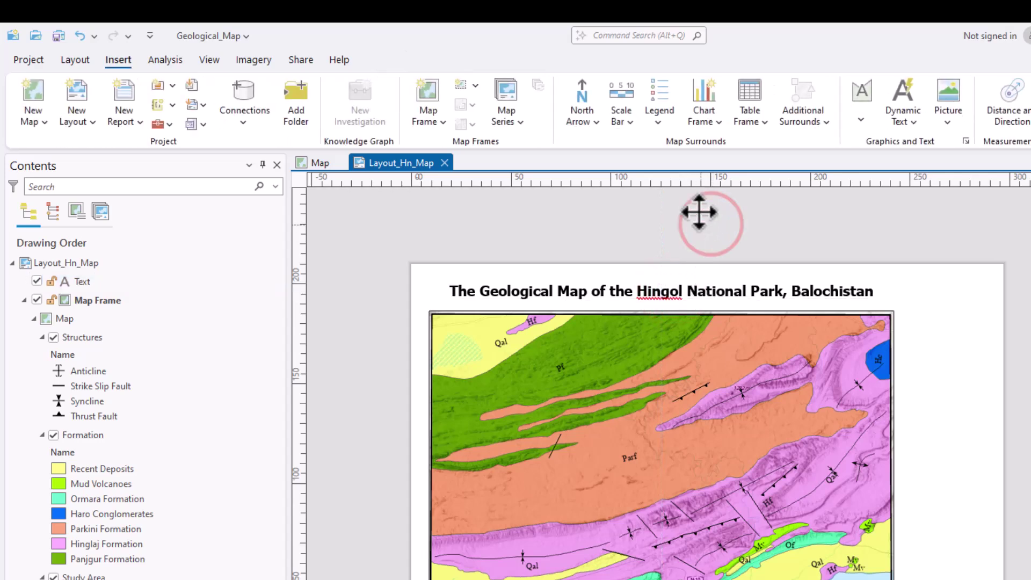
# - Move the title about 1.2 mm up on the page, keeping it centred over the map frame
pyautogui.scroll(-2, 697, 211)
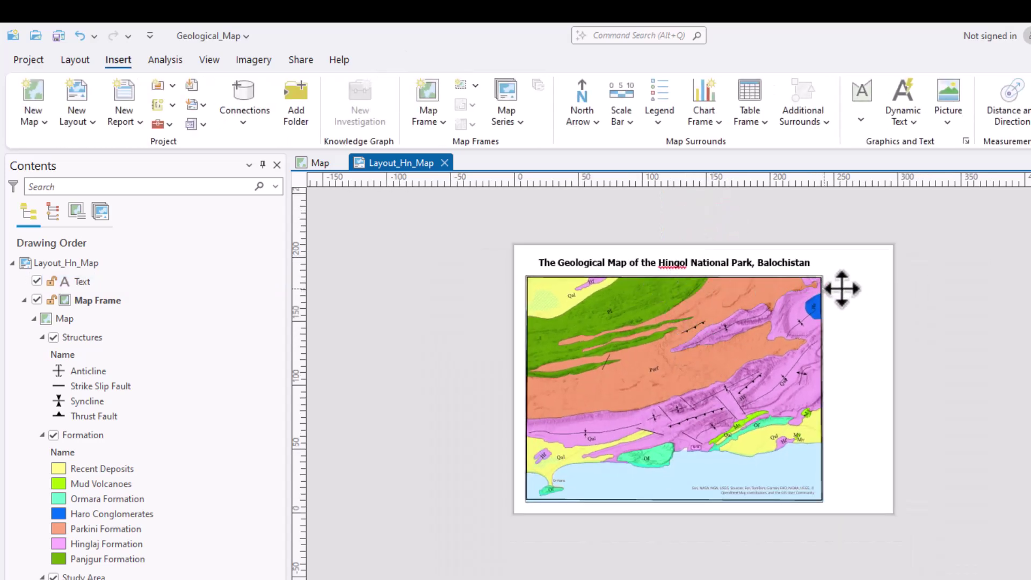
pyautogui.click(706, 262)
pyautogui.scroll(5, 707, 262)
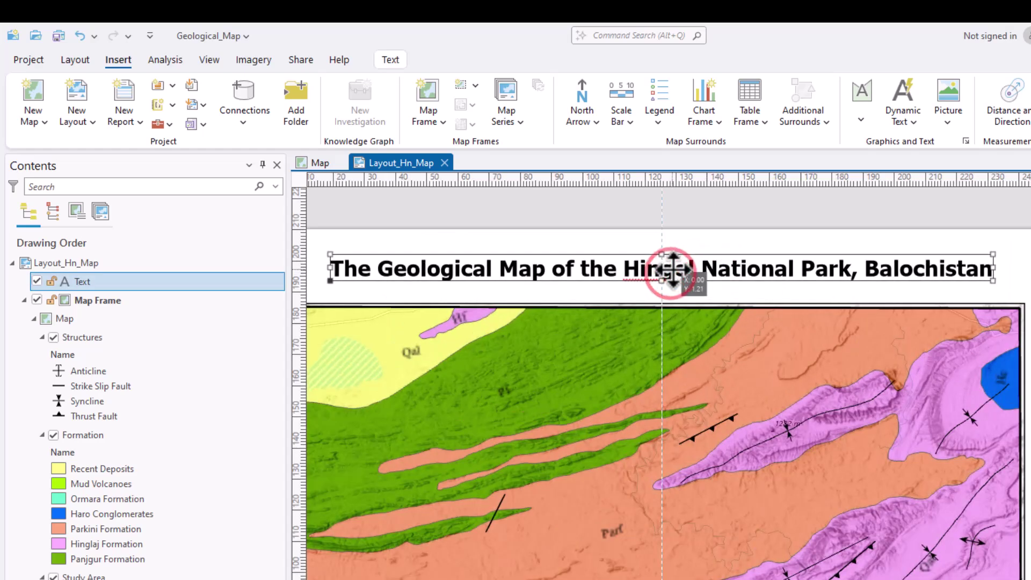
pyautogui.scroll(-2, 674, 269)
pyautogui.click(697, 236)
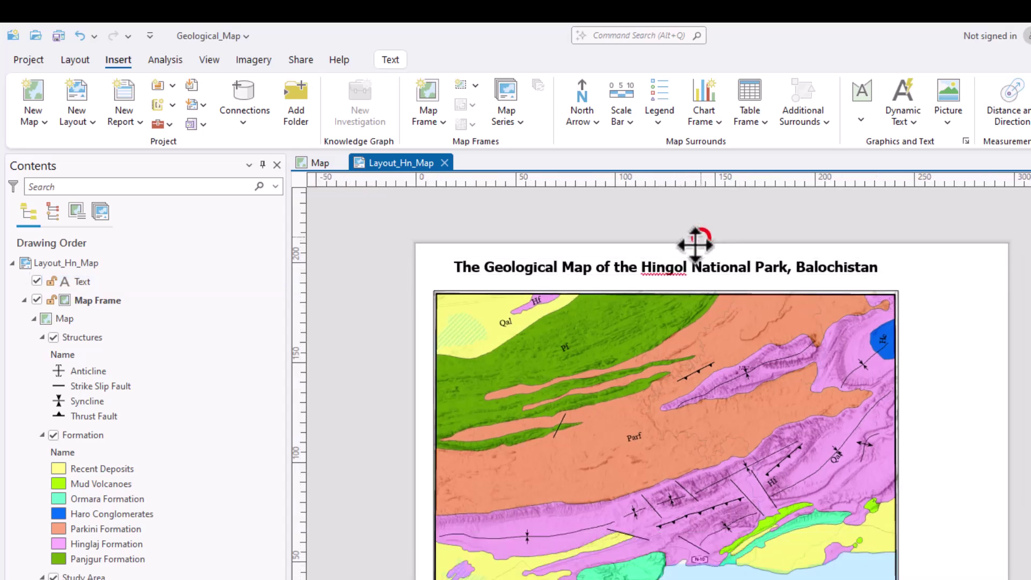
# - Insert a legend for the selected map frame in the space to its right, drawn as tall as the frame
pyautogui.scroll(-3, 674, 269)
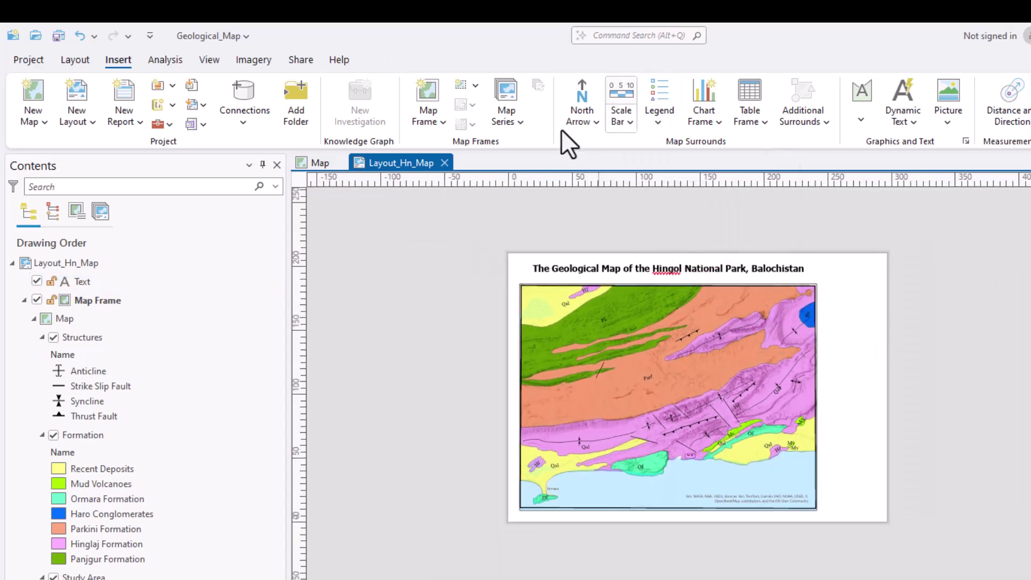
pyautogui.click(623, 217)
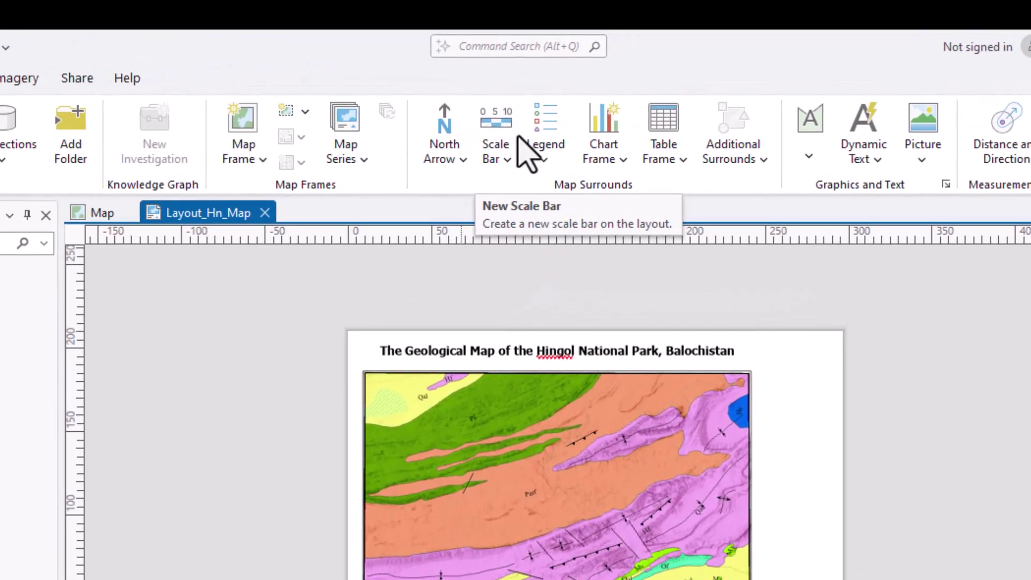
pyautogui.click(597, 299)
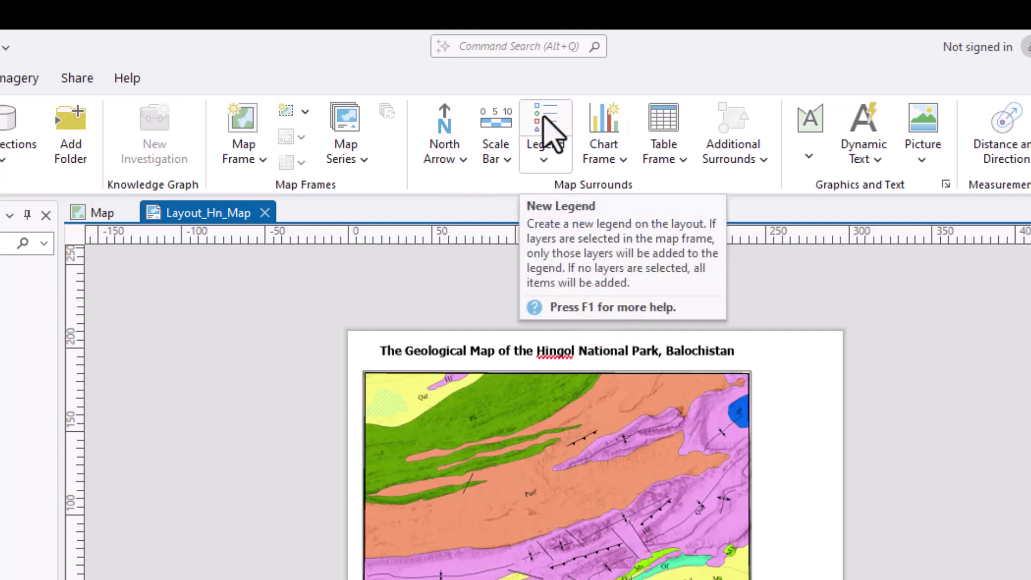
pyautogui.click(455, 472)
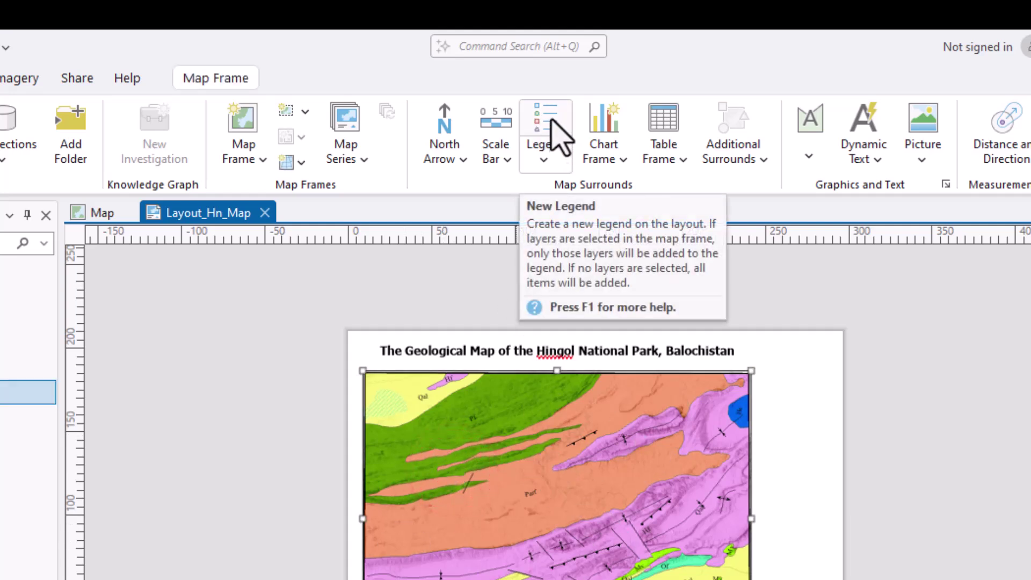
pyautogui.click(543, 160)
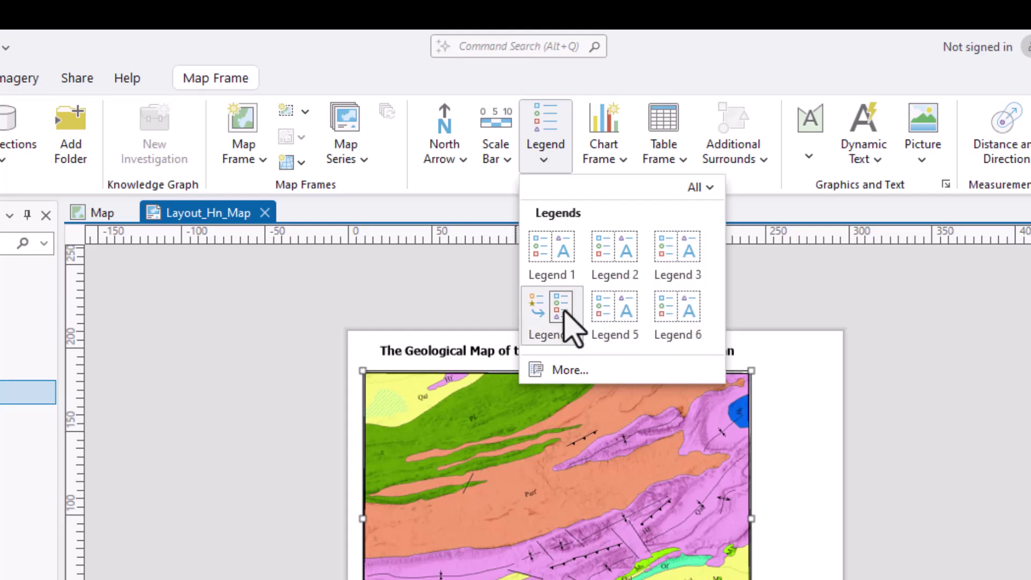
pyautogui.click(571, 87)
pyautogui.click(547, 117)
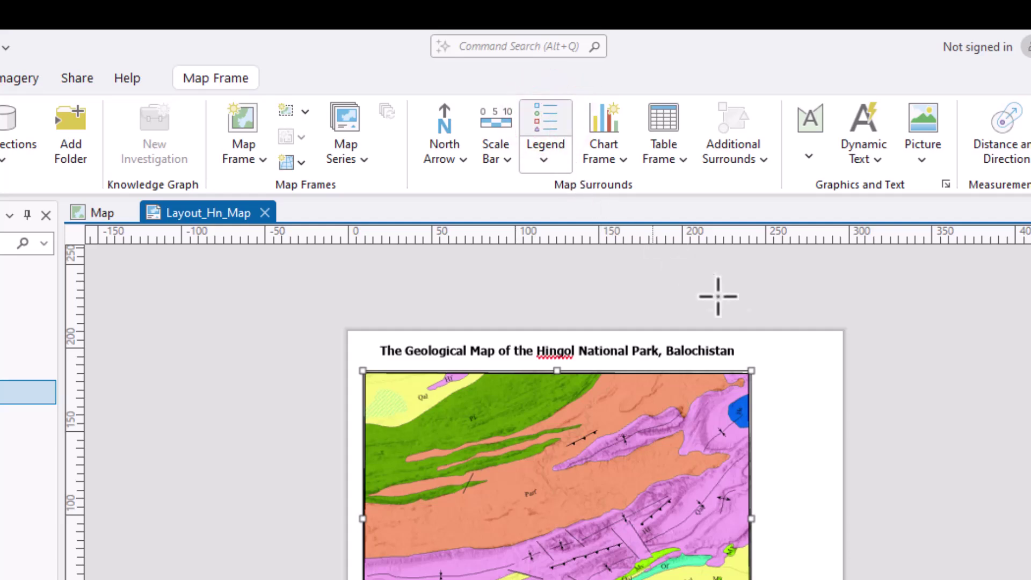
pyautogui.moveTo(800, 376); pyautogui.dragTo(945, 579)
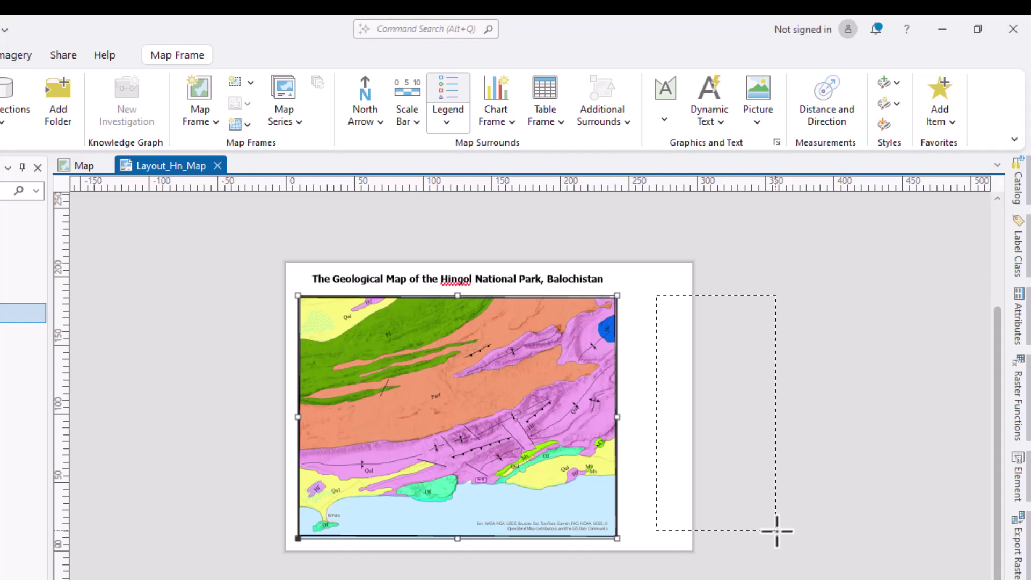
pyautogui.moveTo(776, 532); pyautogui.dragTo(785, 537)
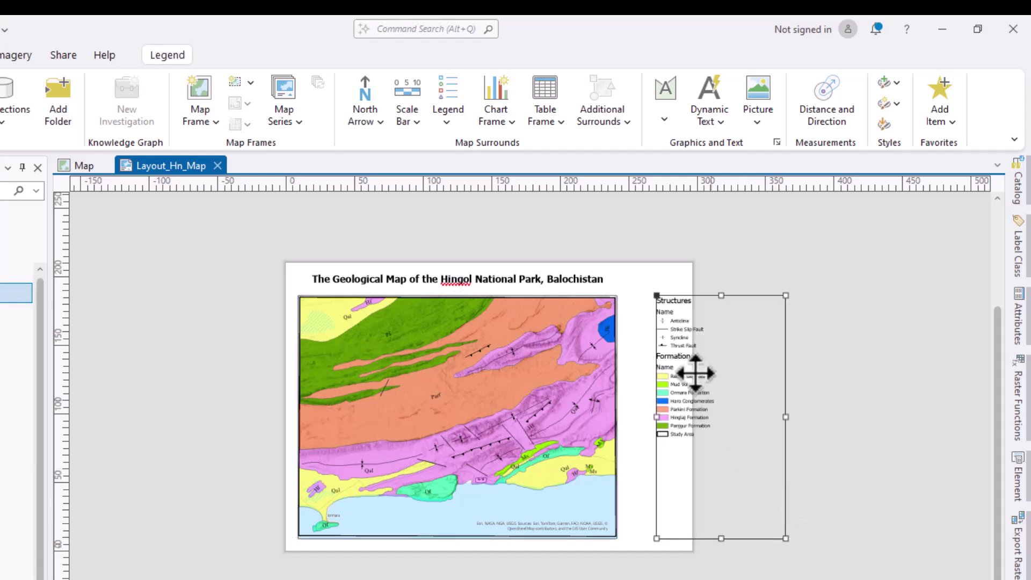
# - Shrink the legend to about 45 by 106 mm and move it onto the page, close beside the map frame's upper right edge
pyautogui.moveTo(786, 538); pyautogui.dragTo(719, 441)
pyautogui.scroll(5, 752, 361)
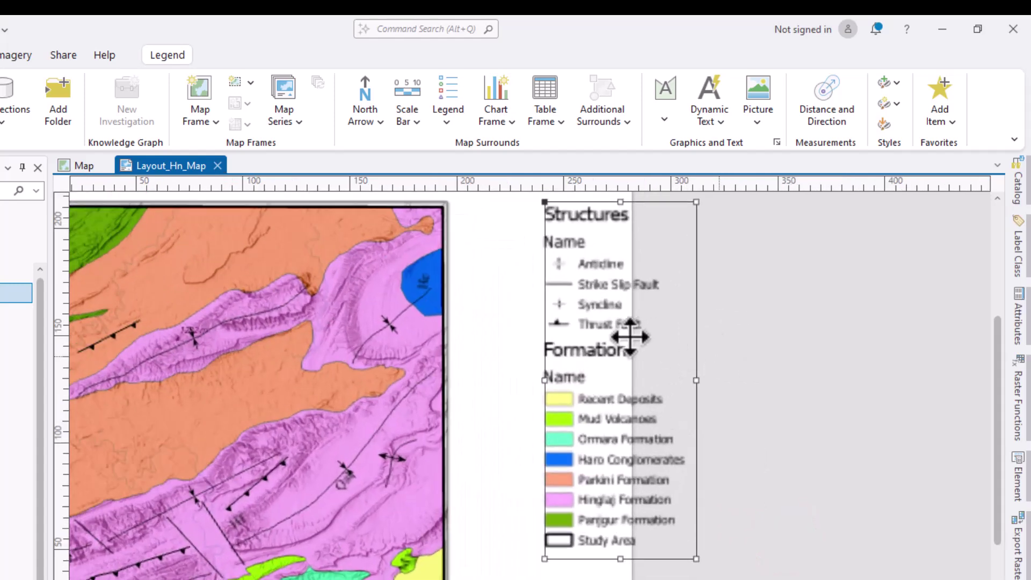
pyautogui.moveTo(607, 372); pyautogui.dragTo(530, 369)
pyautogui.scroll(-3, 590, 372)
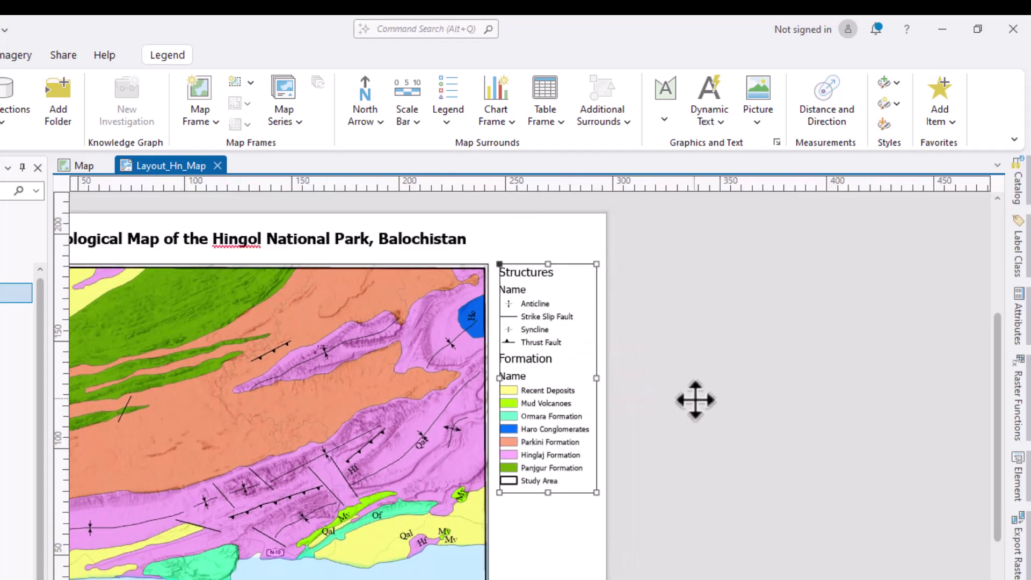
pyautogui.click(689, 391)
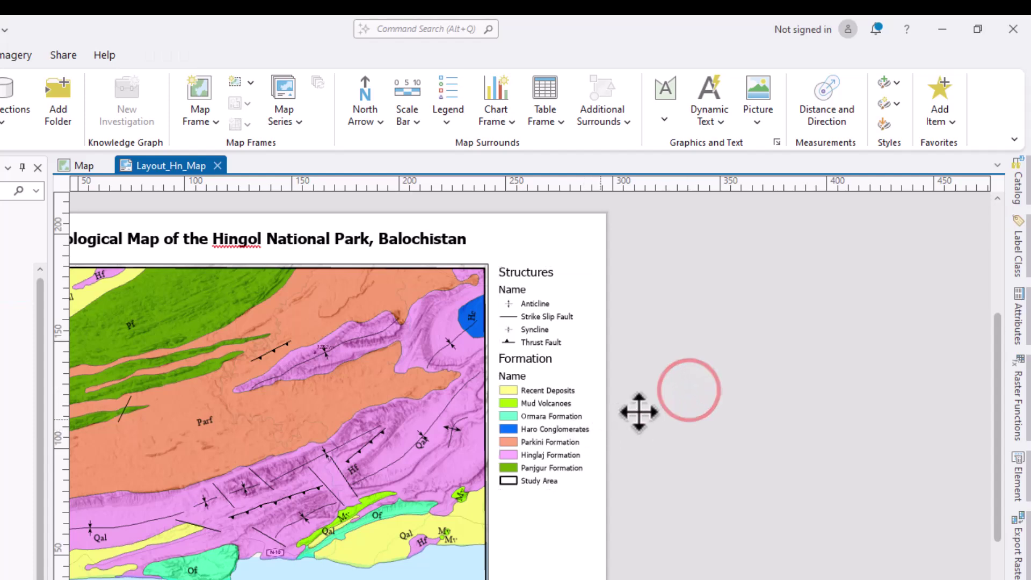
pyautogui.scroll(-2, 590, 430)
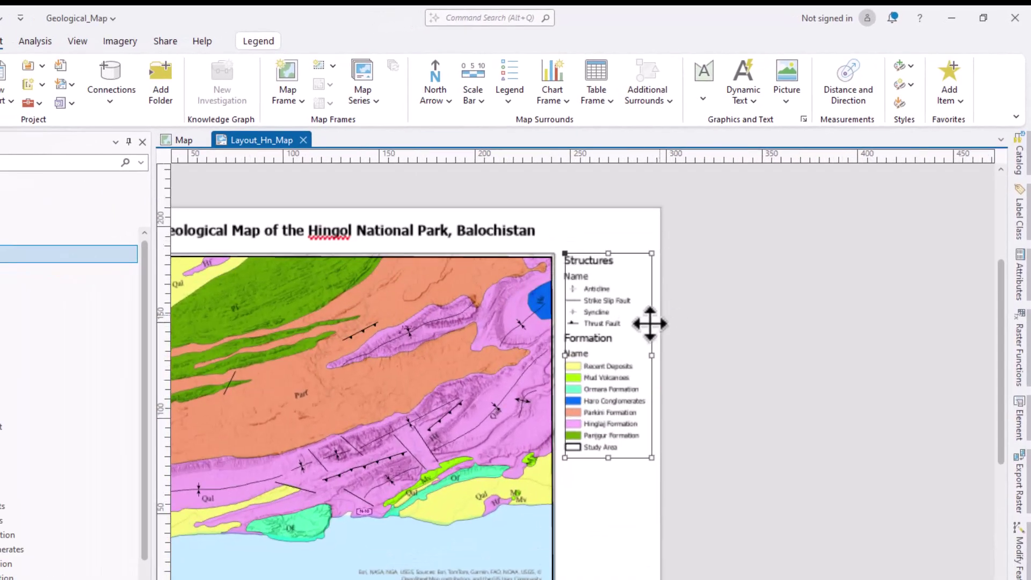
# - Delete the "Name" heading above the Formation layer's symbol classes so it is removed from the legend
pyautogui.scroll(3, 653, 320)
pyautogui.scroll(-1, 637, 322)
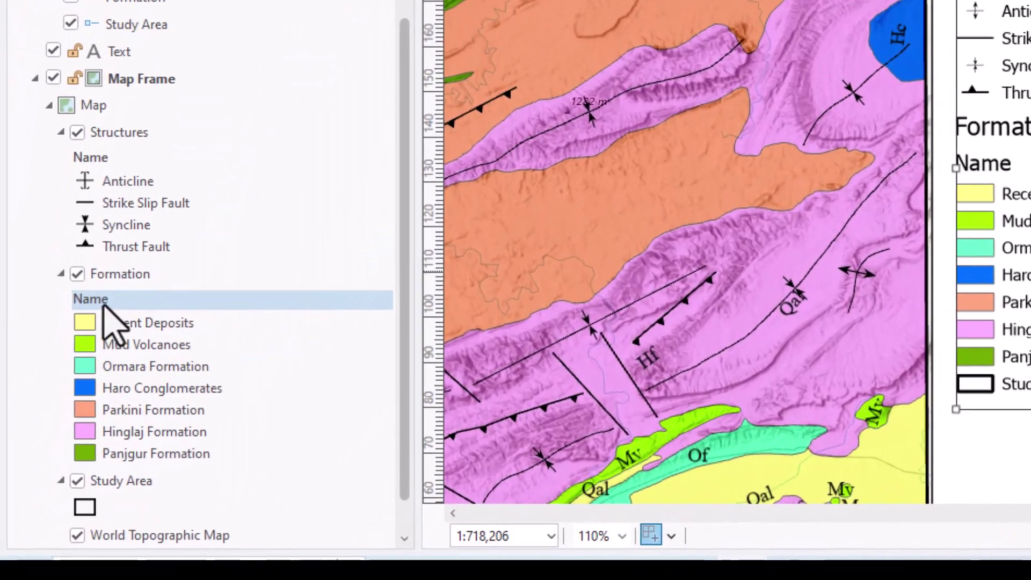
pyautogui.click(60, 445)
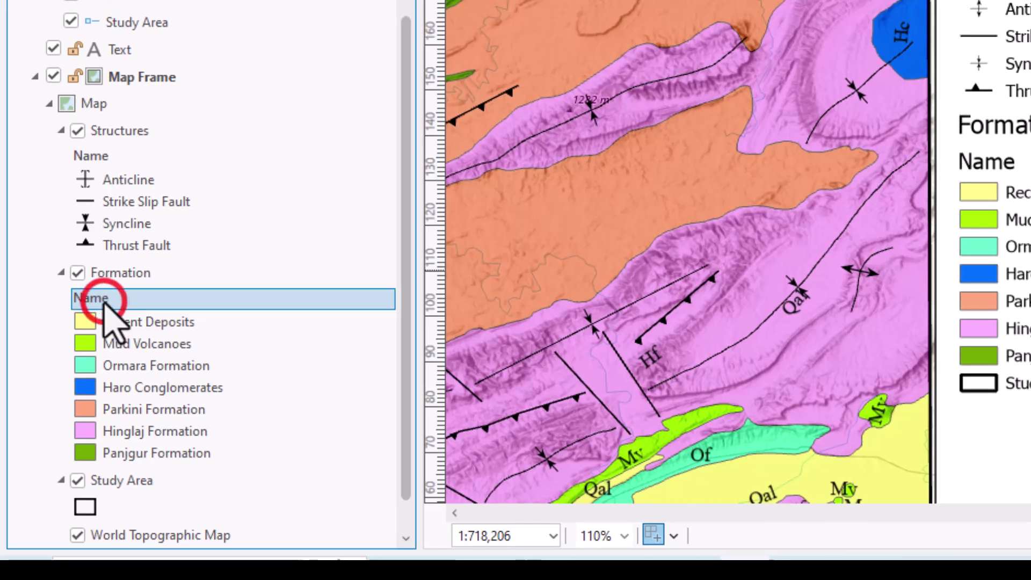
pyautogui.click(107, 300)
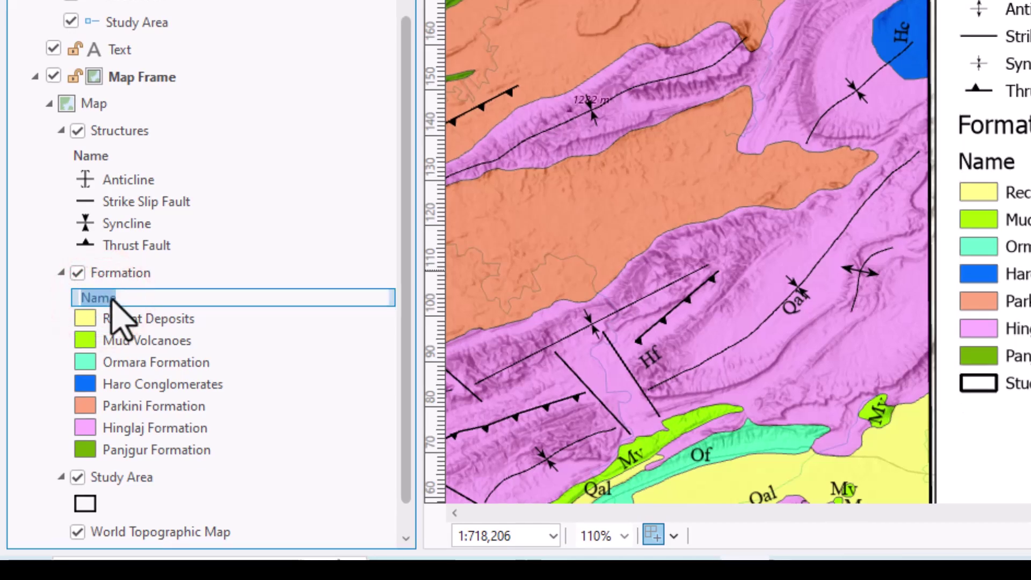
pyautogui.press('BackSpace')
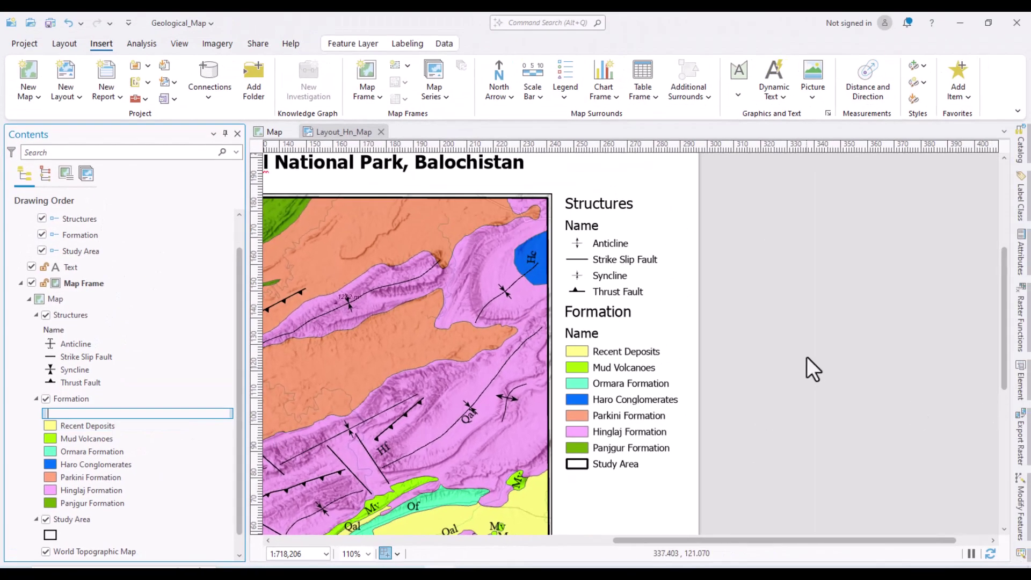
pyautogui.click(790, 350)
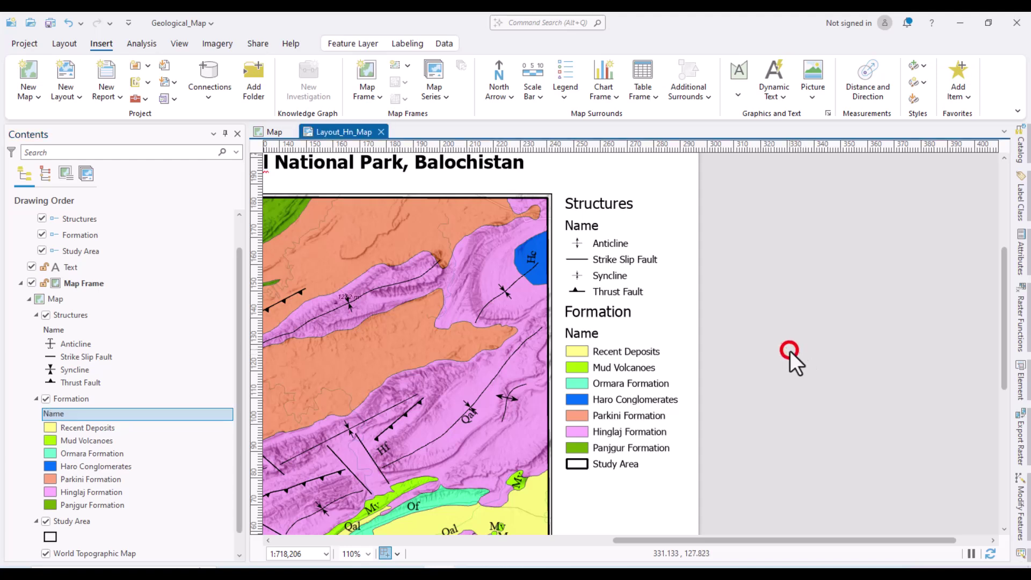
pyautogui.click(622, 349)
pyautogui.click(810, 352)
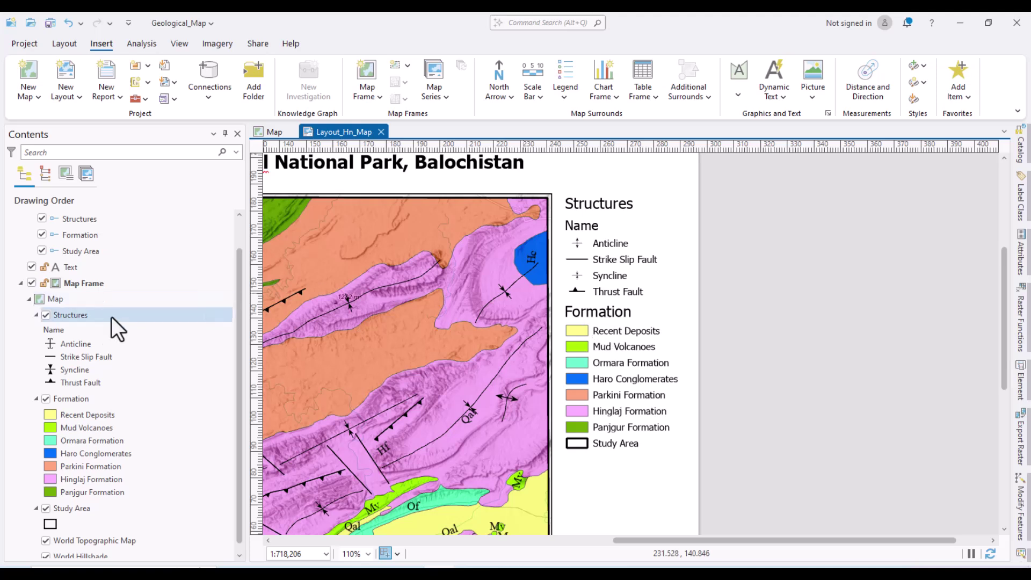
# - Remove the "Name" heading from the Structures layer's symbology as well
pyautogui.click(60, 330)
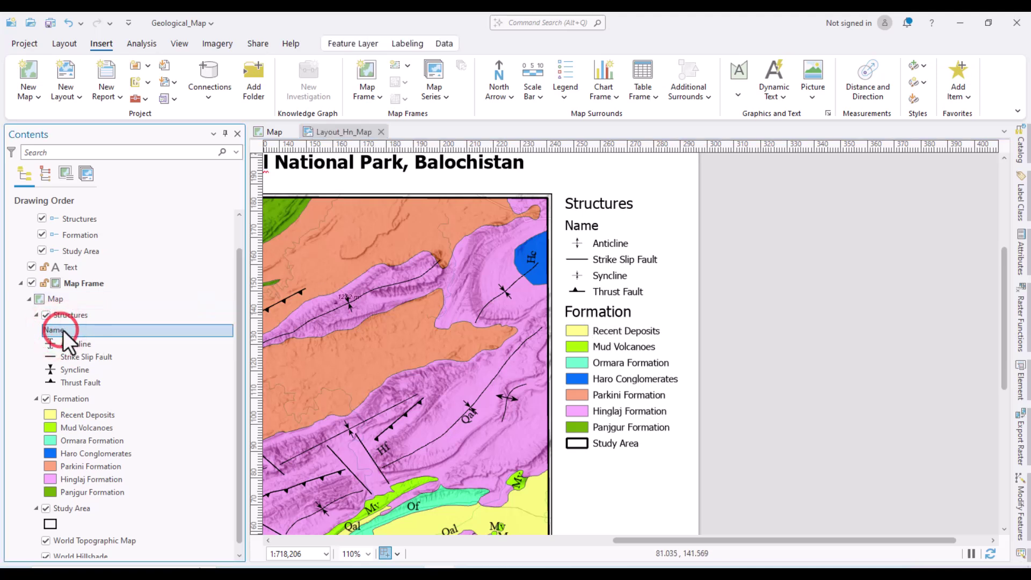
pyautogui.click(62, 329)
pyautogui.press('Delete')
pyautogui.click(746, 301)
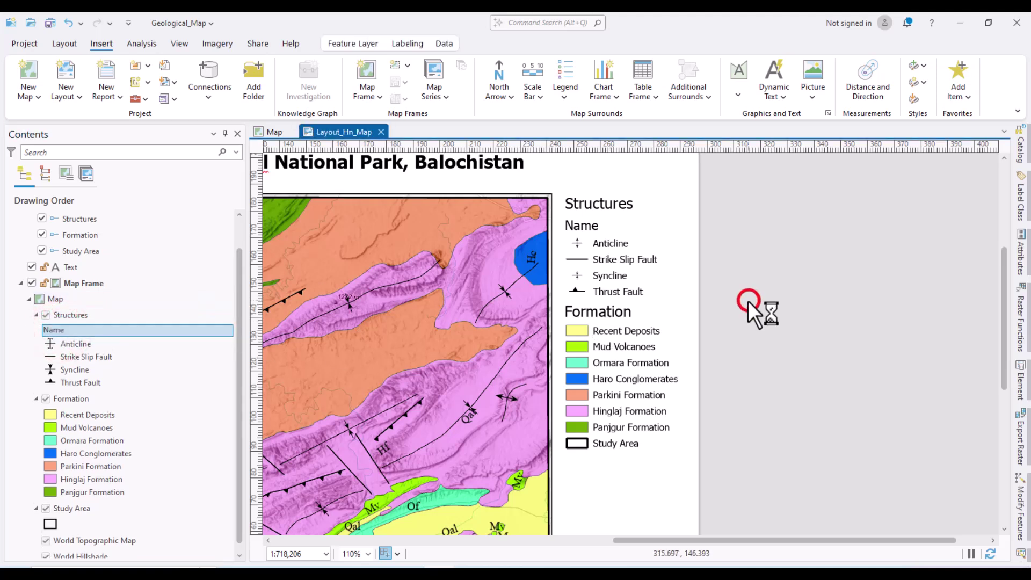
pyautogui.scroll(-3, 623, 301)
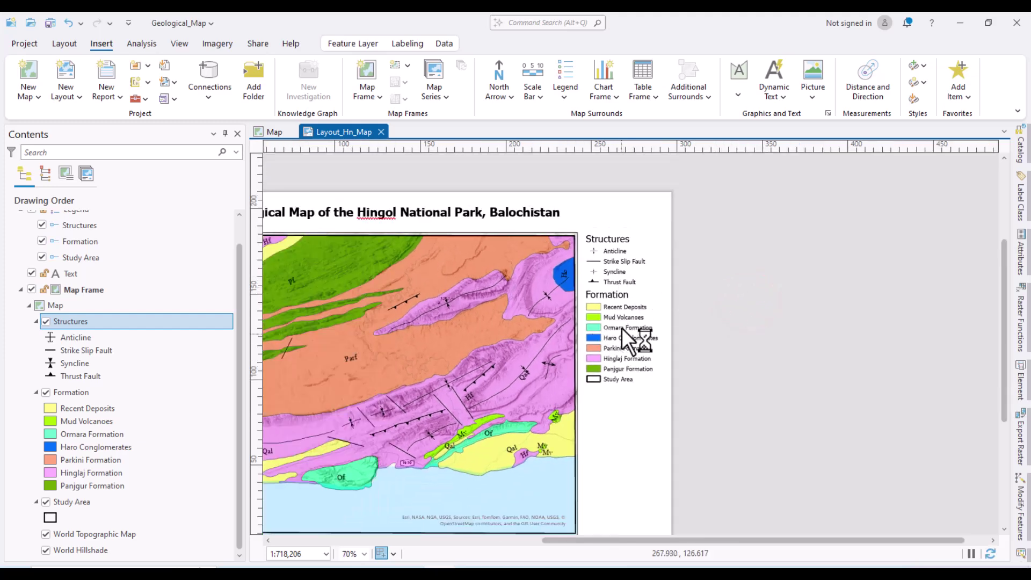
pyautogui.scroll(2, 90, 333)
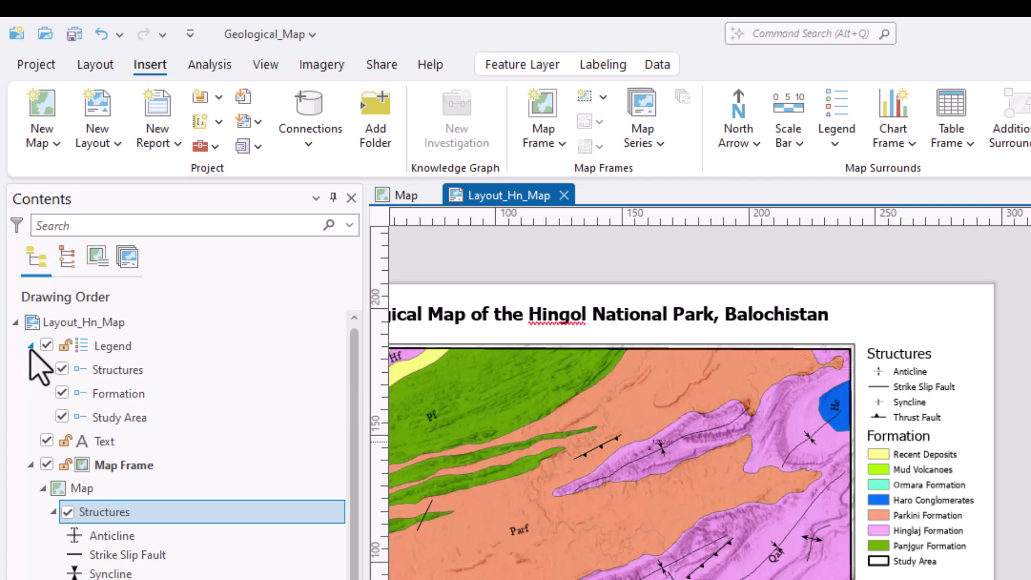
# - Reorder the legend items as Formation, Study Area, Structures
pyautogui.click(30, 345)
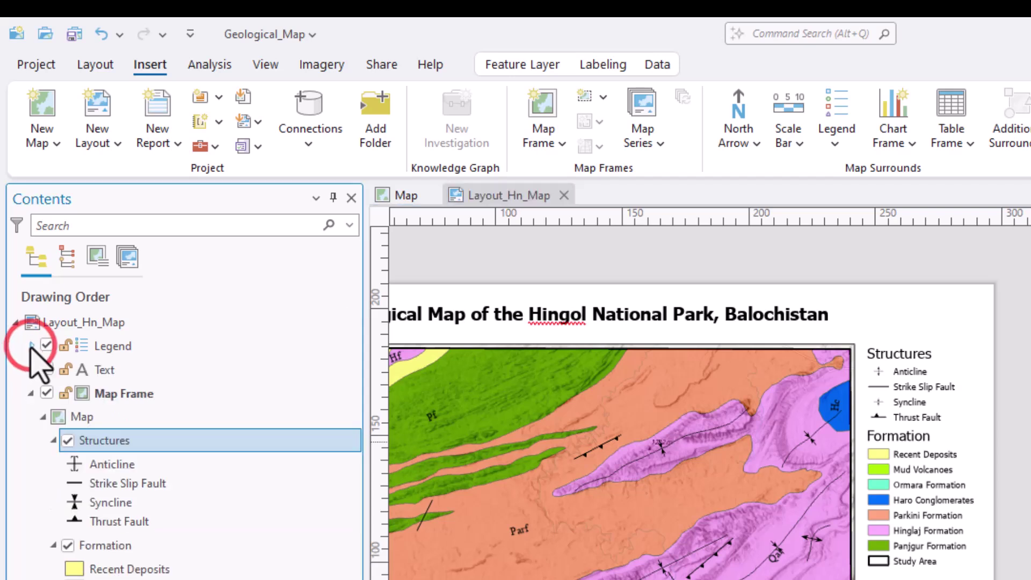
pyautogui.click(30, 346)
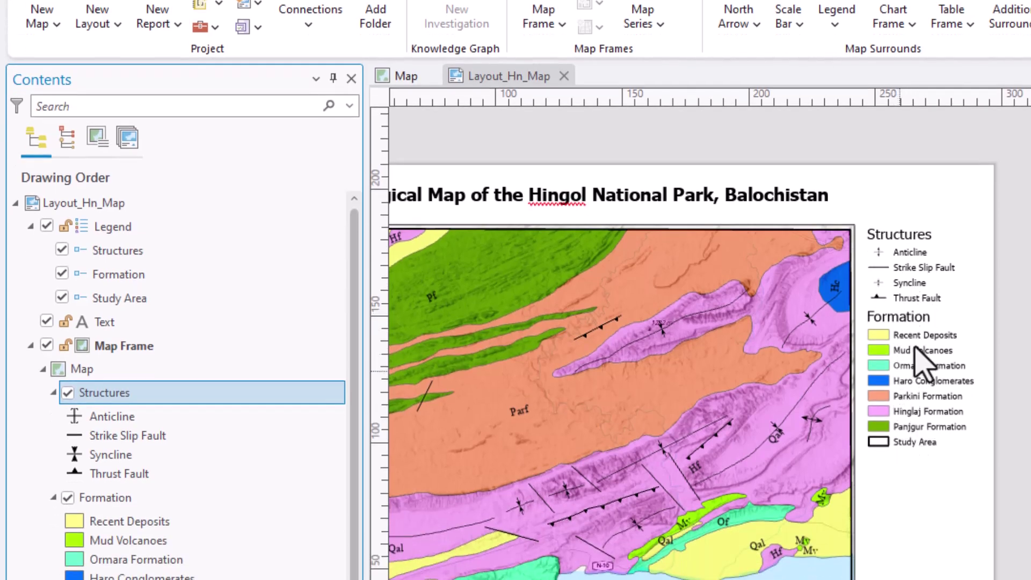
pyautogui.moveTo(131, 276); pyautogui.dragTo(111, 253)
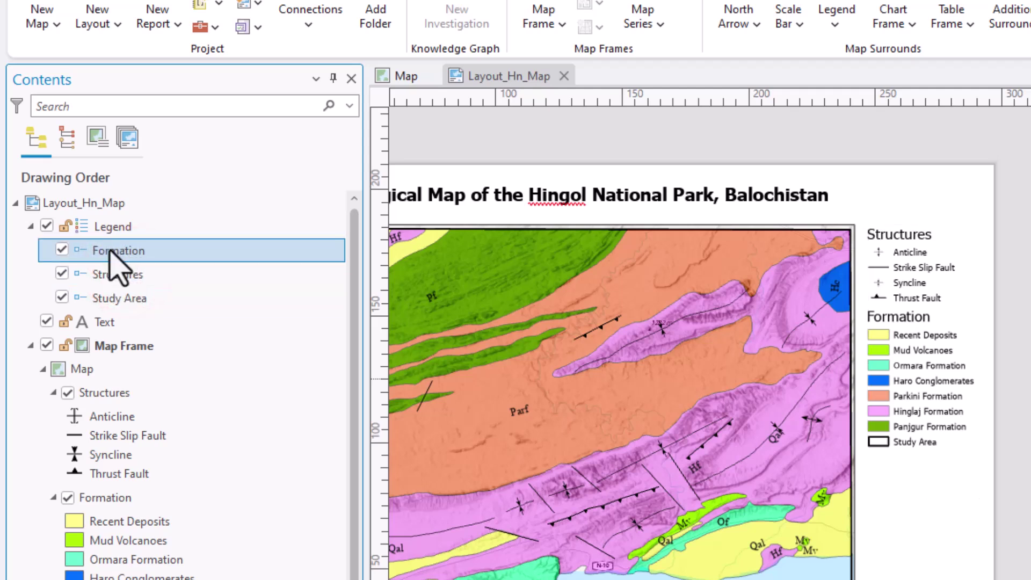
pyautogui.moveTo(115, 298)
pyautogui.mouseDown()
pyautogui.moveTo(108, 275)
pyautogui.moveTo(112, 284)
pyautogui.mouseUp()
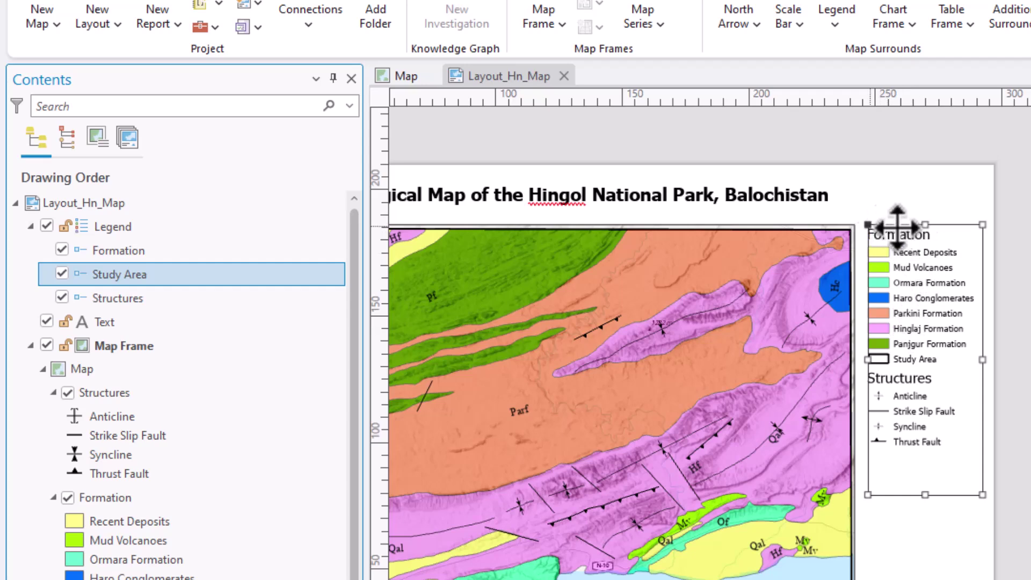
# - Select the legend on the page and open its element properties
pyautogui.click(929, 309)
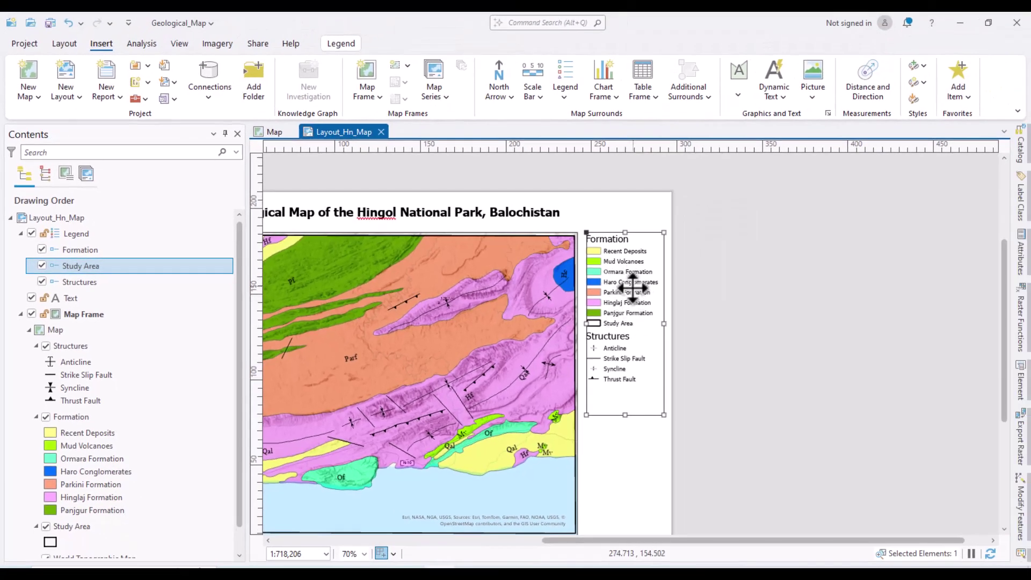
pyautogui.rightClick(630, 290)
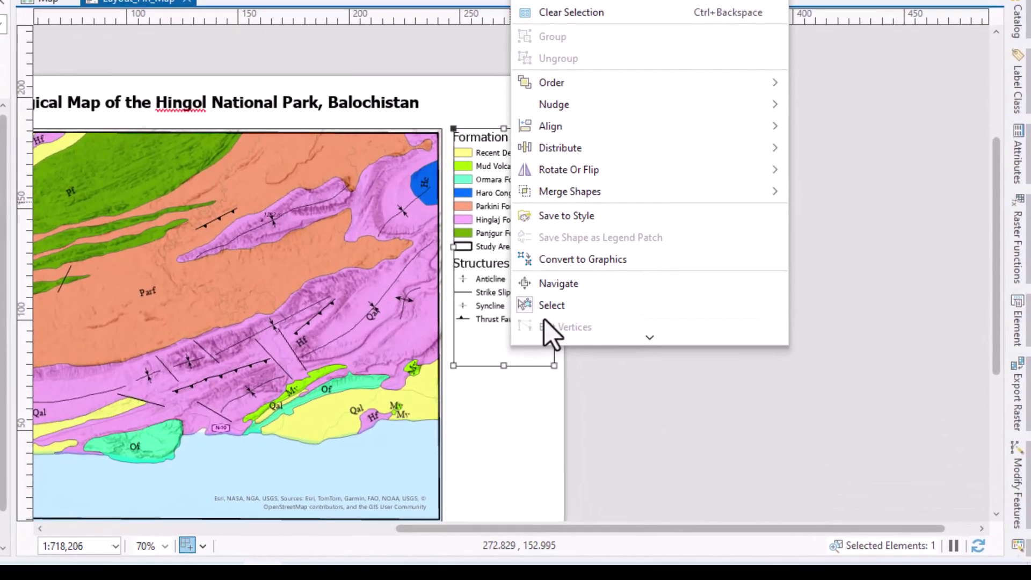
pyautogui.click(876, 261)
pyautogui.click(619, 237)
pyautogui.click(495, 213)
pyautogui.rightClick(500, 212)
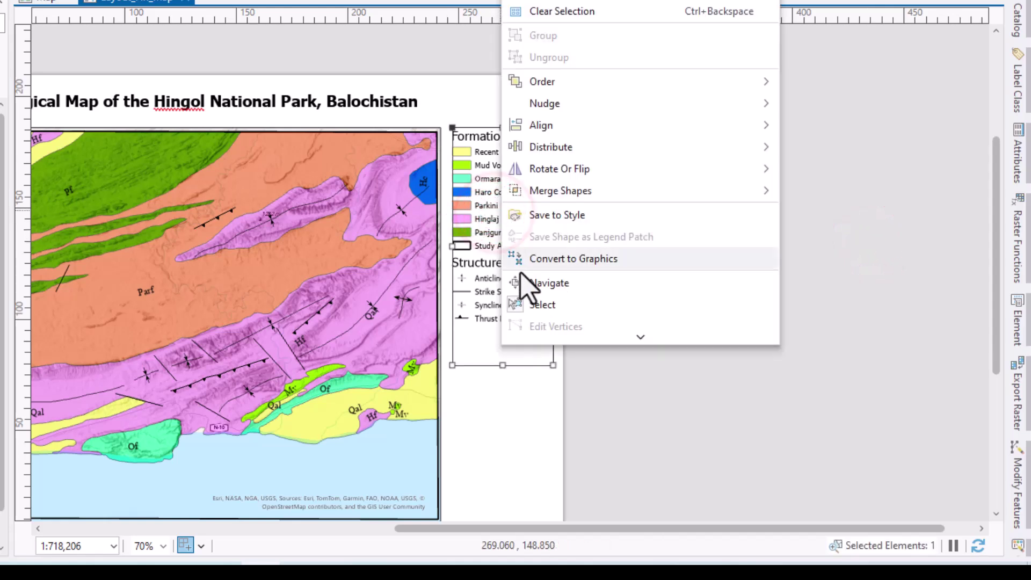
pyautogui.click(642, 338)
pyautogui.click(592, 337)
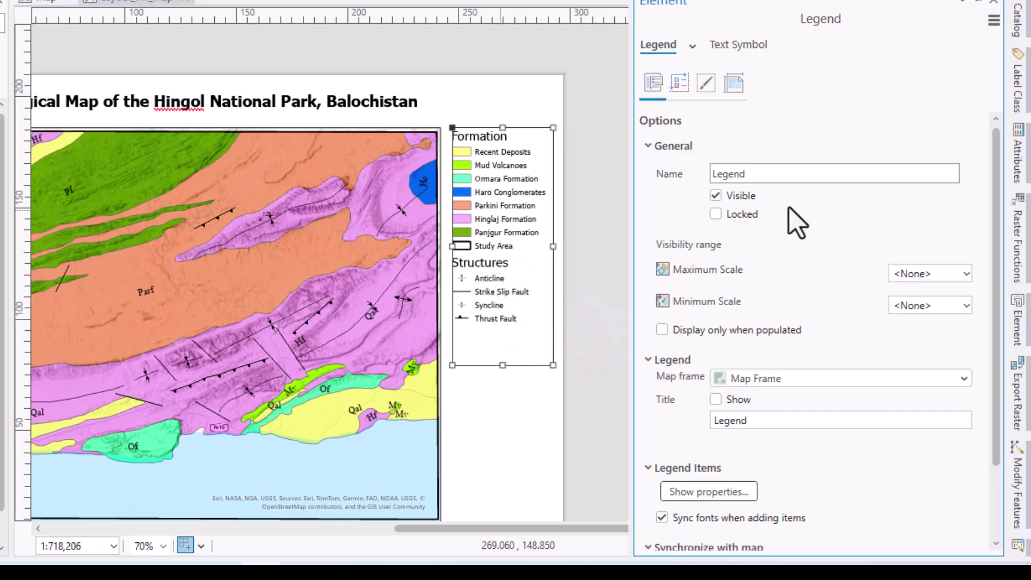
# - Turn on the legend's title and set its text to "Legend HN Map"
pyautogui.scroll(-3, 749, 205)
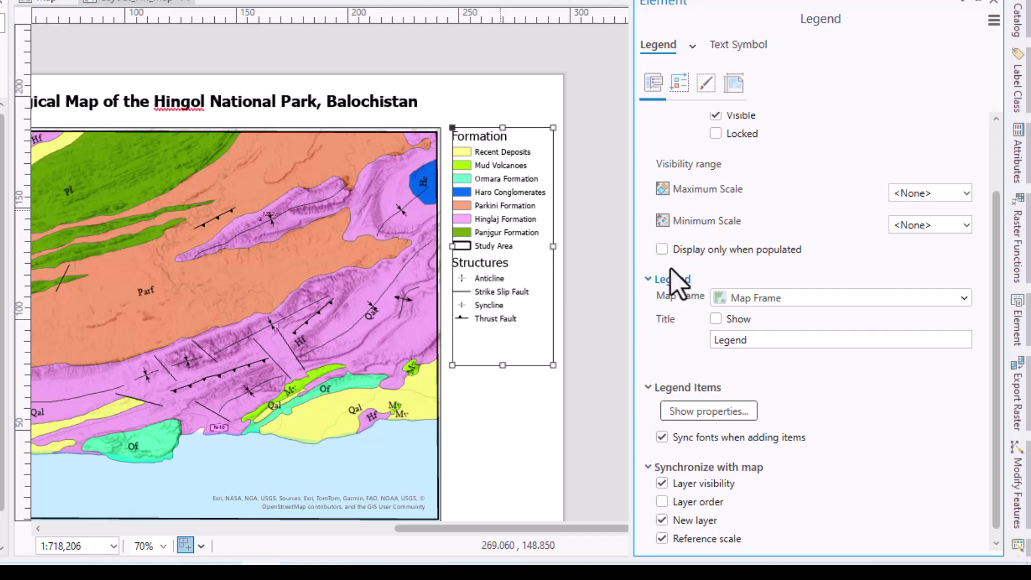
pyautogui.scroll(-1, 665, 312)
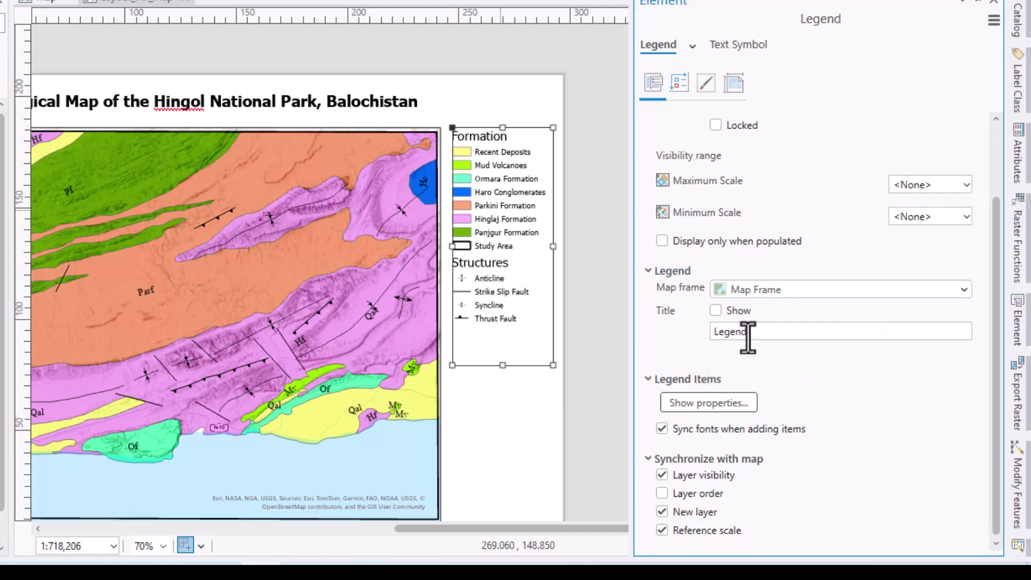
pyautogui.moveTo(729, 333)
pyautogui.mouseDown()
pyautogui.moveTo(706, 346)
pyautogui.moveTo(733, 338)
pyautogui.moveTo(722, 346)
pyautogui.mouseUp()
pyautogui.click(753, 333)
pyautogui.click(716, 311)
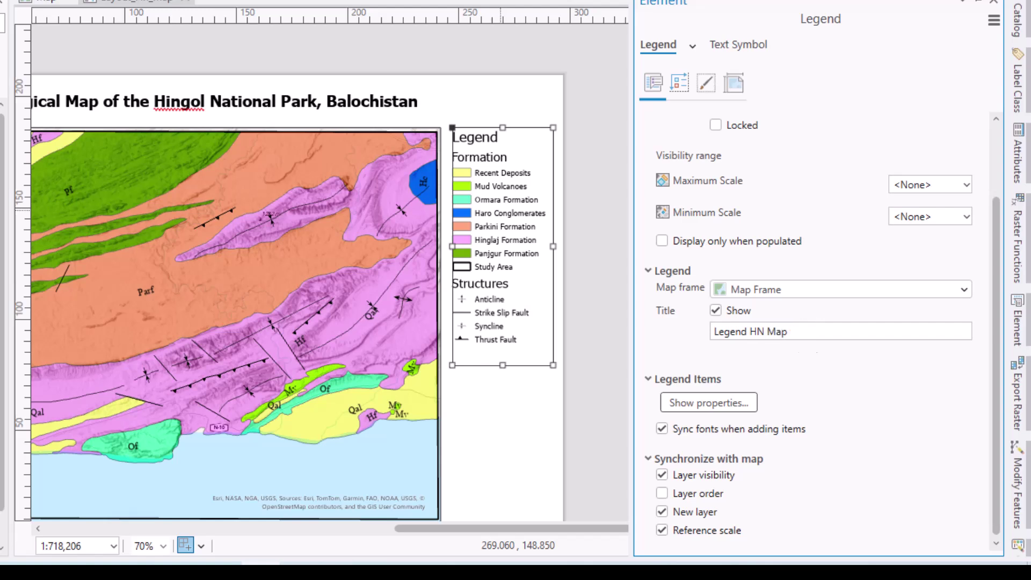
pyautogui.click(799, 345)
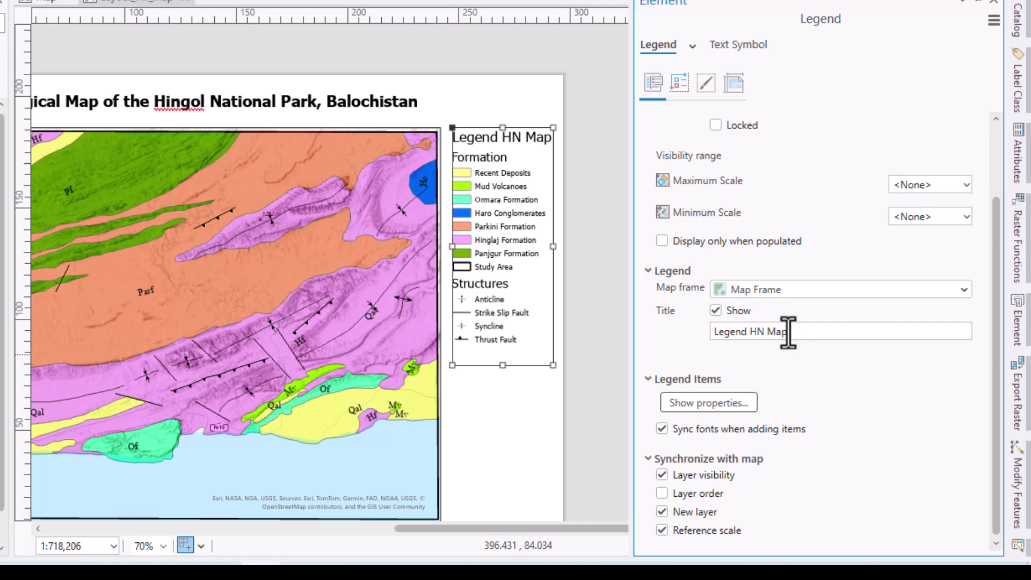
# - Turn off the legend's title and view its arrangement options
pyautogui.moveTo(749, 339); pyautogui.dragTo(703, 330)
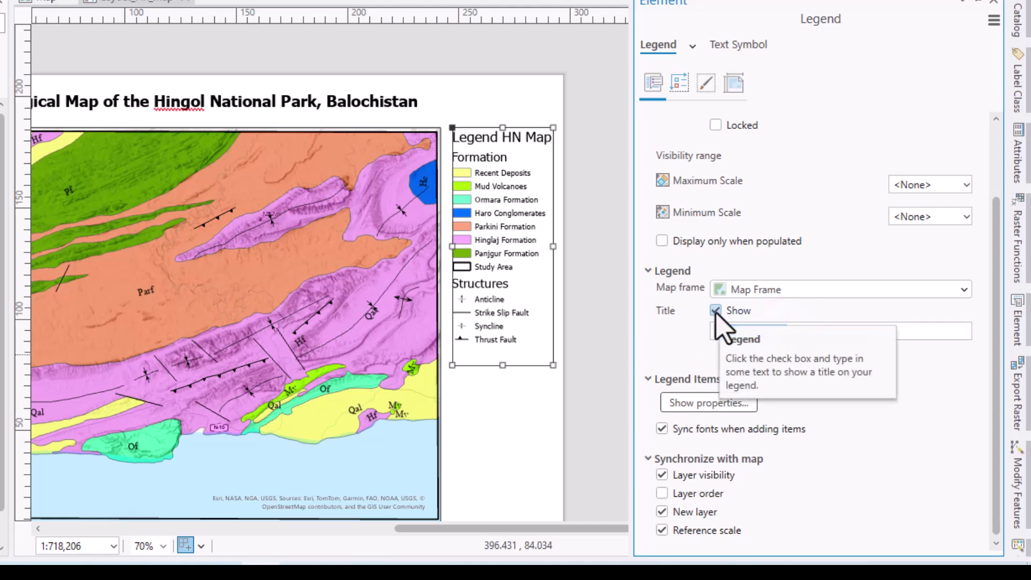
pyautogui.click(716, 311)
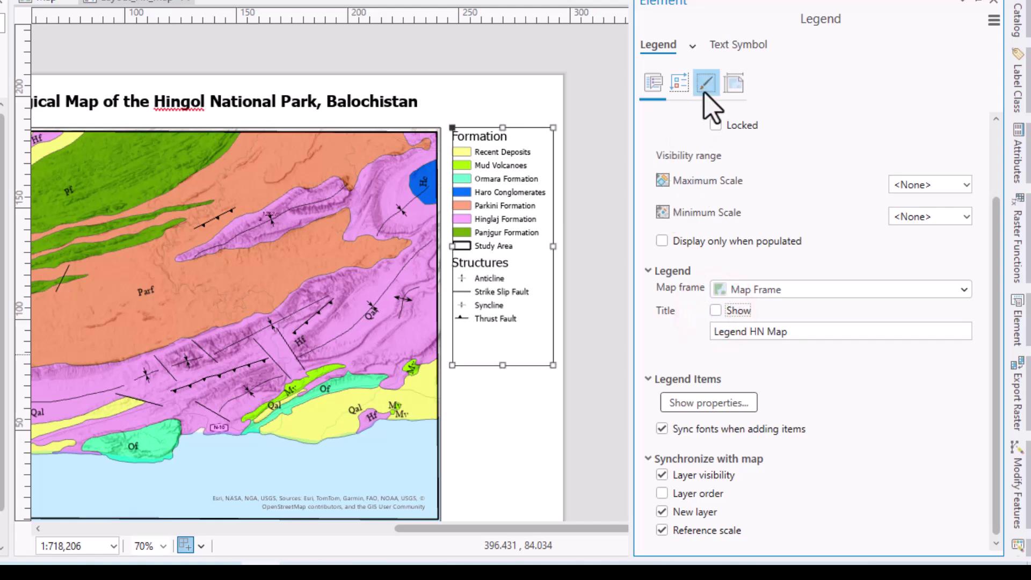
pyautogui.click(680, 83)
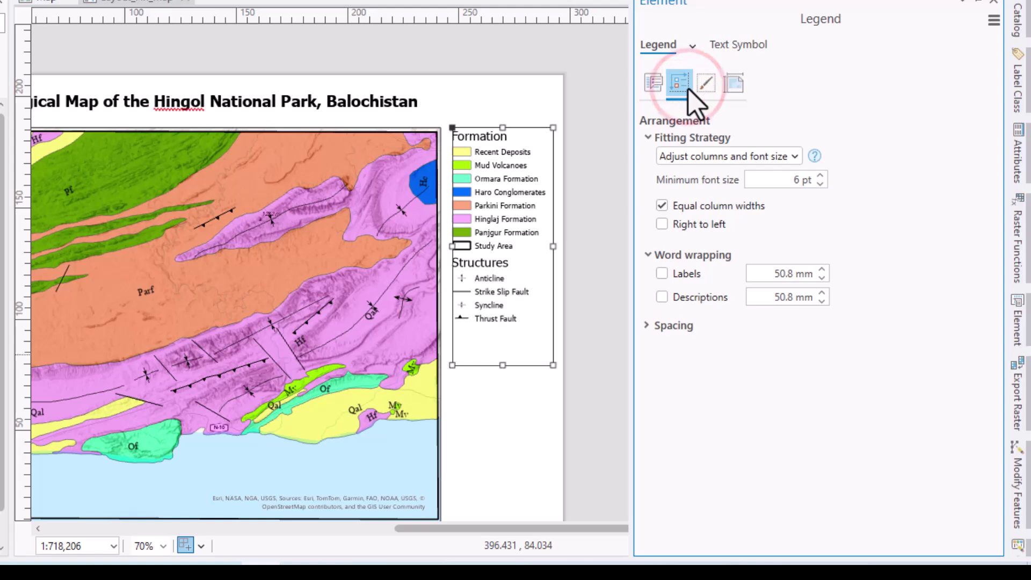
# - Give the legend a black border
pyautogui.click(704, 85)
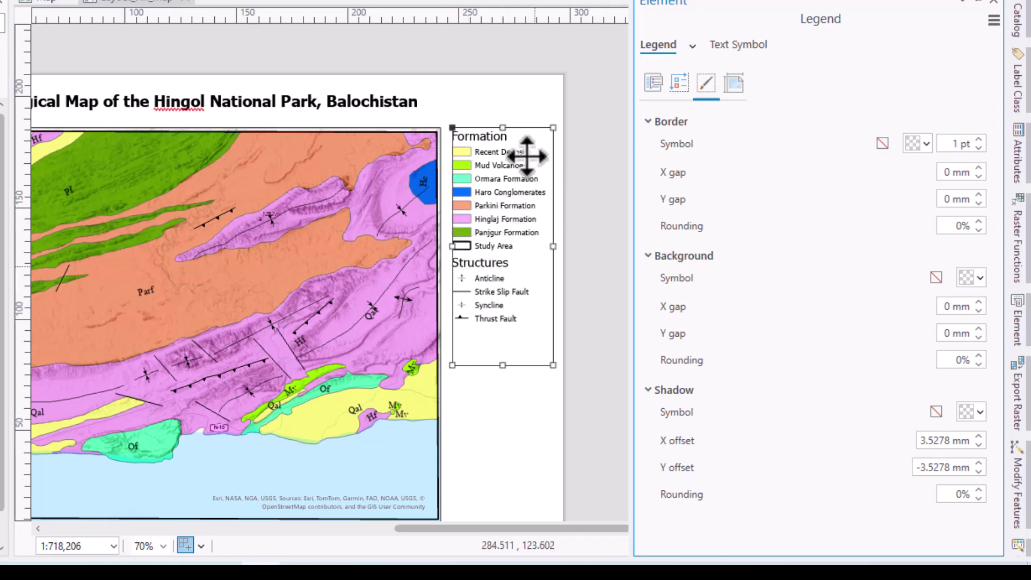
pyautogui.click(923, 142)
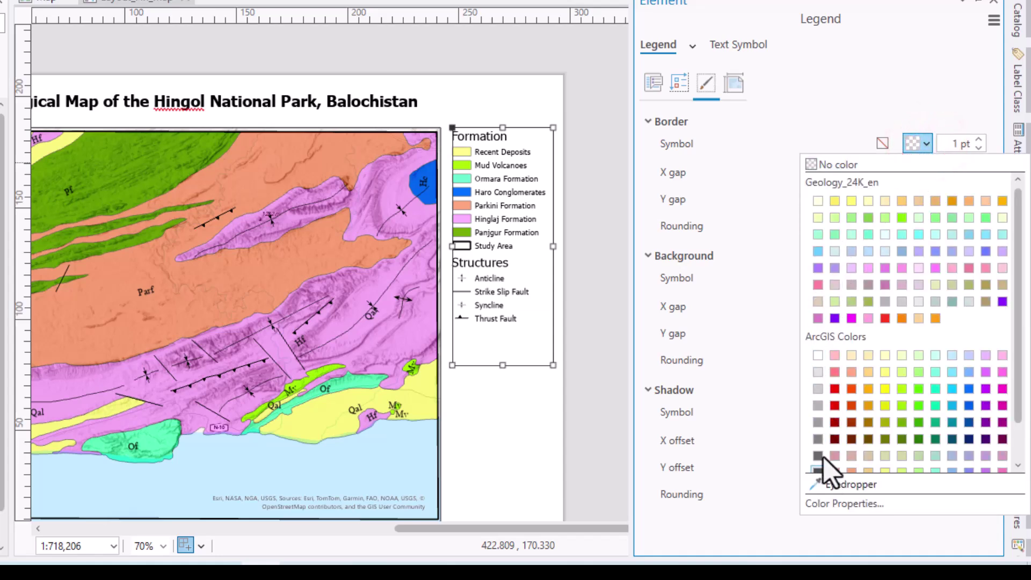
pyautogui.scroll(-2, 820, 472)
pyautogui.click(816, 464)
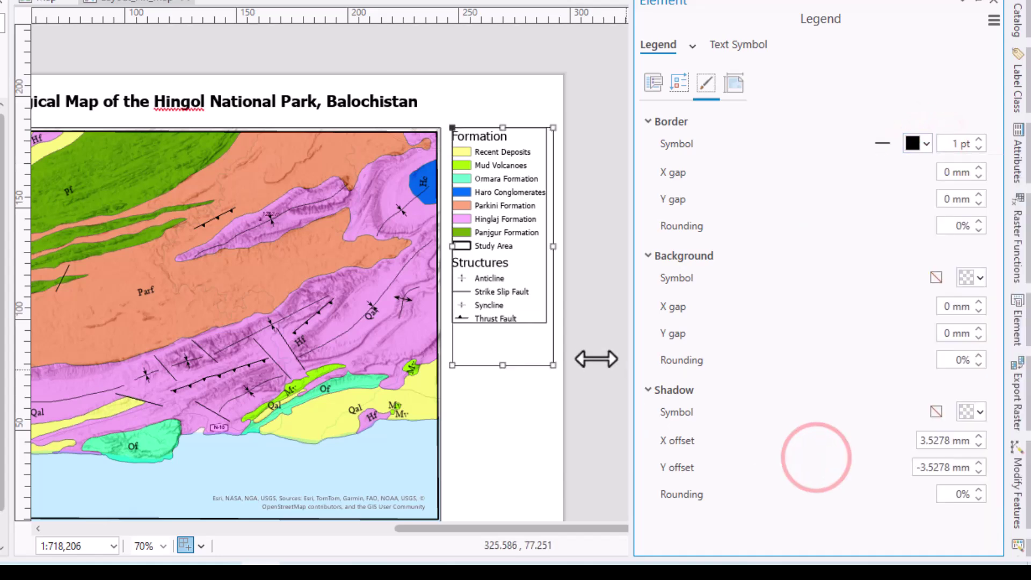
pyautogui.click(594, 353)
pyautogui.click(667, 322)
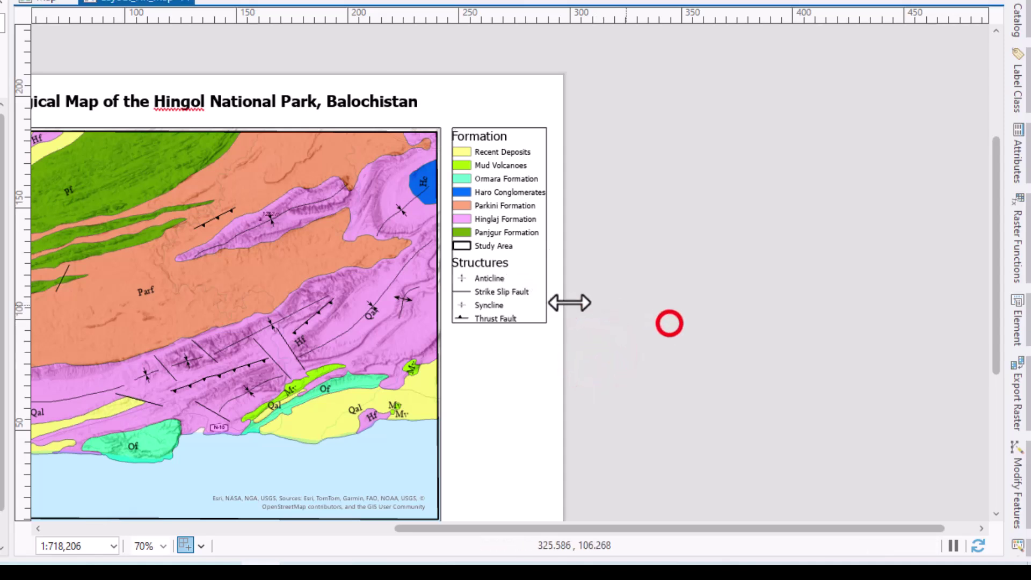
# - Fill the legend's background with light grey
pyautogui.click(516, 296)
pyautogui.rightClick(511, 276)
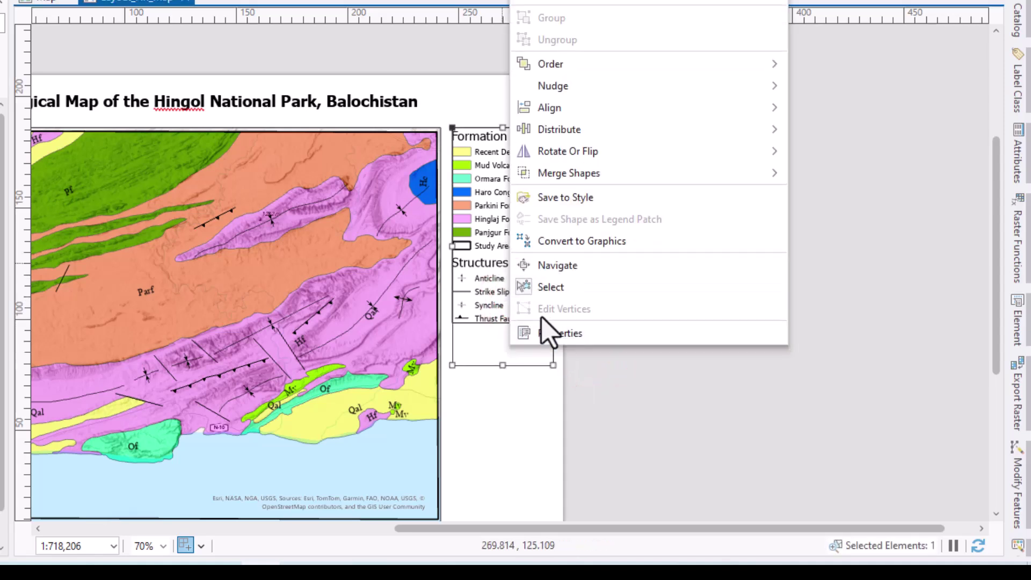
pyautogui.click(544, 329)
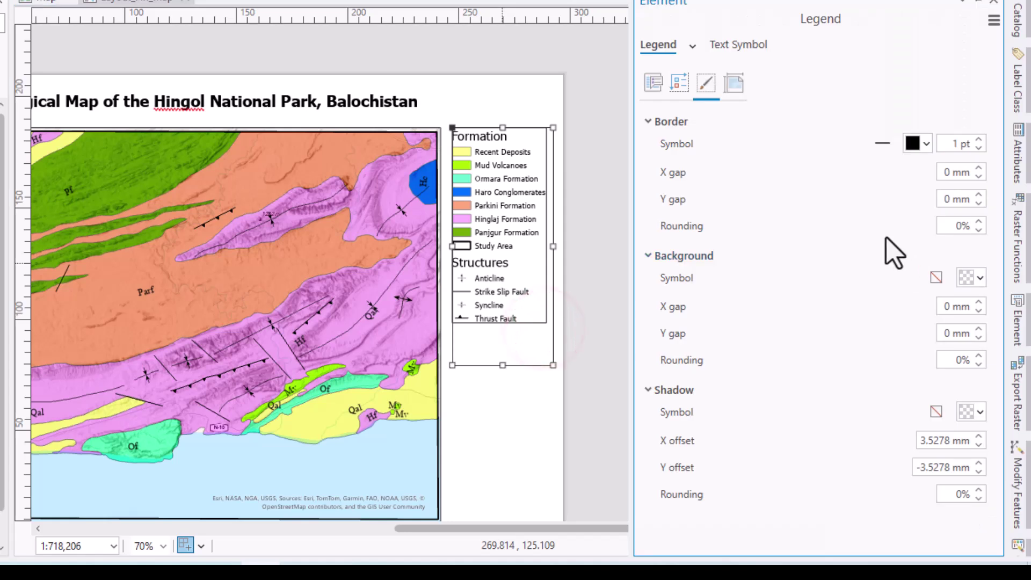
pyautogui.click(984, 280)
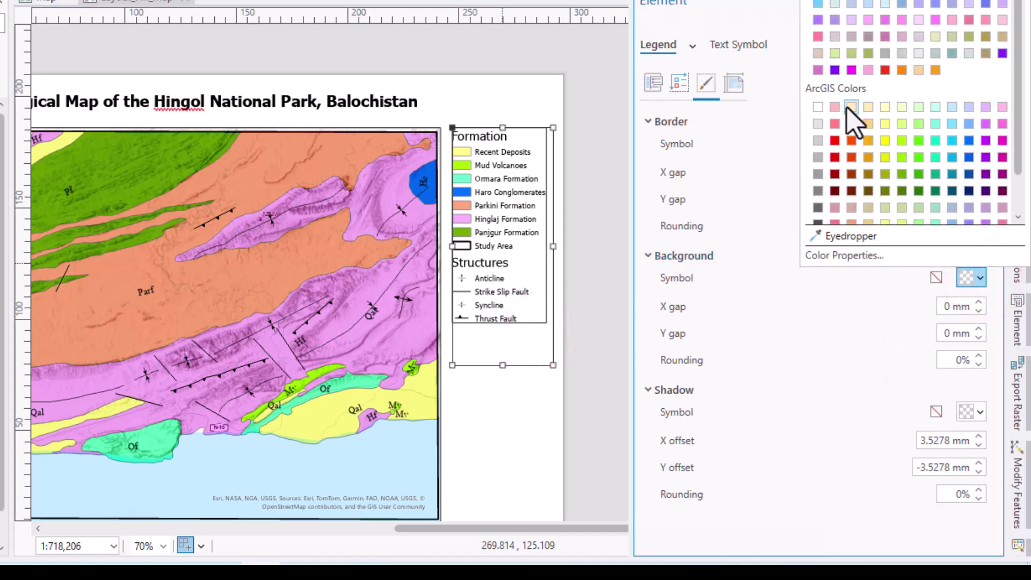
pyautogui.click(813, 127)
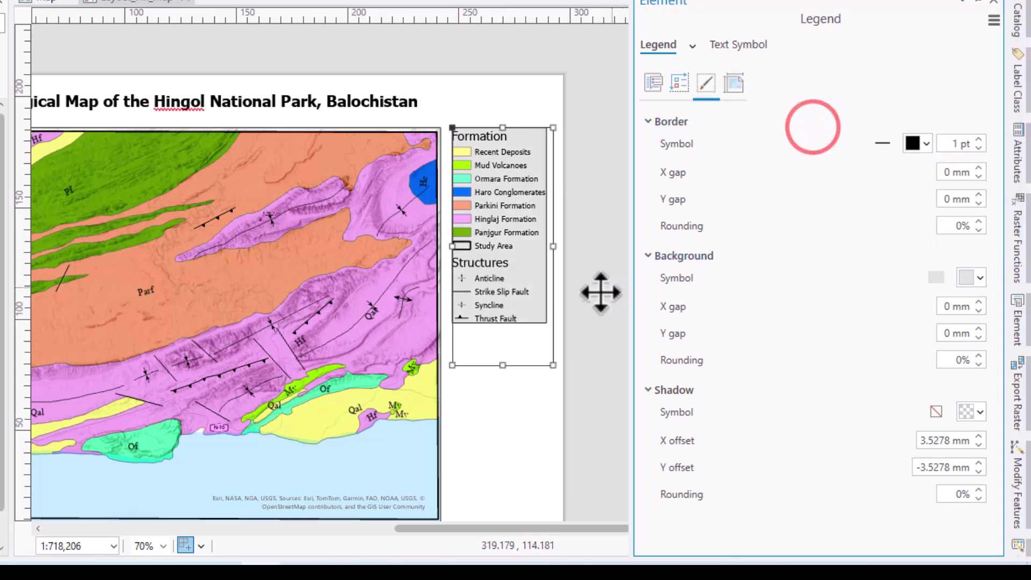
pyautogui.click(587, 292)
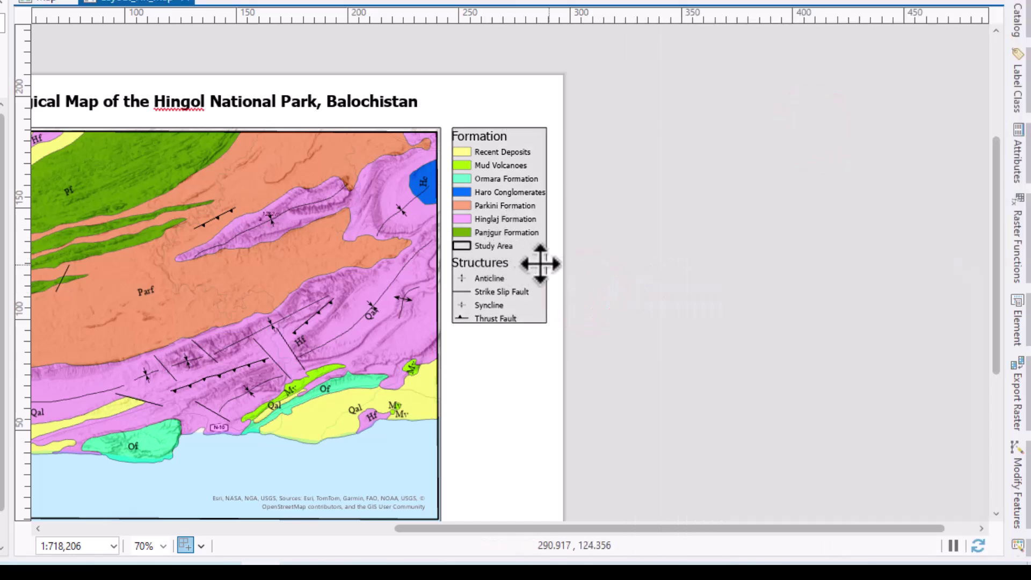
# - Add a black shadow to the legend
pyautogui.rightClick(525, 260)
pyautogui.scroll(-1, 534, 301)
pyautogui.click(559, 330)
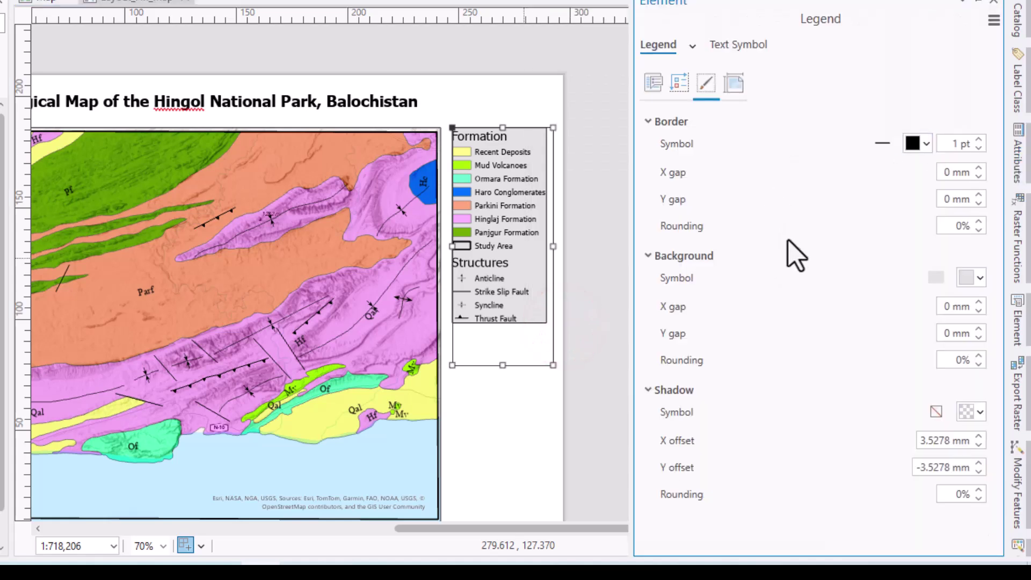
pyautogui.click(971, 413)
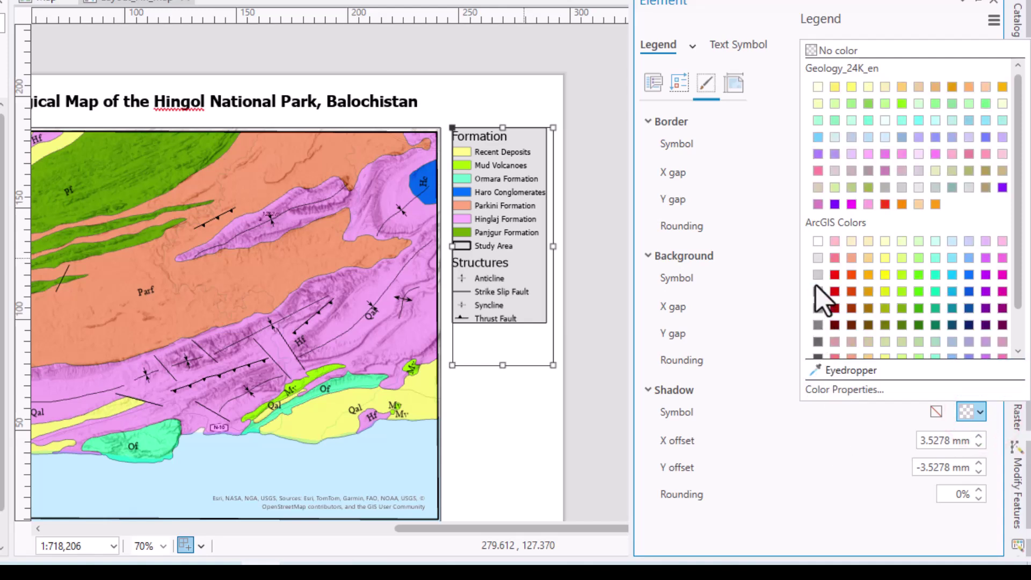
pyautogui.click(818, 346)
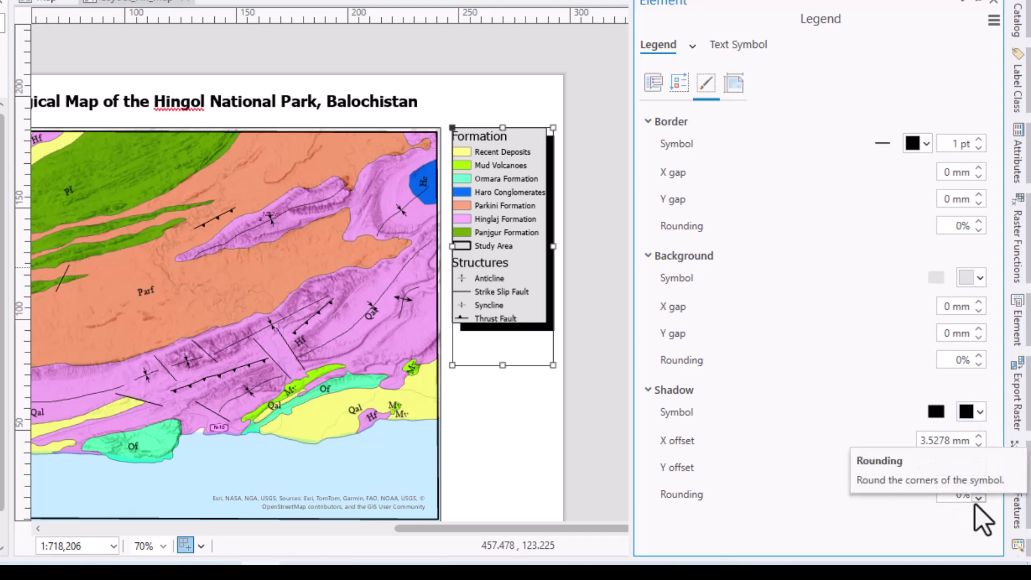
# - Set the rounding of the legend's shadow to 38%
pyautogui.click(868, 510)
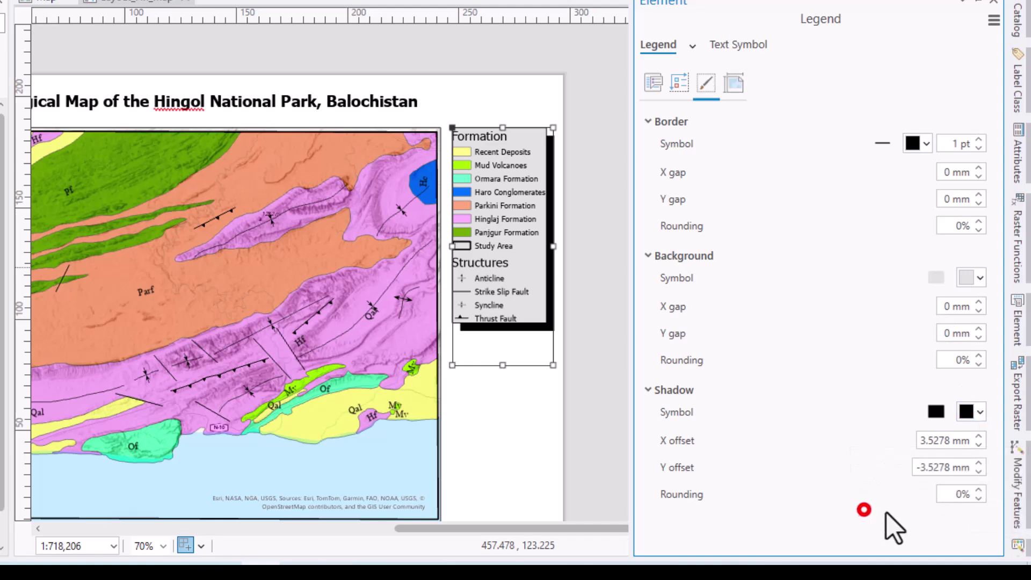
pyautogui.click(981, 490)
pyautogui.click(981, 490)
pyautogui.click(981, 490)
pyautogui.click(981, 490)
pyautogui.click(981, 490)
pyautogui.click(981, 490)
pyautogui.click(981, 490)
pyautogui.click(981, 490)
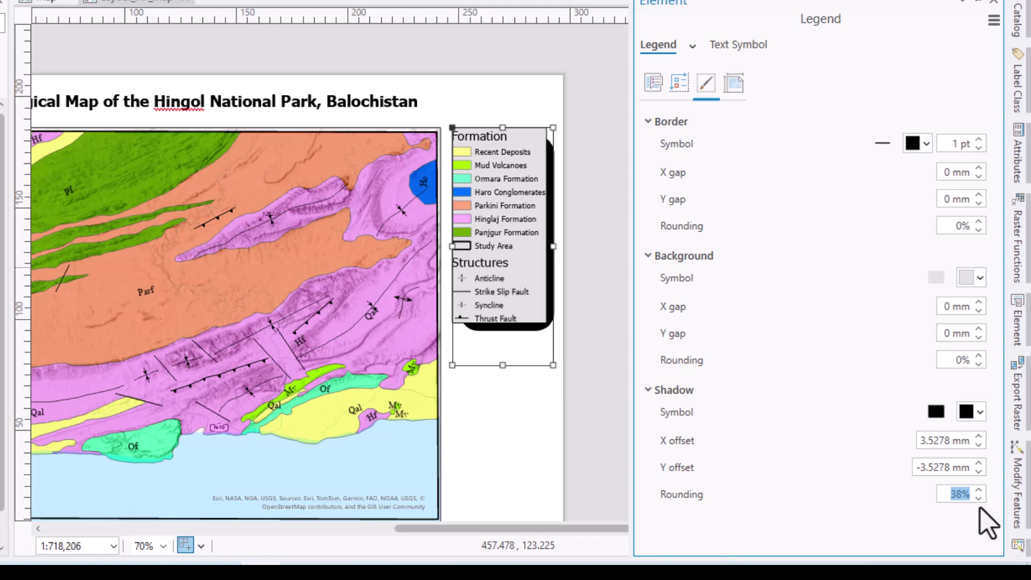
# - Set the legend's shadow, background and border symbols to no color
pyautogui.click(979, 412)
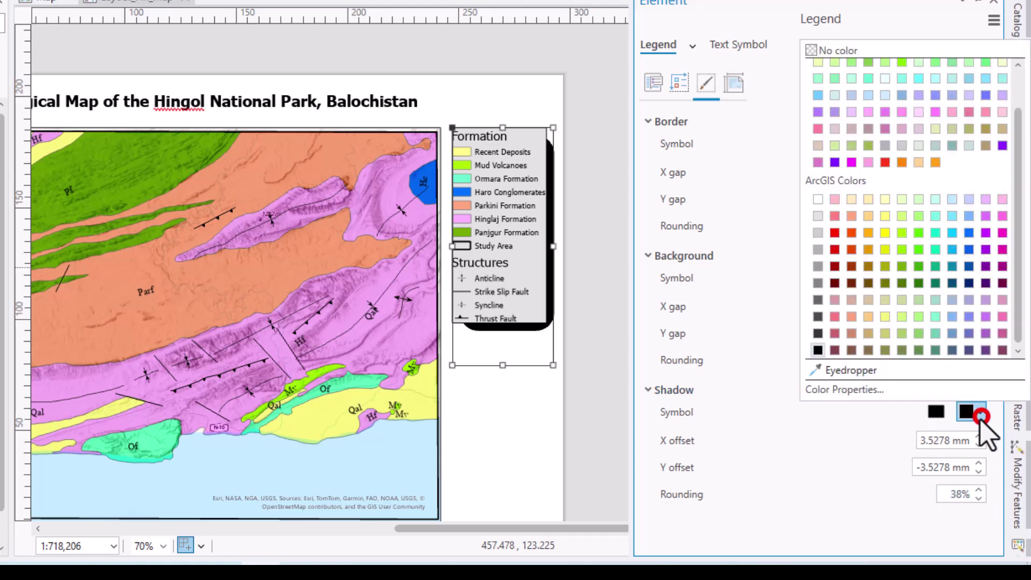
pyautogui.click(837, 52)
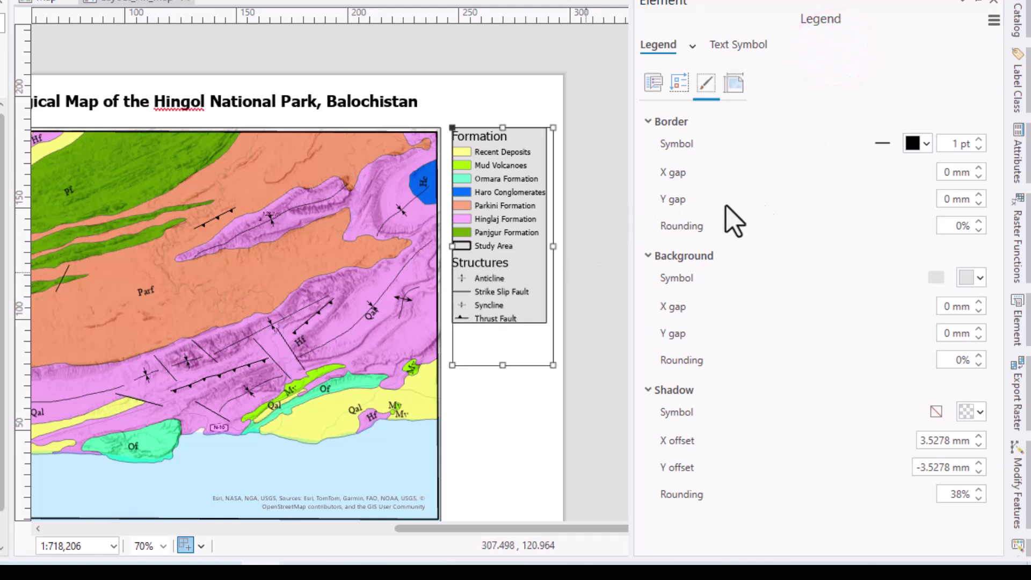
pyautogui.click(980, 277)
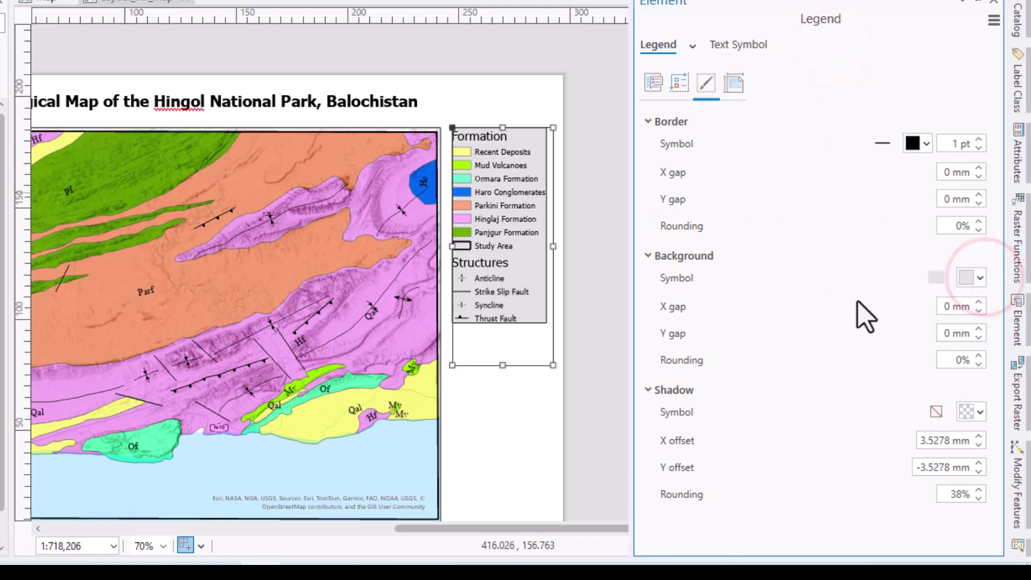
pyautogui.click(980, 278)
pyautogui.click(838, 8)
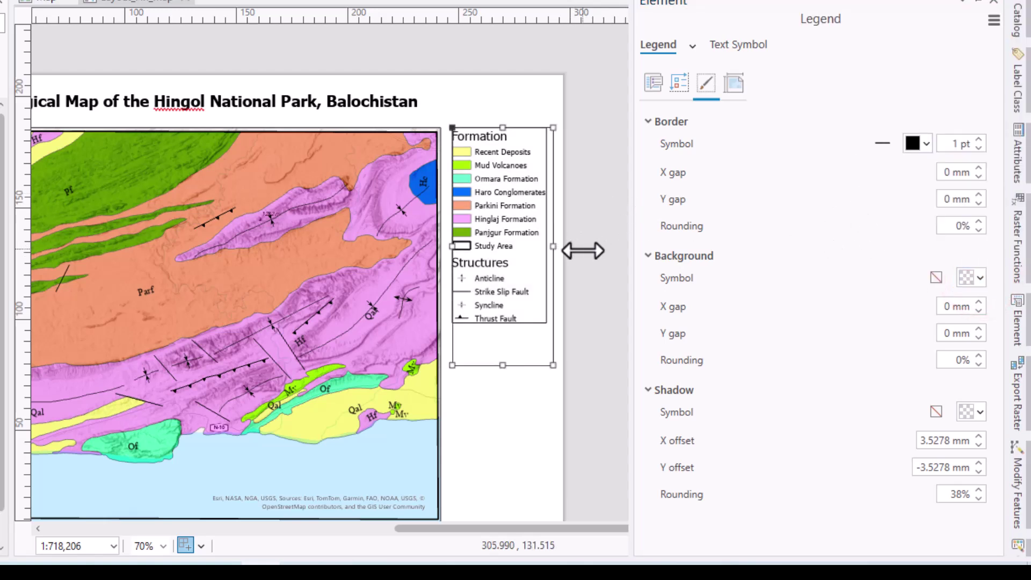
pyautogui.click(926, 144)
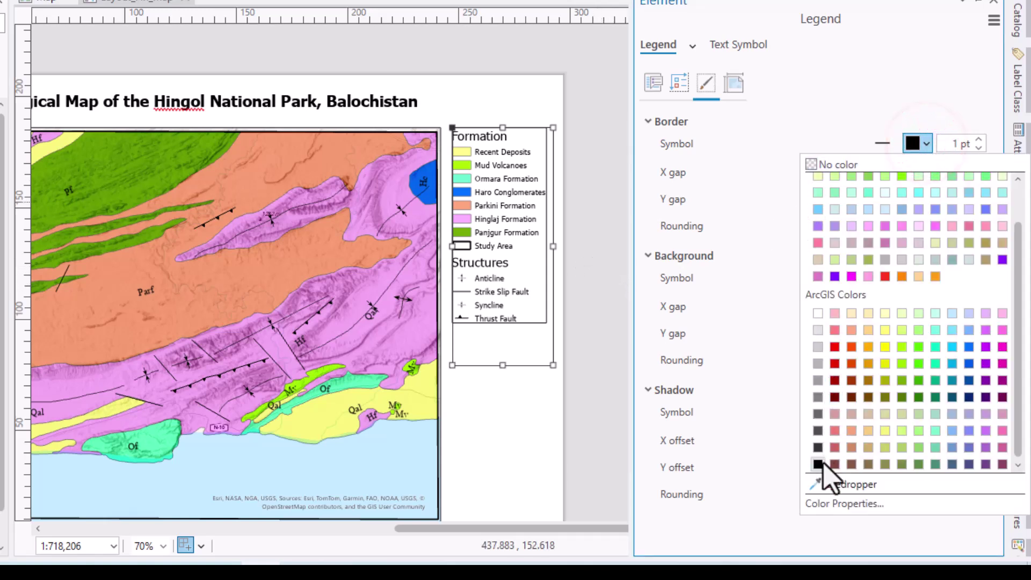
pyautogui.click(841, 164)
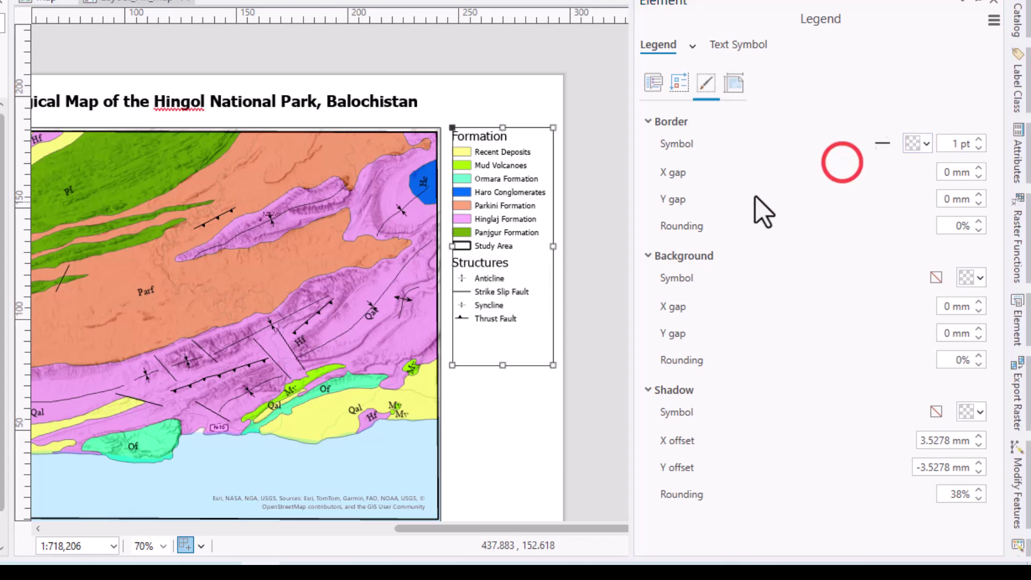
pyautogui.click(598, 257)
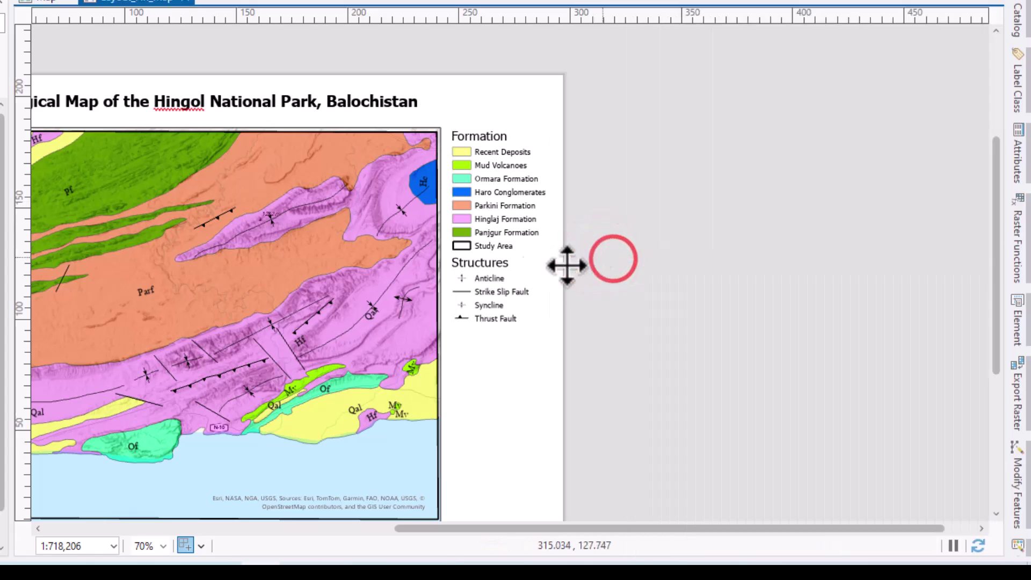
pyautogui.scroll(-2, 482, 161)
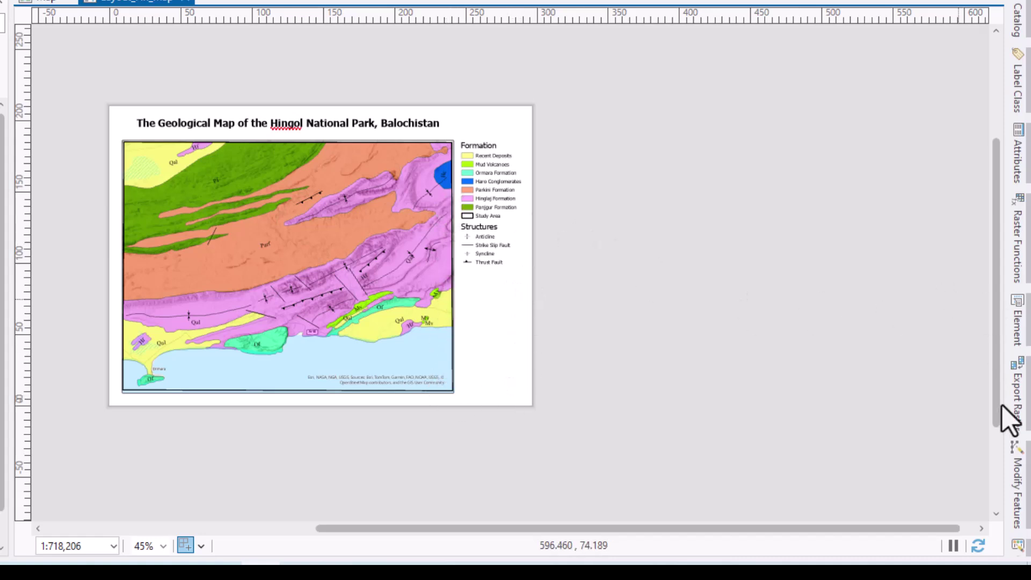
pyautogui.rightClick(1016, 424)
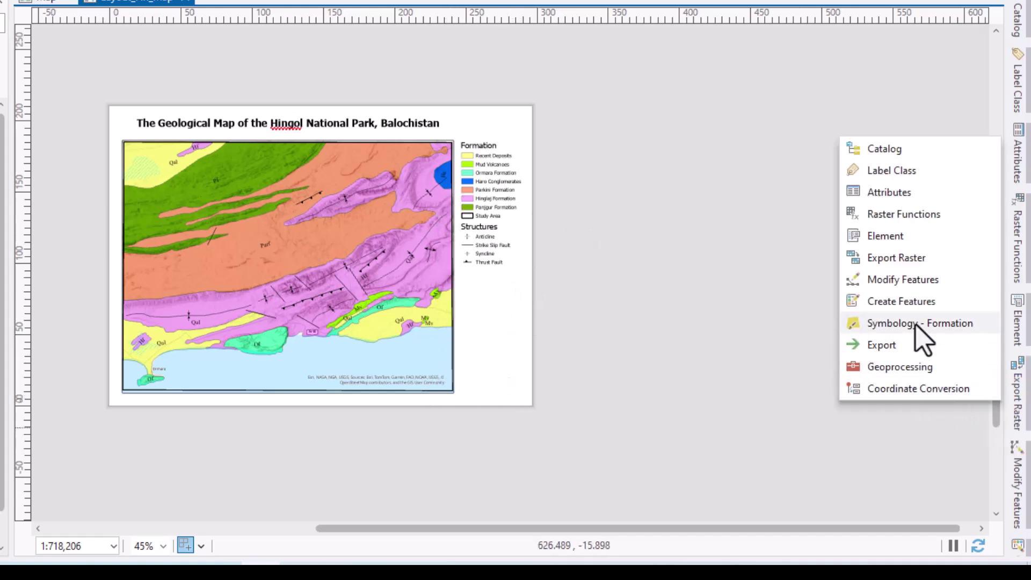
pyautogui.click(558, 267)
# - Select the legend on the page and convert it to graphics
pyautogui.click(490, 172)
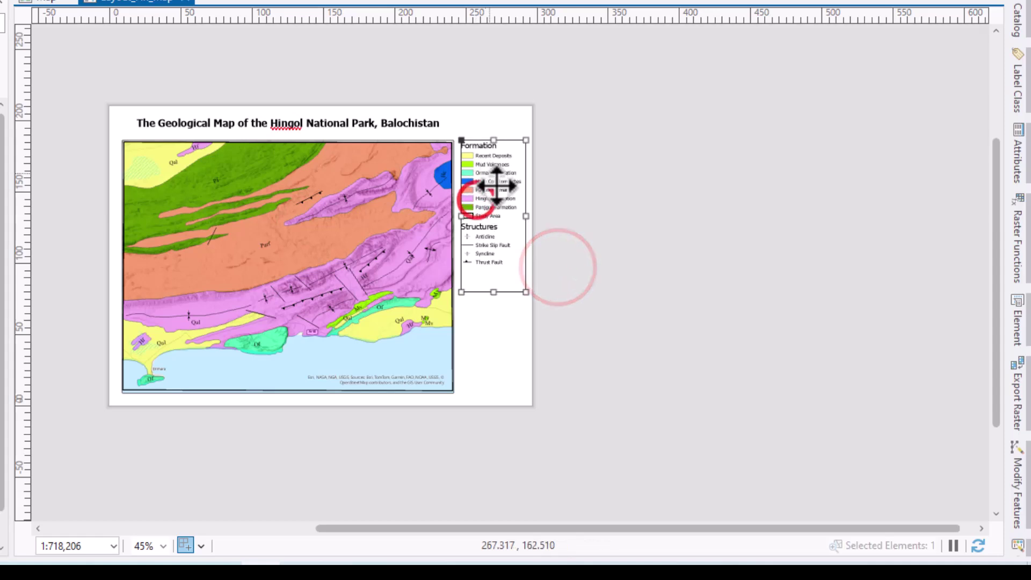
pyautogui.scroll(3, 526, 152)
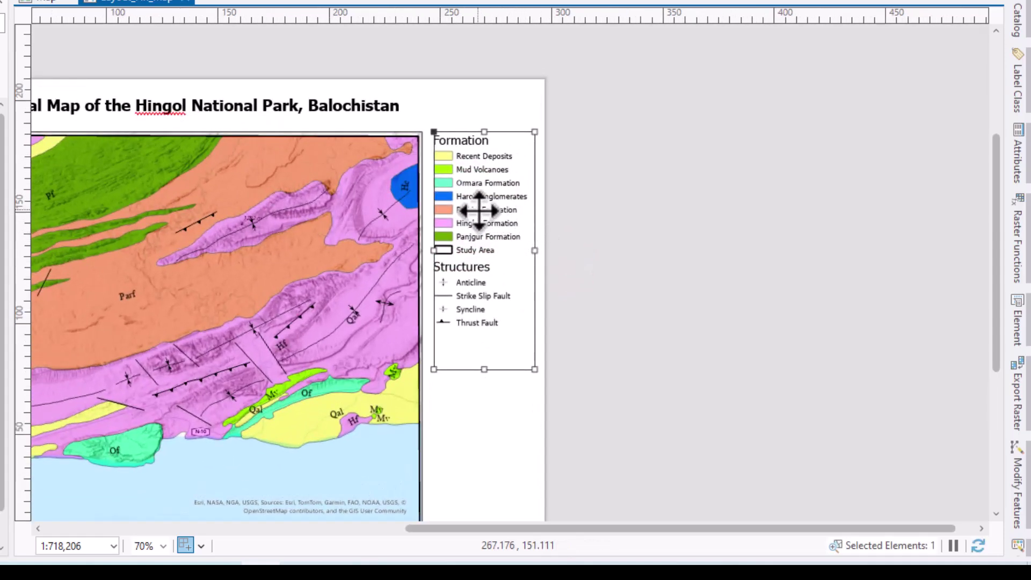
pyautogui.scroll(3, 478, 210)
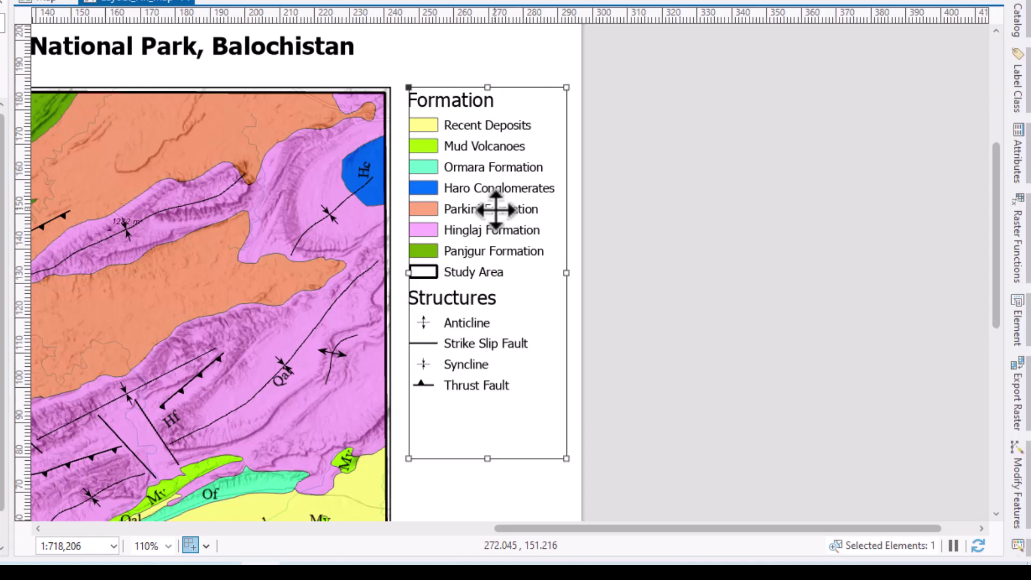
pyautogui.rightClick(495, 209)
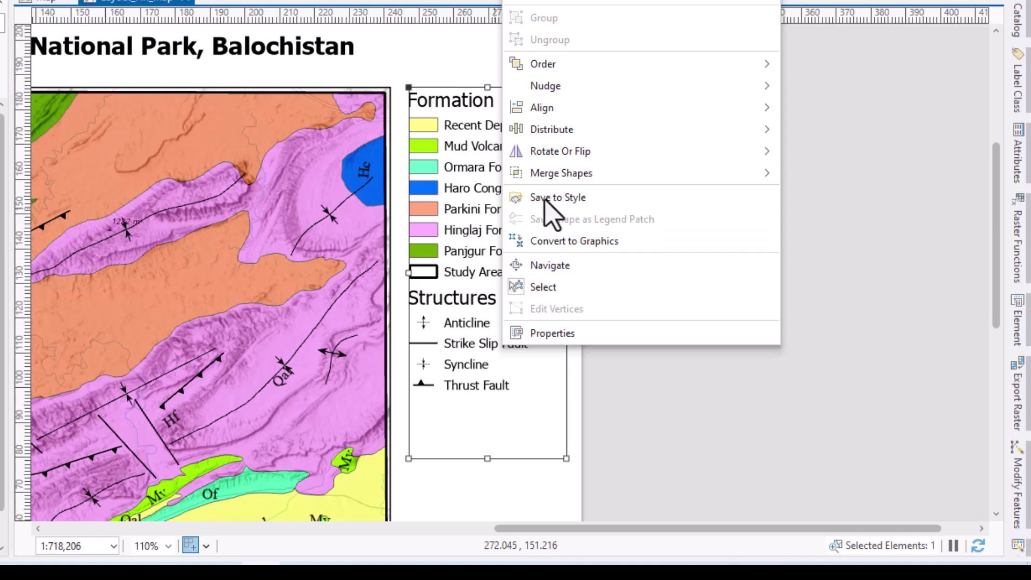
pyautogui.click(571, 241)
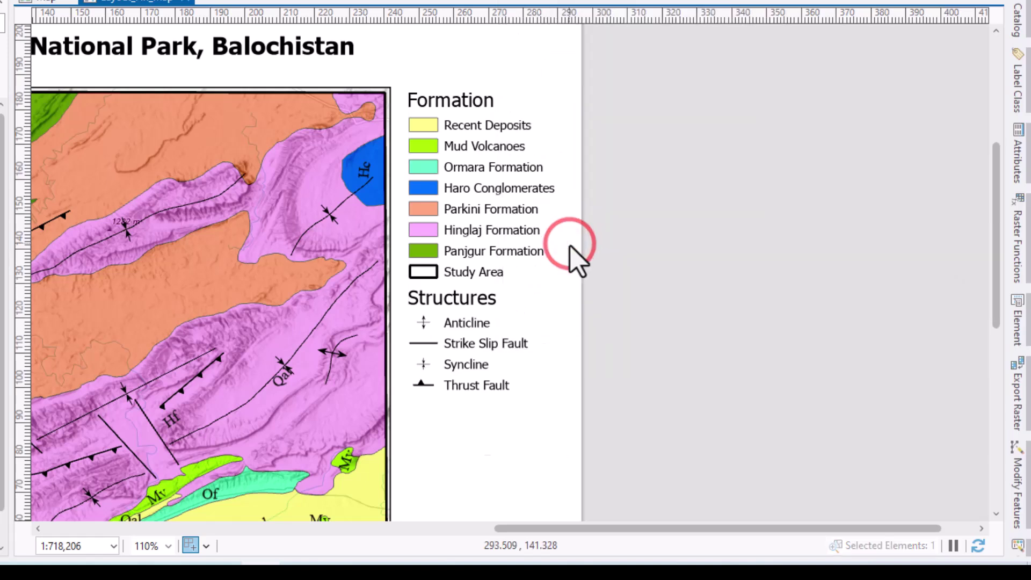
# - Ungroup the converted legend into its Formation, Study Area and Structures parts
pyautogui.click(718, 260)
pyautogui.click(499, 228)
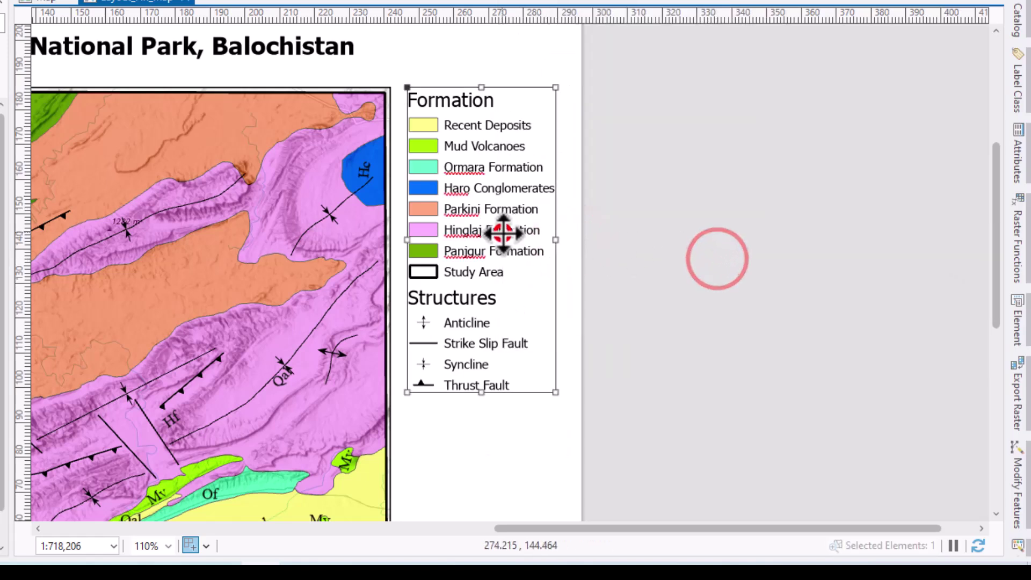
pyautogui.rightClick(503, 229)
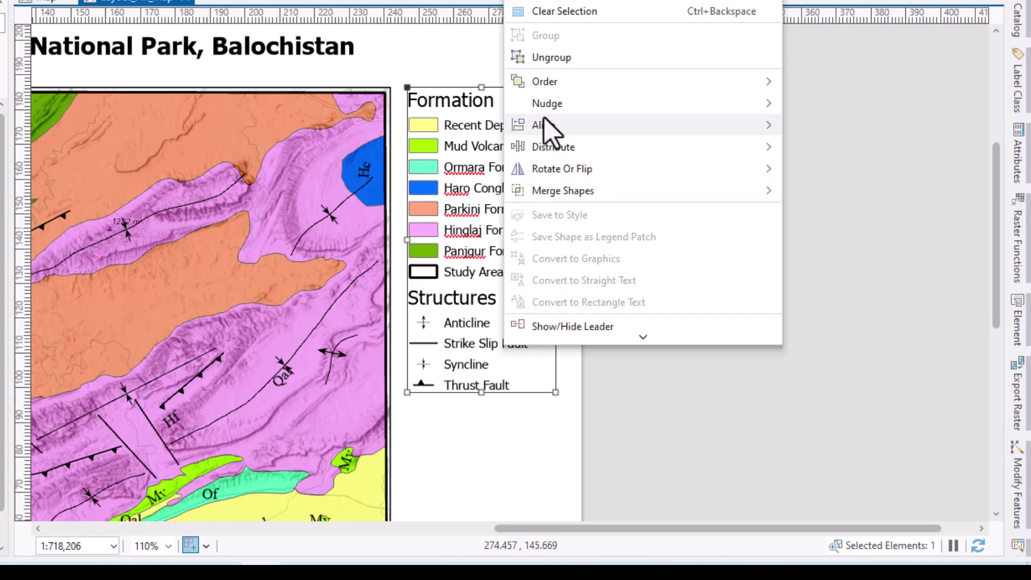
pyautogui.click(557, 58)
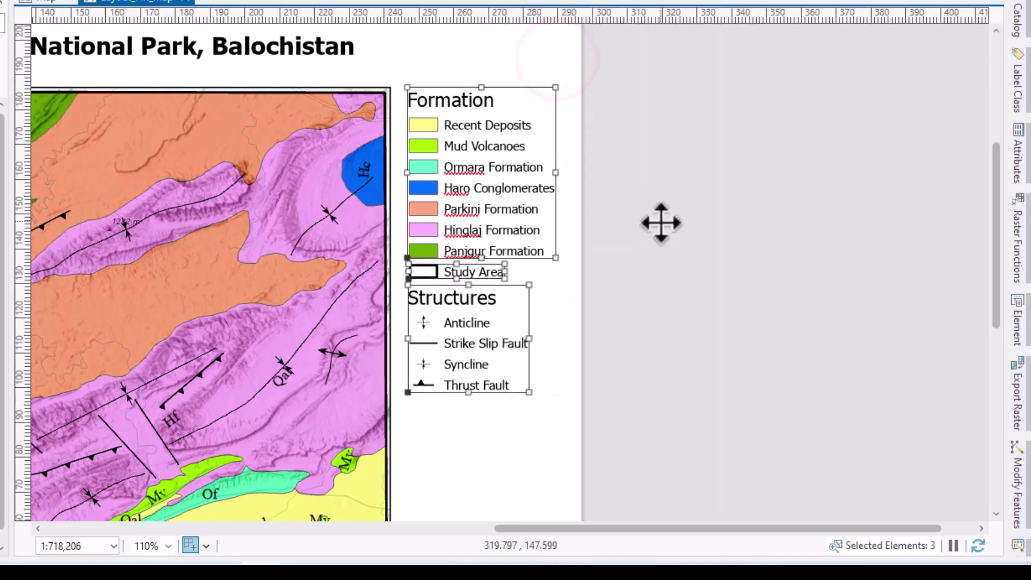
# - Move the Formation part of the legend off the page into the empty area beside it
pyautogui.click(659, 222)
pyautogui.moveTo(499, 188); pyautogui.dragTo(741, 162)
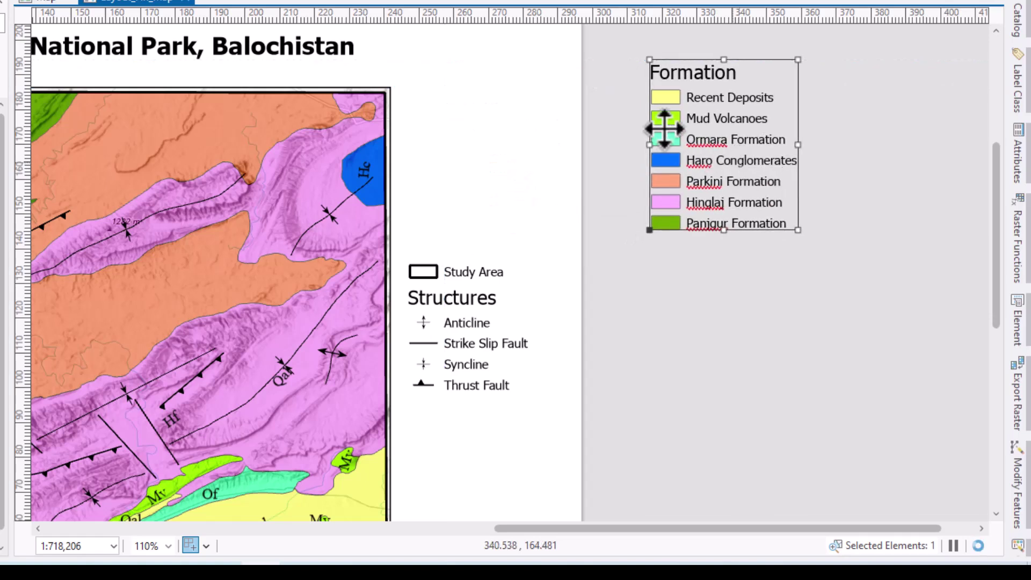
# - Select the Study Area part of the ungrouped legend
pyautogui.click(468, 270)
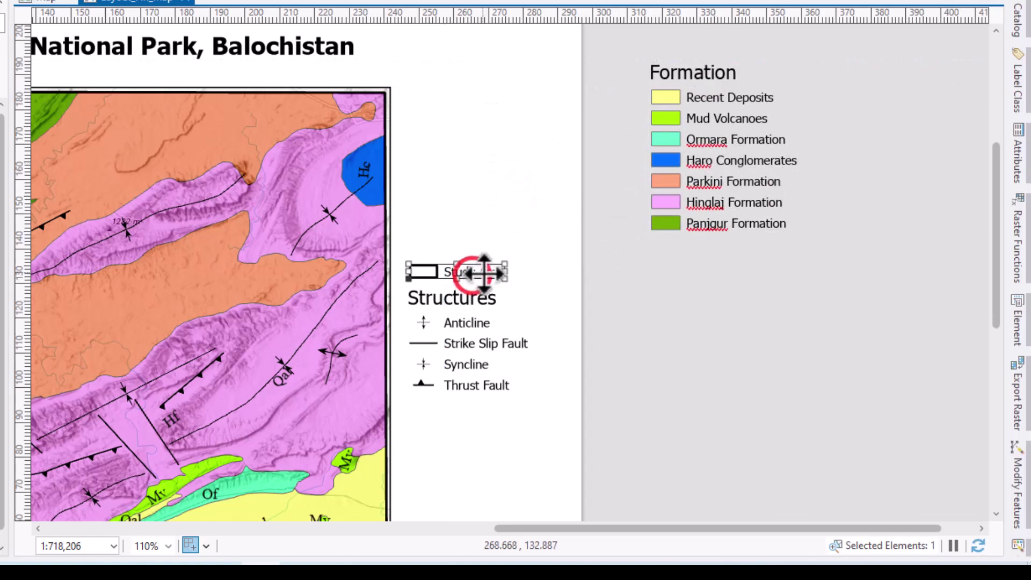
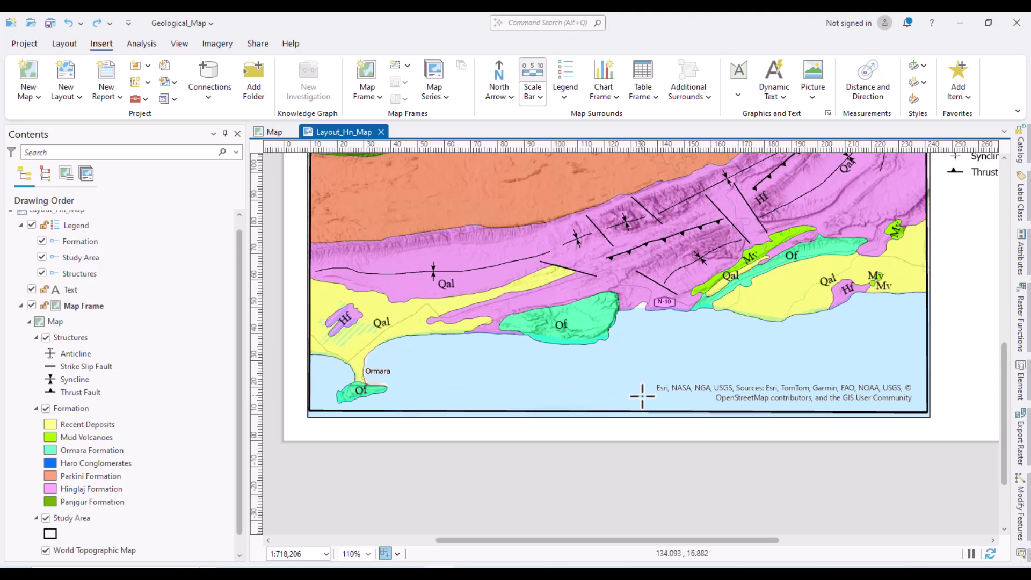
# - Place a scale bar about 88 mm wide over the sea area near the map frame's lower edge
pyautogui.click(499, 452)
pyautogui.click(520, 396)
pyautogui.scroll(-3, 487, 403)
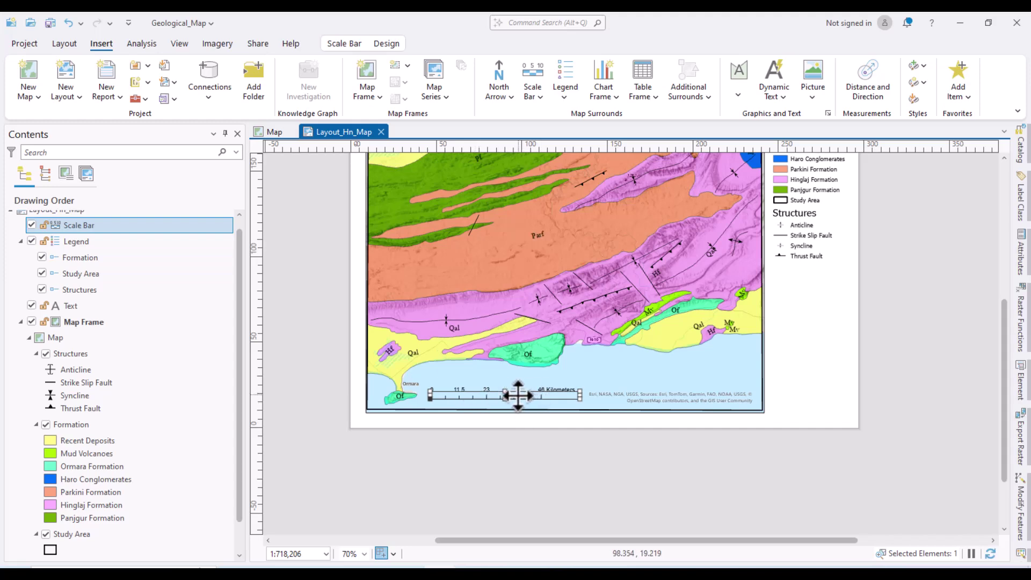
pyautogui.scroll(2, 513, 400)
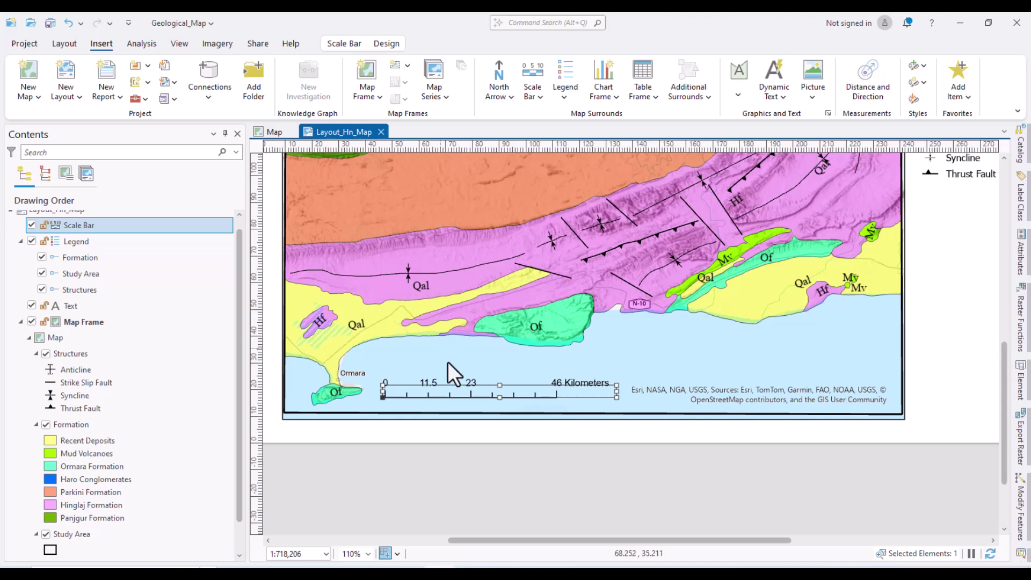
# - Try a red stroke color on the scale bar and set it back to black
pyautogui.click(337, 41)
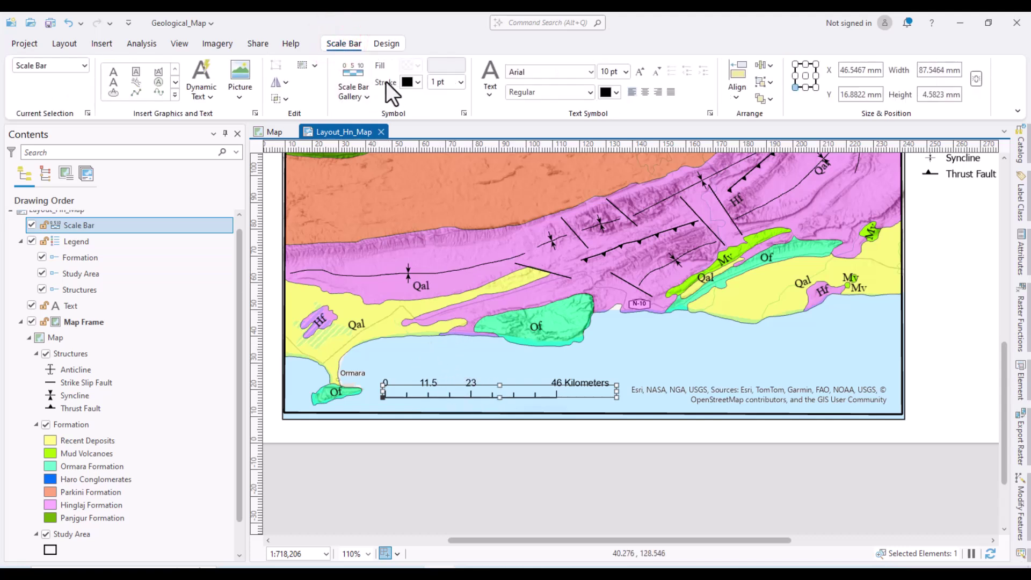
pyautogui.click(418, 82)
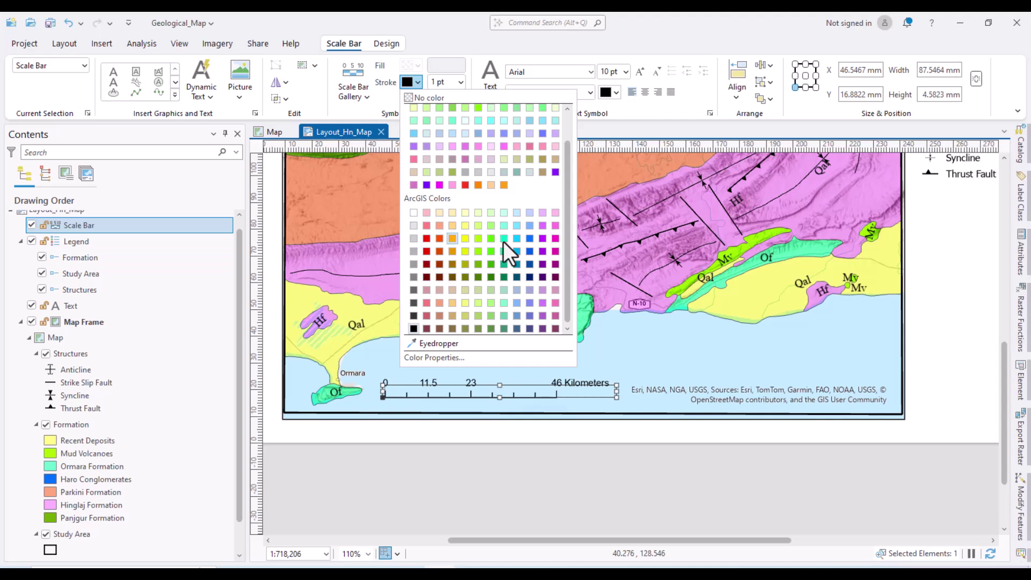
pyautogui.click(426, 239)
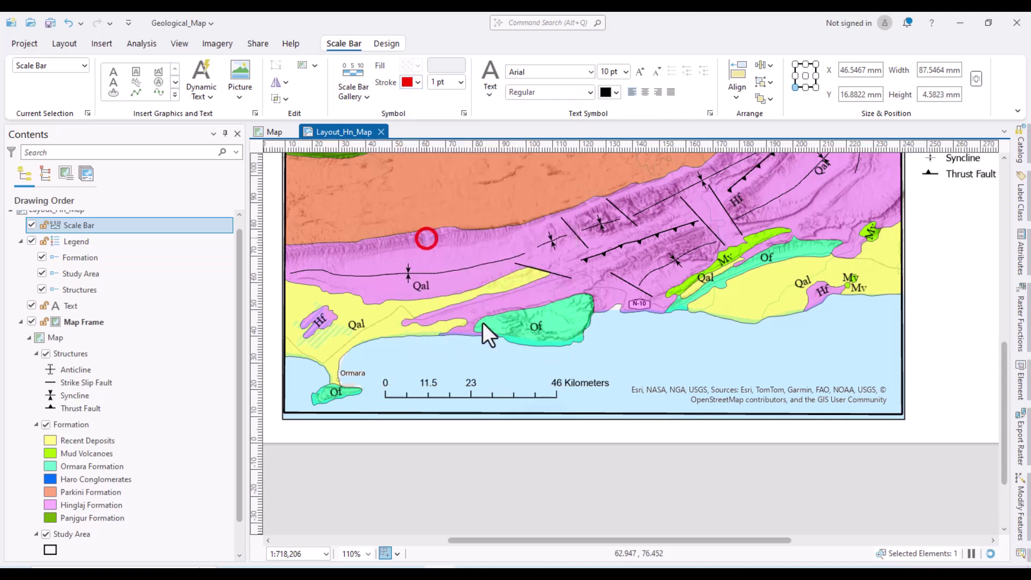
pyautogui.click(417, 82)
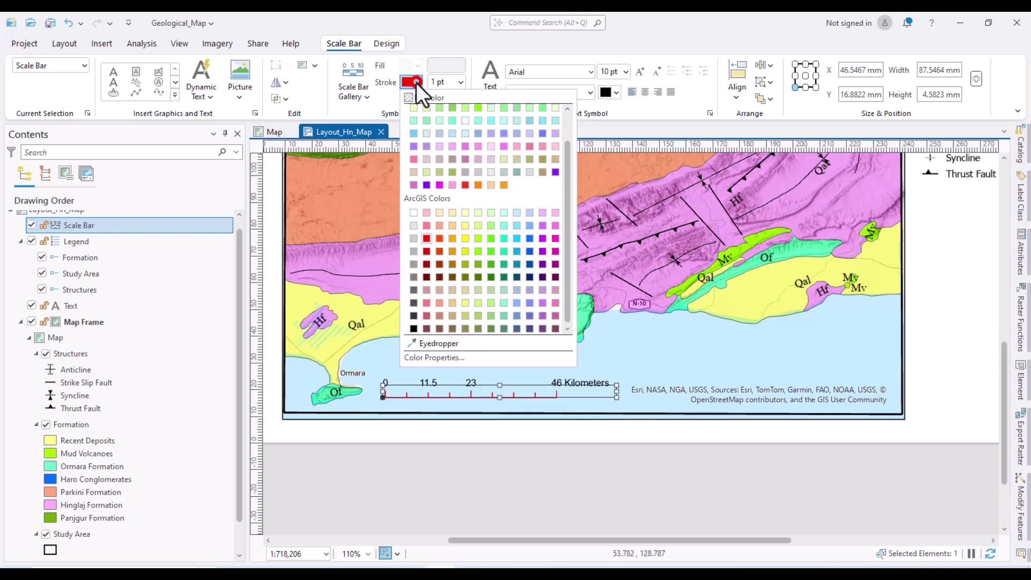
pyautogui.click(412, 327)
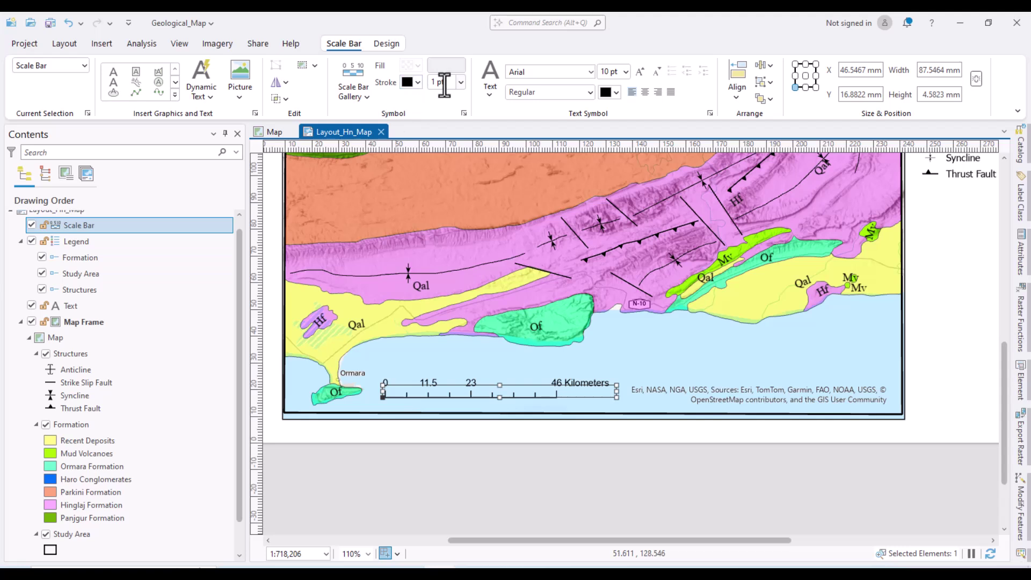
# - Try a 2 pt stroke width on the scale bar and set it back to 1 pt
pyautogui.click(460, 82)
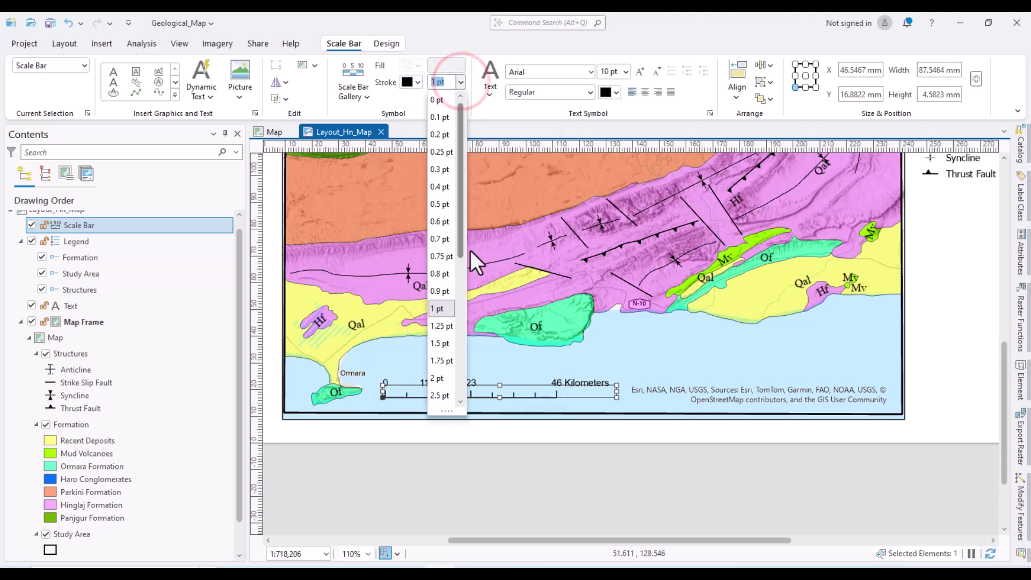
pyautogui.click(440, 378)
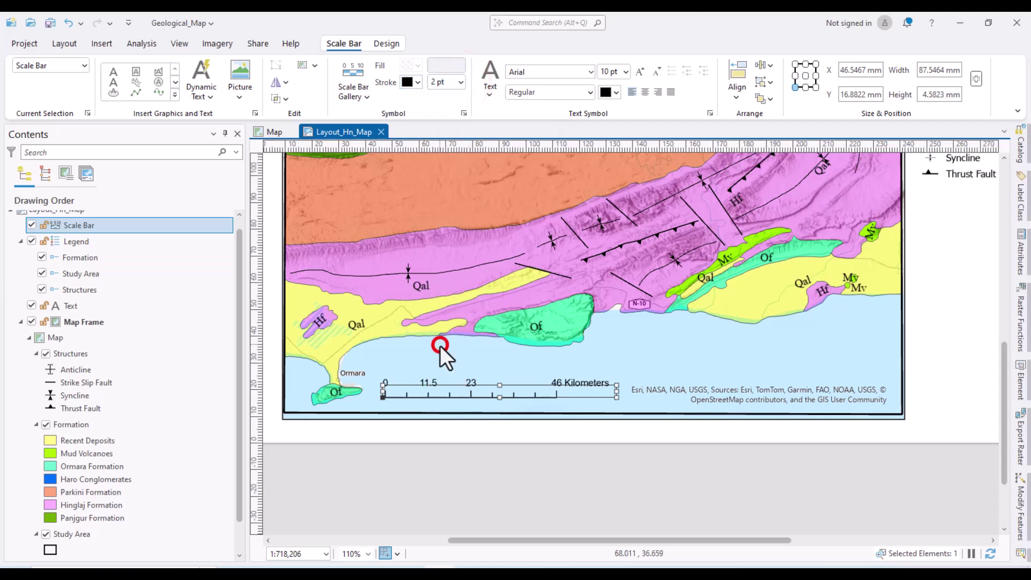
pyautogui.click(418, 82)
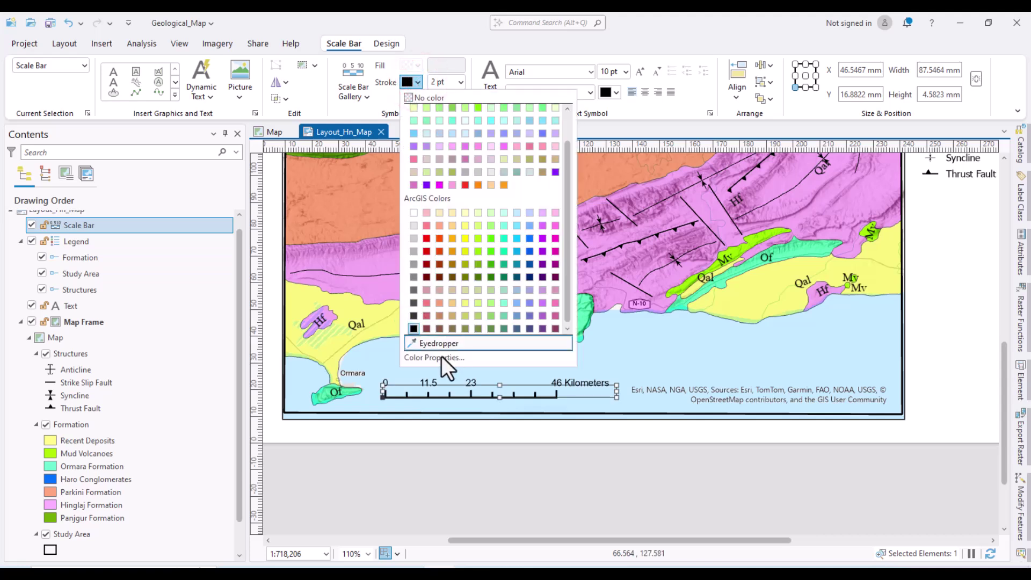
pyautogui.click(460, 79)
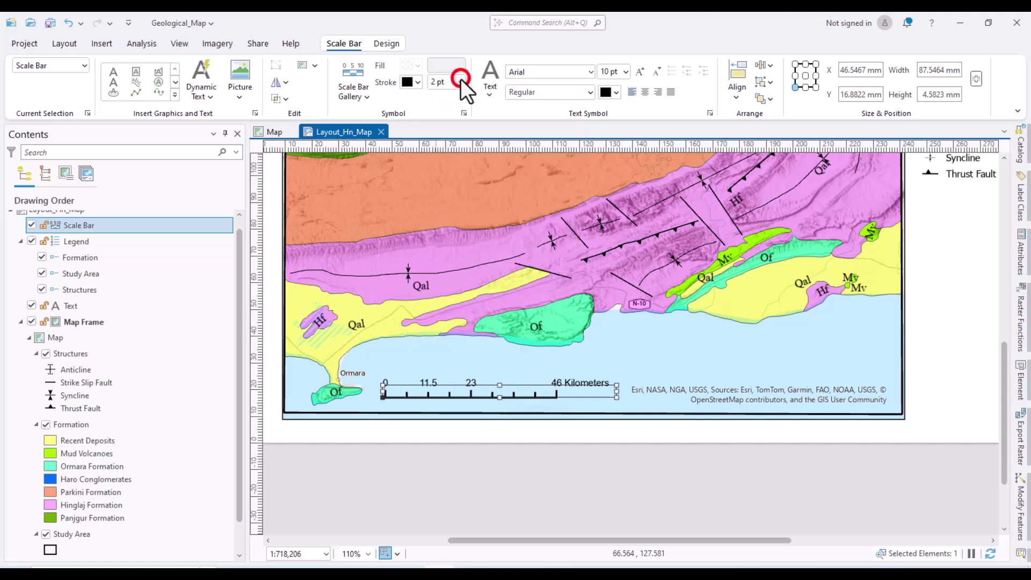
pyautogui.click(439, 279)
# - Review the text symbol presets, font styles, fonts and font sizes available for the scale bar's text
pyautogui.click(492, 98)
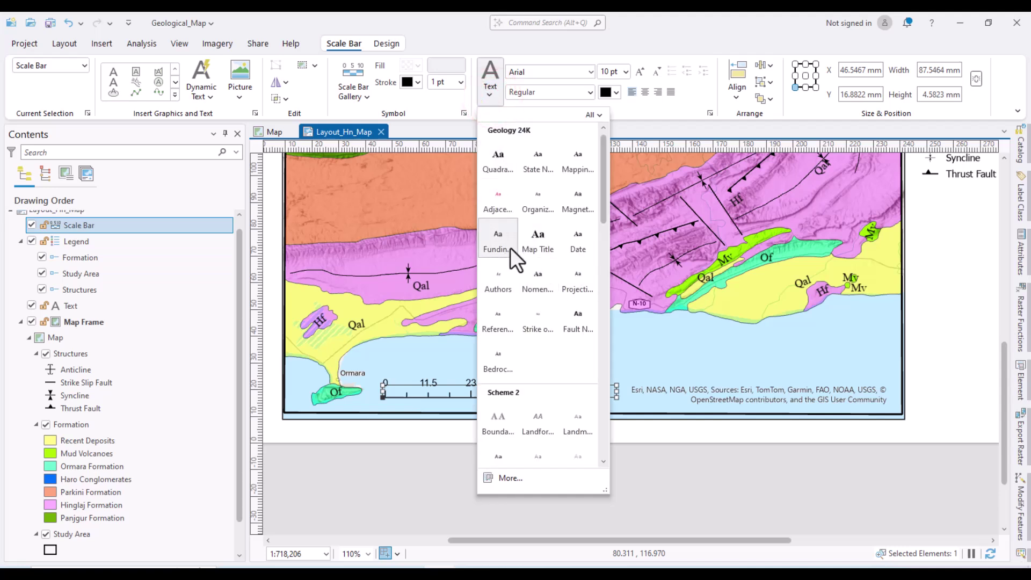
pyautogui.click(426, 103)
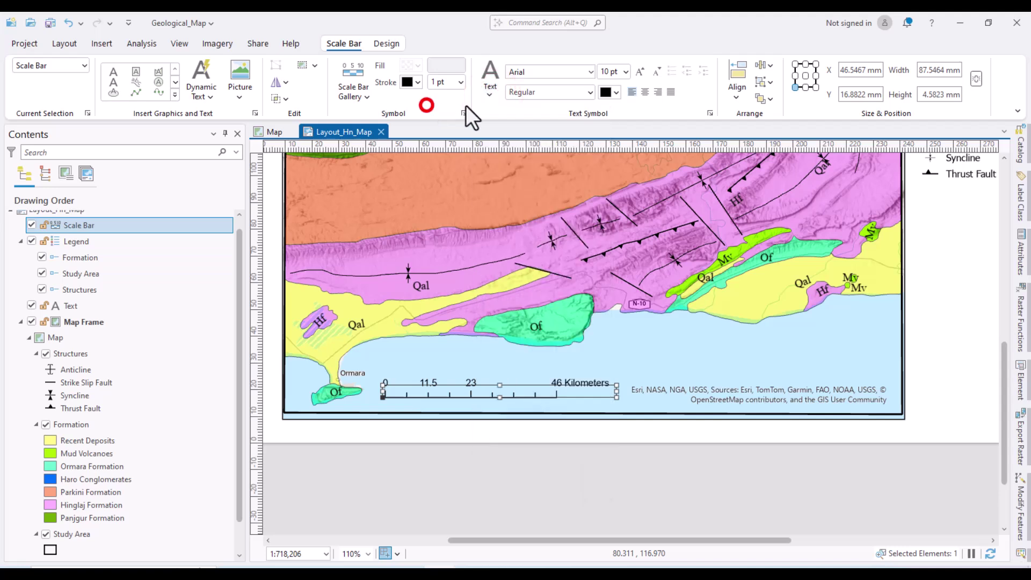
pyautogui.click(590, 93)
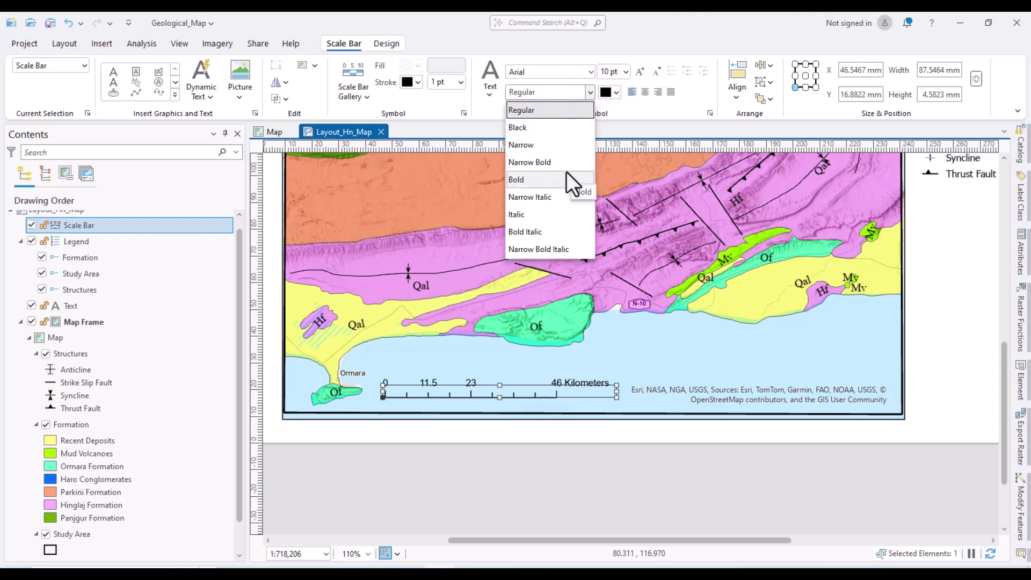
pyautogui.click(593, 71)
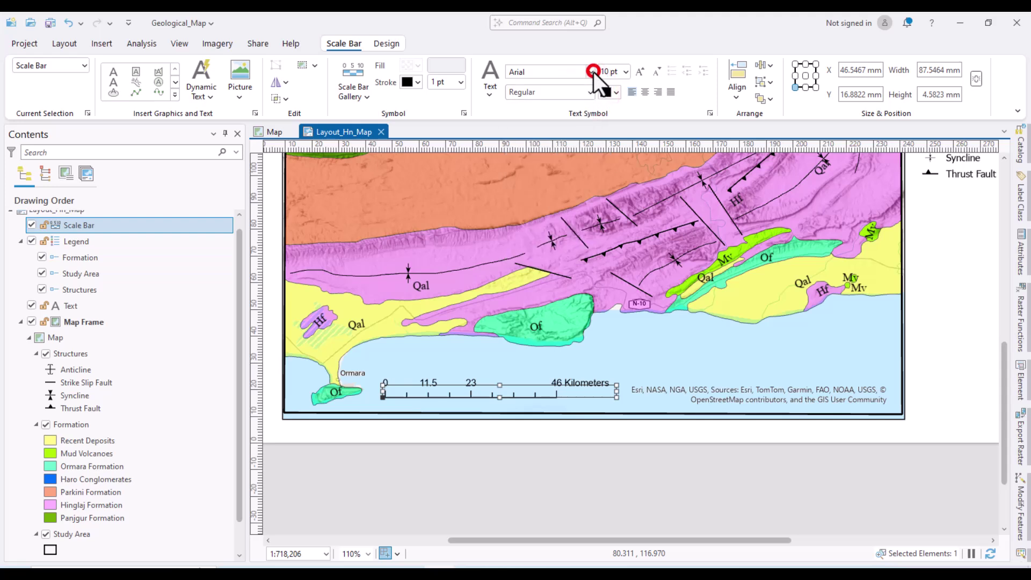
pyautogui.scroll(-3, 570, 188)
pyautogui.click(637, 42)
pyautogui.click(624, 72)
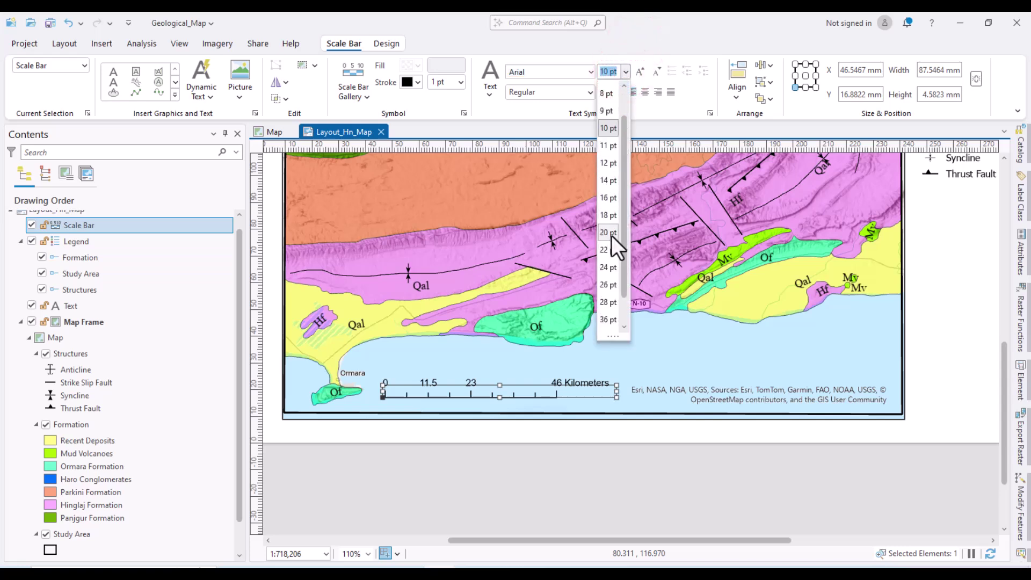
pyautogui.click(647, 37)
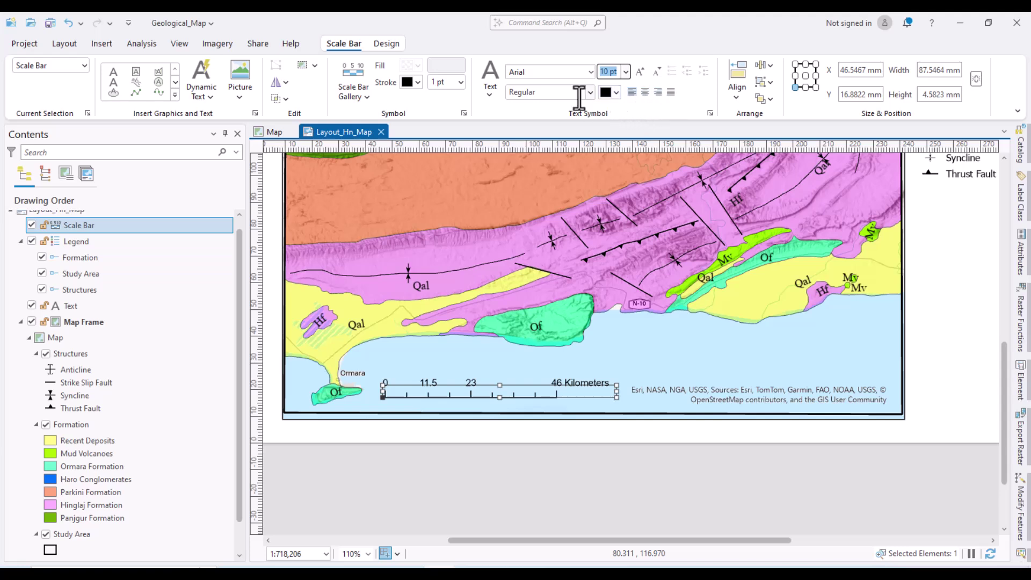
# - Try 3 divisions on the scale bar, return it to 2, and reselect the scale bar on the page
pyautogui.click(379, 43)
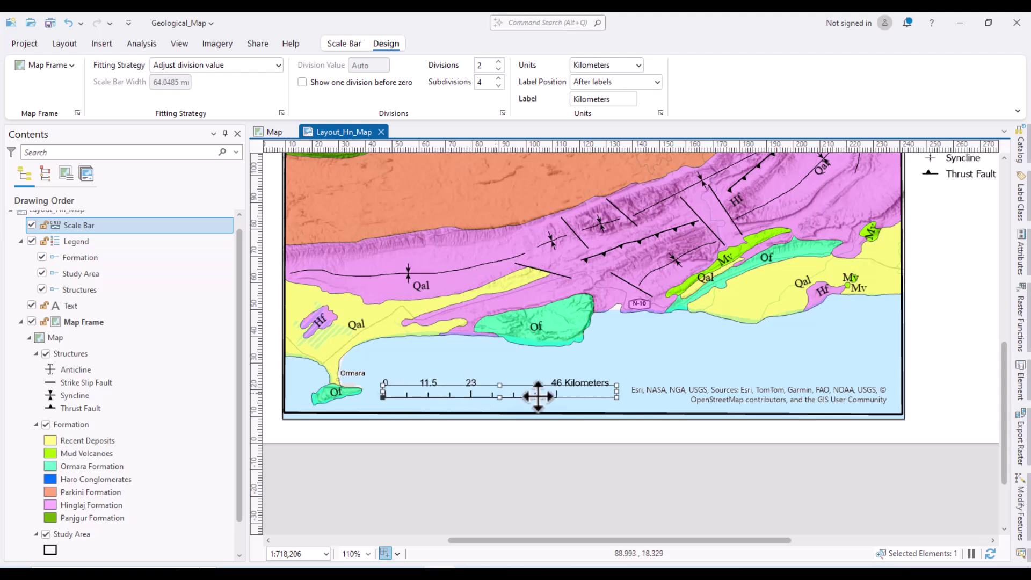
pyautogui.click(498, 61)
pyautogui.click(391, 396)
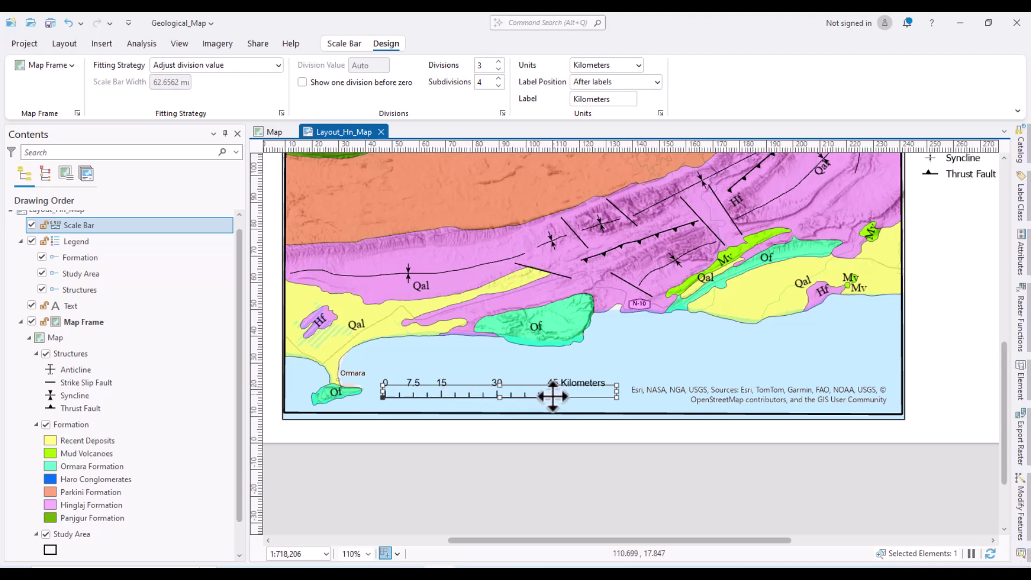
pyautogui.click(499, 79)
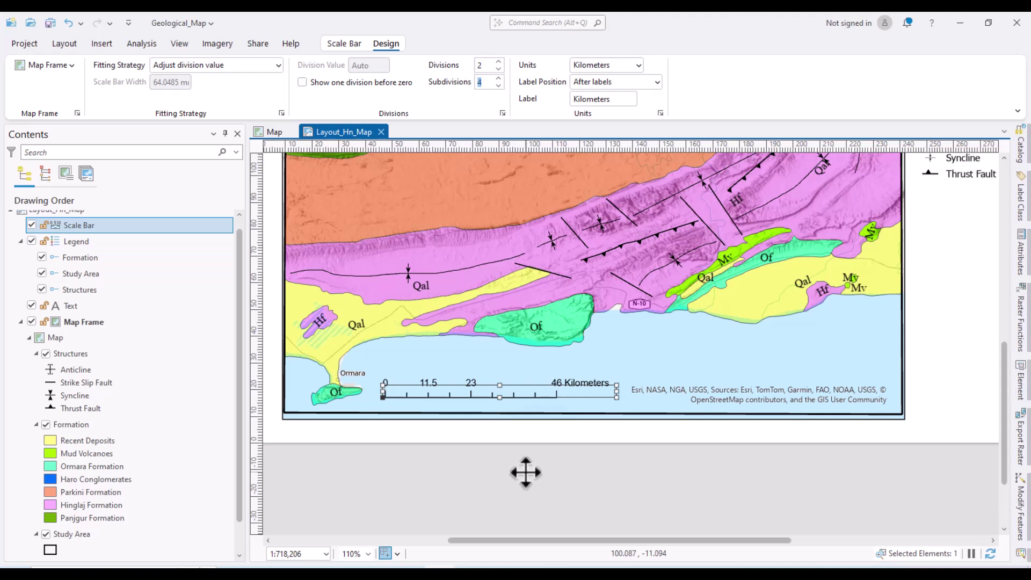
pyautogui.click(499, 439)
pyautogui.click(494, 397)
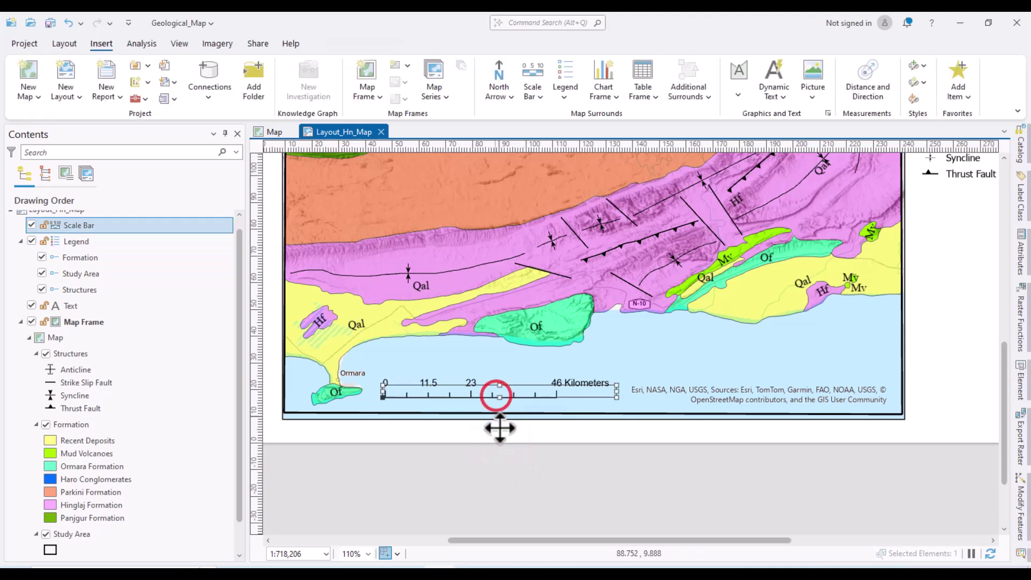
# - Try Meters as the scale bar's units and switch back to Kilometers
pyautogui.click(393, 45)
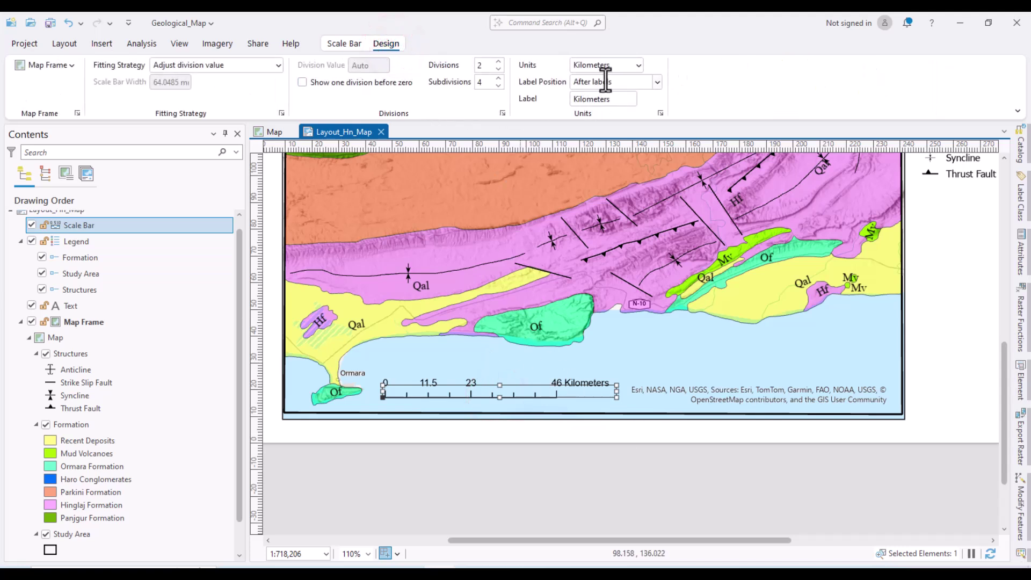
pyautogui.click(639, 65)
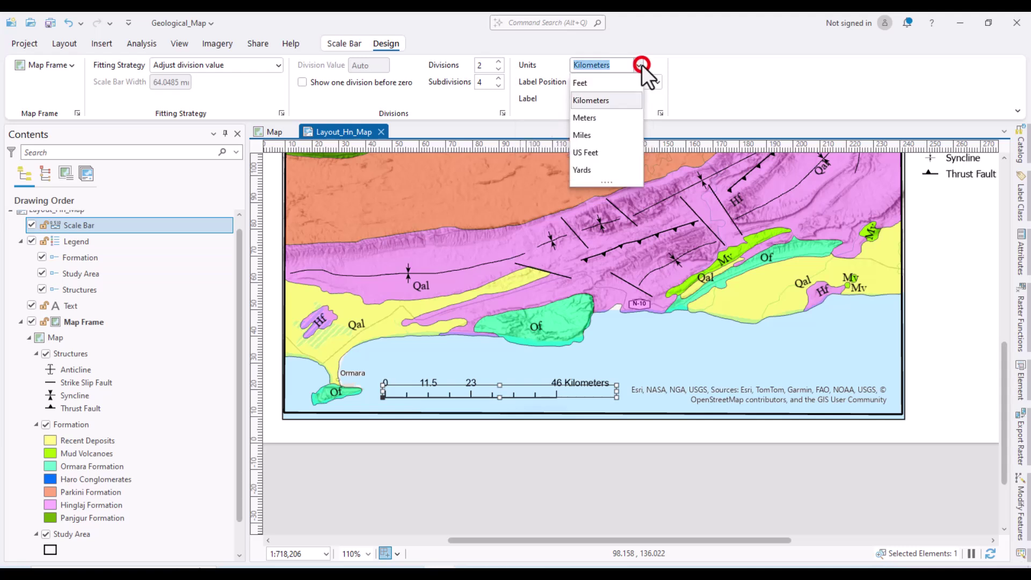
pyautogui.click(616, 117)
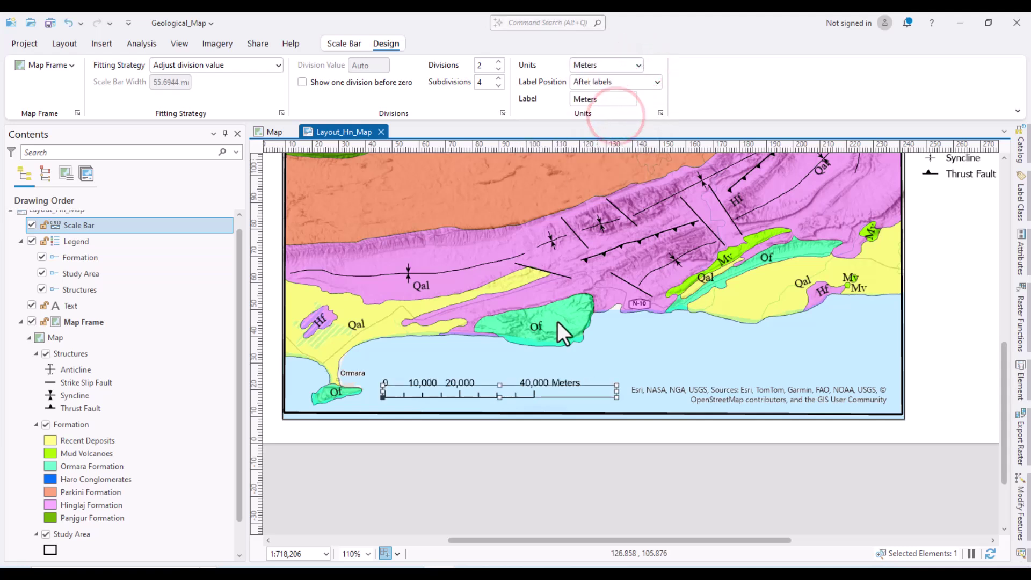
pyautogui.click(639, 65)
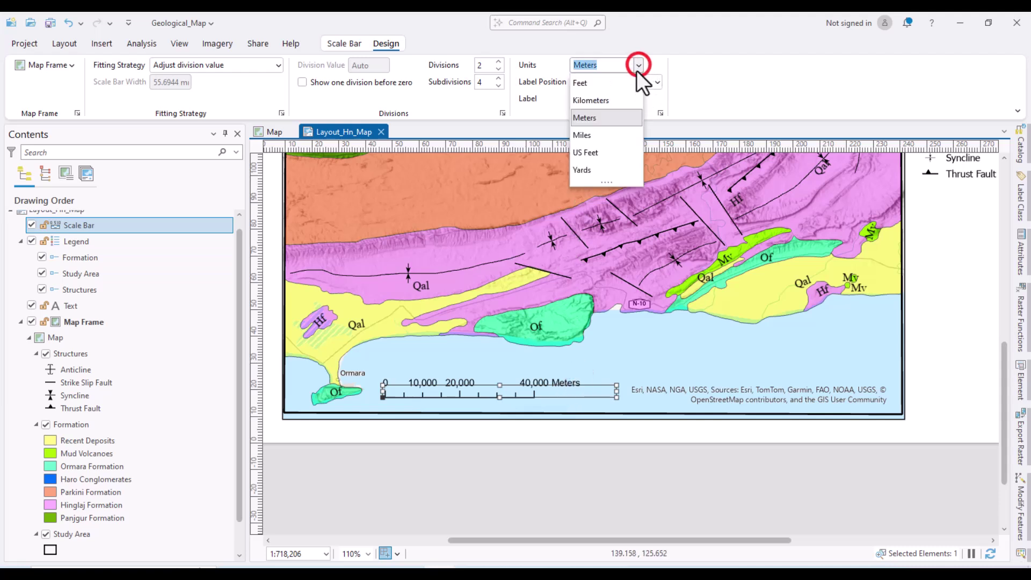
pyautogui.click(610, 101)
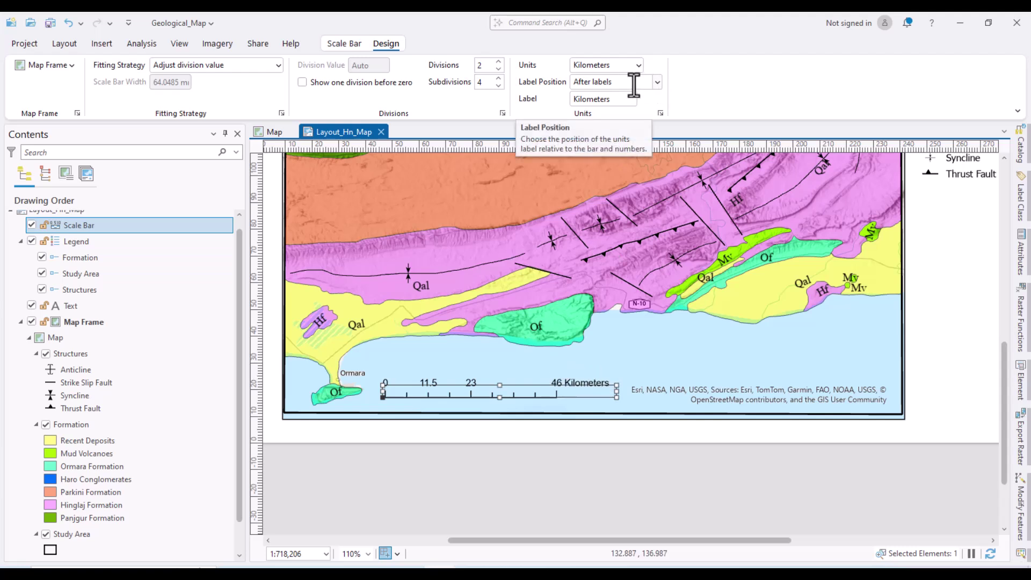
# - Try the Below center and Before labels positions for the scale bar's unit label and restore After labels
pyautogui.click(657, 82)
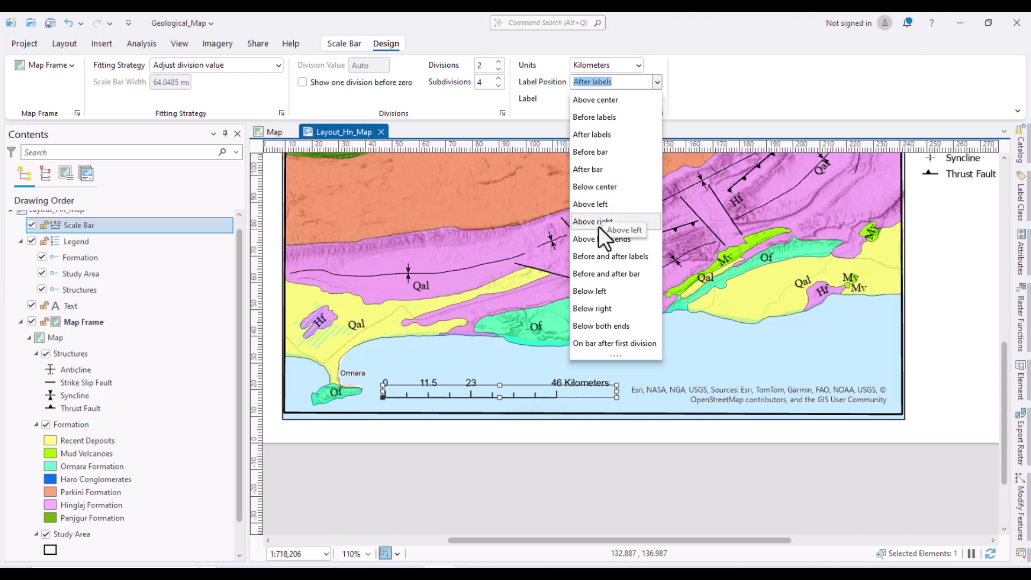
pyautogui.click(600, 188)
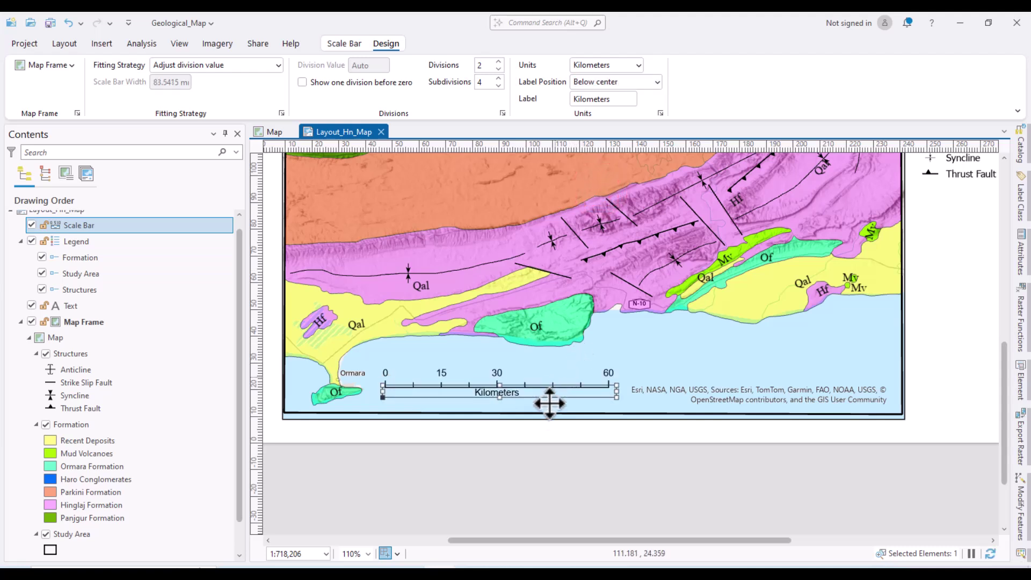
pyautogui.click(656, 81)
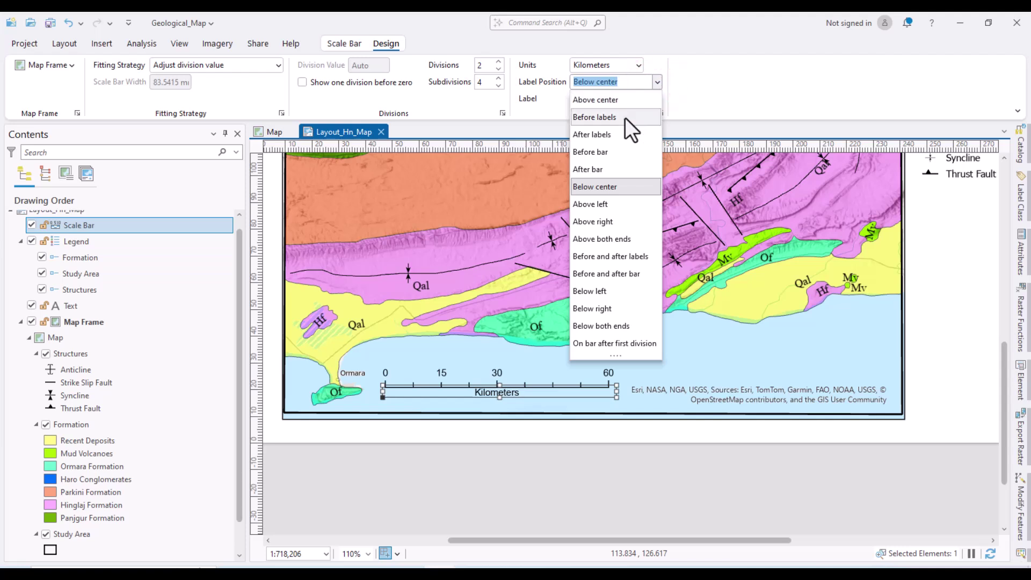
pyautogui.click(624, 117)
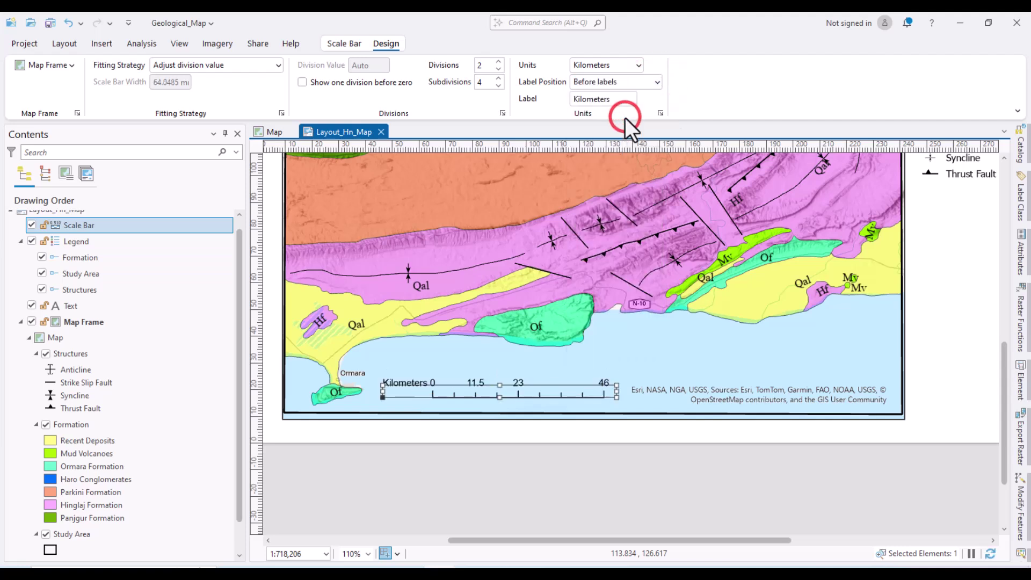
pyautogui.click(656, 82)
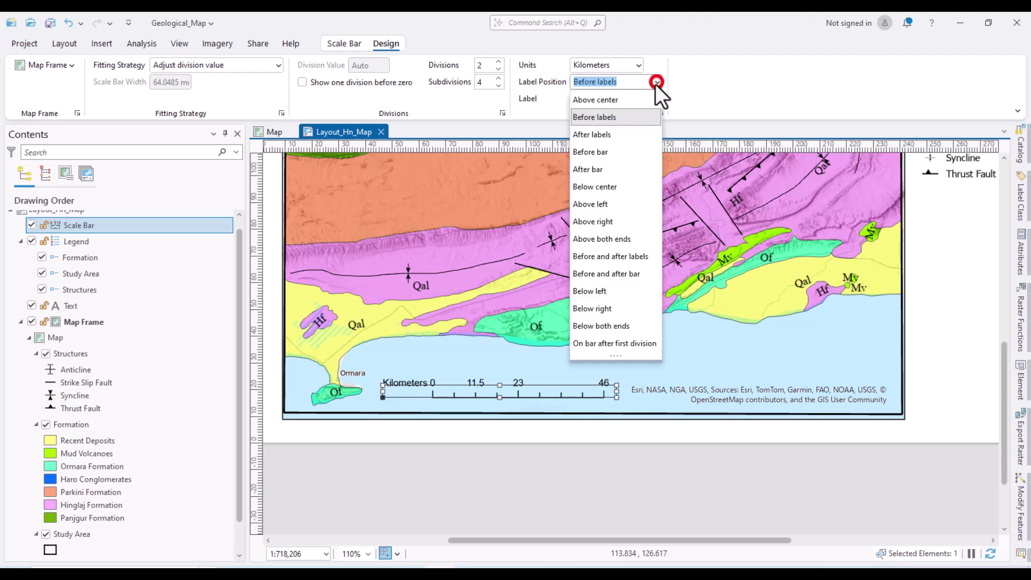
pyautogui.click(607, 134)
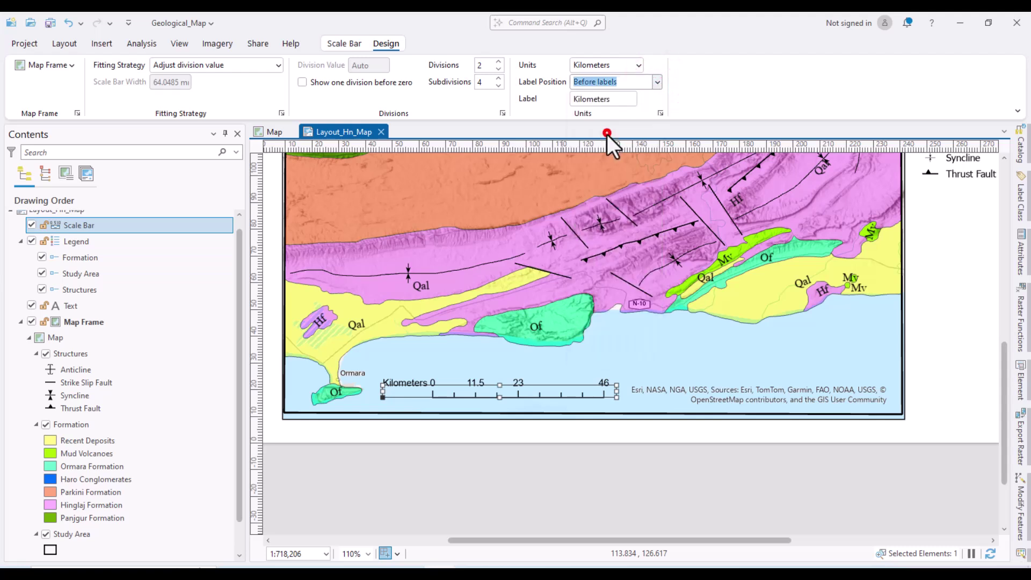
# - Change the scale bar's unit label text to Km and deselect the scale bar
pyautogui.doubleClick(609, 99)
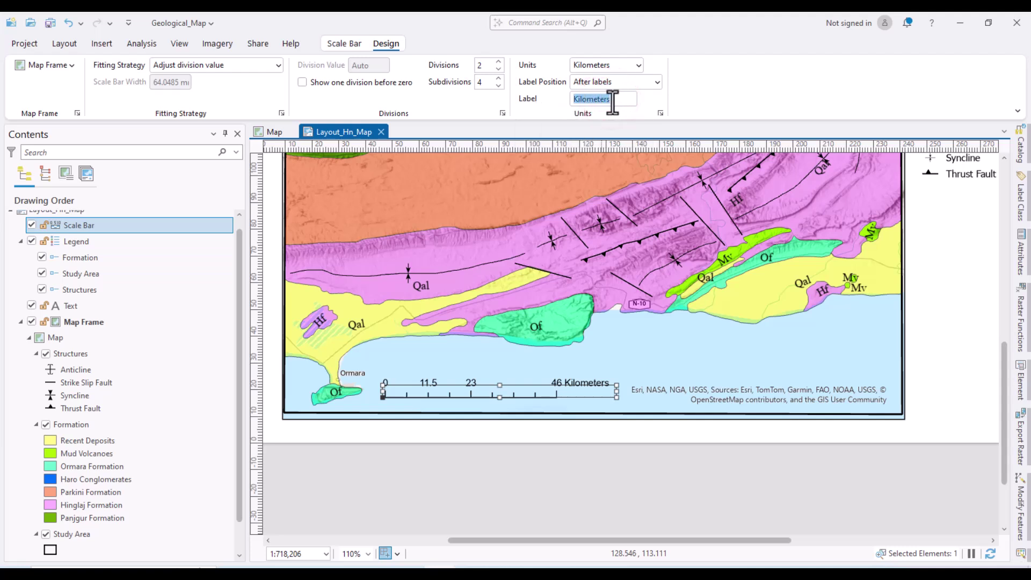
pyautogui.click(625, 476)
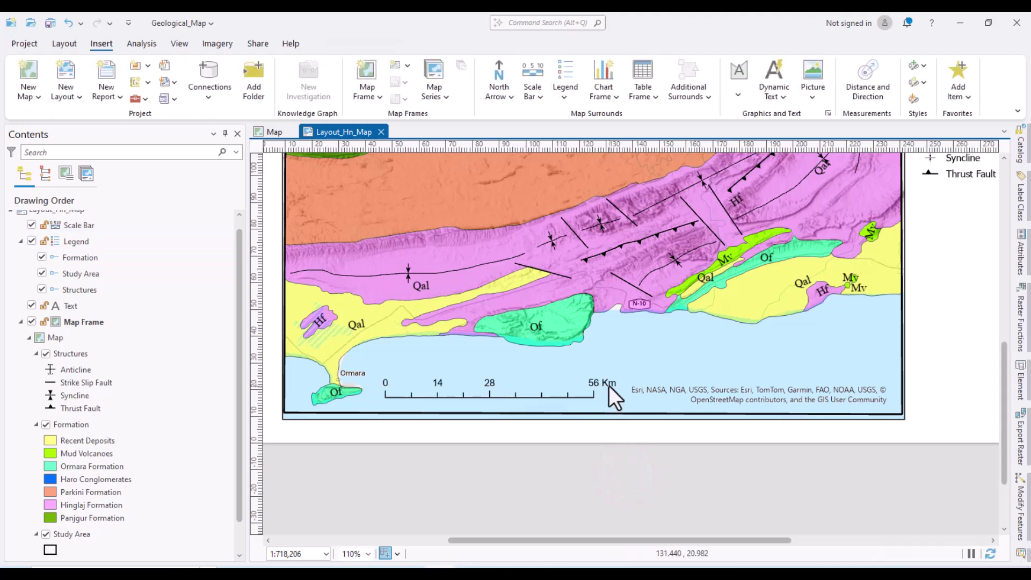
pyautogui.scroll(-4, 502, 434)
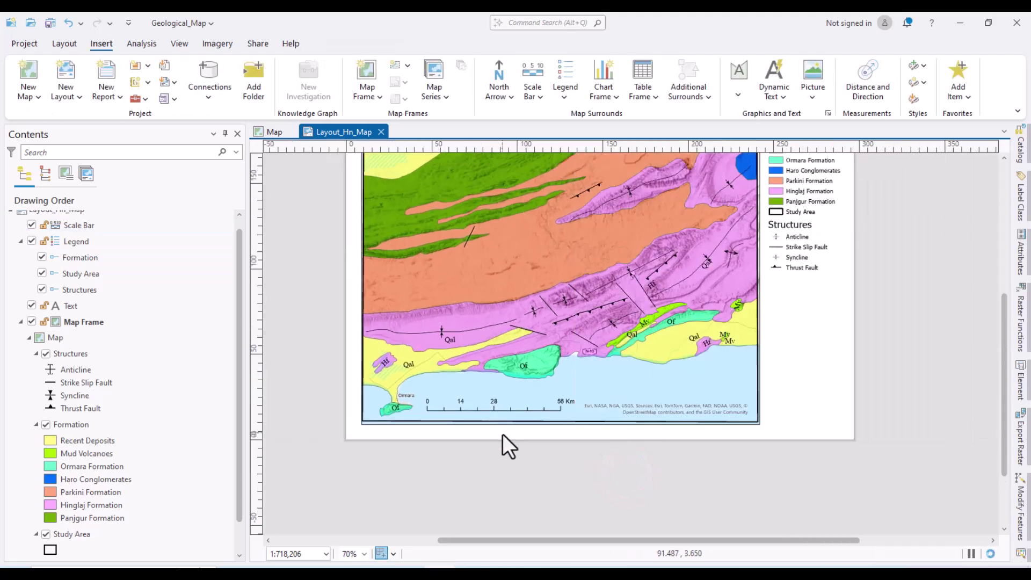
# - Insert the first solid black north arrow style with an N above it into the empty space below the legend
pyautogui.scroll(3, 727, 338)
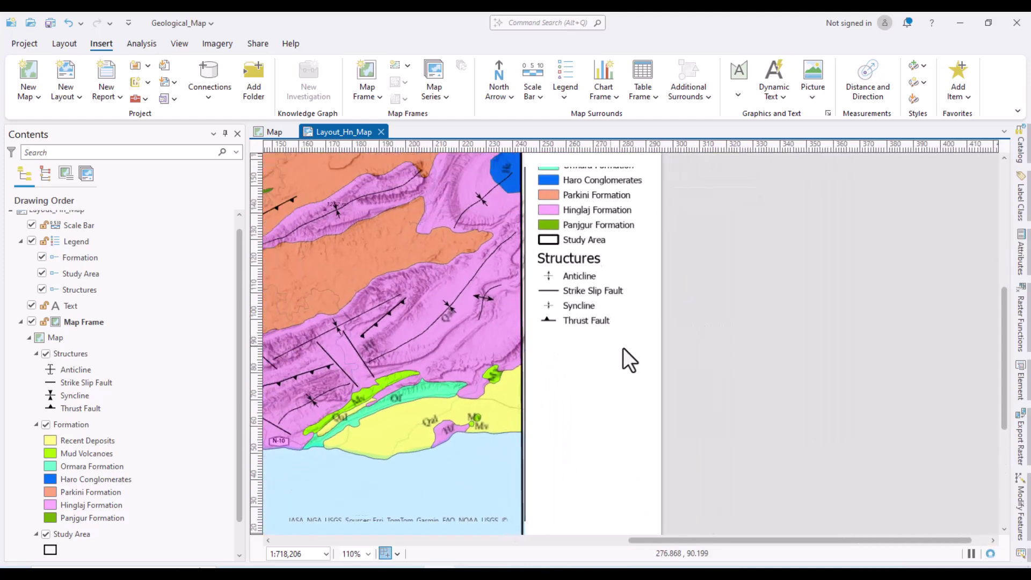
pyautogui.click(510, 100)
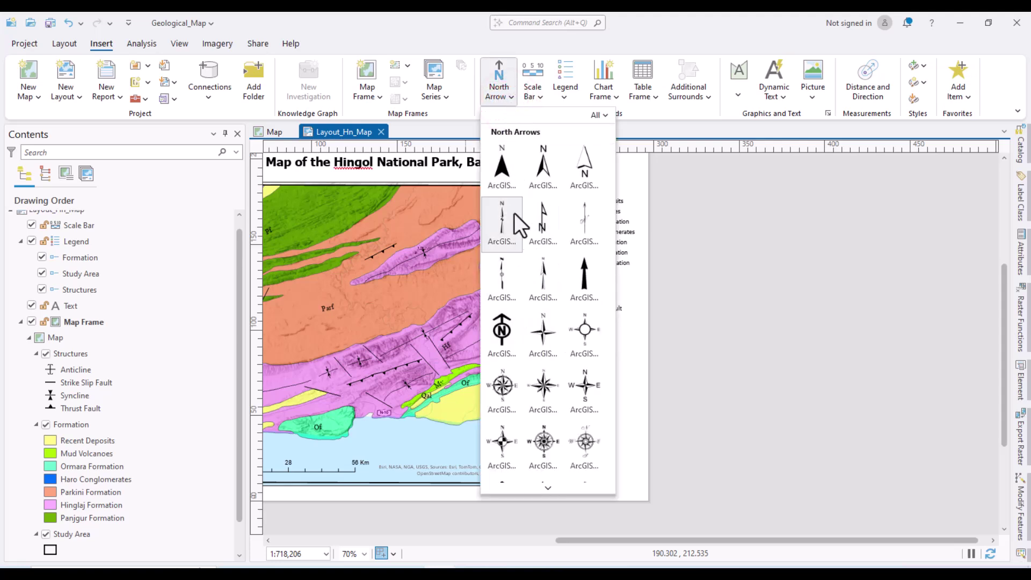
pyautogui.click(504, 169)
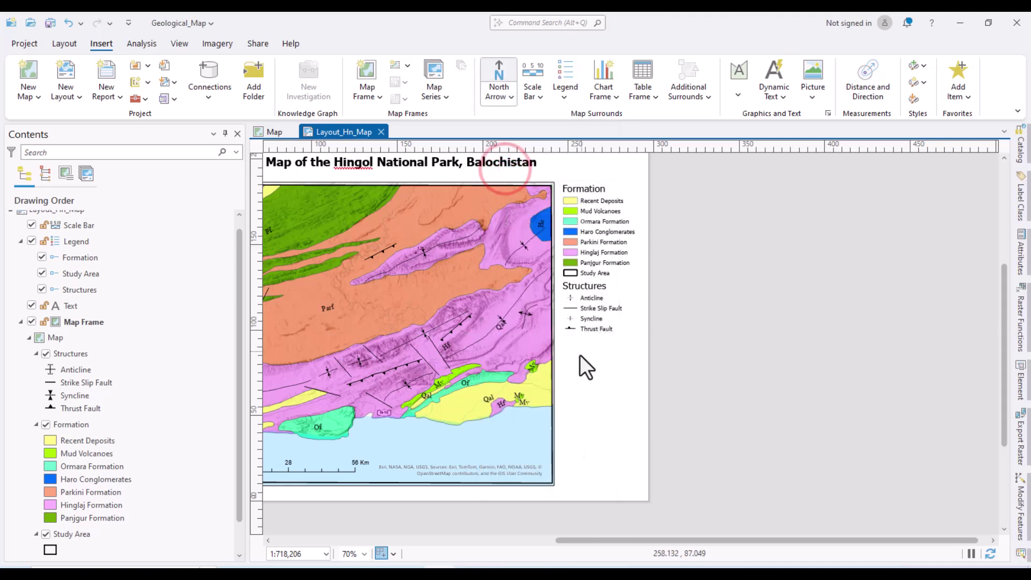
pyautogui.moveTo(578, 348); pyautogui.dragTo(607, 368)
pyautogui.click(681, 361)
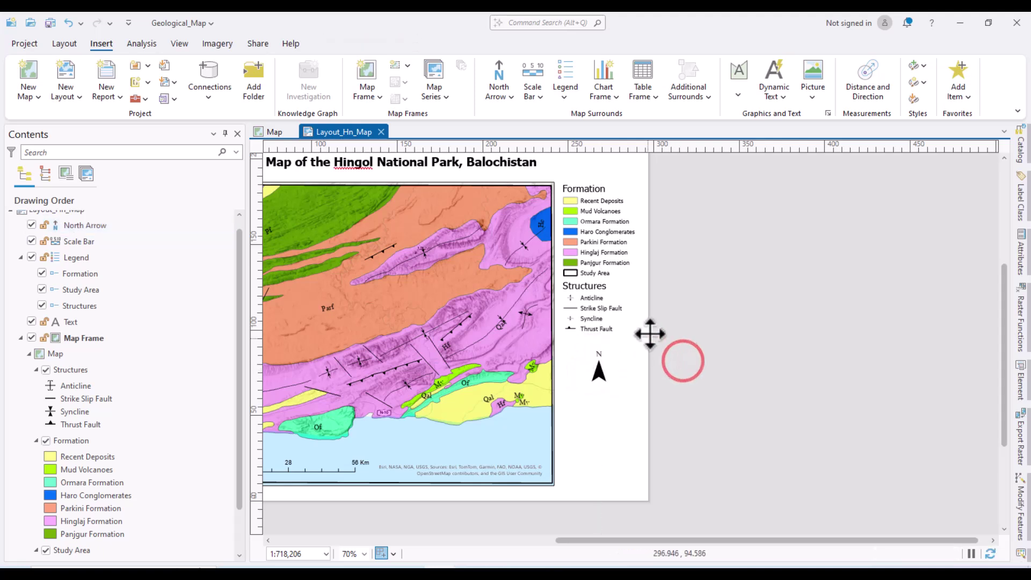
pyautogui.scroll(-2, 651, 333)
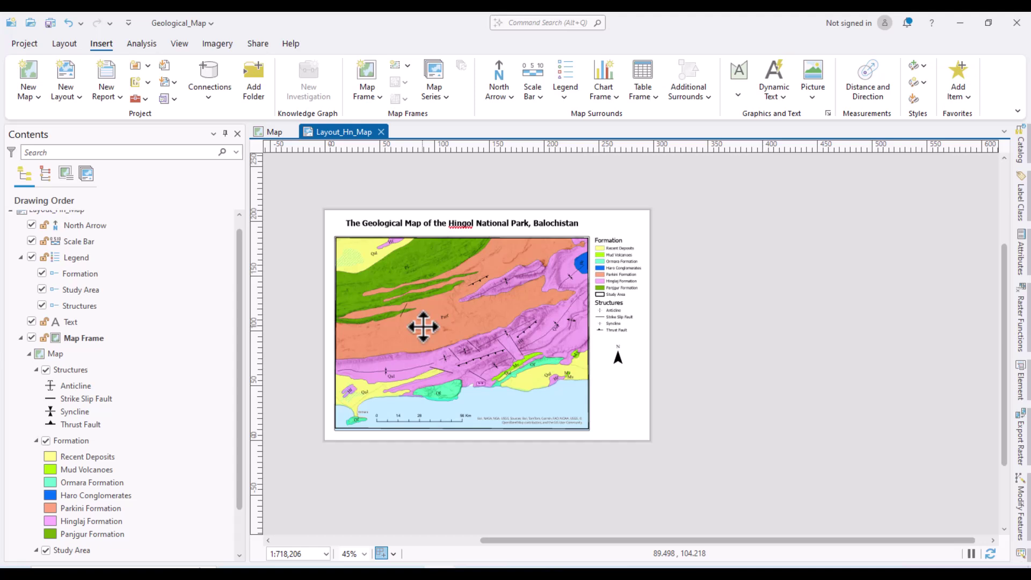
pyautogui.click(615, 272)
pyautogui.moveTo(614, 272); pyautogui.dragTo(615, 272)
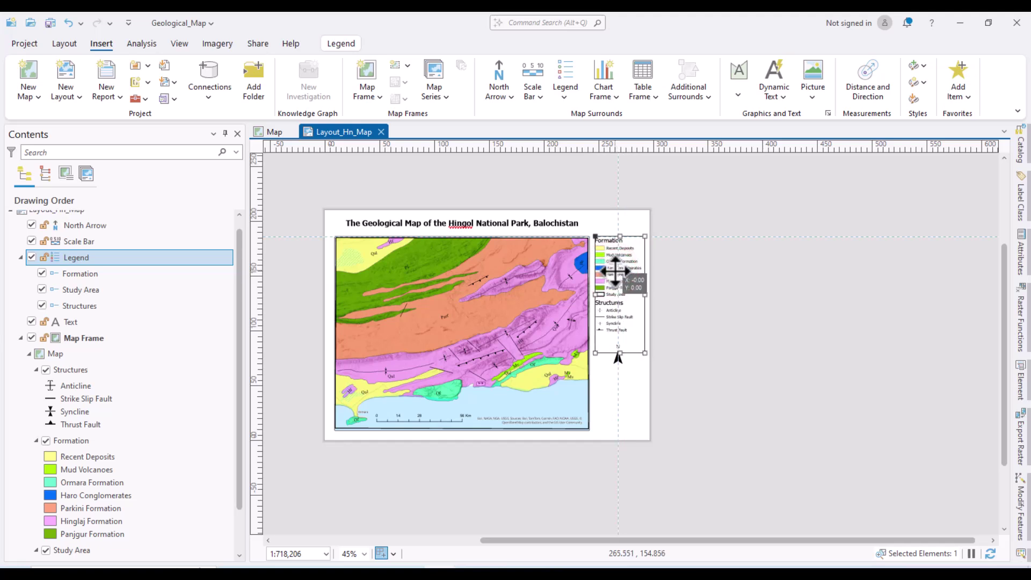
pyautogui.click(710, 295)
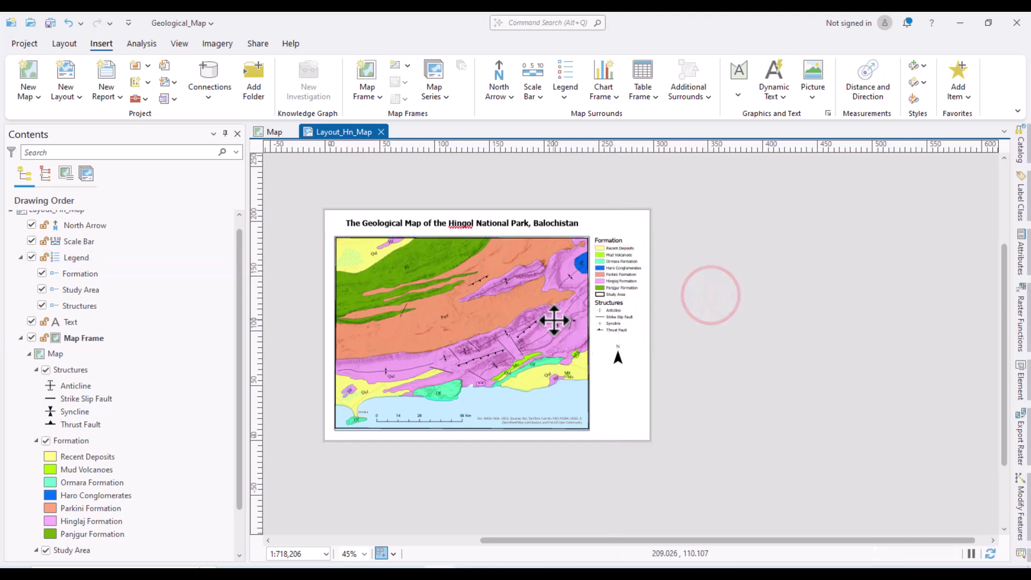
# - Add a Black Horizontal Label Graticule to the map frame
pyautogui.click(413, 338)
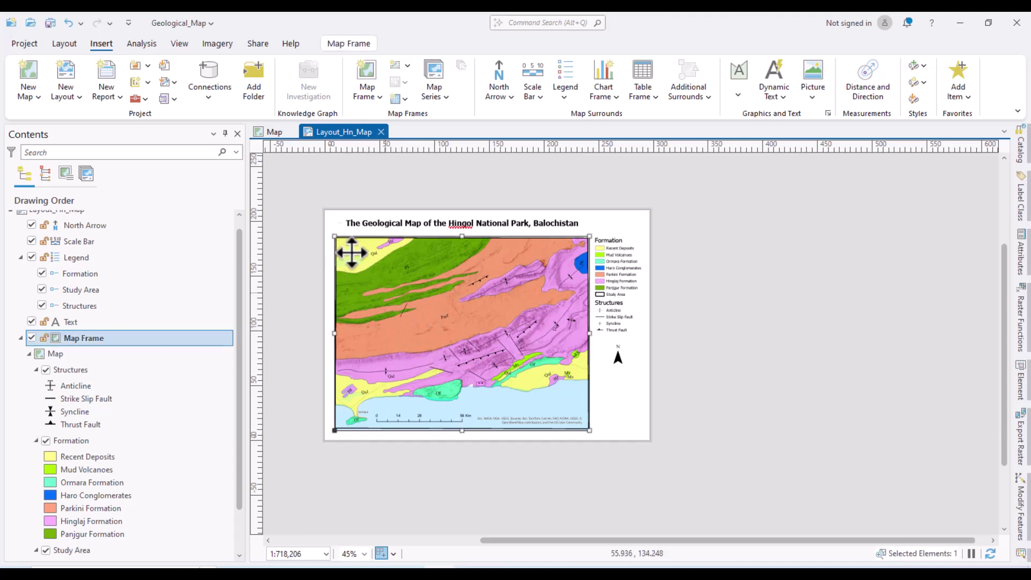
pyautogui.click(403, 99)
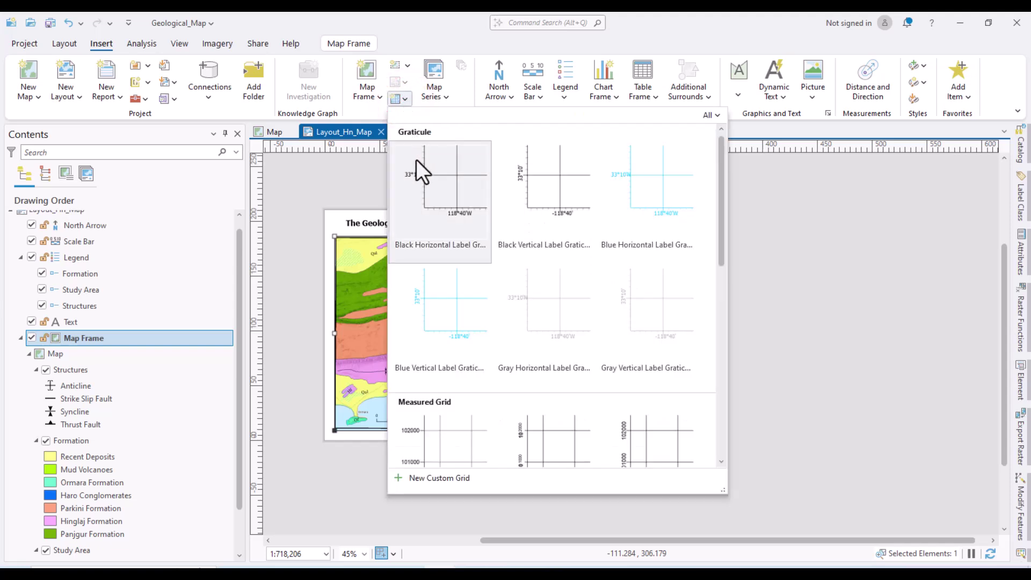
pyautogui.scroll(-4, 475, 303)
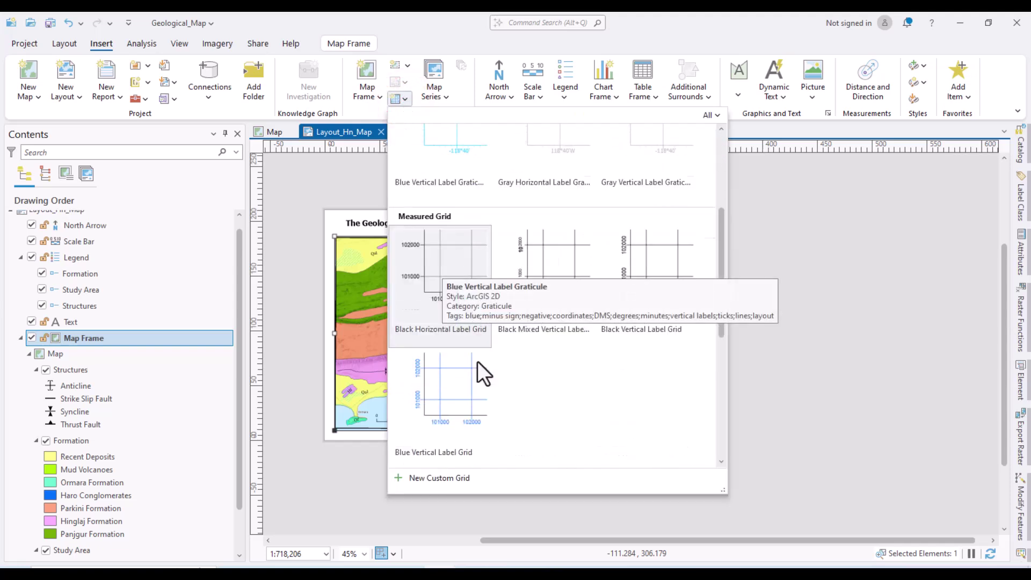
pyautogui.scroll(4, 529, 349)
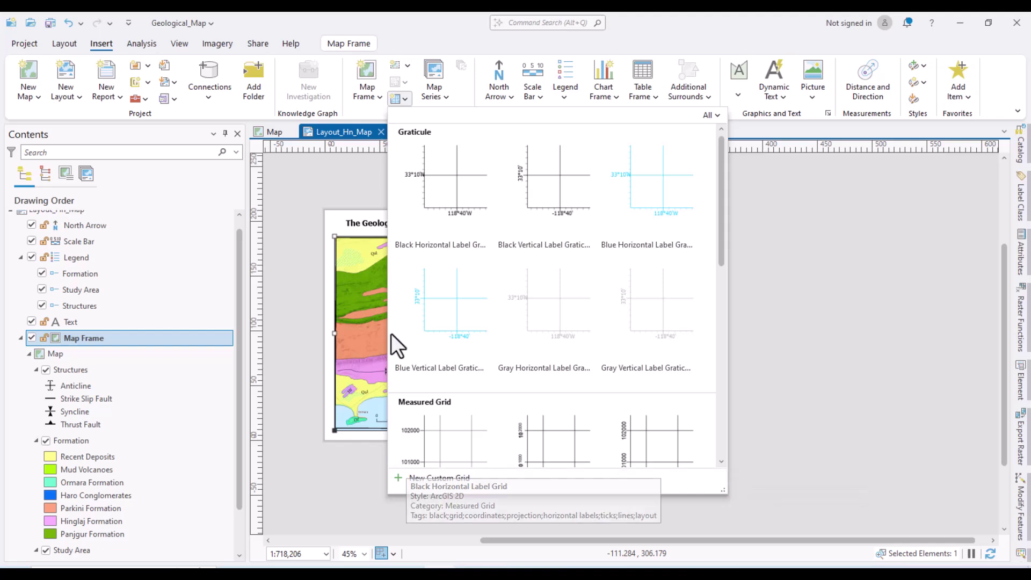
pyautogui.click(439, 183)
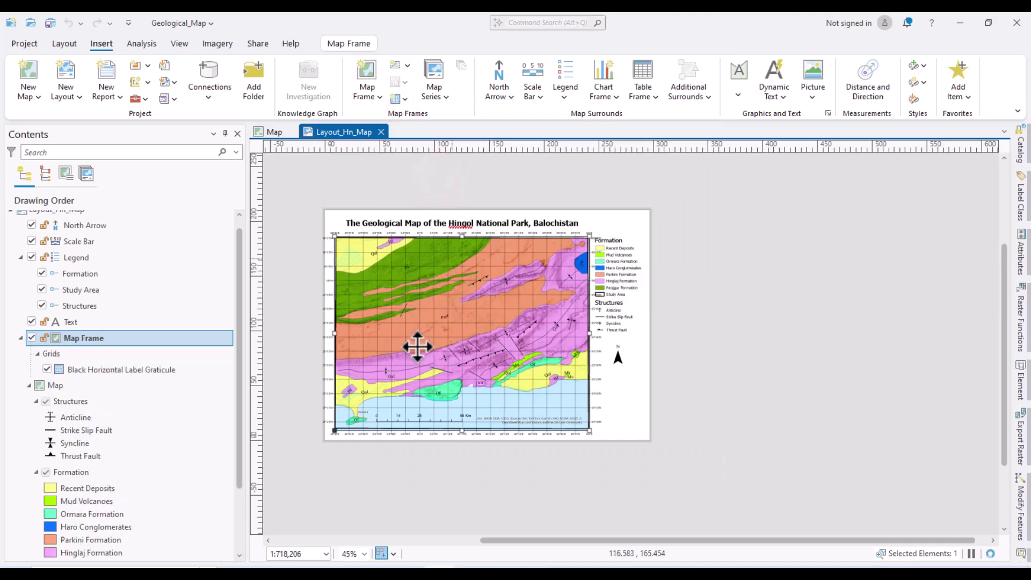
# - Examine the graticule's lines and its latitude and longitude labels around the map frame
pyautogui.scroll(2, 396, 360)
pyautogui.scroll(3, 396, 361)
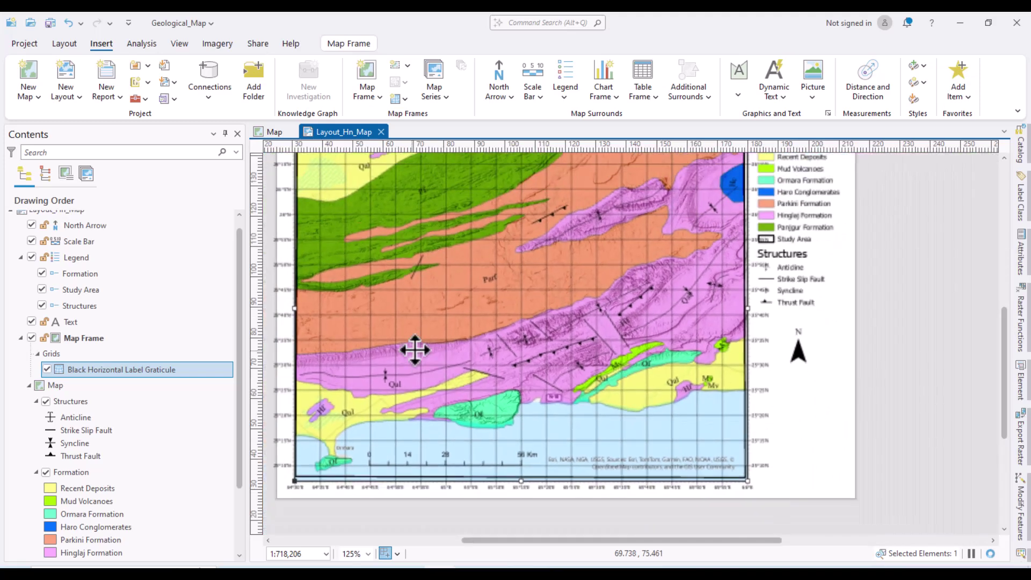
pyautogui.scroll(-1, 410, 317)
pyautogui.scroll(1, 414, 315)
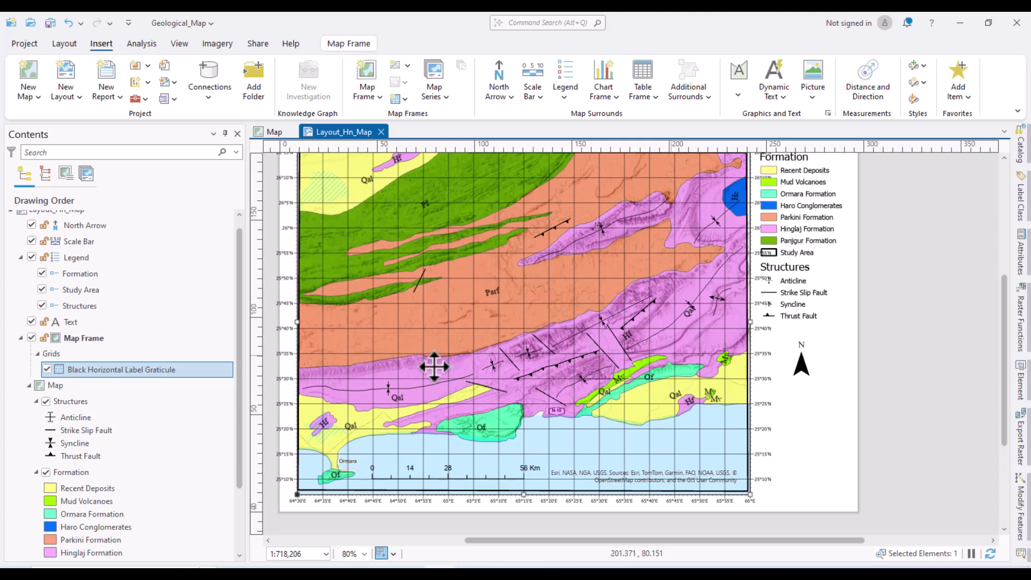
pyautogui.scroll(-3, 488, 299)
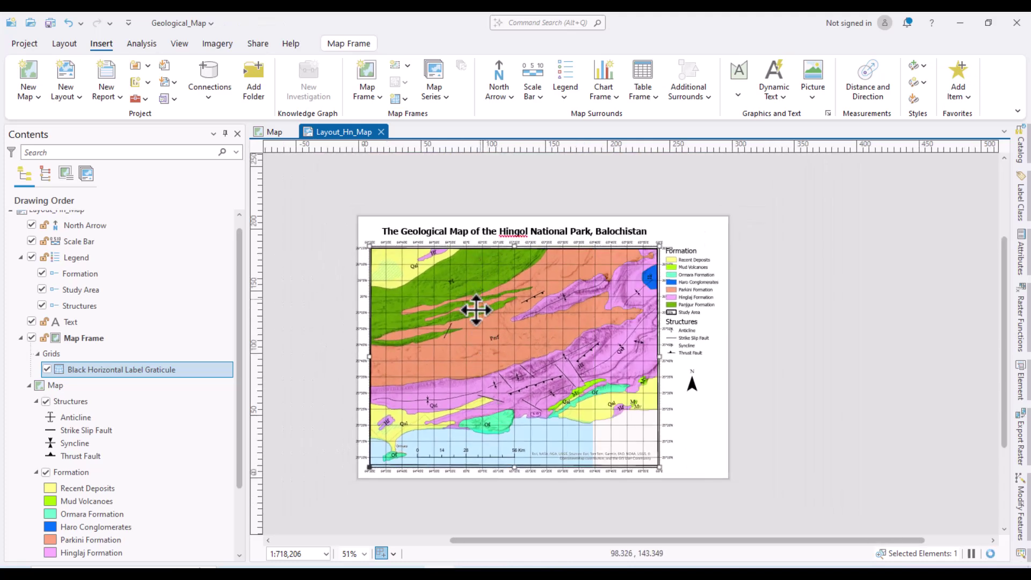
pyautogui.scroll(3, 510, 271)
pyautogui.scroll(-3, 510, 322)
pyautogui.scroll(2, 491, 363)
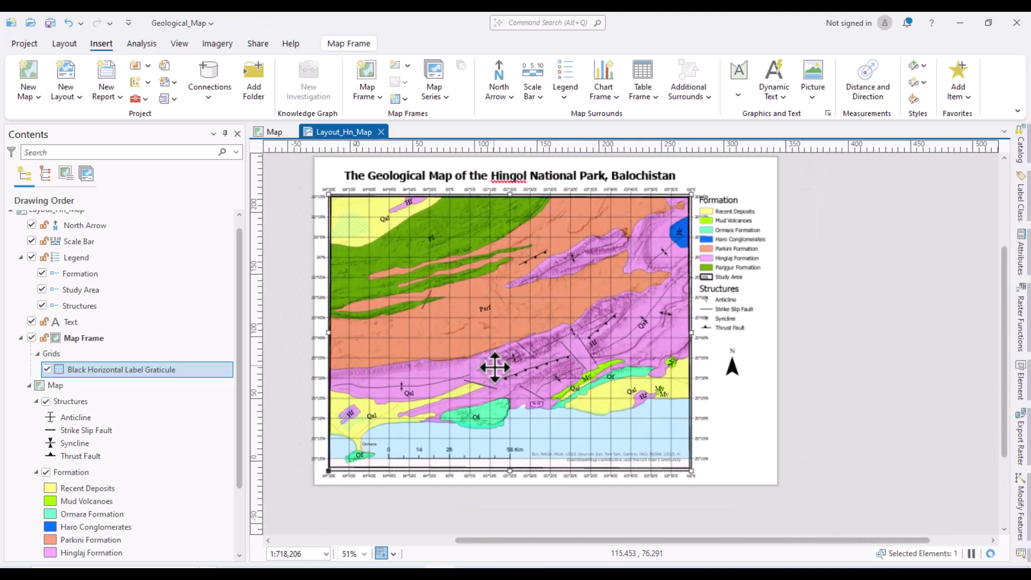
pyautogui.scroll(-3, 517, 292)
pyautogui.scroll(3, 511, 272)
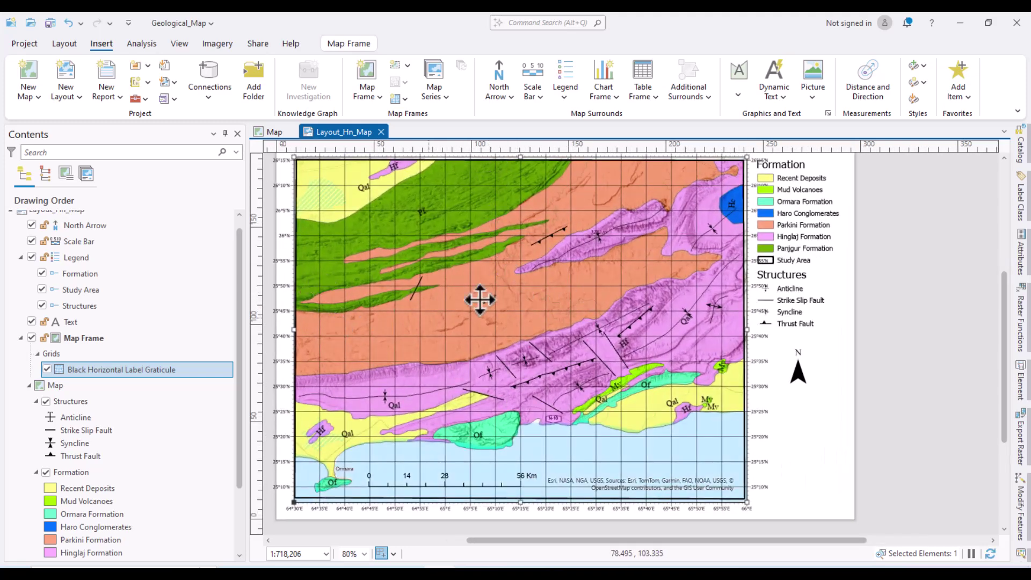
pyautogui.scroll(-2, 534, 338)
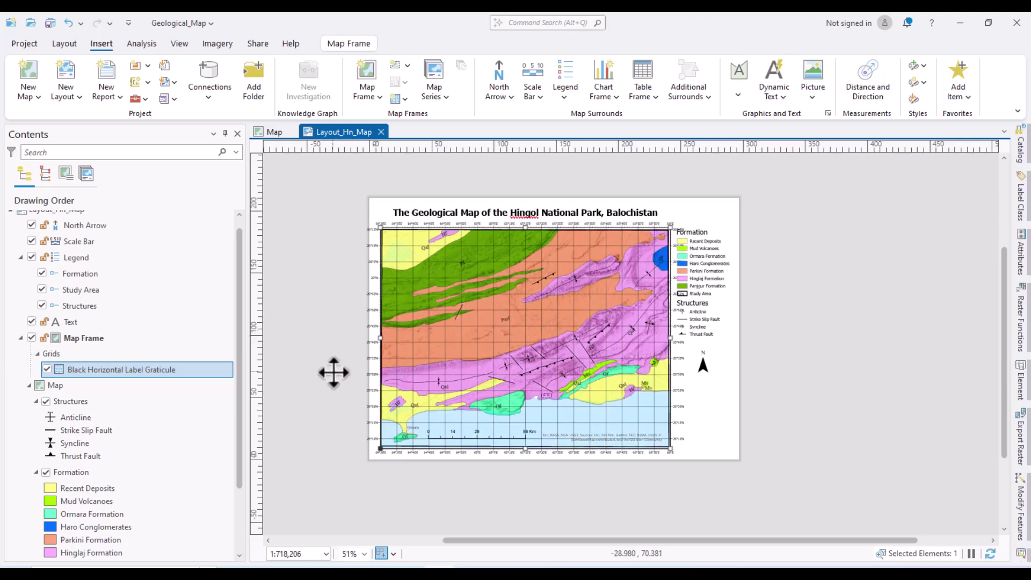
pyautogui.rightClick(485, 360)
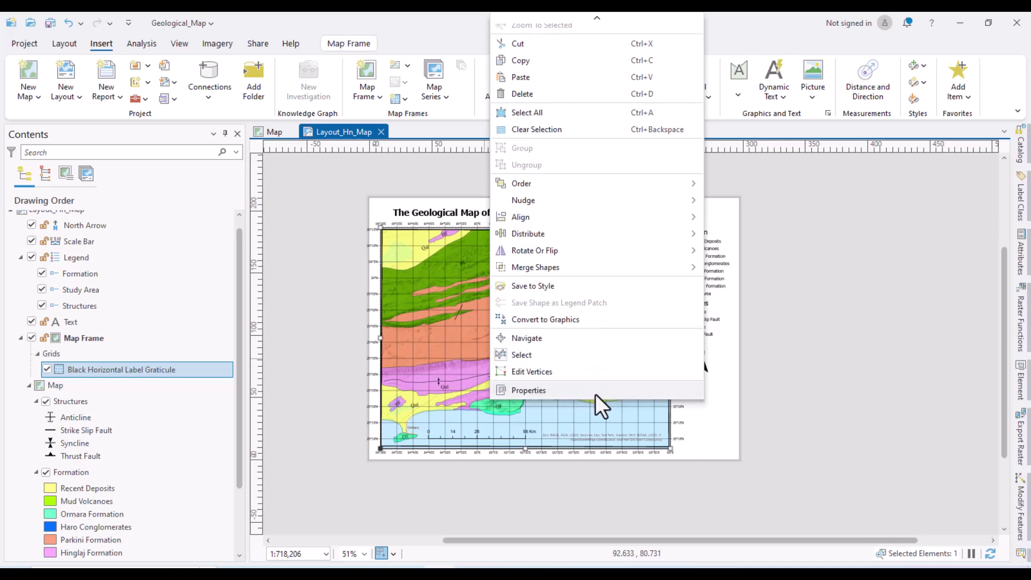
pyautogui.click(572, 390)
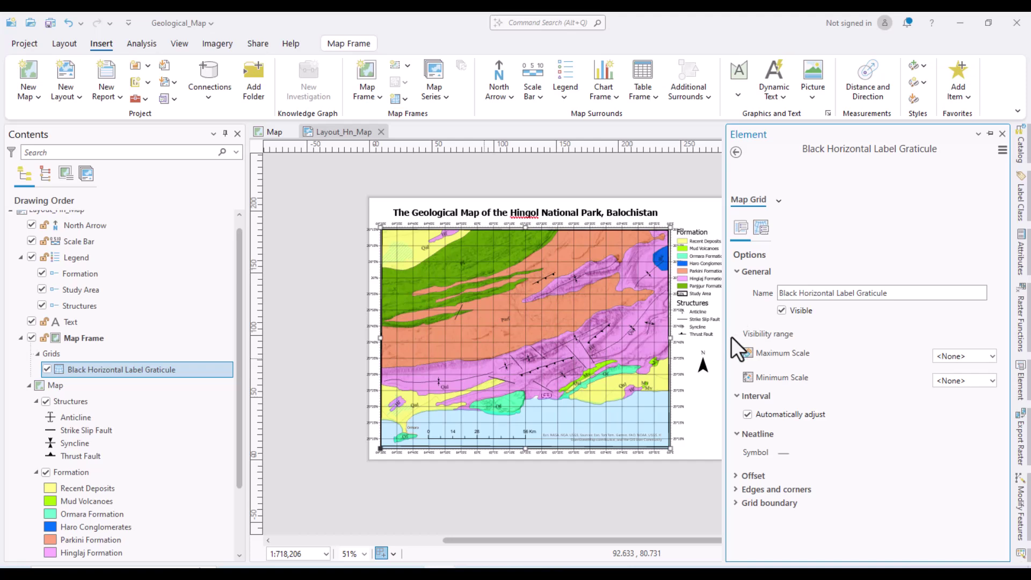
pyautogui.moveTo(725, 340); pyautogui.dragTo(731, 340)
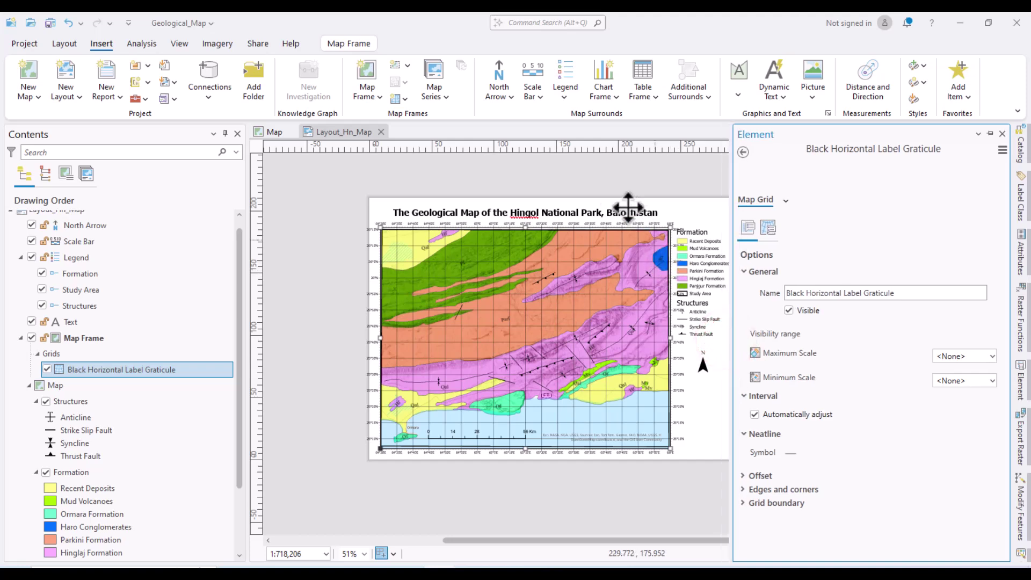
pyautogui.click(607, 180)
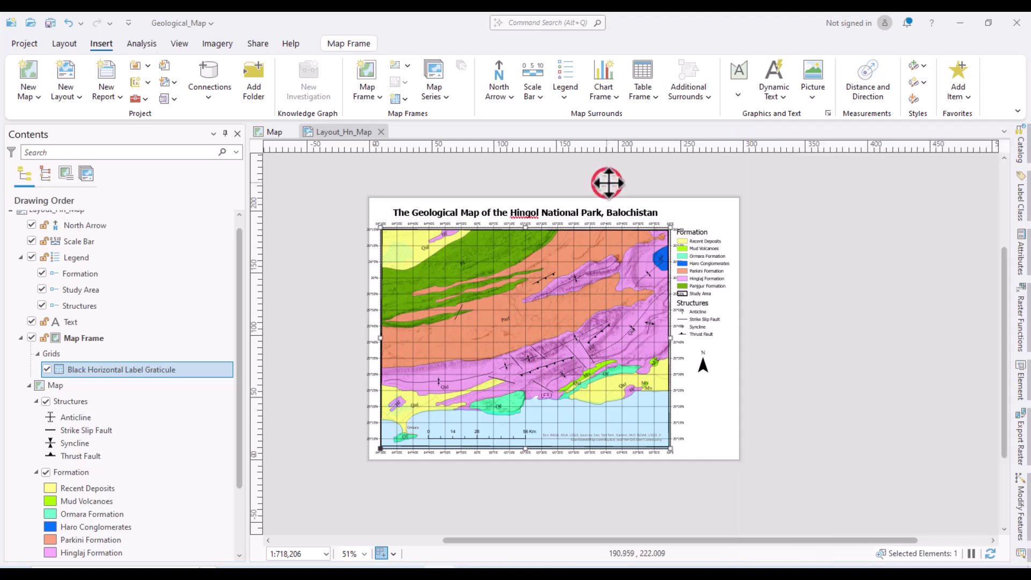
pyautogui.click(829, 254)
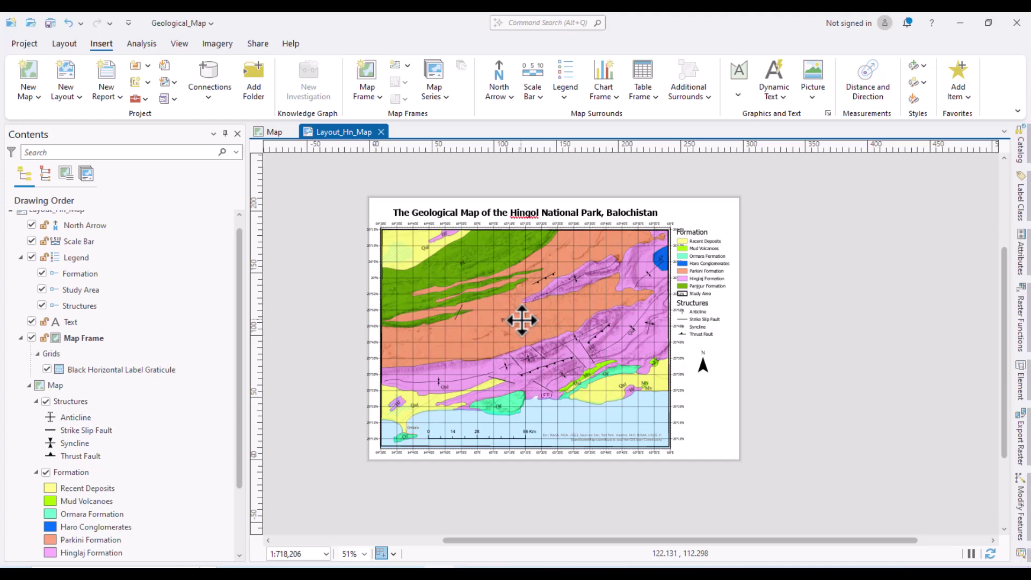
pyautogui.click(521, 321)
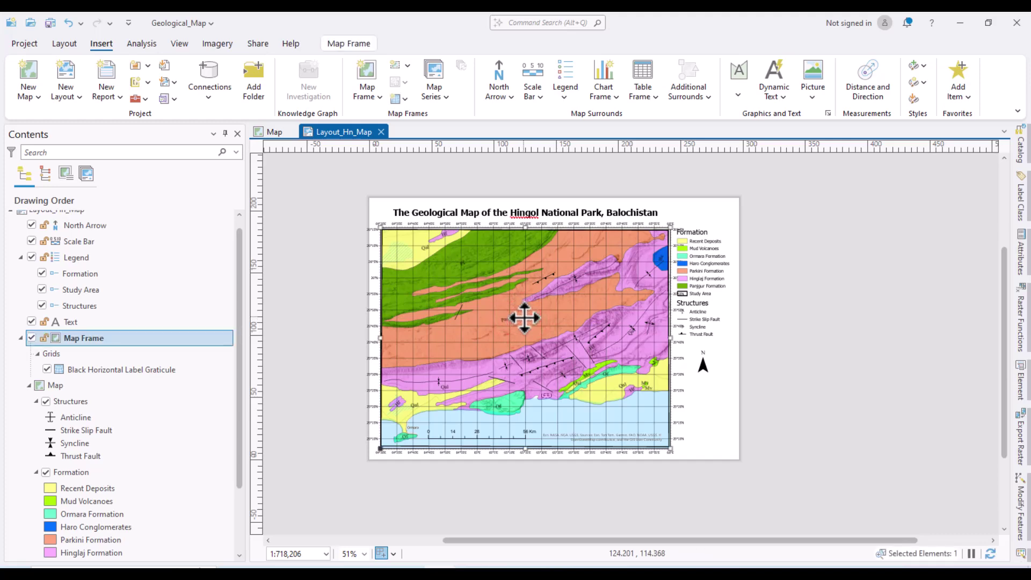
pyautogui.rightClick(525, 315)
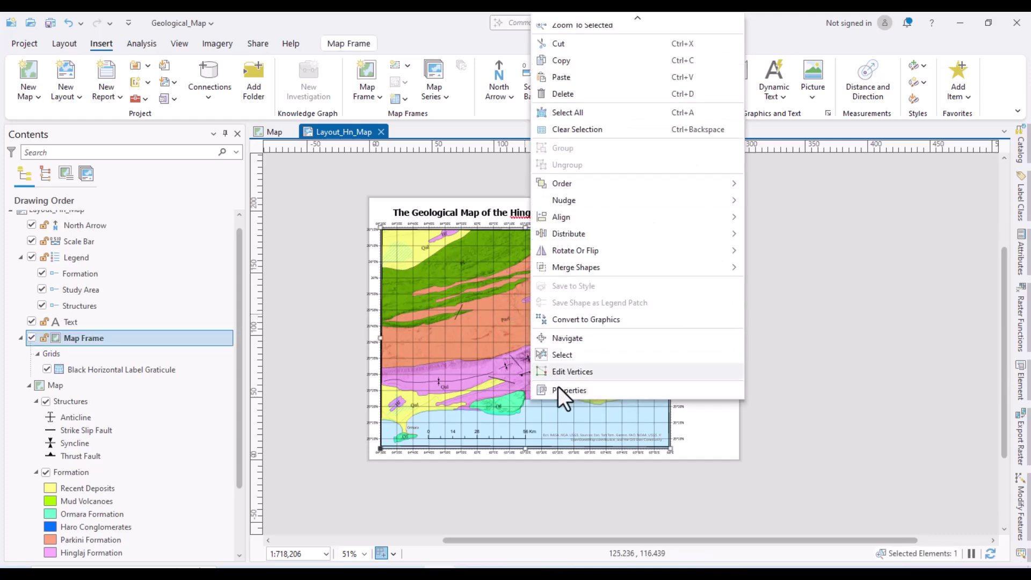
pyautogui.click(558, 386)
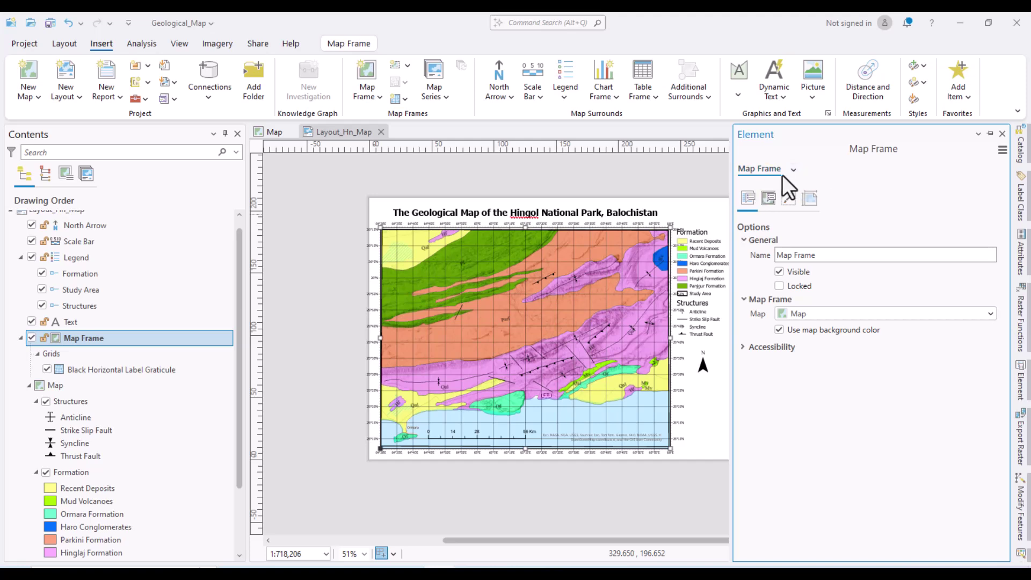
pyautogui.click(632, 177)
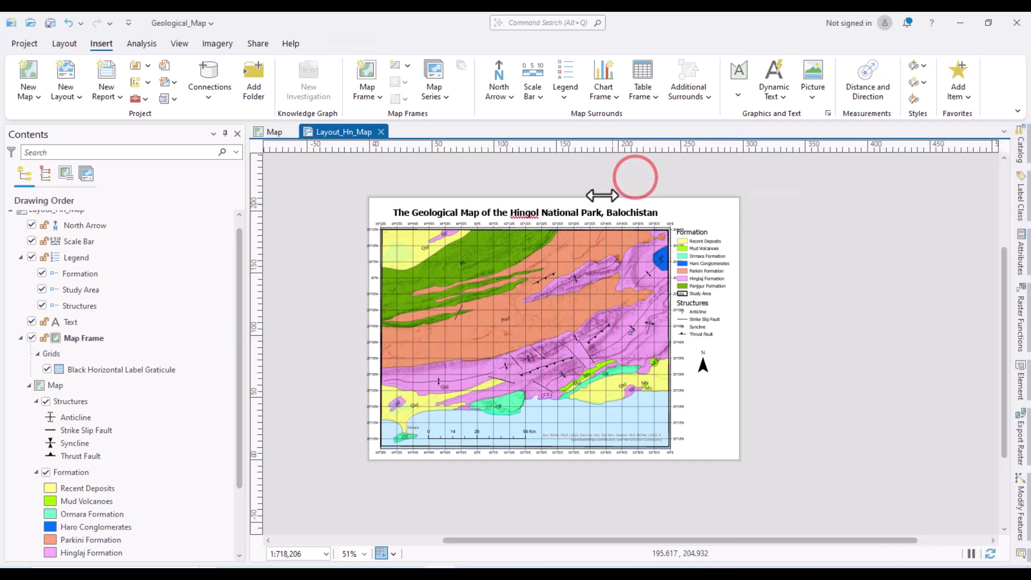
# - Open the properties of the Black Horizontal Label Graticule listed under the map frame's grids
pyautogui.scroll(1, 69, 297)
pyautogui.click(76, 266)
pyautogui.click(89, 346)
pyautogui.click(89, 363)
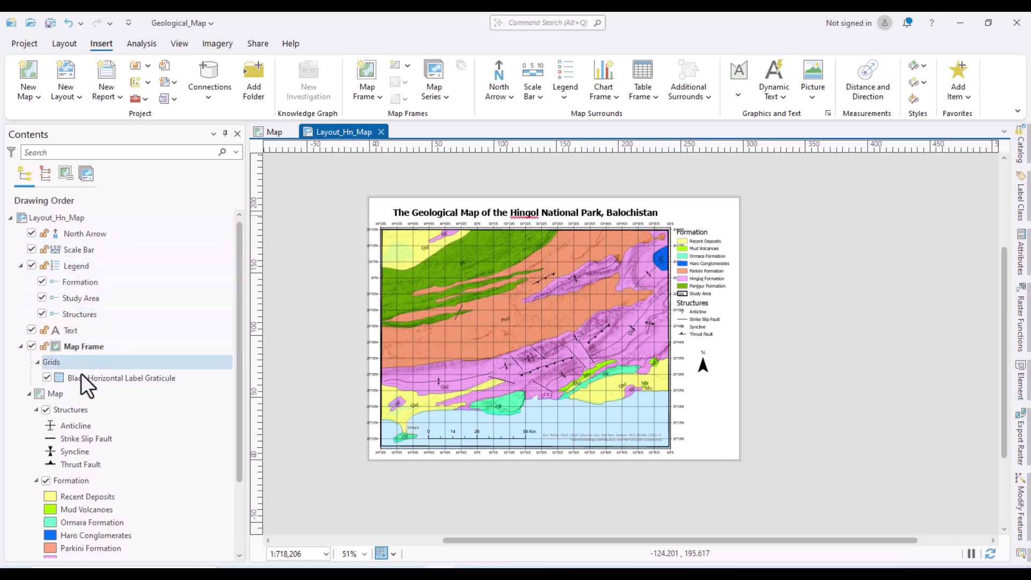
pyautogui.click(121, 379)
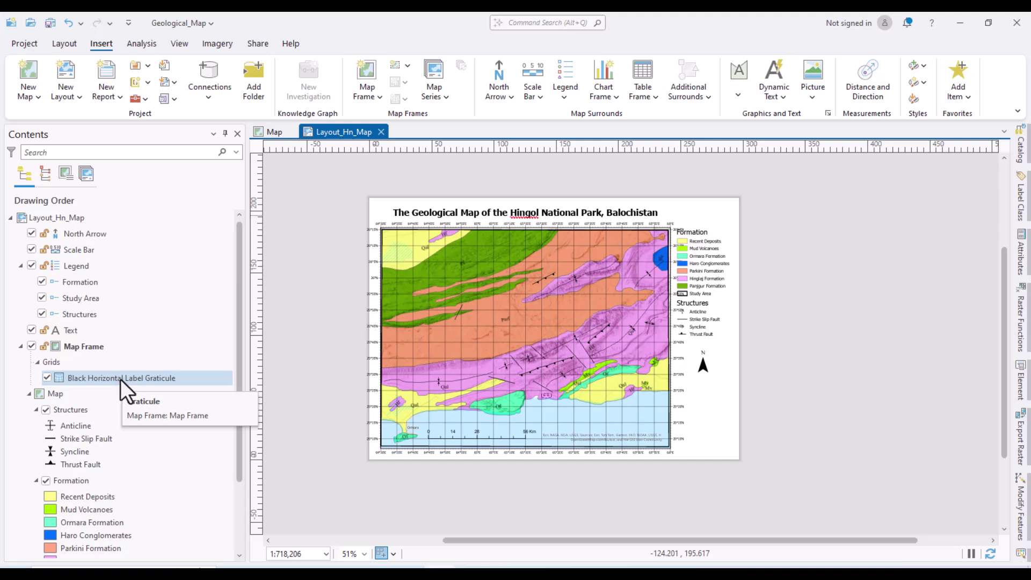
pyautogui.rightClick(120, 379)
pyautogui.click(154, 492)
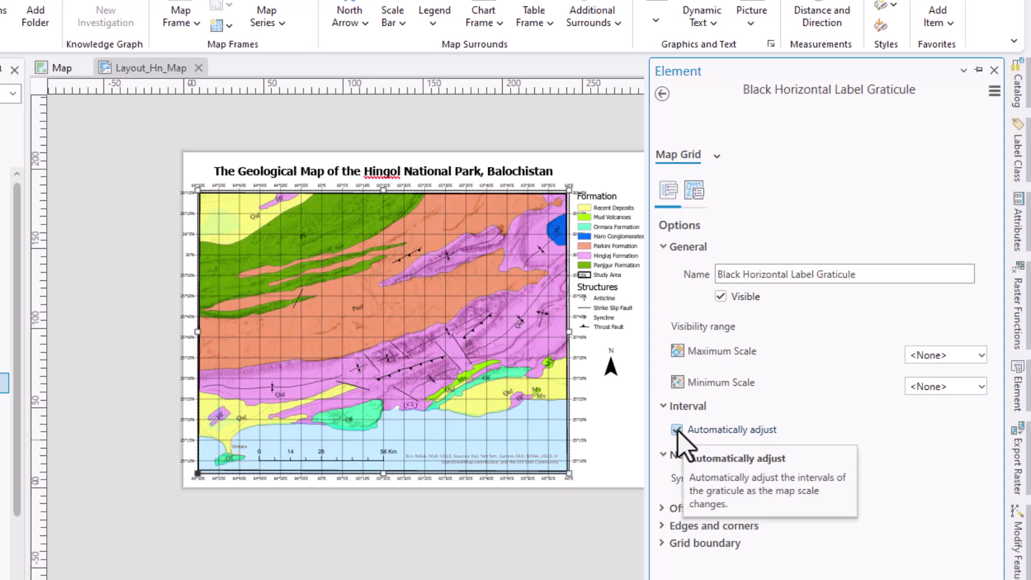
# - Turn off automatic interval adjustment for the graticule and return to its component settings
pyautogui.click(695, 192)
pyautogui.click(713, 296)
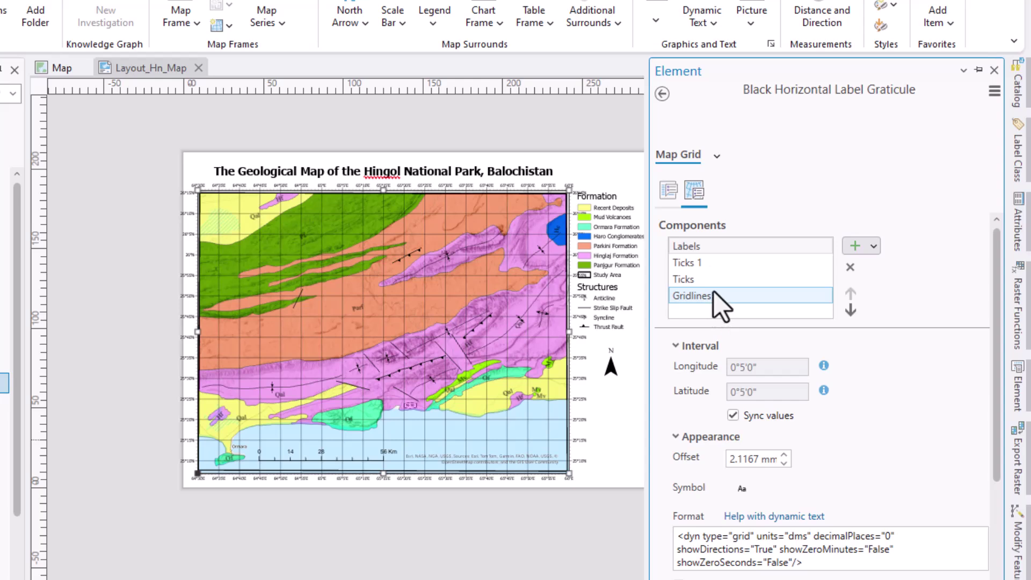
pyautogui.click(705, 245)
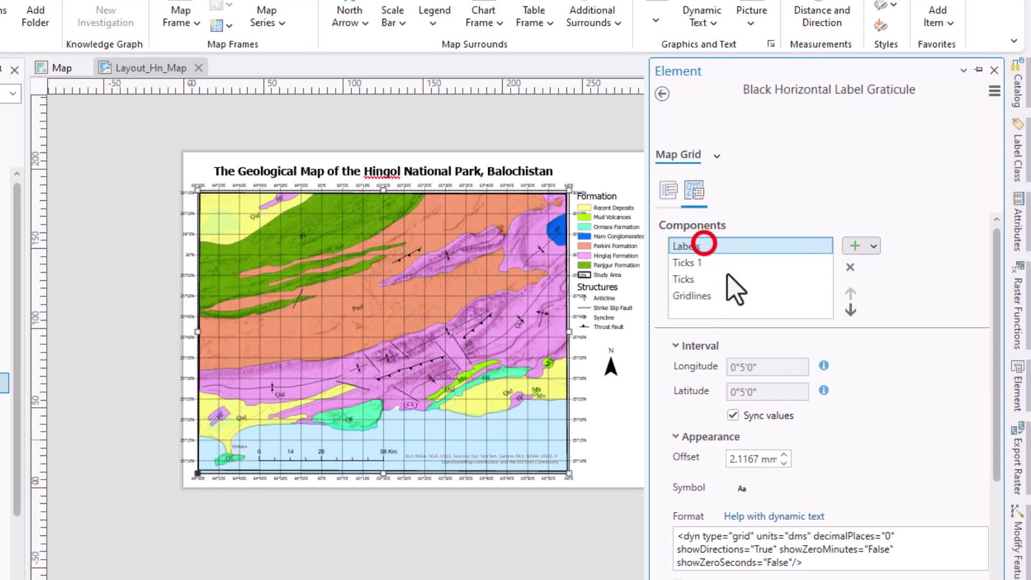
pyautogui.click(751, 366)
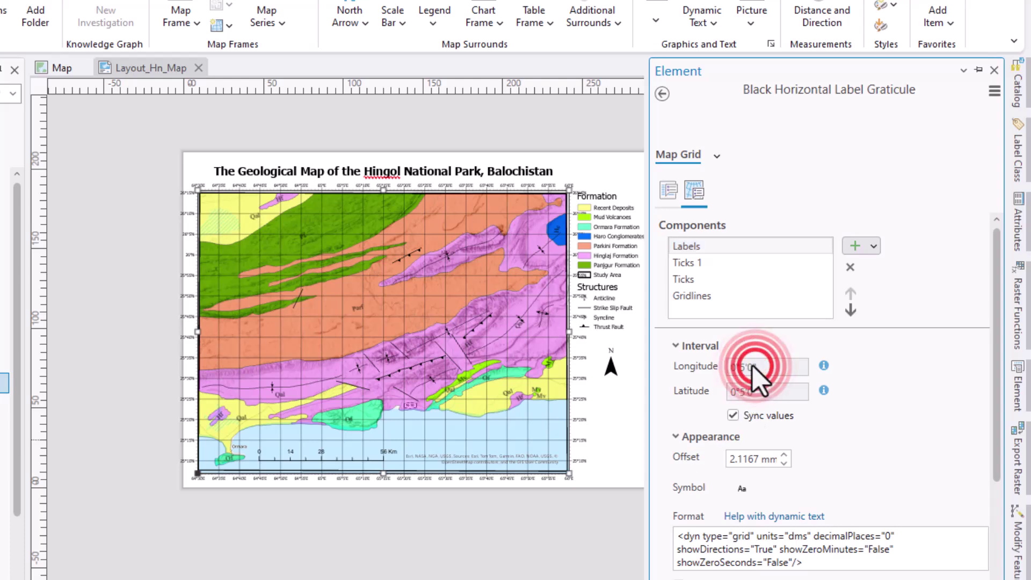
pyautogui.click(669, 189)
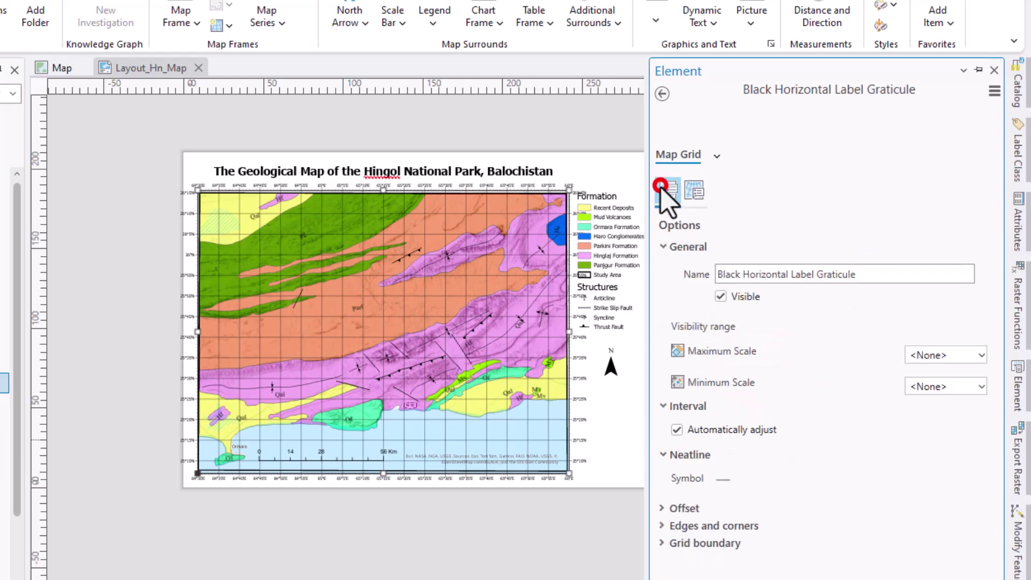
pyautogui.click(676, 430)
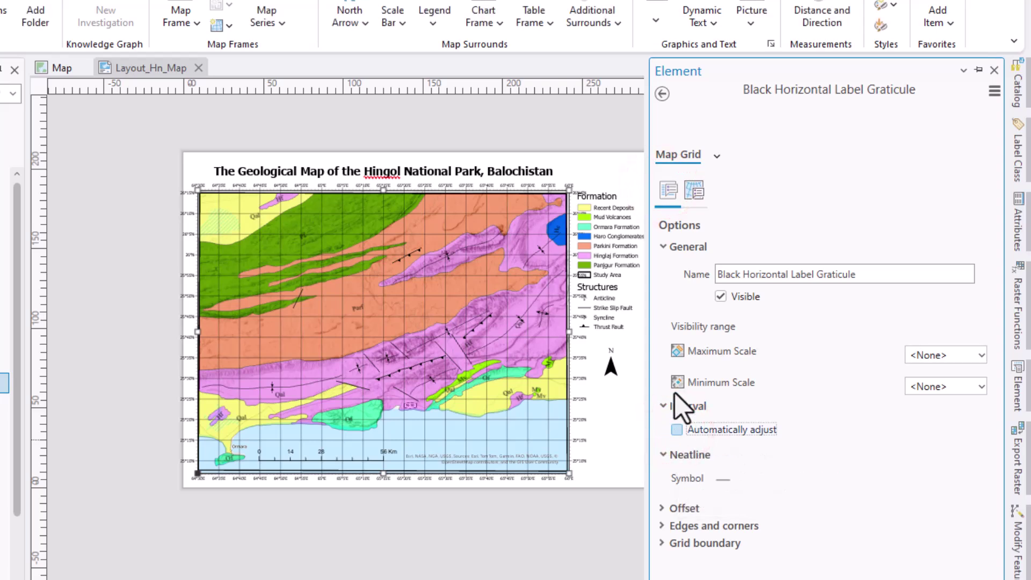
pyautogui.click(694, 190)
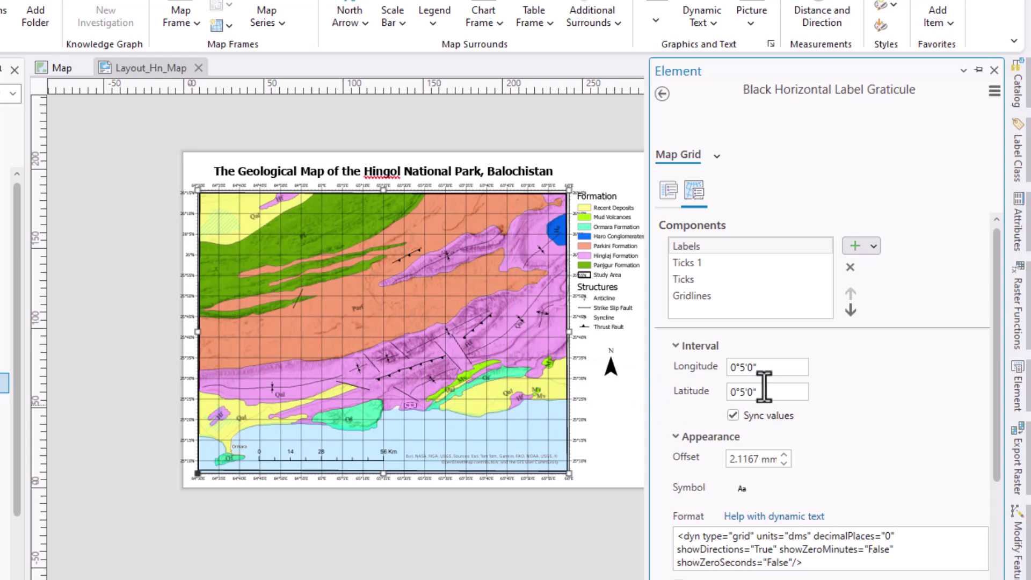
# - Set the graticule labels' longitude and latitude intervals to 0°10'0" with synced values
pyautogui.doubleClick(733, 369)
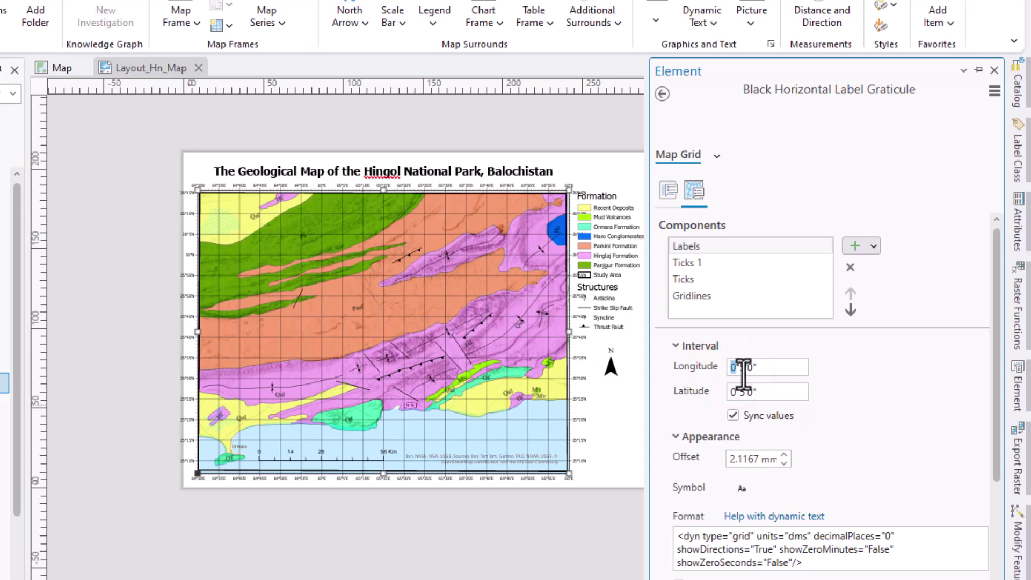
pyautogui.doubleClick(741, 369)
pyautogui.doubleClick(749, 368)
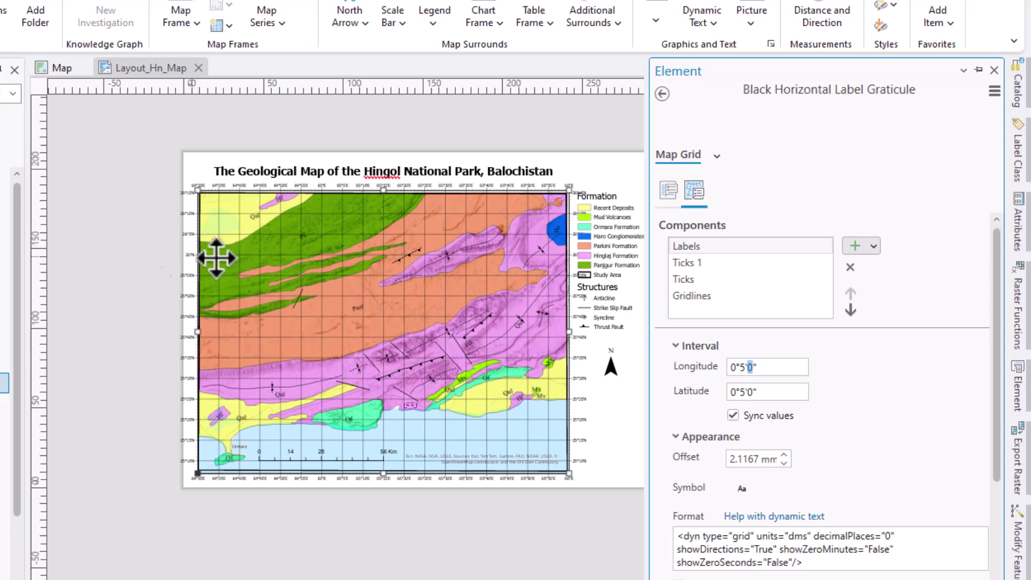
pyautogui.click(742, 369)
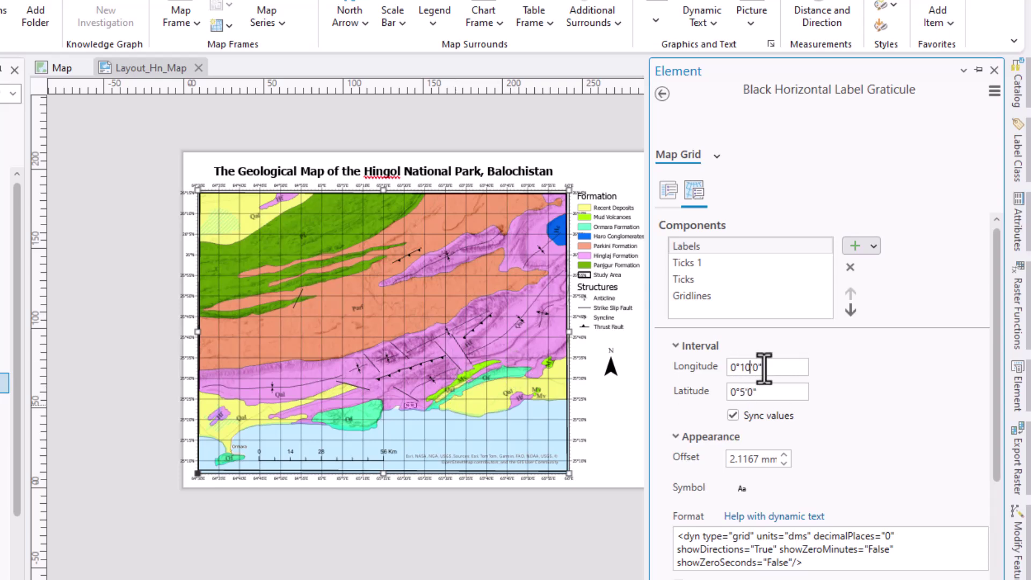
pyautogui.click(869, 379)
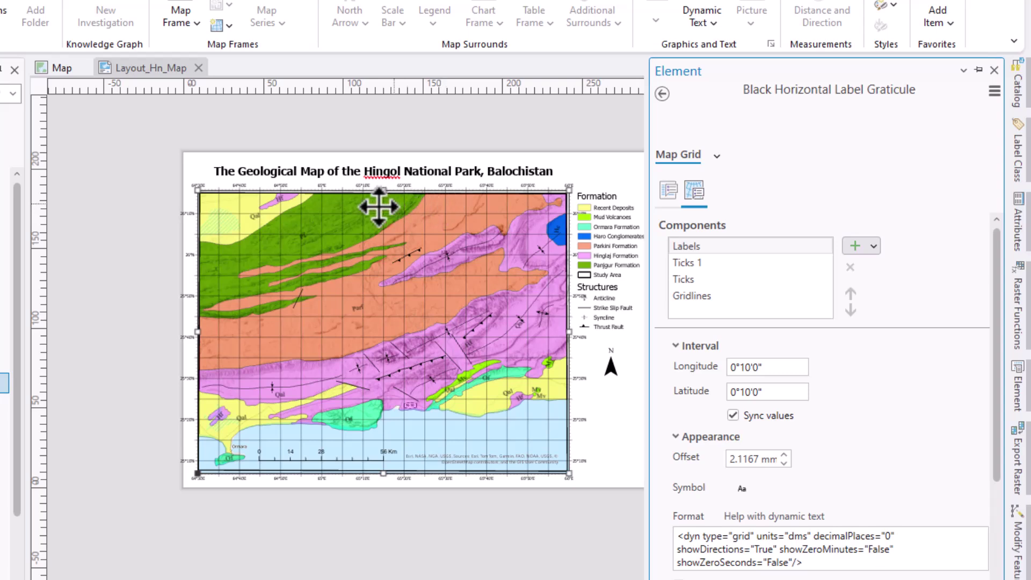
# - Set the graticule labels' longitude and latitude intervals to 0°20'0" with synced values
pyautogui.click(745, 367)
pyautogui.press('BackSpace')
pyautogui.write('20')
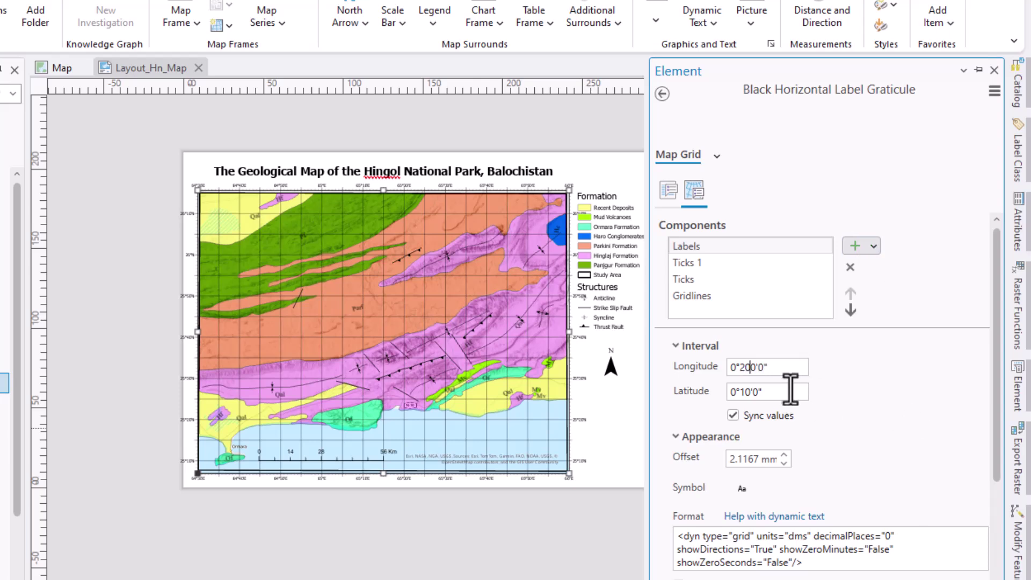
pyautogui.click(944, 363)
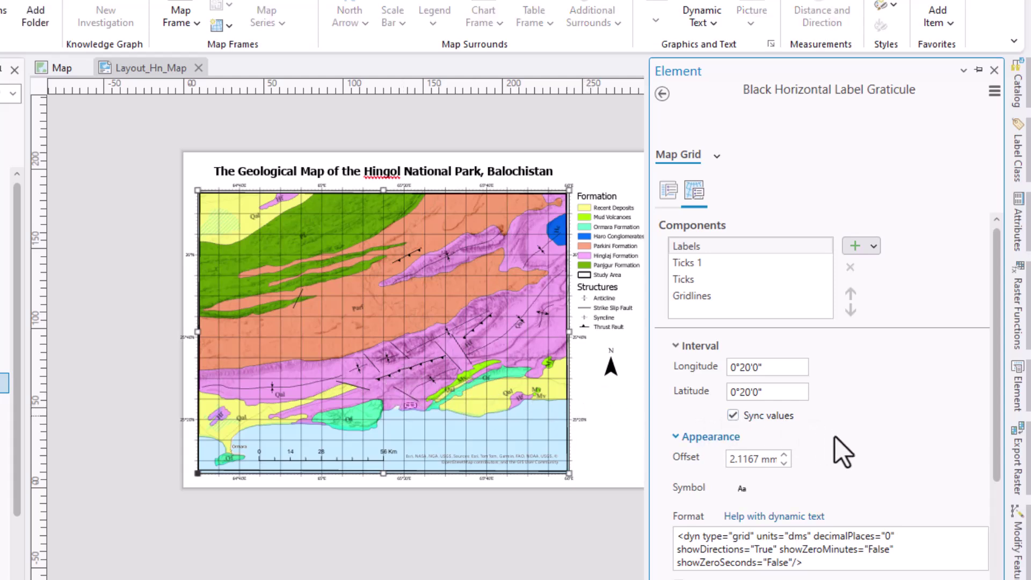
# - Hide the graticule labels on the east side of the map frame
pyautogui.scroll(-5, 792, 446)
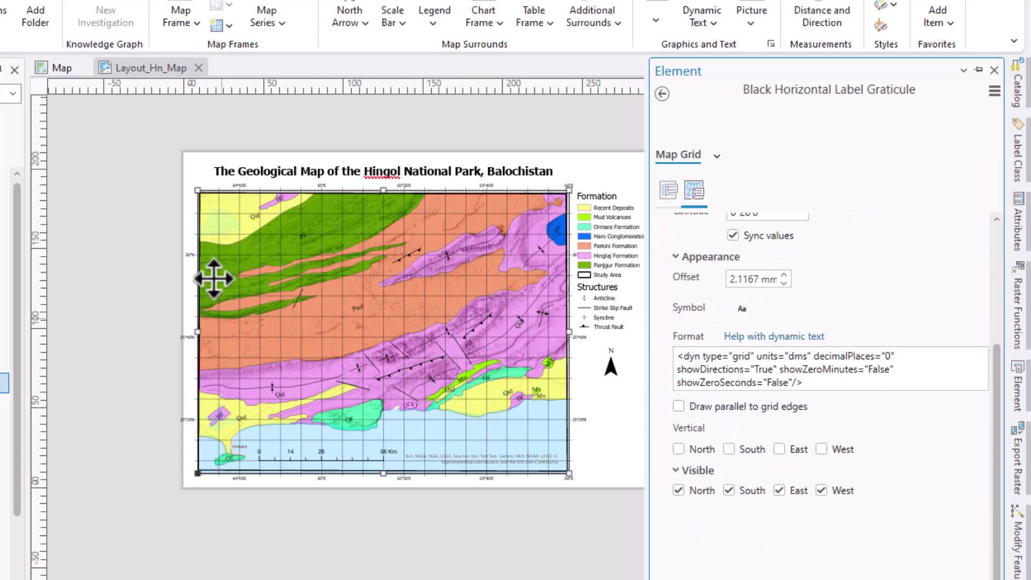
pyautogui.scroll(2, 547, 364)
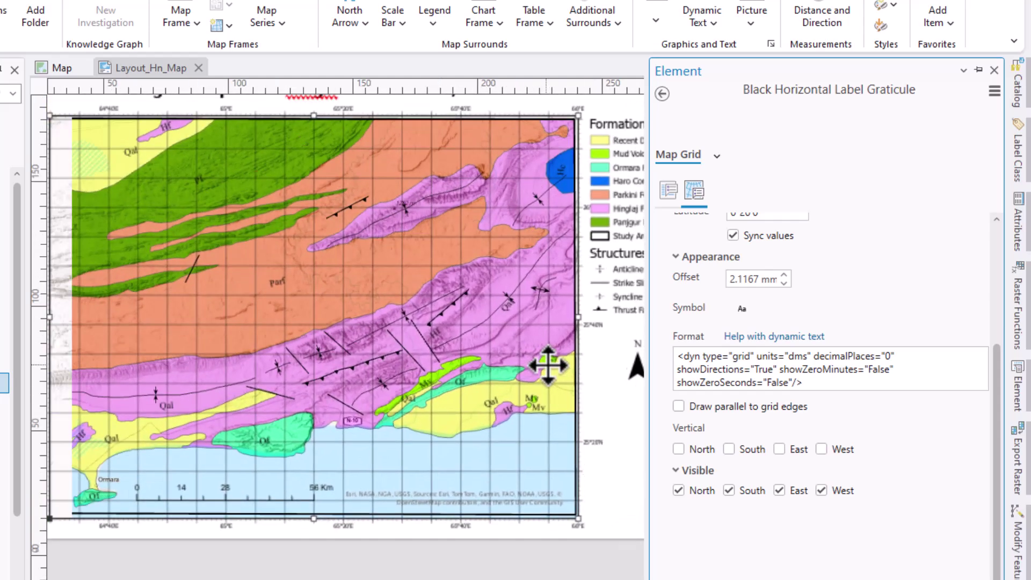
pyautogui.scroll(-2, 548, 364)
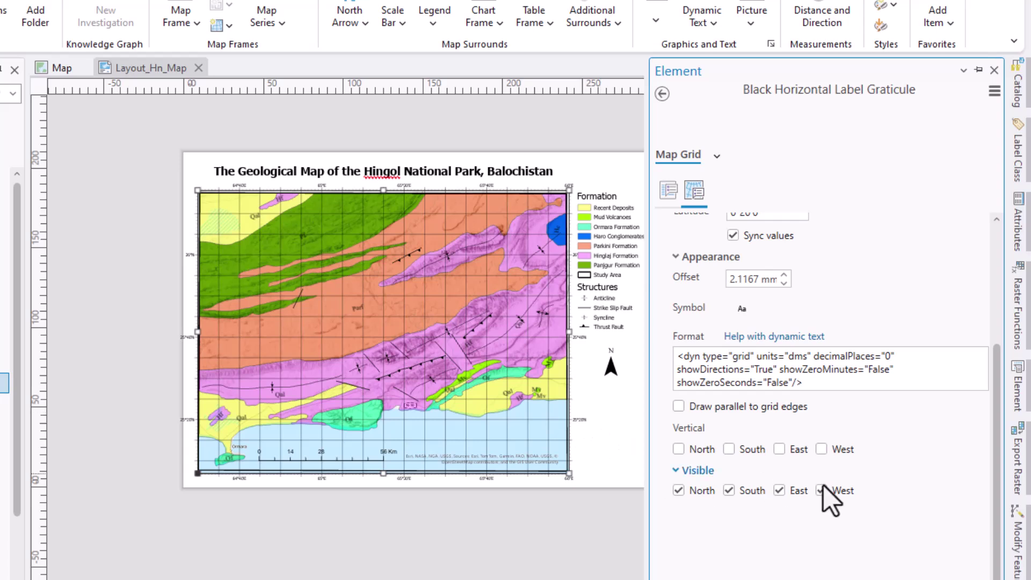
pyautogui.click(778, 490)
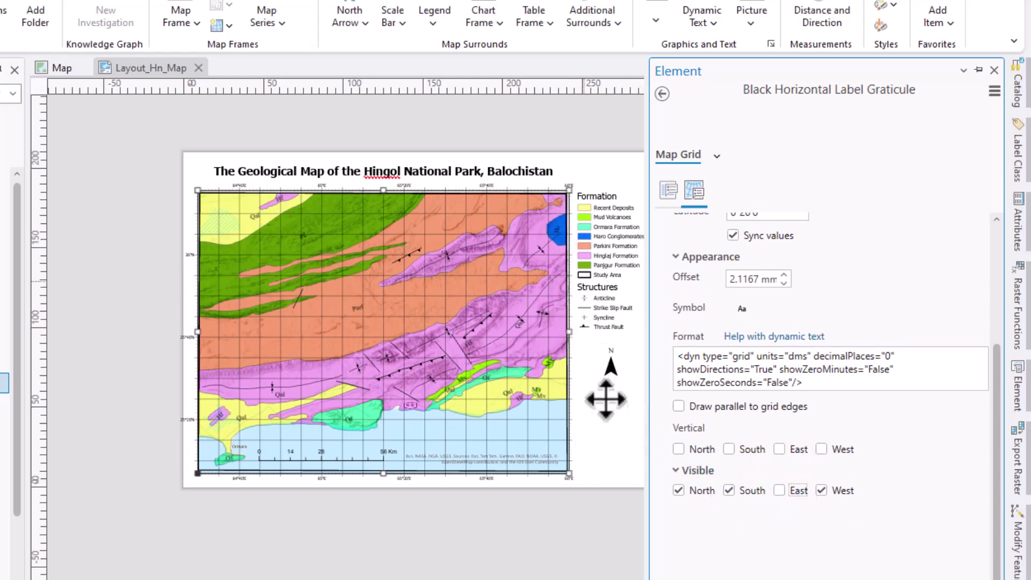
# - Remove the Gridlines component from the graticule
pyautogui.scroll(4, 752, 467)
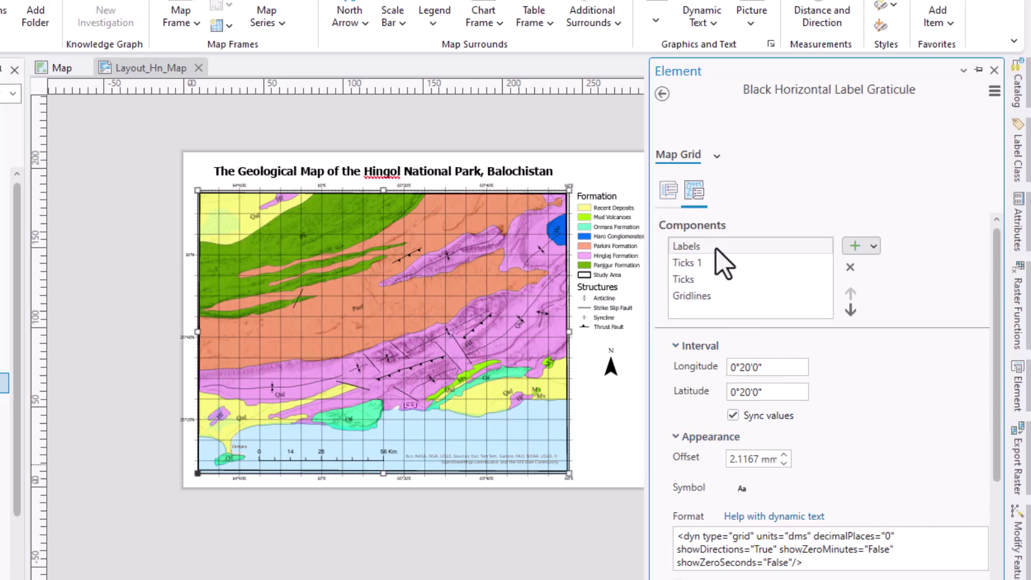
pyautogui.click(704, 263)
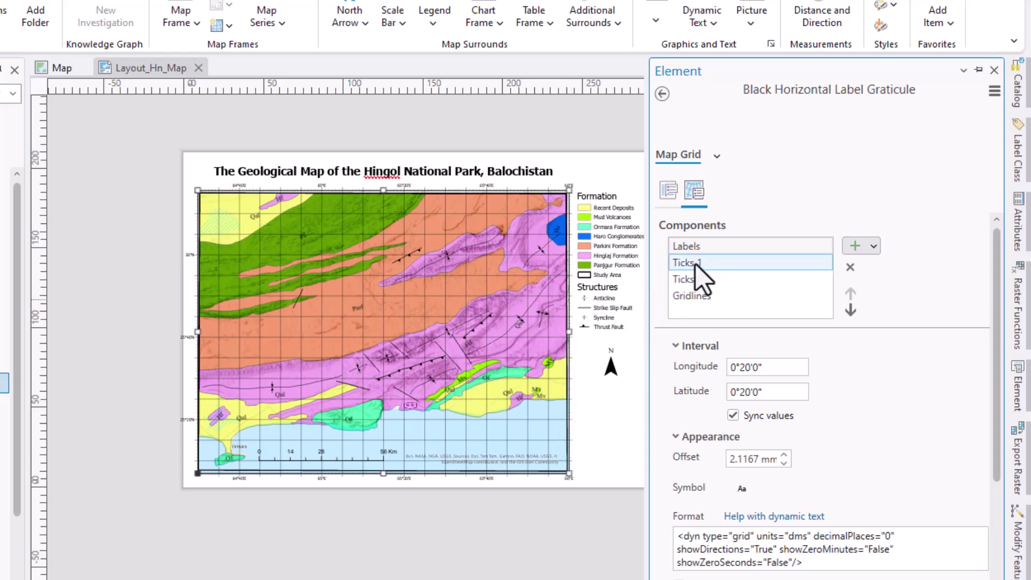
pyautogui.scroll(-5, 775, 564)
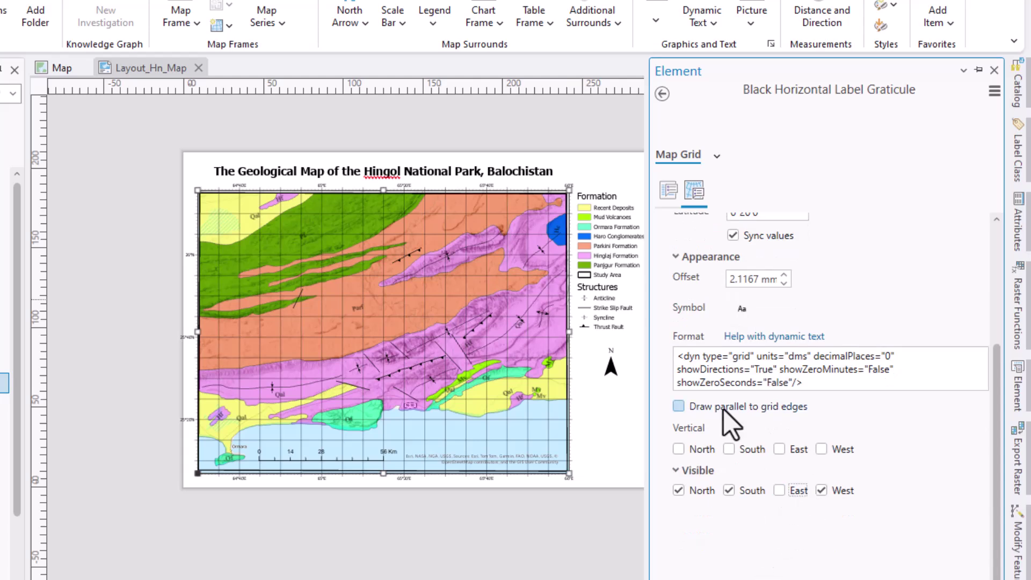
pyautogui.scroll(3, 727, 405)
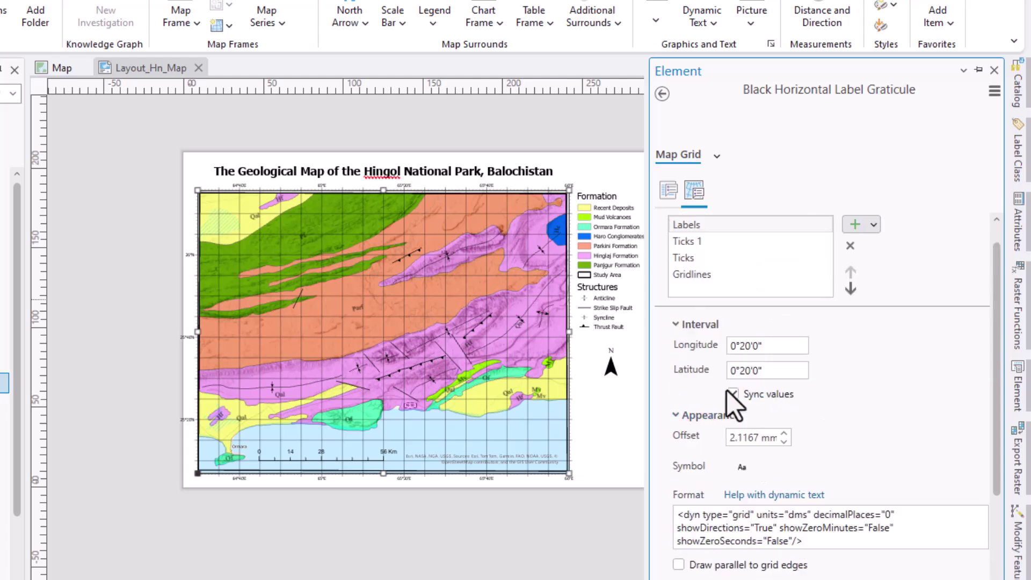
pyautogui.click(705, 274)
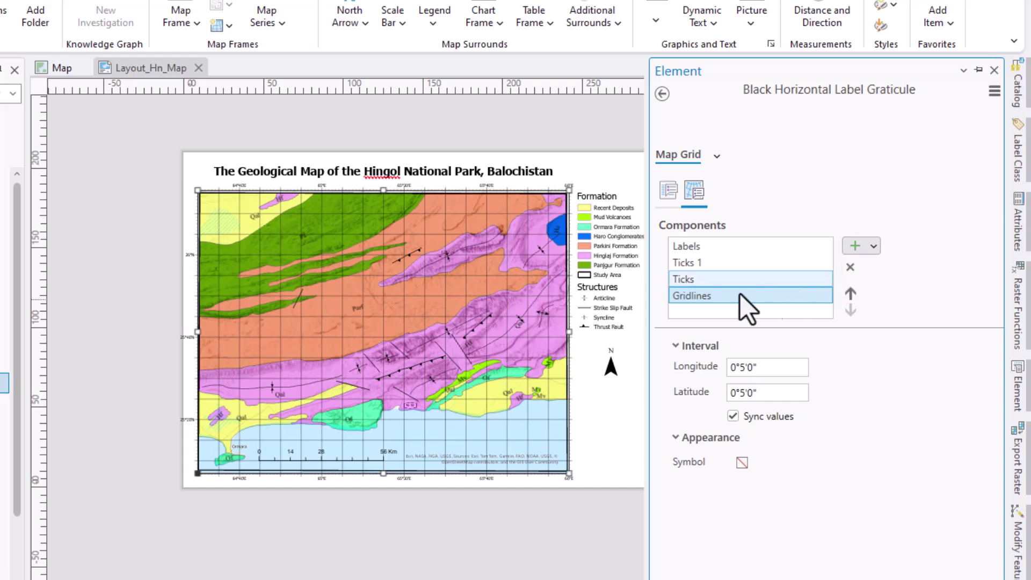
pyautogui.click(851, 267)
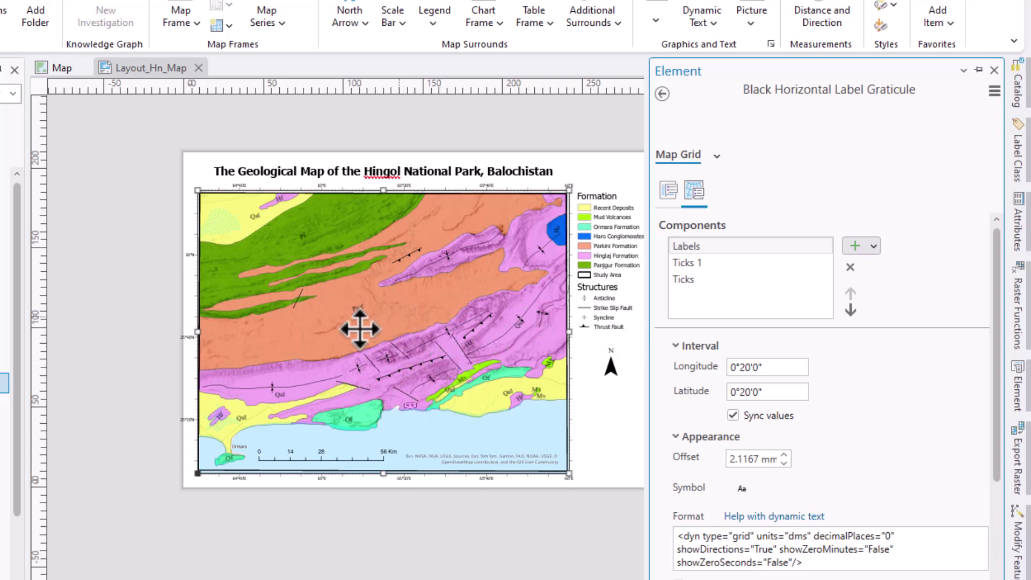
# - Try adding a new Gridlines component to the graticule and remove it again
pyautogui.click(873, 246)
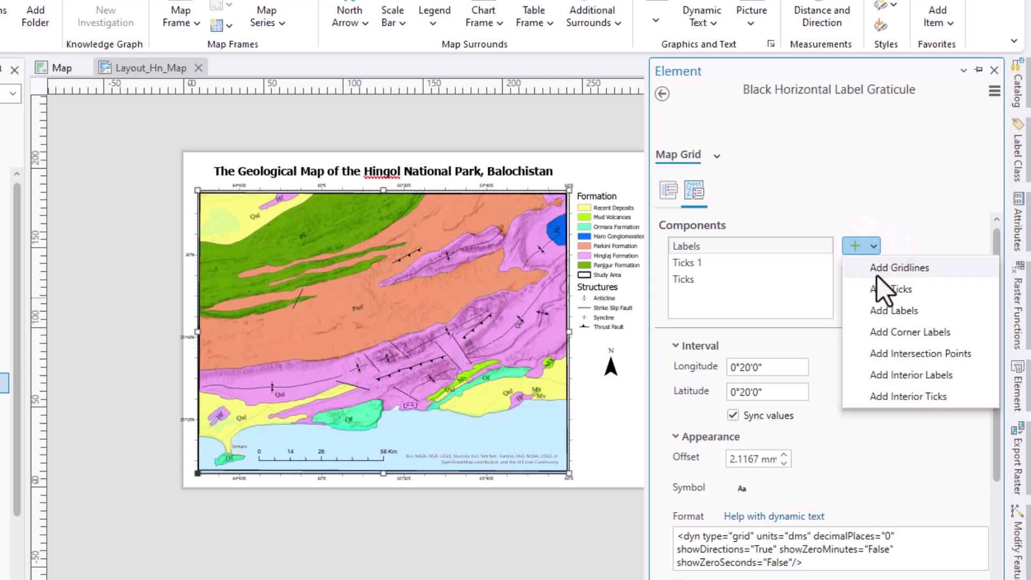
pyautogui.click(898, 268)
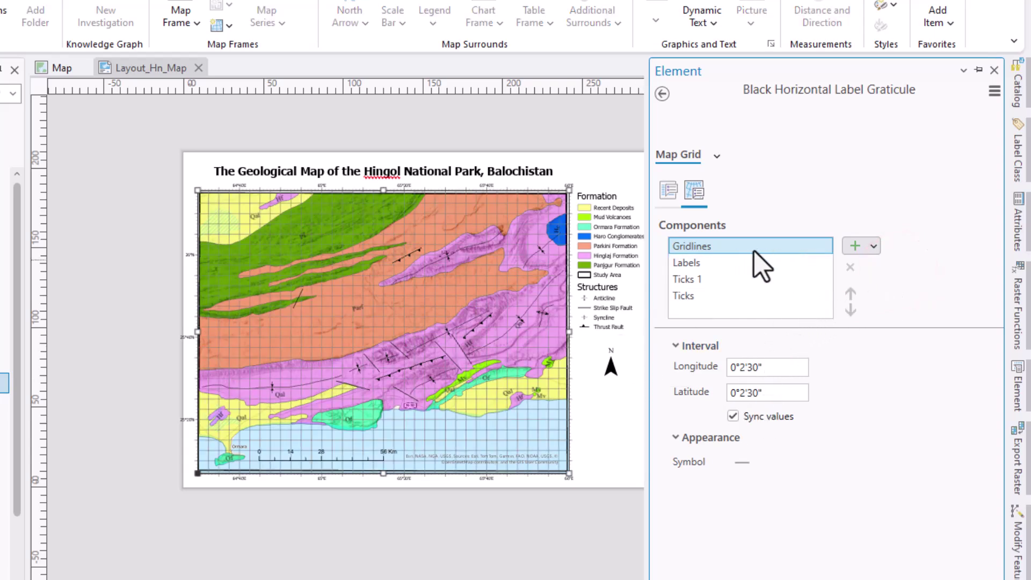
pyautogui.click(848, 268)
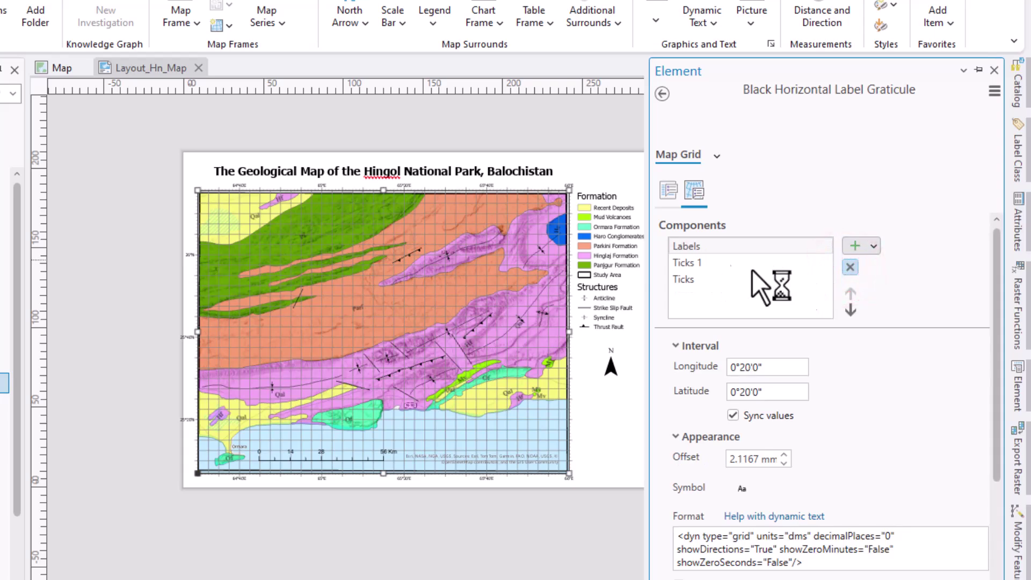
# - Move the Labels component below Ticks 1 in the graticule's component order and back above it
pyautogui.click(717, 250)
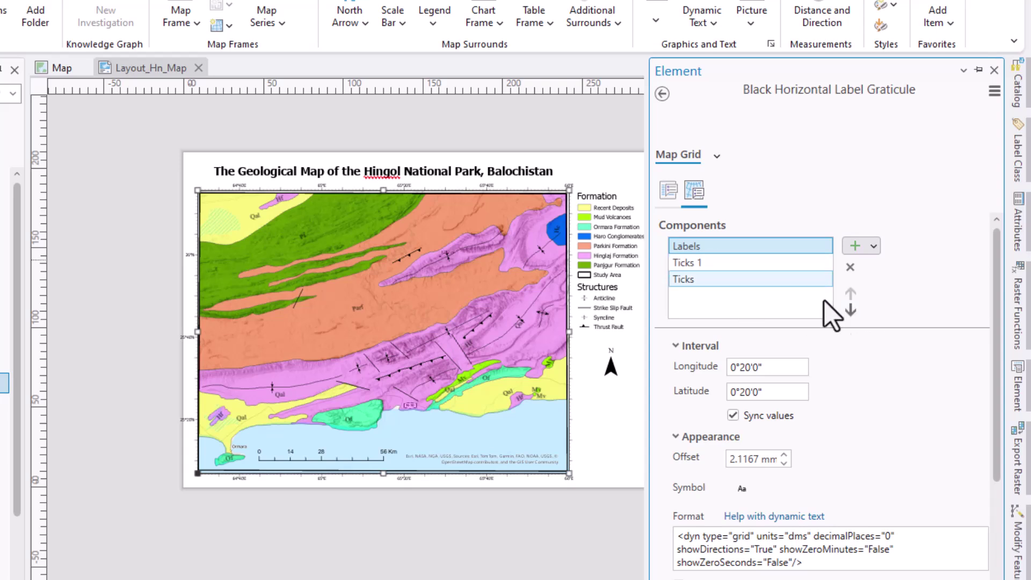
pyautogui.click(850, 310)
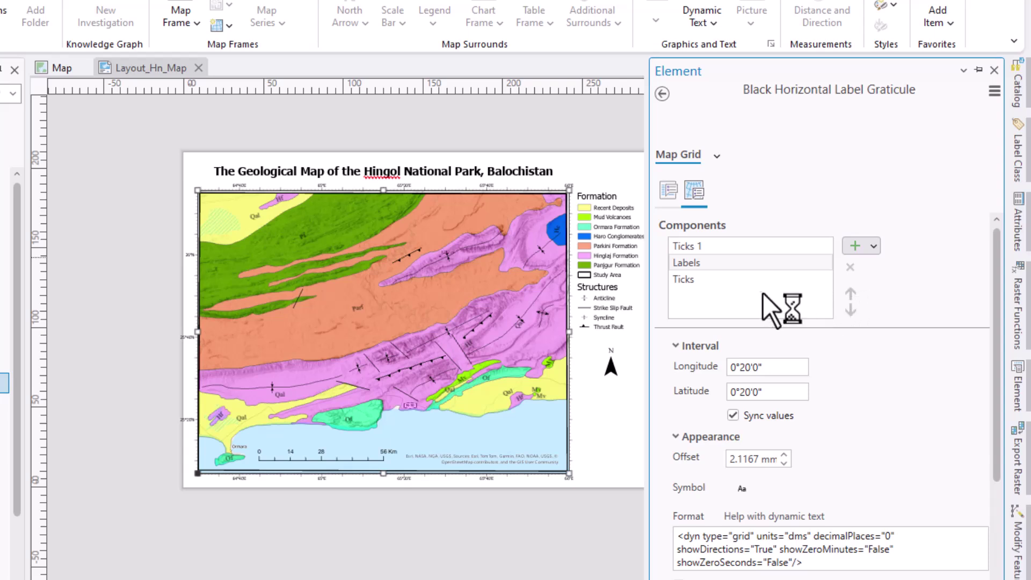
pyautogui.click(847, 291)
pyautogui.click(731, 301)
# - Make the graticule labels on the west side of the map frame vertical
pyautogui.scroll(-3, 783, 478)
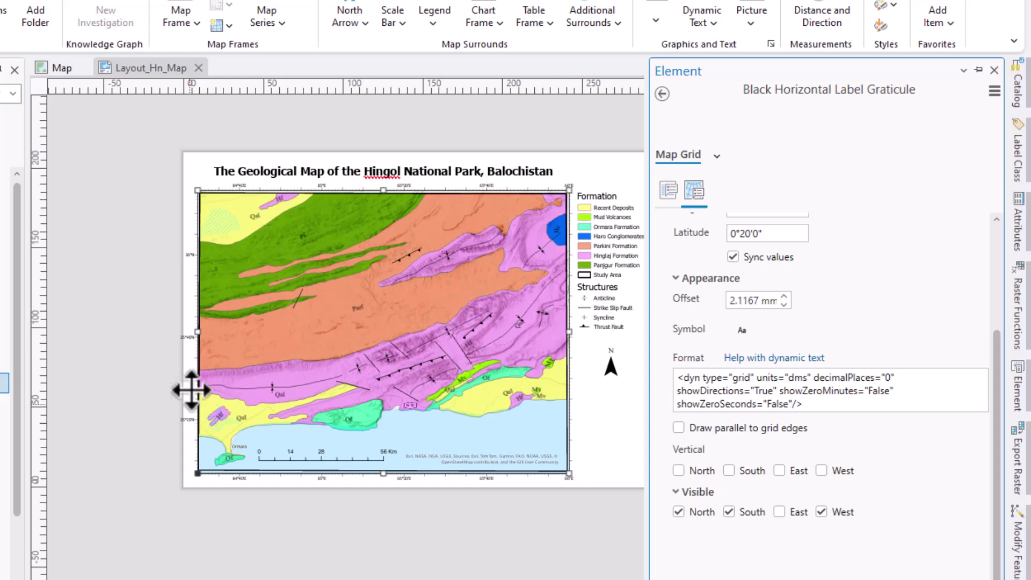
pyautogui.scroll(-1, 173, 344)
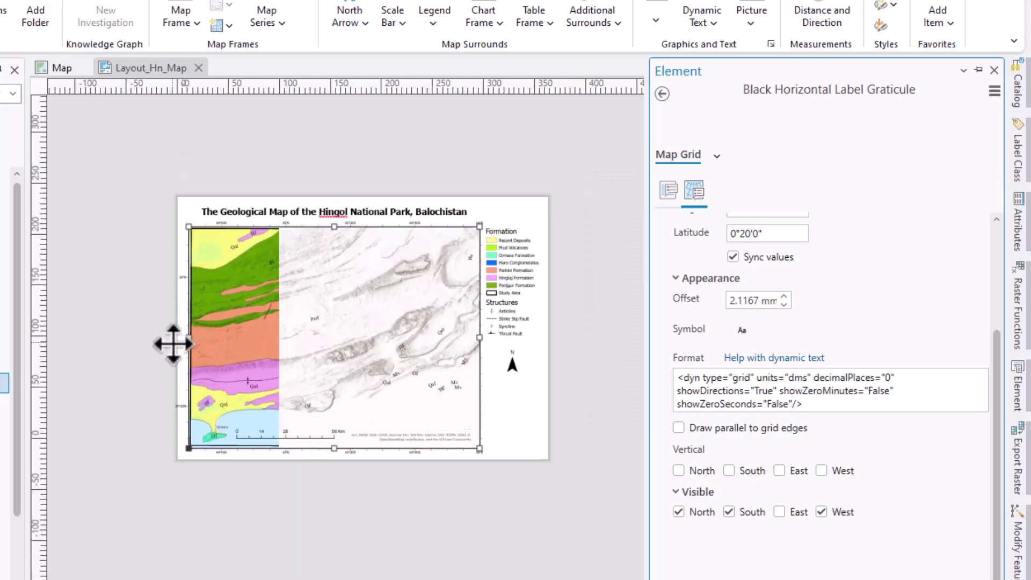
pyautogui.scroll(2, 173, 344)
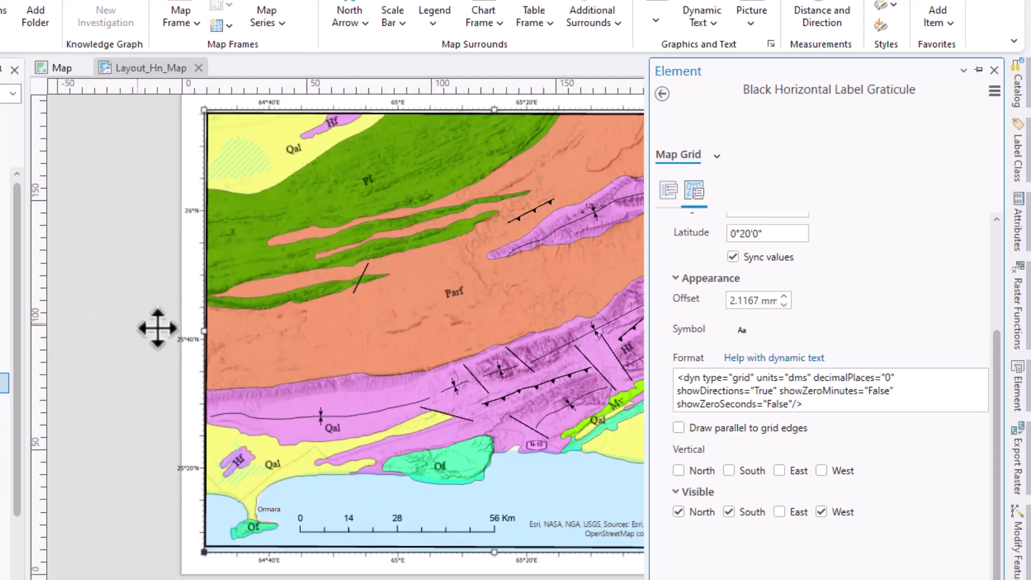
pyautogui.scroll(-1, 189, 322)
pyautogui.scroll(1, 202, 305)
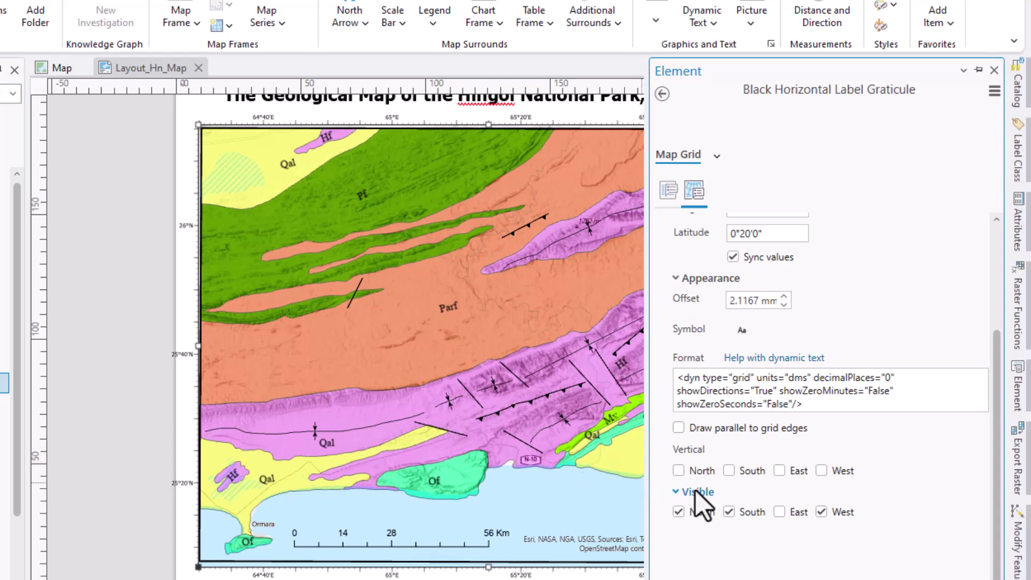
pyautogui.click(822, 471)
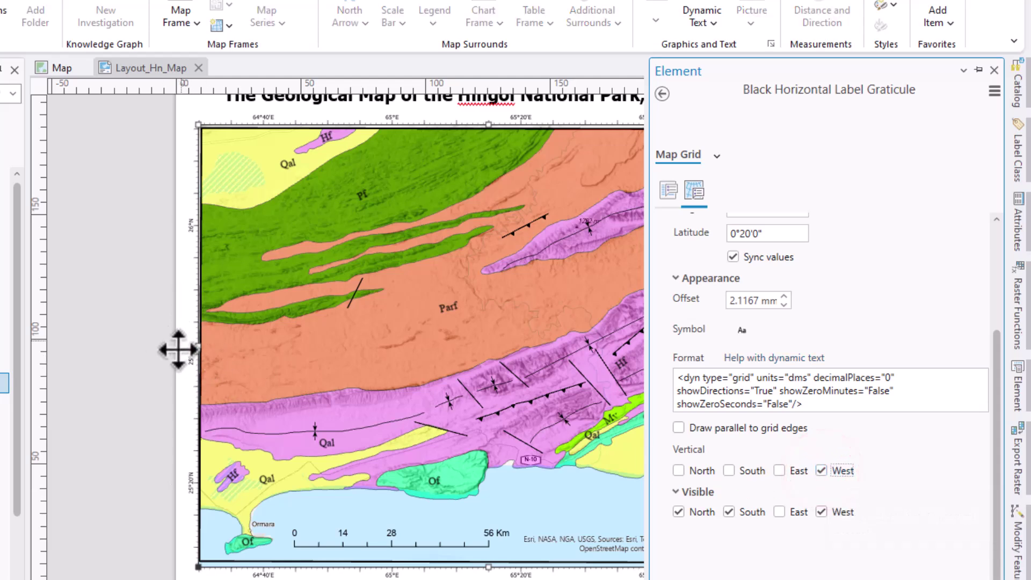
pyautogui.scroll(-2, 183, 344)
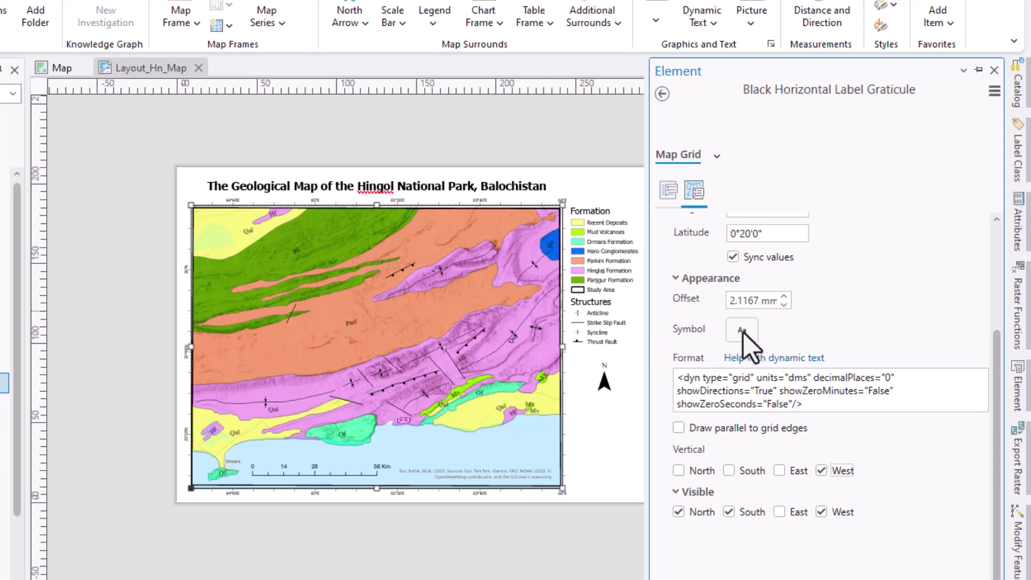
# - Check the text symbol and format settings of the graticule's labels
pyautogui.click(741, 332)
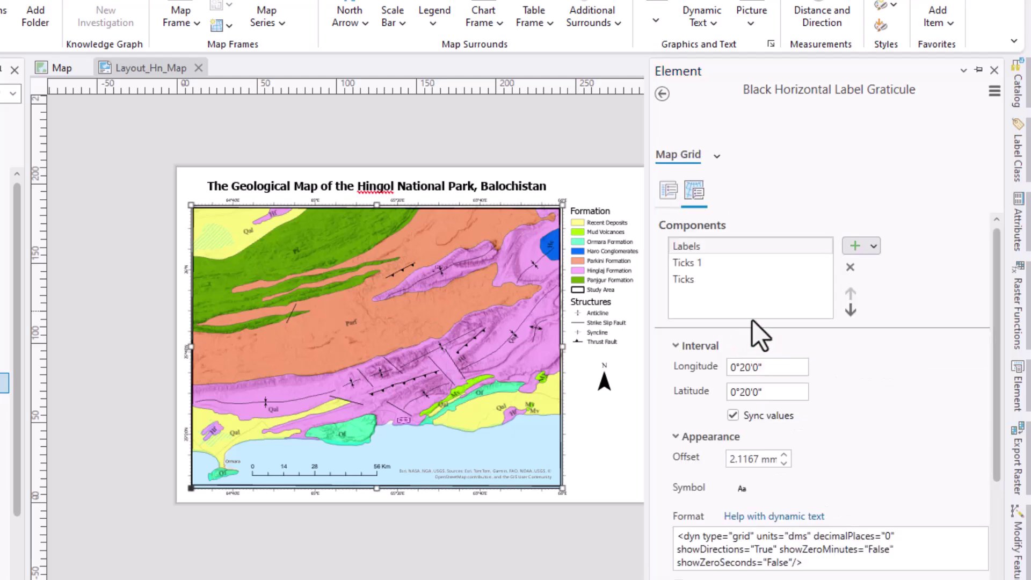
pyautogui.scroll(-2, 817, 383)
pyautogui.scroll(-1, 817, 382)
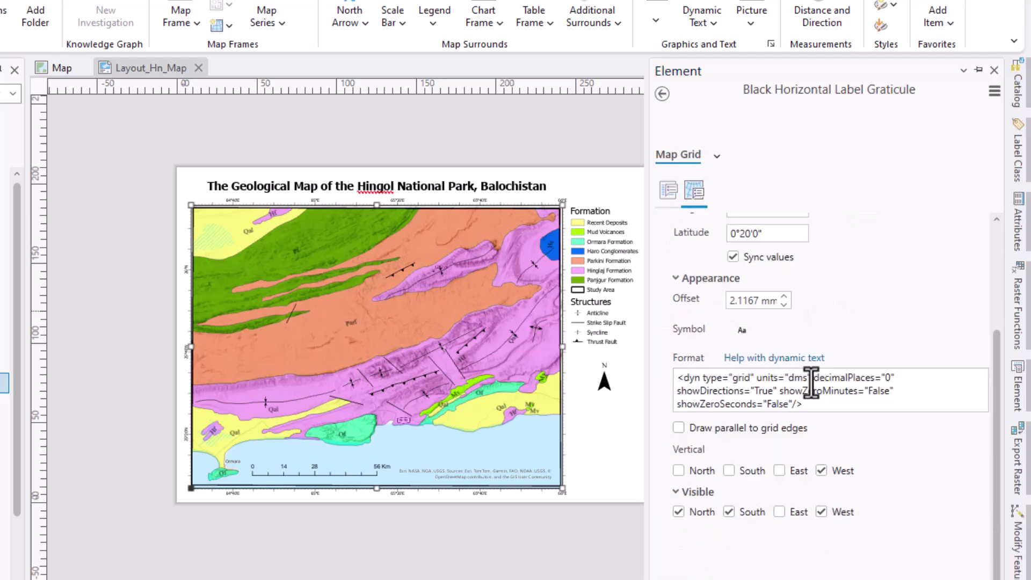
# - Change the graticule's label text to 12 pt Times New Roman and clear the map frame selection
pyautogui.scroll(2, 812, 383)
pyautogui.click(744, 450)
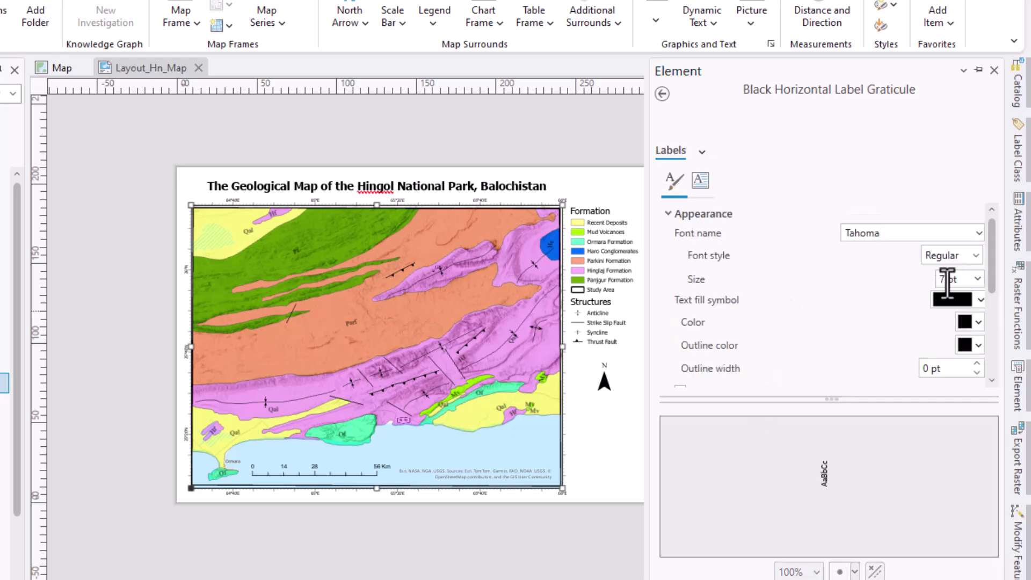
pyautogui.click(976, 280)
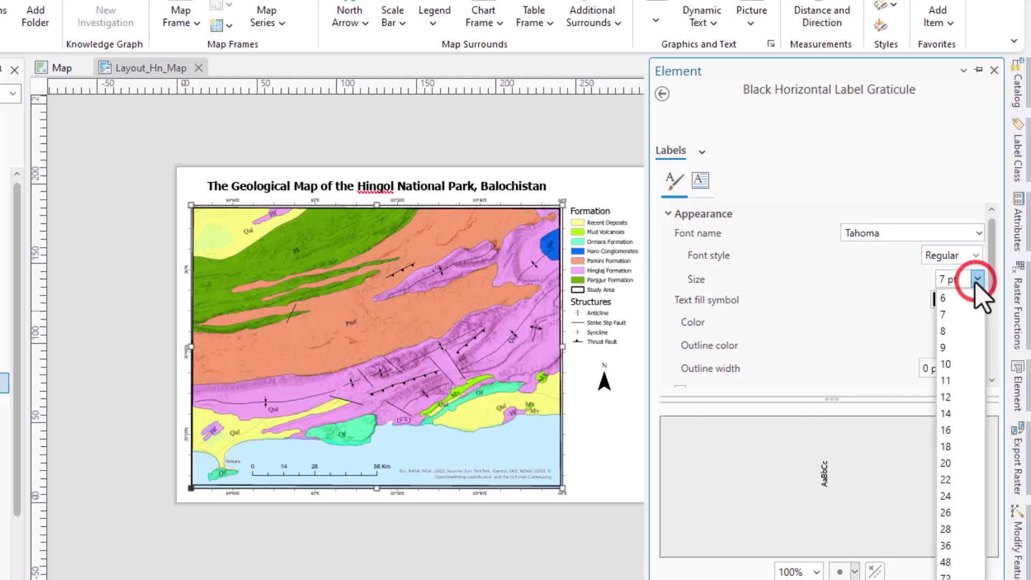
pyautogui.click(947, 399)
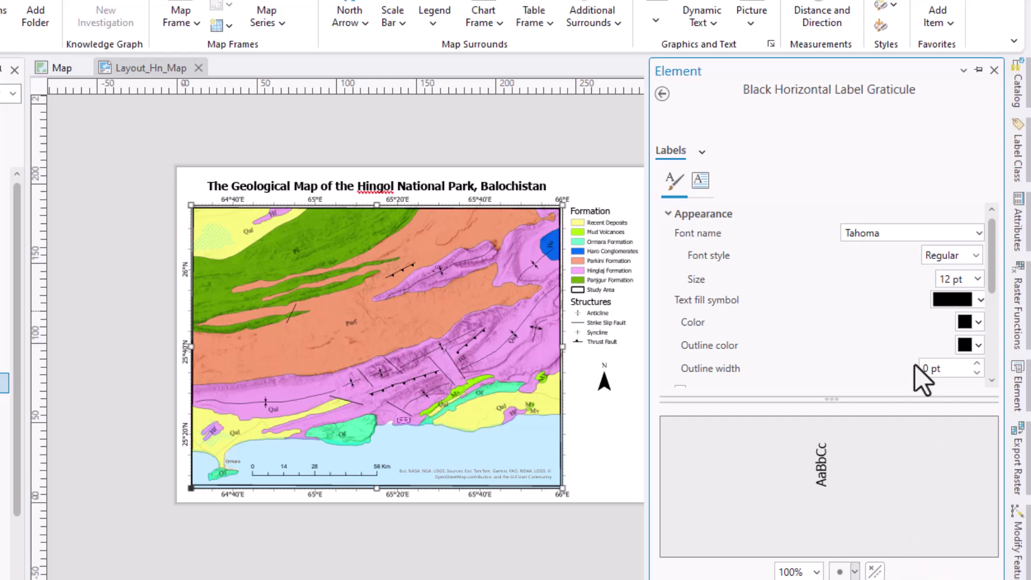
pyautogui.click(978, 233)
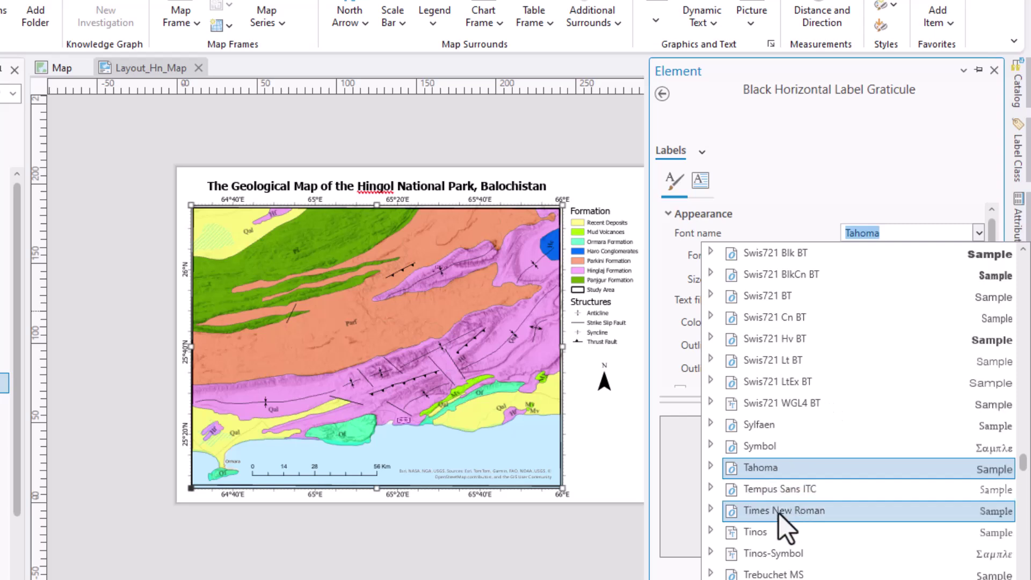
pyautogui.click(810, 511)
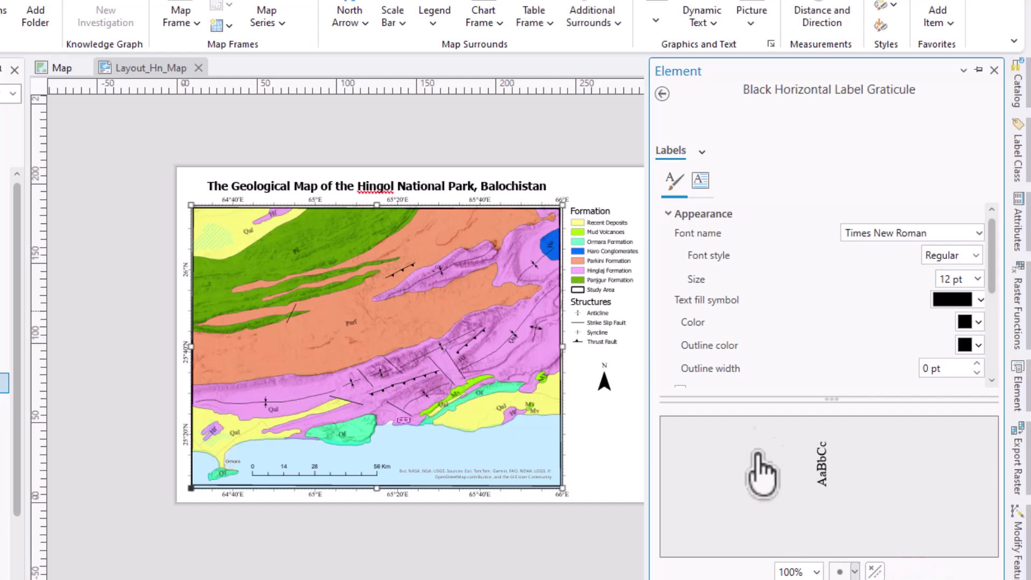
pyautogui.scroll(-2, 299, 380)
pyautogui.scroll(2, 537, 397)
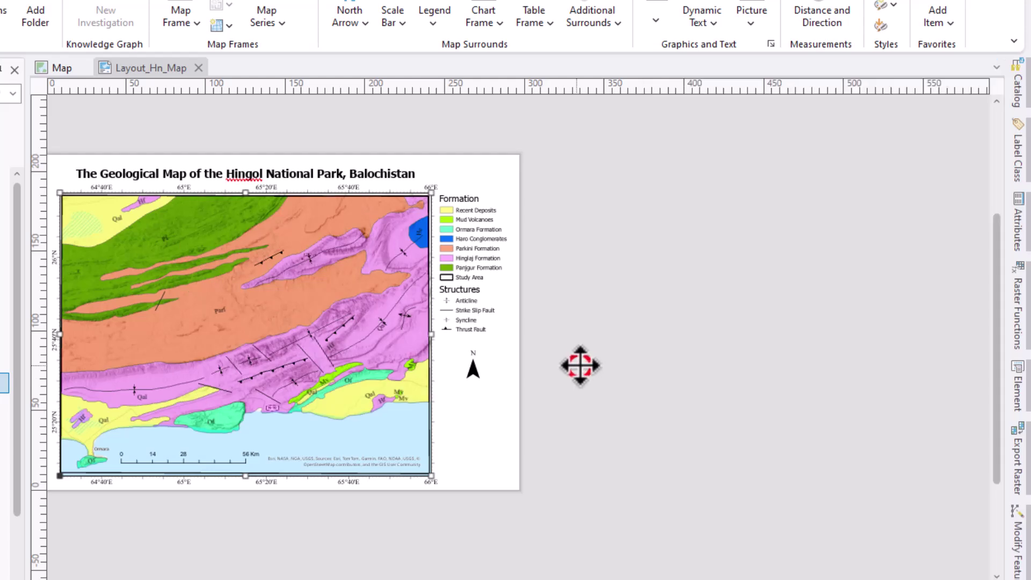
pyautogui.click(580, 365)
pyautogui.click(531, 331)
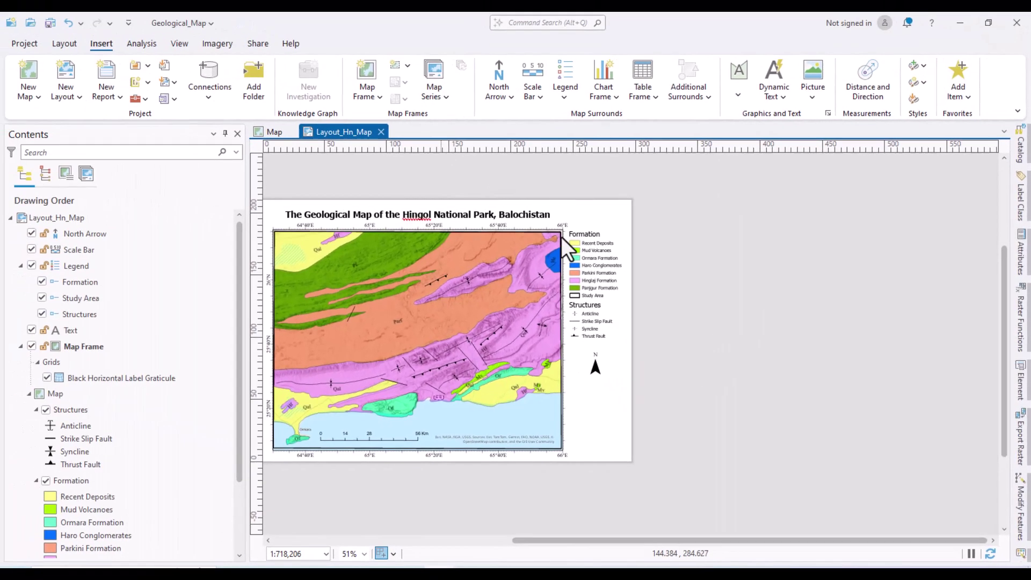
# - Draw a rectangle graphic around the legend and north arrow, beside the map frame
pyautogui.scroll(2, 617, 287)
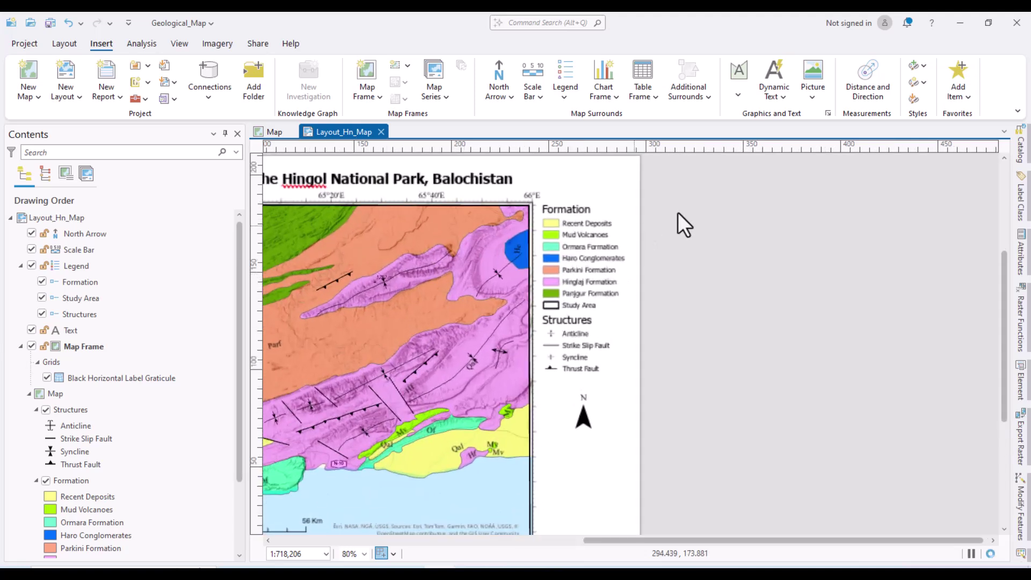
pyautogui.click(737, 96)
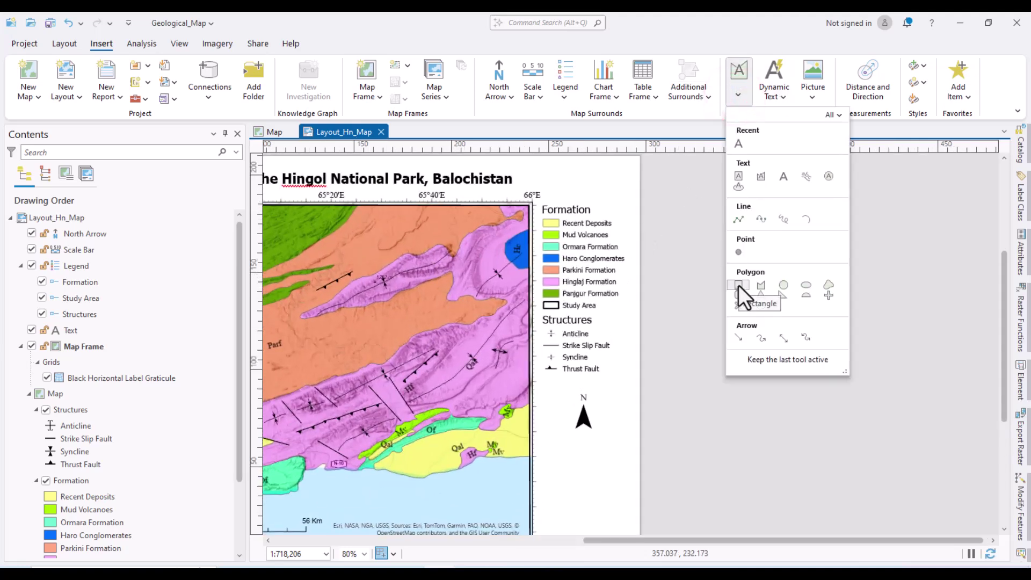
pyautogui.click(739, 285)
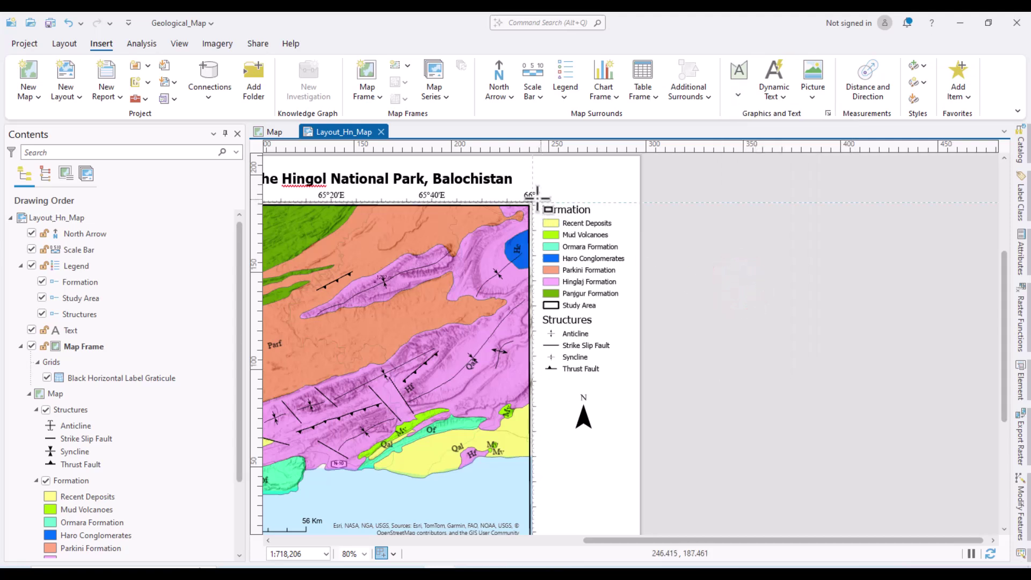
pyautogui.moveTo(542, 197); pyautogui.dragTo(582, 403)
pyautogui.scroll(-2, 577, 368)
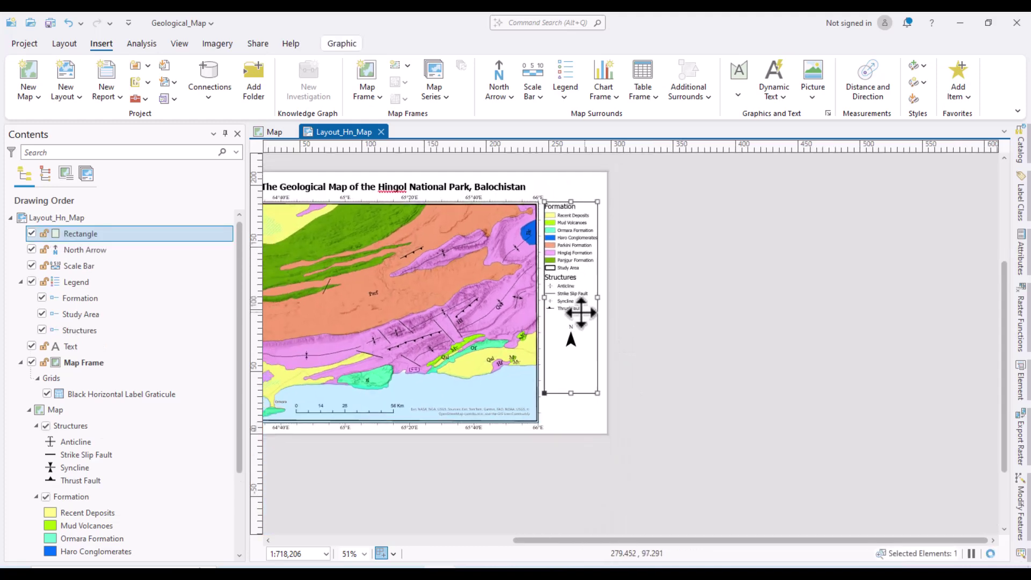
# - Resize the rectangle around the legend to about 50 by 177 mm, level with the bottom of the map frame, and deselect it
pyautogui.scroll(5, 582, 430)
pyautogui.moveTo(623, 286); pyautogui.dragTo(651, 404)
pyautogui.scroll(-5, 650, 427)
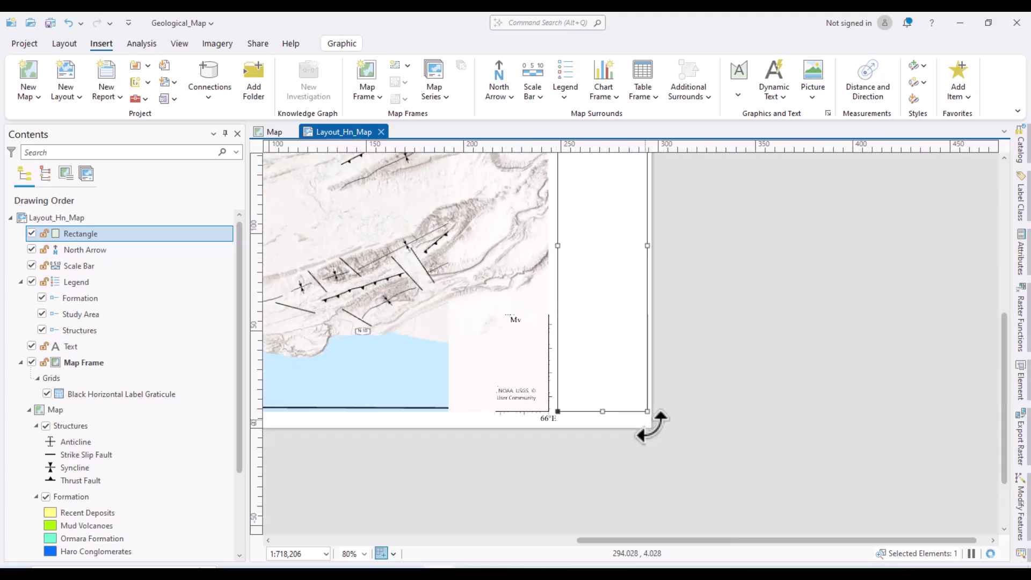
pyautogui.scroll(4, 616, 207)
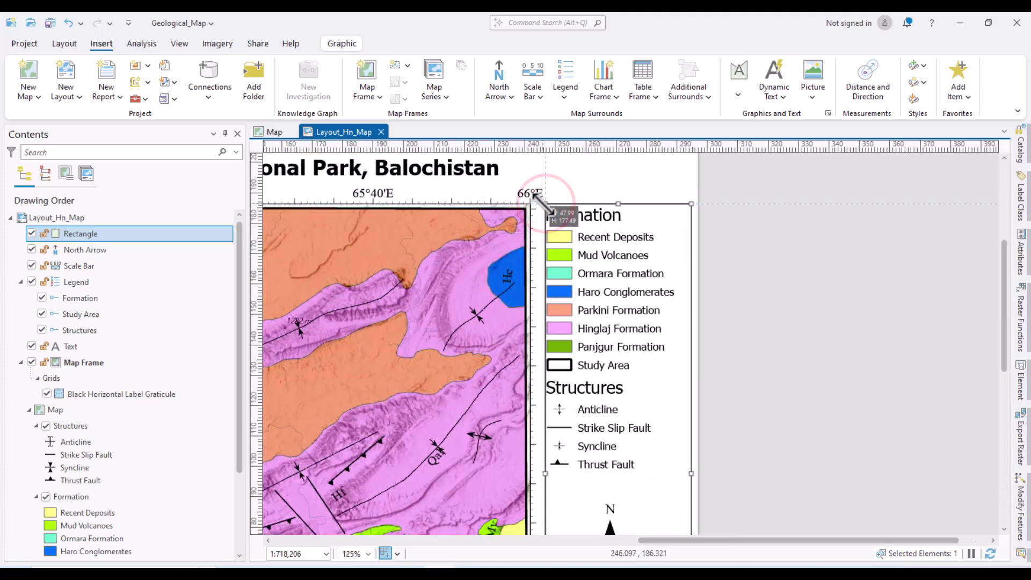
pyautogui.moveTo(544, 474); pyautogui.dragTo(537, 474)
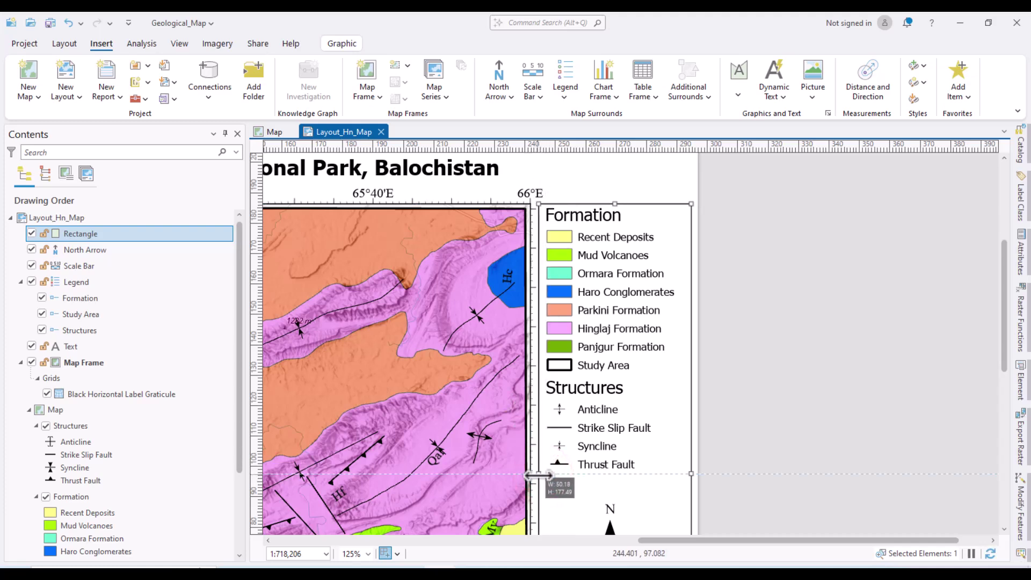
pyautogui.scroll(-3, 603, 311)
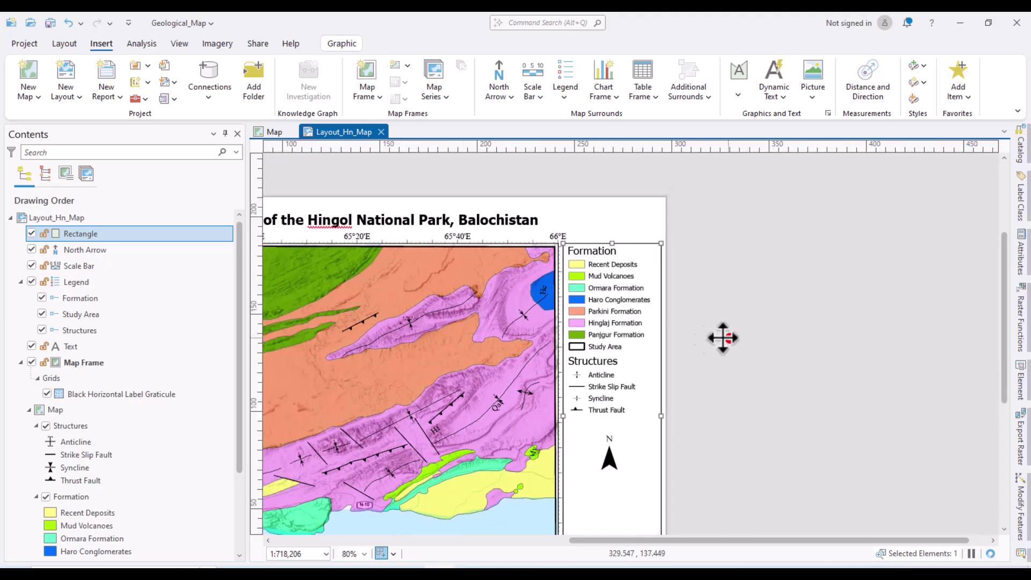
pyautogui.click(729, 338)
pyautogui.scroll(-2, 727, 338)
pyautogui.click(681, 350)
pyautogui.scroll(-3, 720, 361)
pyautogui.scroll(3, 759, 345)
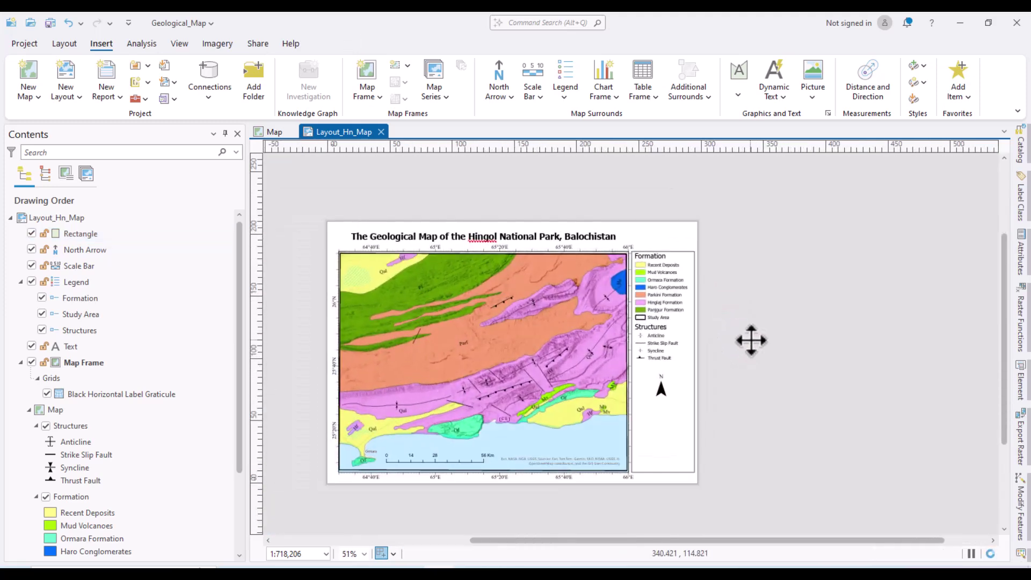
# - Examine the overall layout composition and the short strike slip fault crossing the Panjgur Formation northwest of the Parf label
pyautogui.click(557, 232)
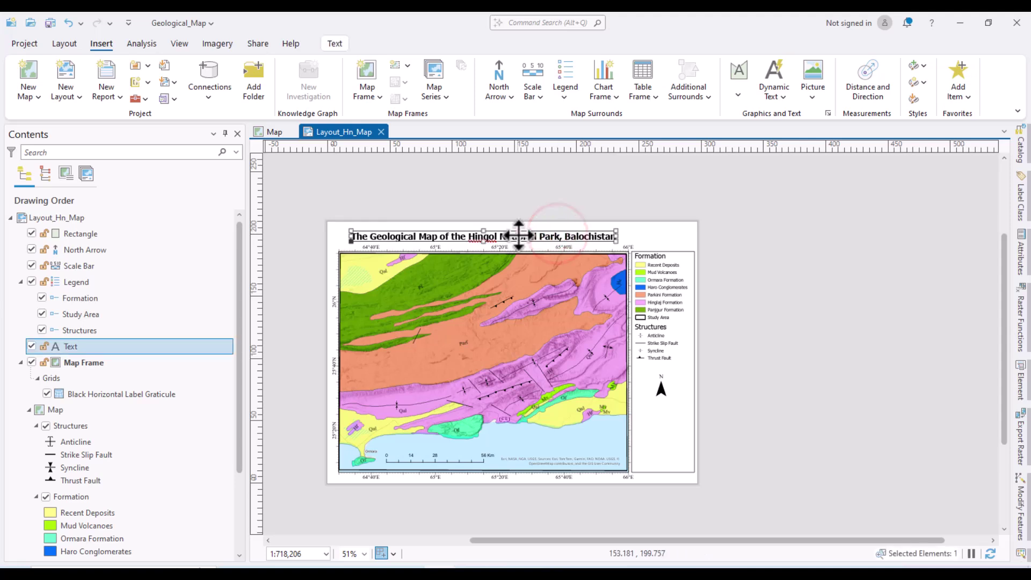
pyautogui.click(794, 273)
pyautogui.scroll(-2, 652, 322)
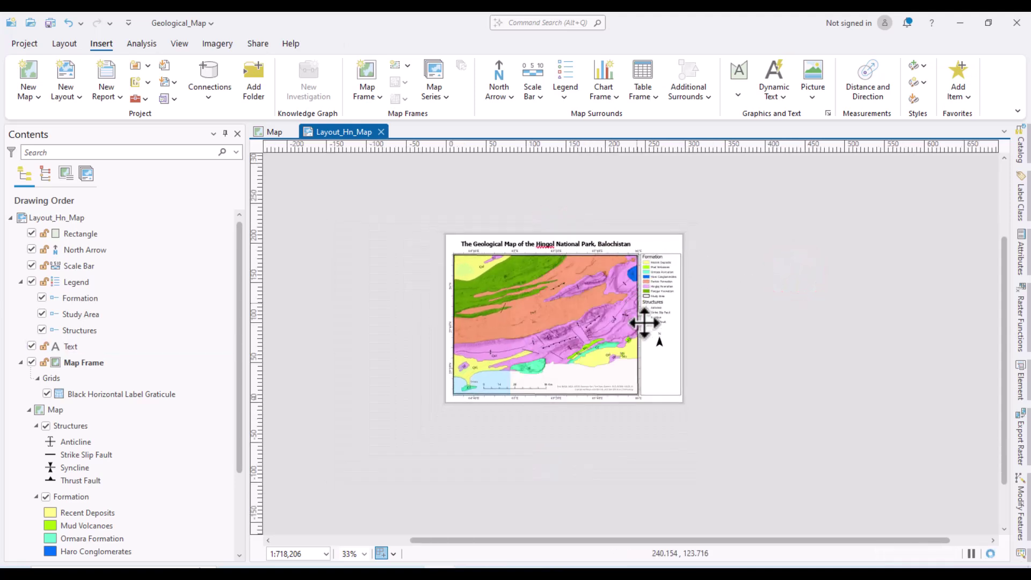
pyautogui.scroll(2, 609, 319)
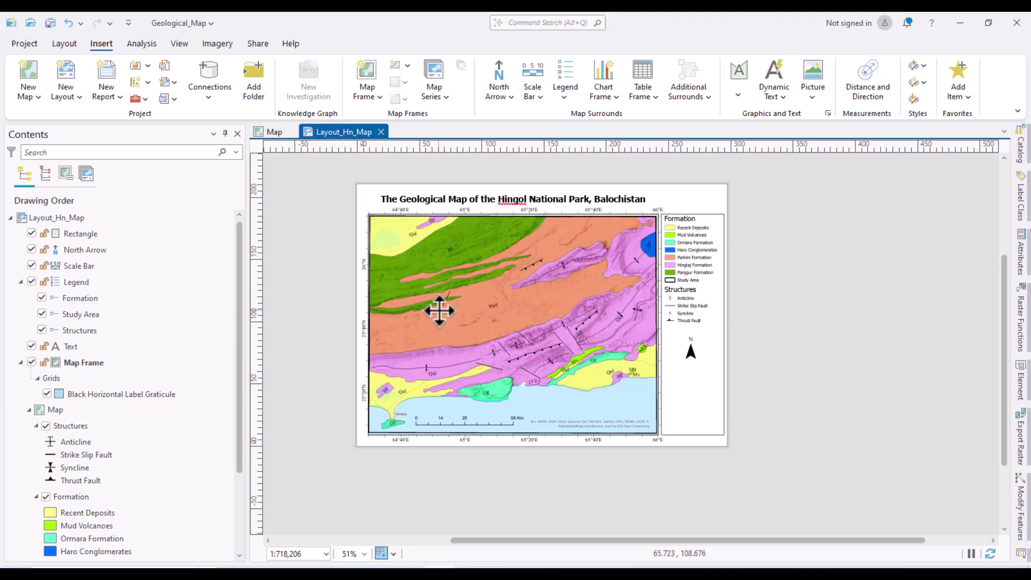
pyautogui.scroll(4, 433, 307)
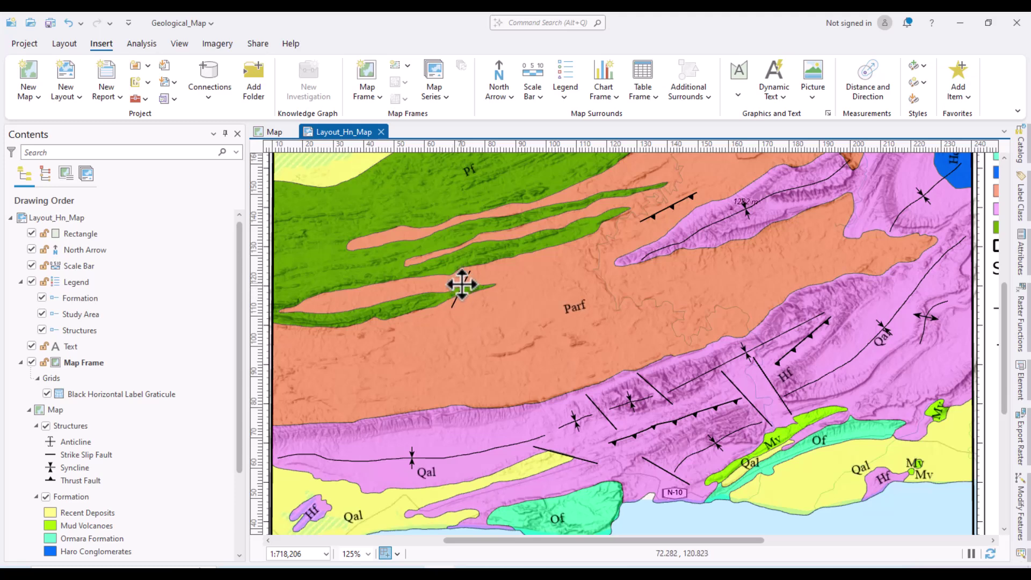
pyautogui.scroll(-2, 464, 299)
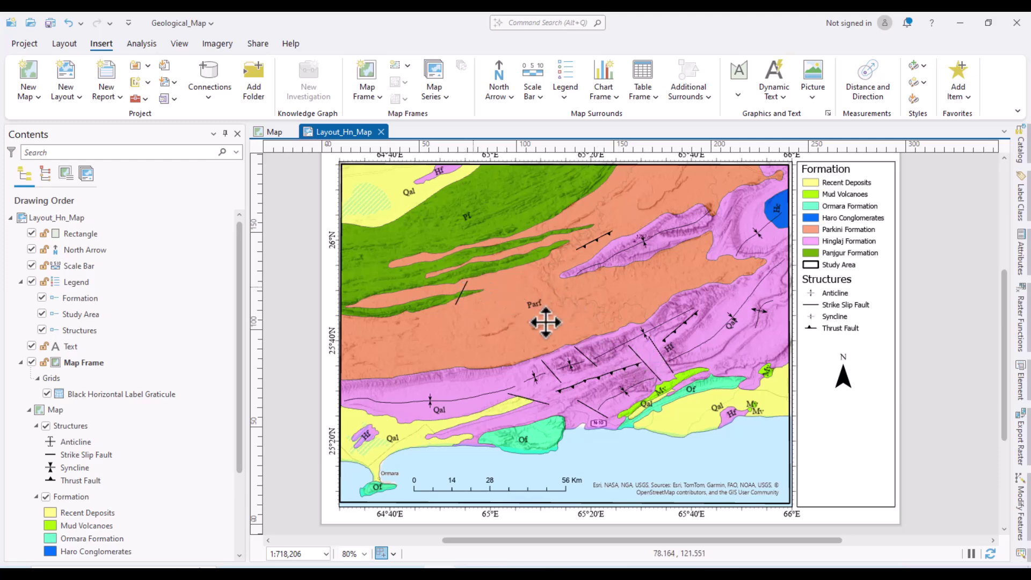
pyautogui.scroll(-2, 525, 311)
pyautogui.scroll(4, 481, 310)
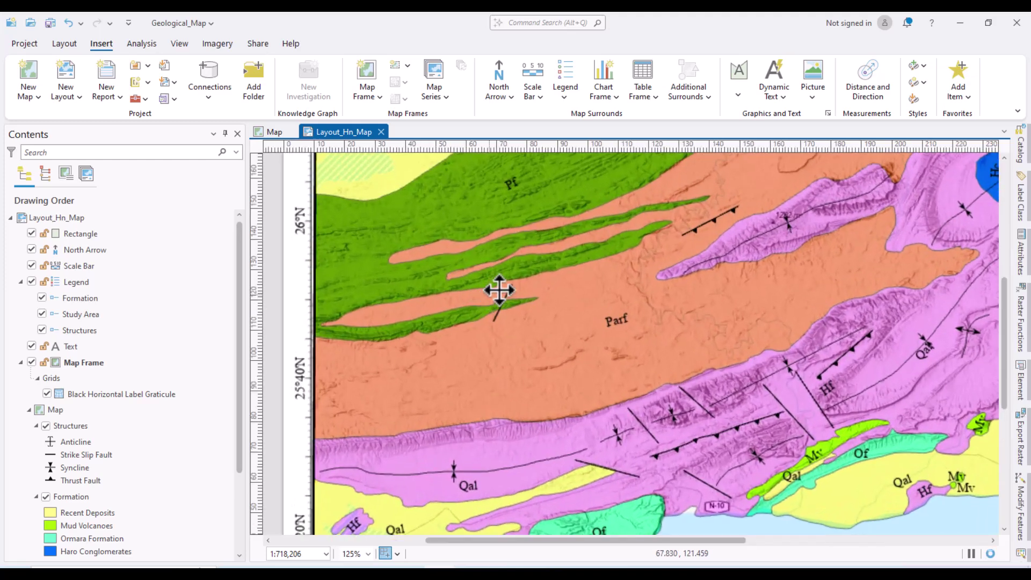
# - Draw a half-arrow line graphic along the west side of the short strike slip fault, pointing northeast with its barb on the outer side
pyautogui.click(740, 100)
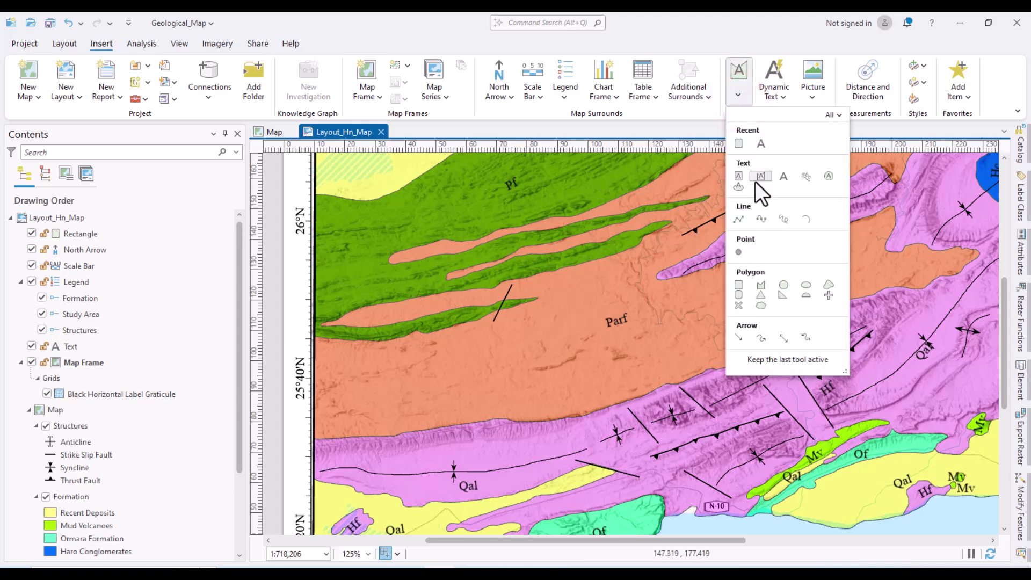
pyautogui.click(737, 219)
pyautogui.scroll(4, 487, 298)
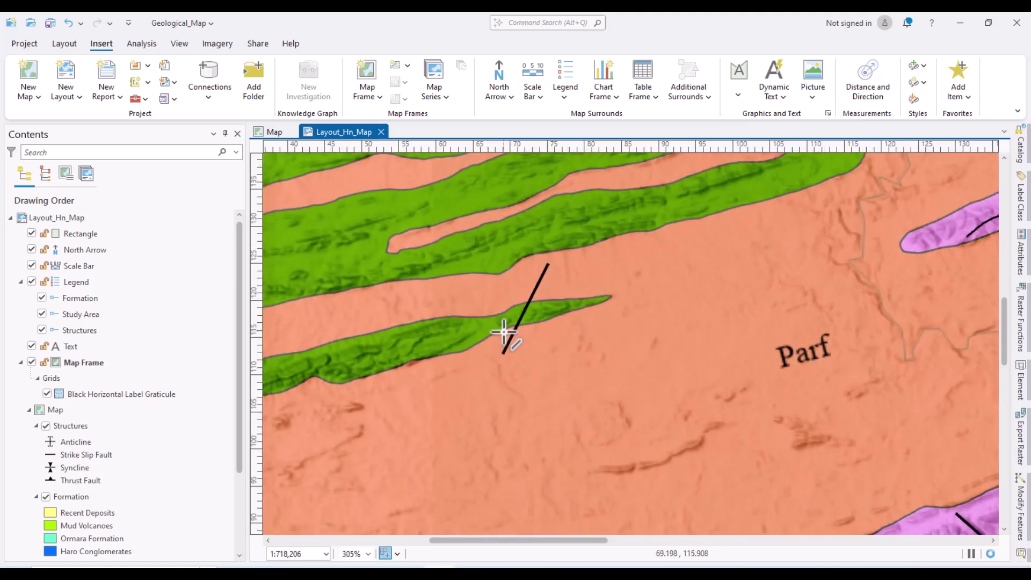
pyautogui.click(504, 331)
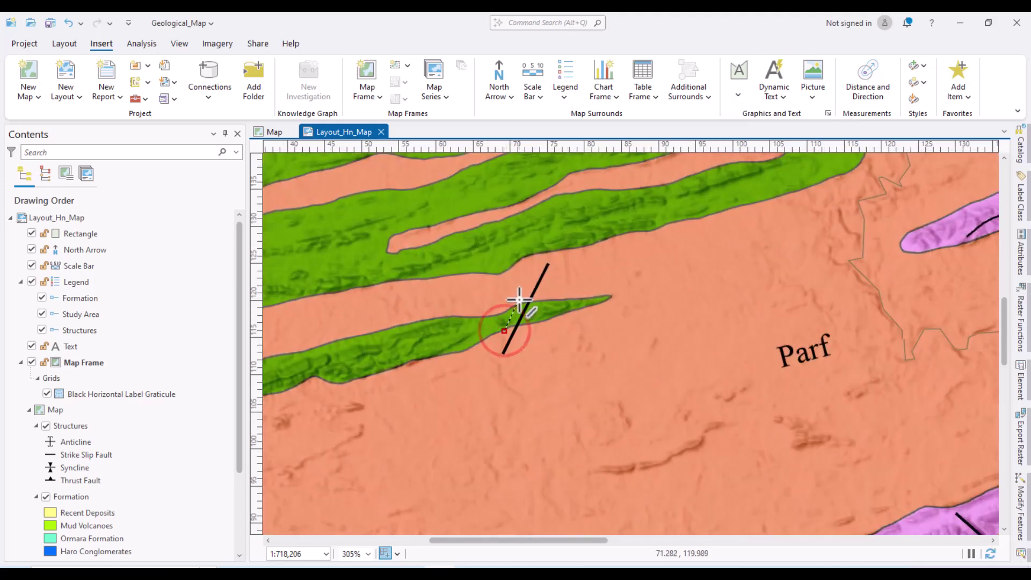
pyautogui.click(519, 305)
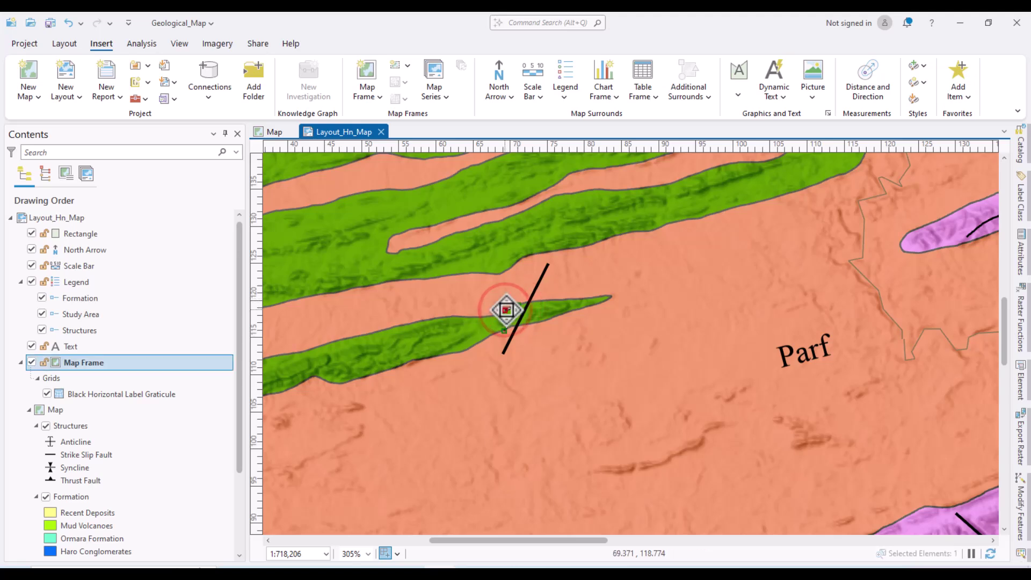
pyautogui.rightClick(505, 309)
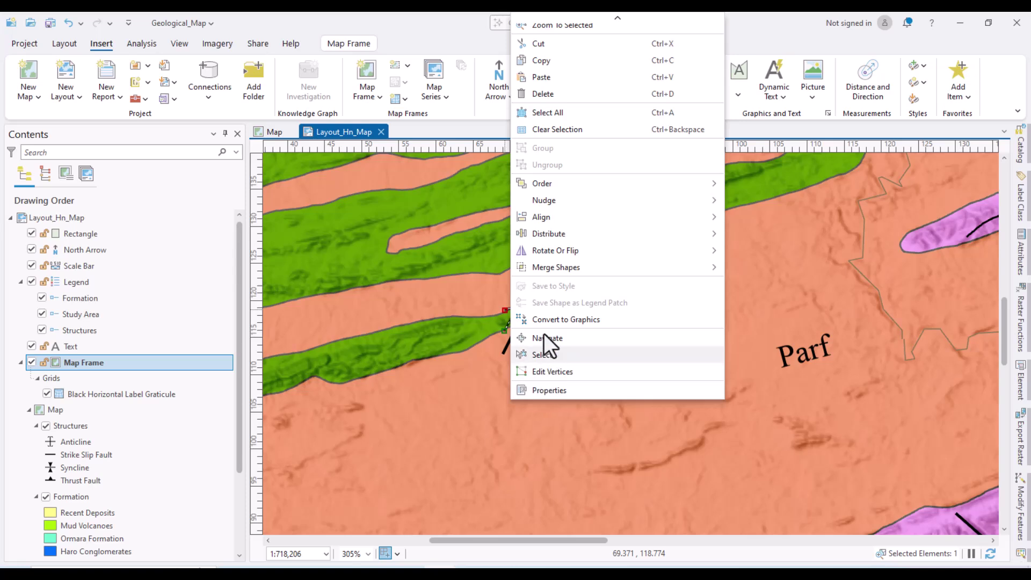
pyautogui.click(504, 310)
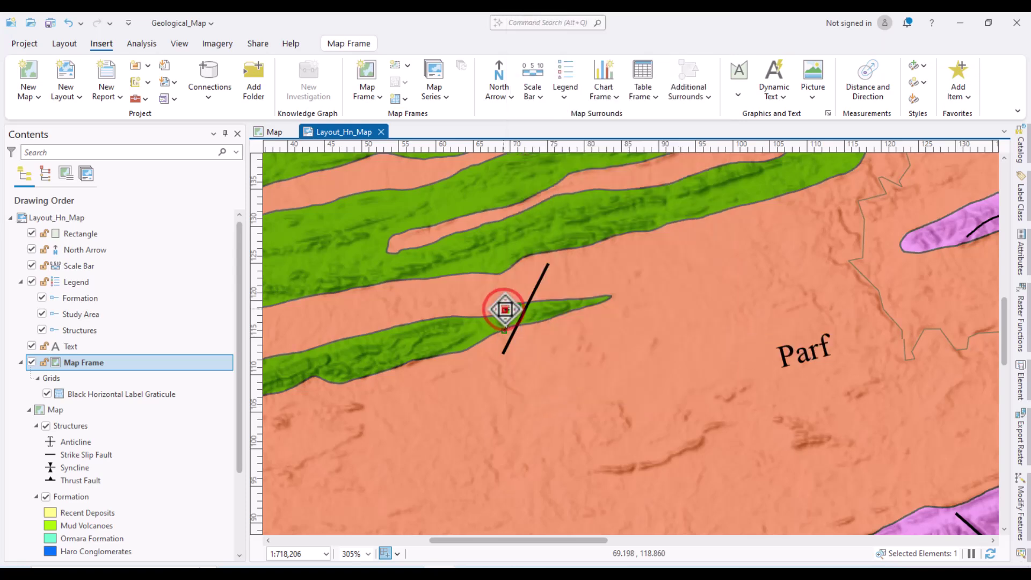
pyautogui.rightClick(504, 309)
pyautogui.press('Escape')
pyautogui.click(504, 313)
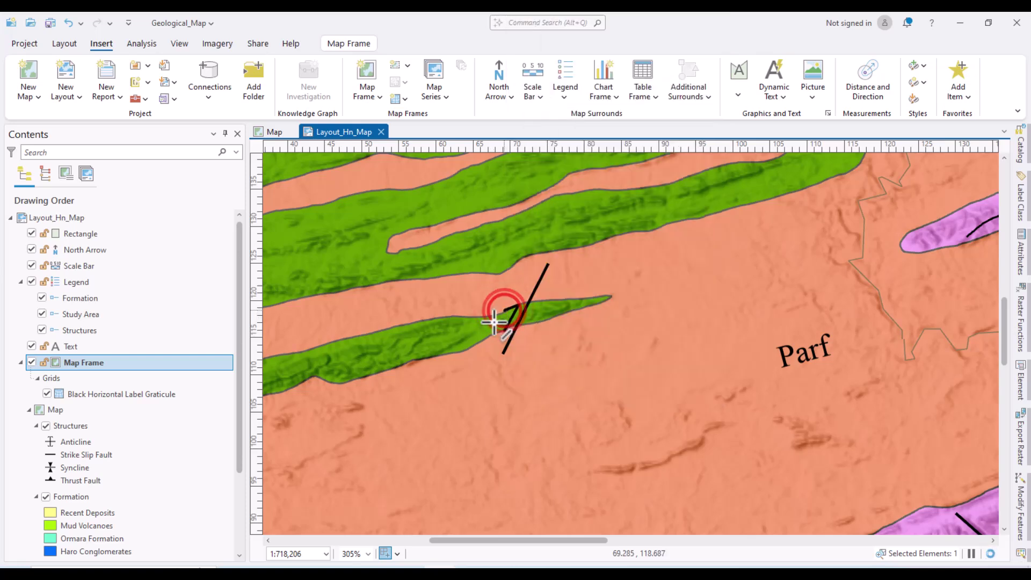
pyautogui.doubleClick(516, 327)
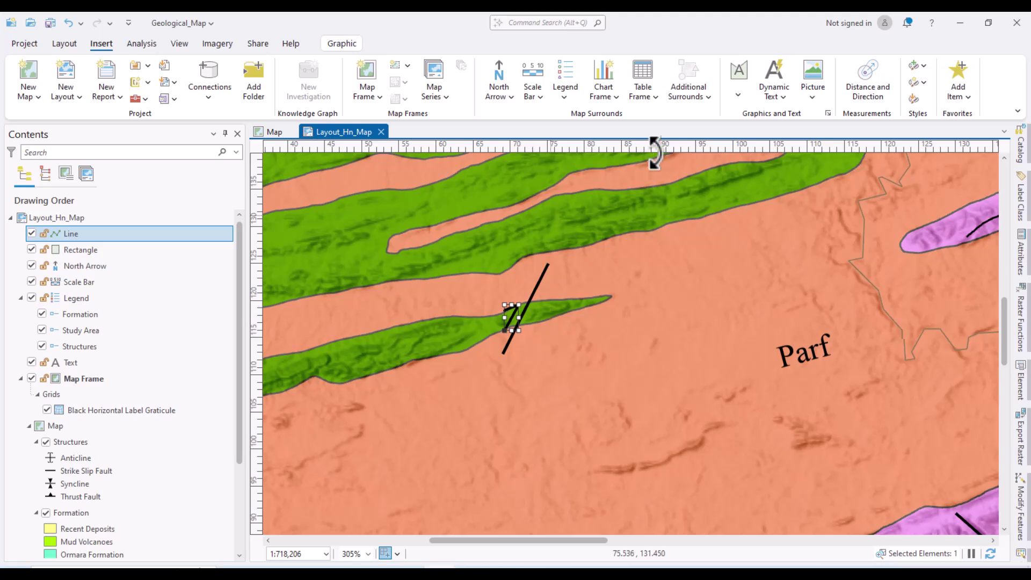
# - Draw a second half-arrow line graphic along the east side of the same strike slip fault, pointing southwest with its barb outward
pyautogui.click(739, 96)
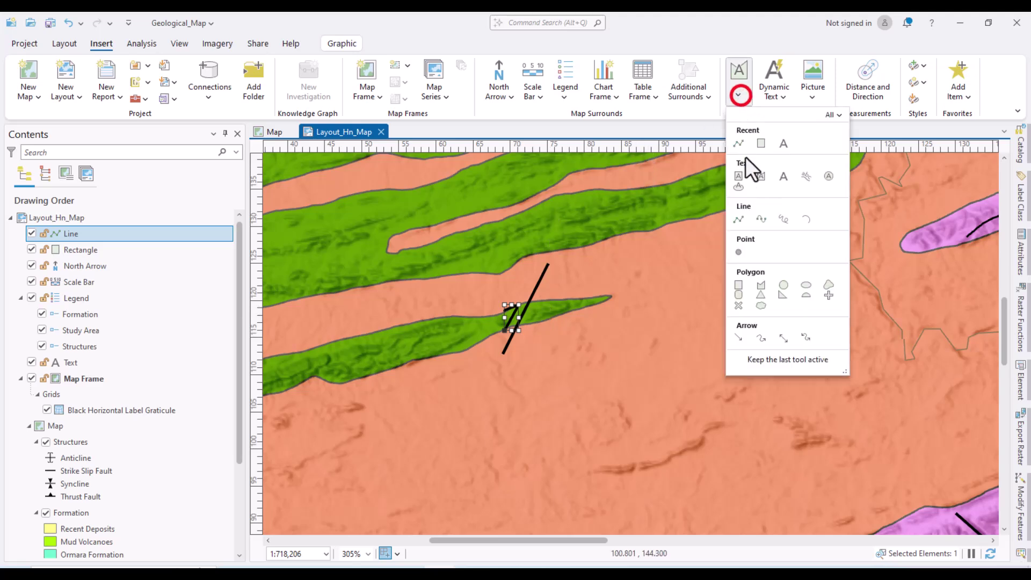
pyautogui.click(739, 222)
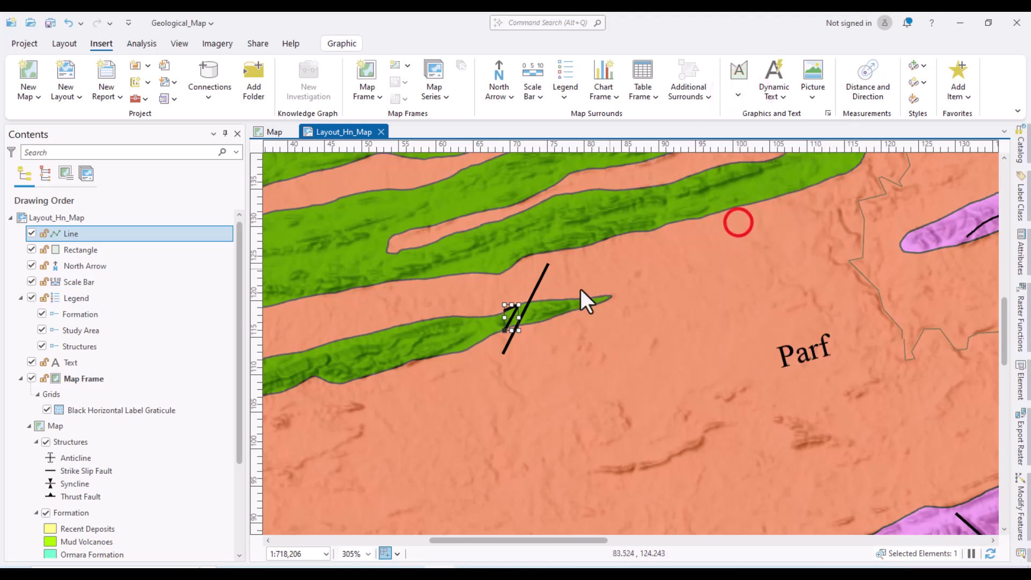
pyautogui.click(530, 304)
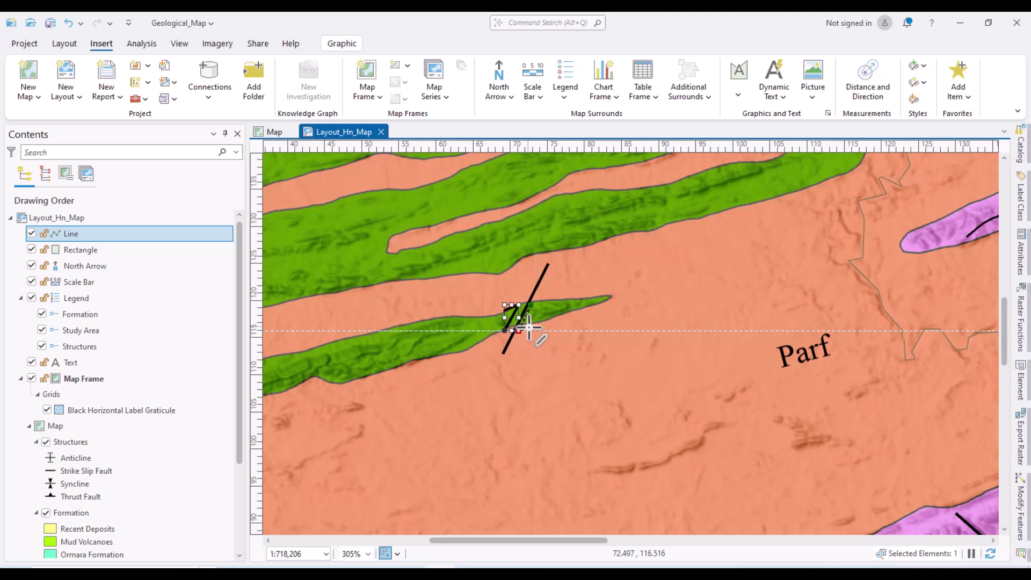
pyautogui.scroll(4, 539, 325)
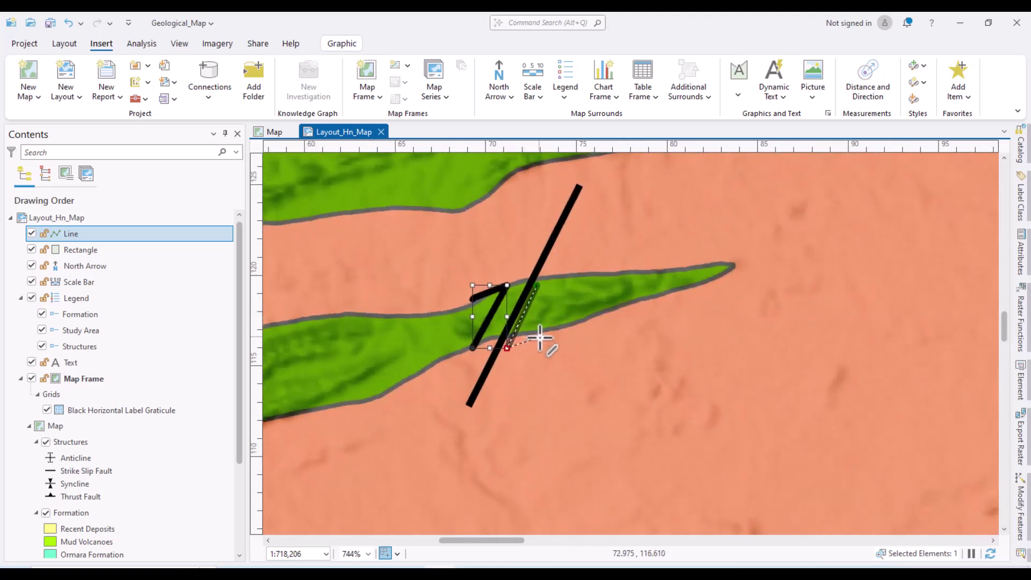
pyautogui.doubleClick(539, 337)
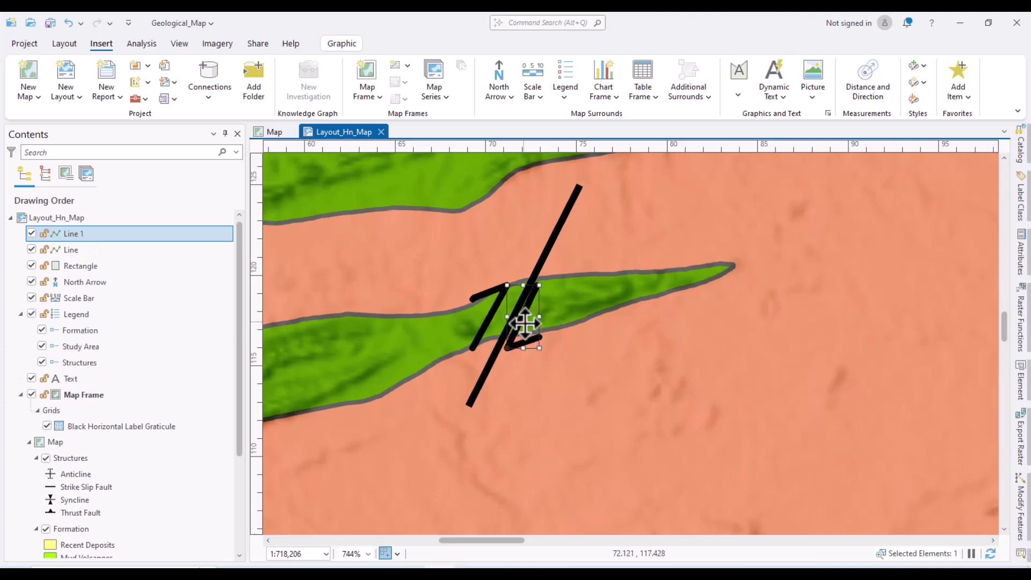
# - Move the east half-arrow about 0.6 mm right and 0.5 mm down, away from the strike slip fault, and widen it slightly
pyautogui.moveTo(528, 325); pyautogui.dragTo(536, 334)
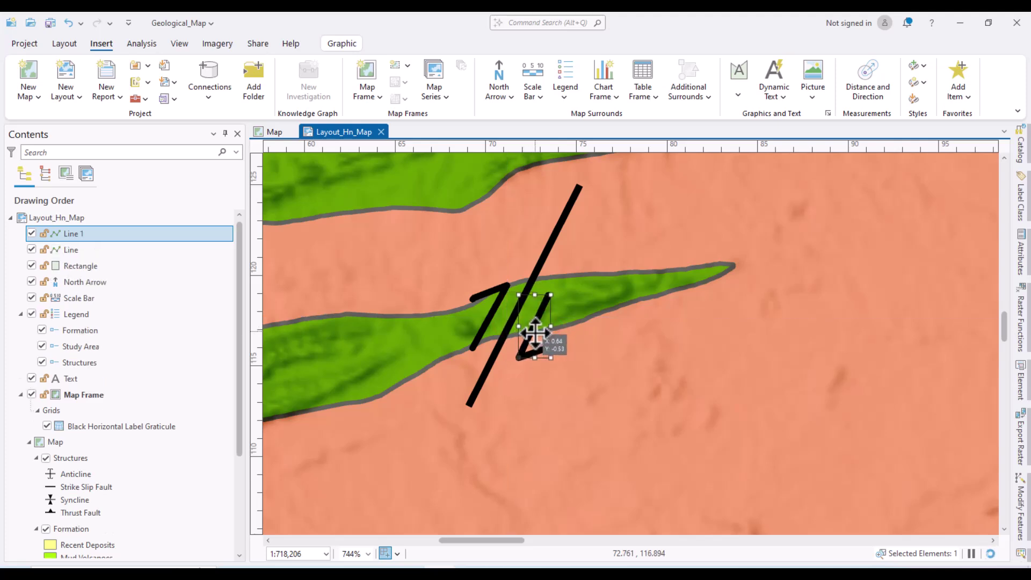
pyautogui.click(594, 329)
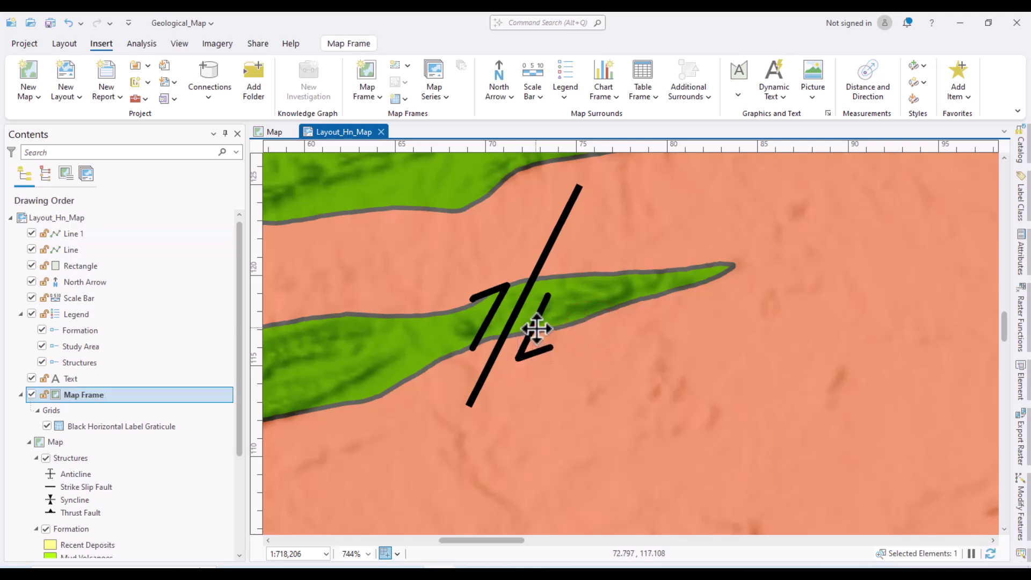
pyautogui.click(536, 329)
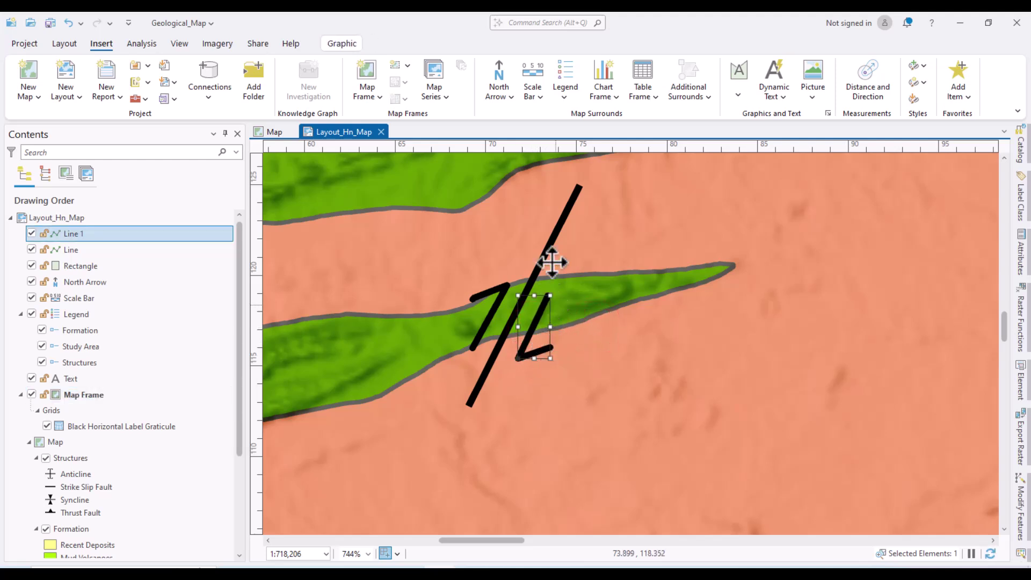
pyautogui.click(738, 95)
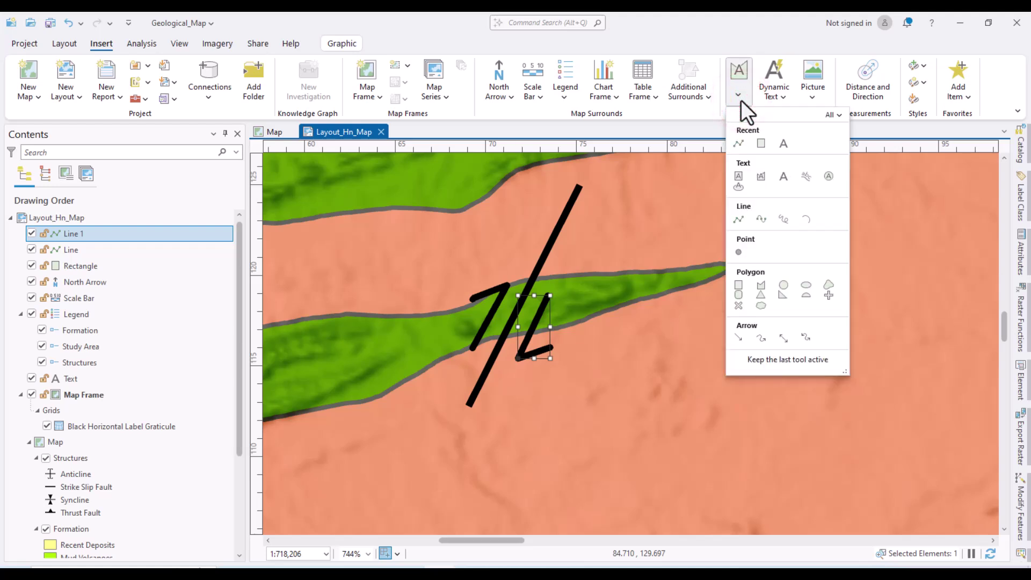
pyautogui.click(741, 100)
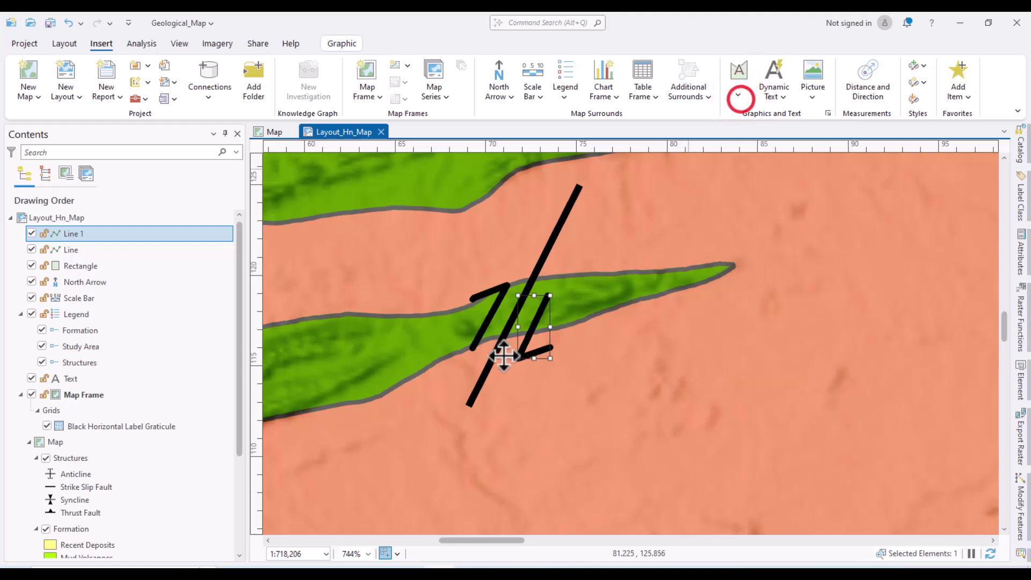
pyautogui.moveTo(518, 358); pyautogui.dragTo(532, 332)
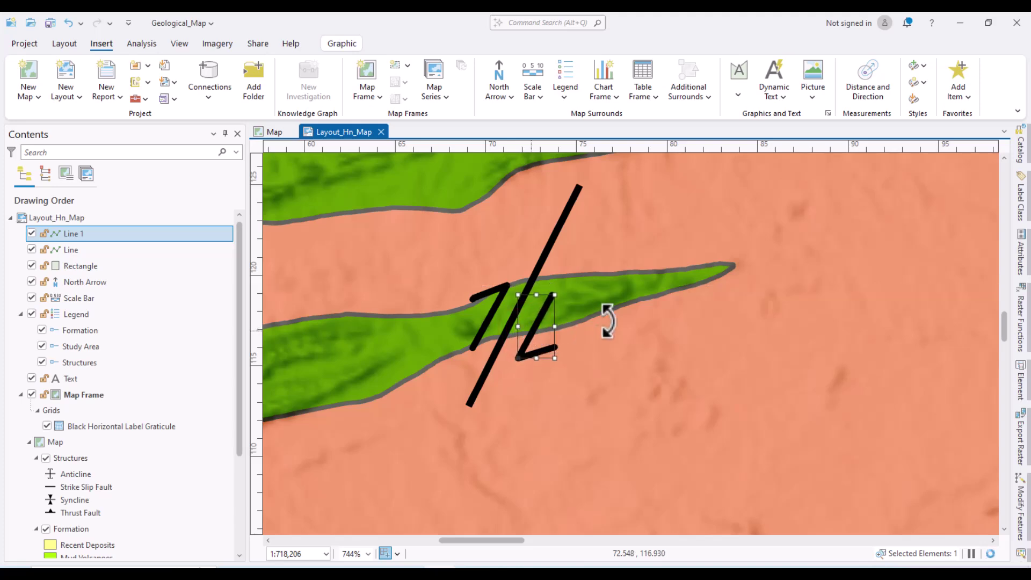
pyautogui.click(590, 337)
# - Draw a half-arrow line graphic just above the legend's Strike Slip Fault symbol, pointing right with its barb on the upper side
pyautogui.scroll(-3, 583, 338)
pyautogui.scroll(-10, 580, 339)
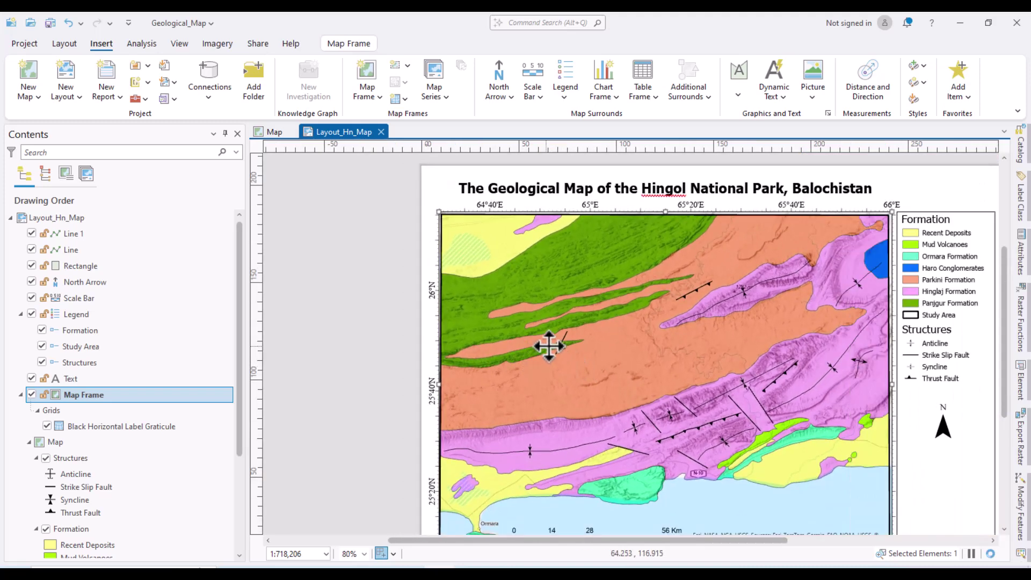
pyautogui.scroll(3, 558, 344)
pyautogui.scroll(-5, 537, 344)
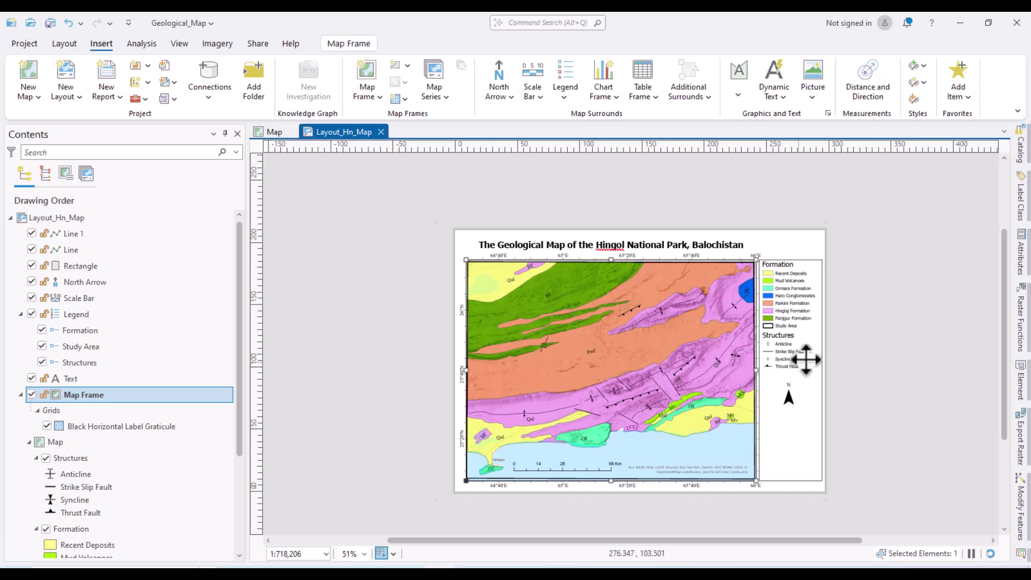
pyautogui.scroll(10, 800, 359)
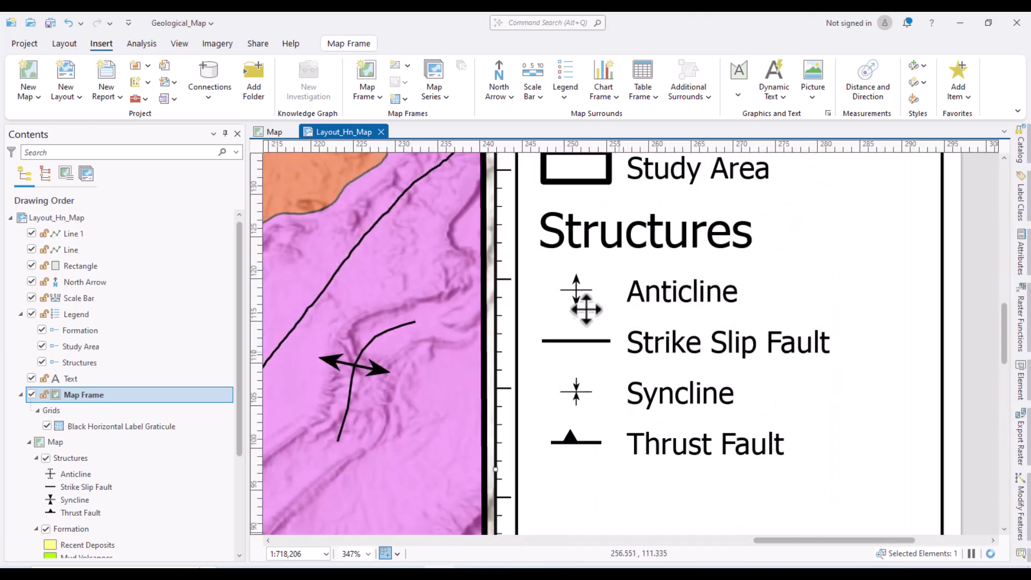
pyautogui.click(732, 103)
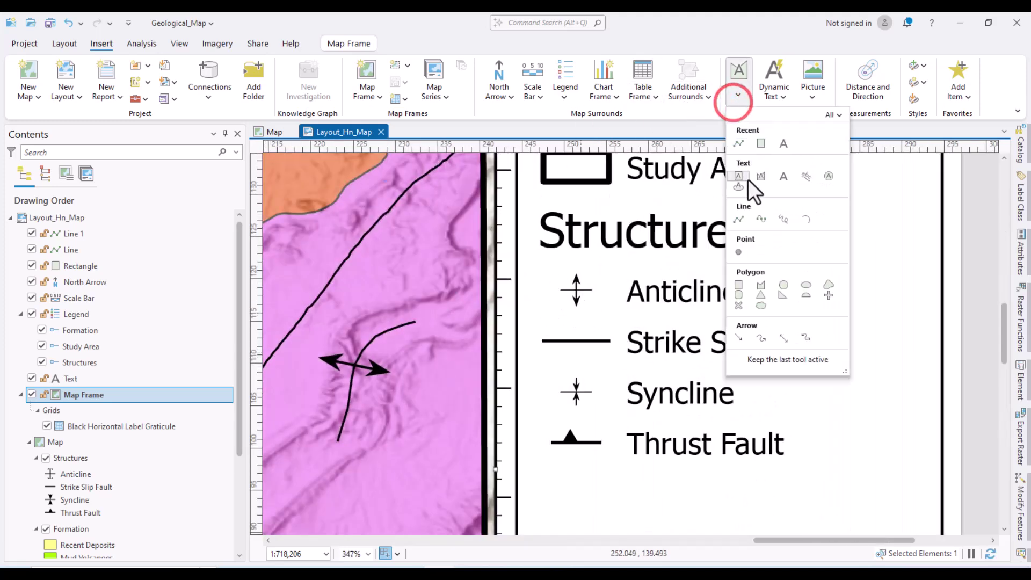
pyautogui.click(742, 143)
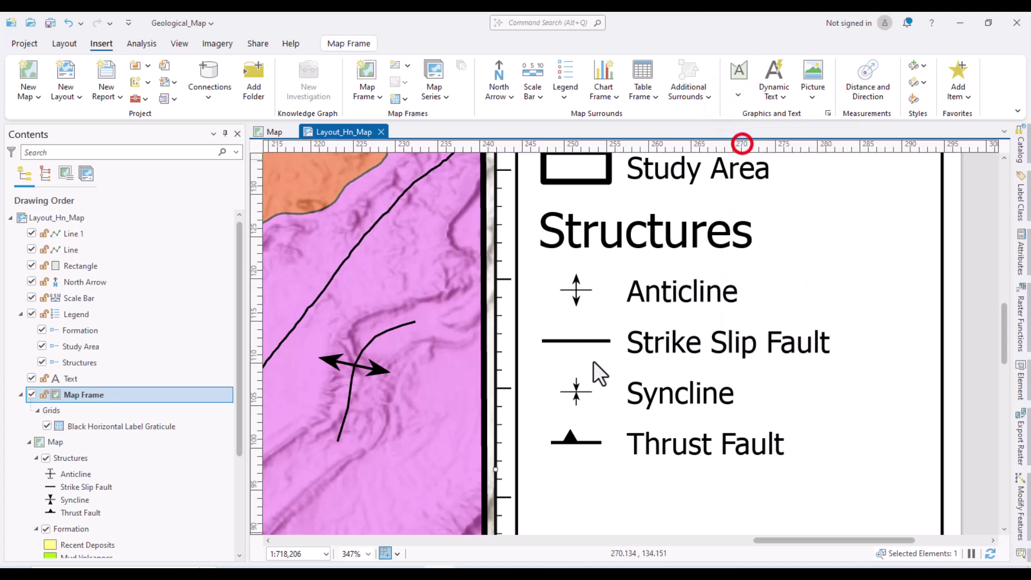
pyautogui.click(556, 329)
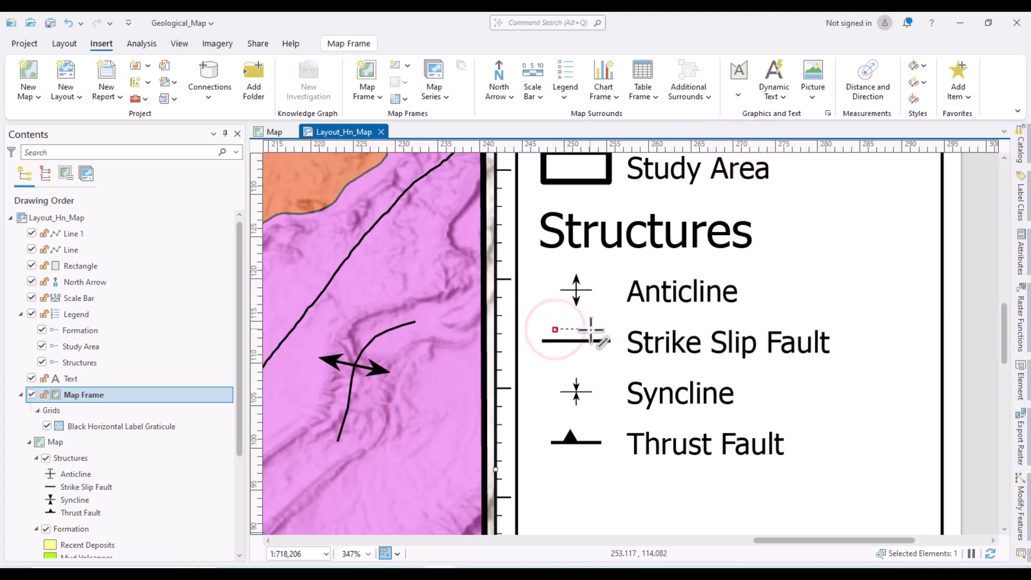
pyautogui.doubleClick(575, 321)
# - Draw a second half-arrow line graphic about 4 mm wide below the legend's Strike Slip Fault symbol, pointing left with its barb downward
pyautogui.click(737, 97)
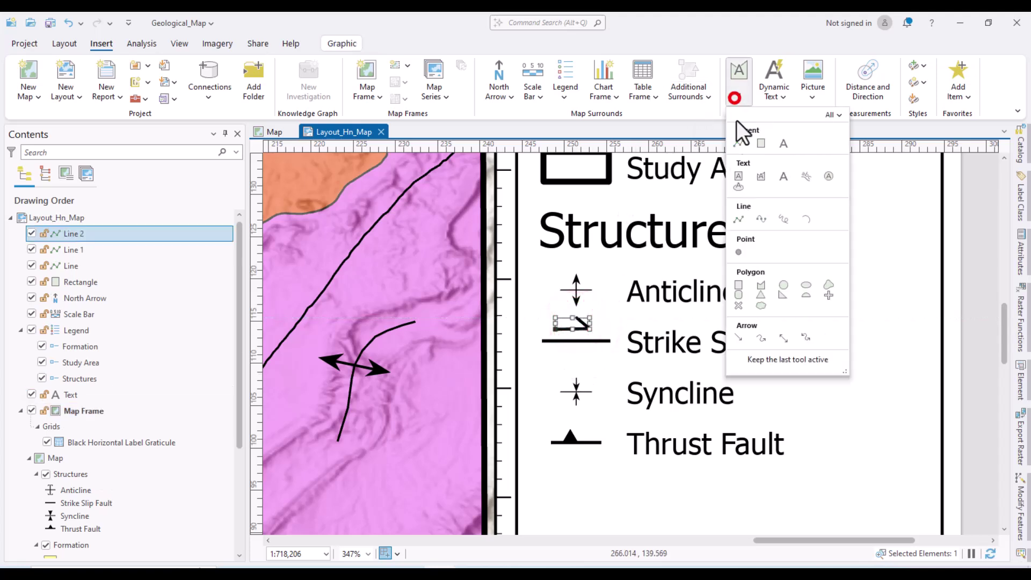
pyautogui.click(739, 220)
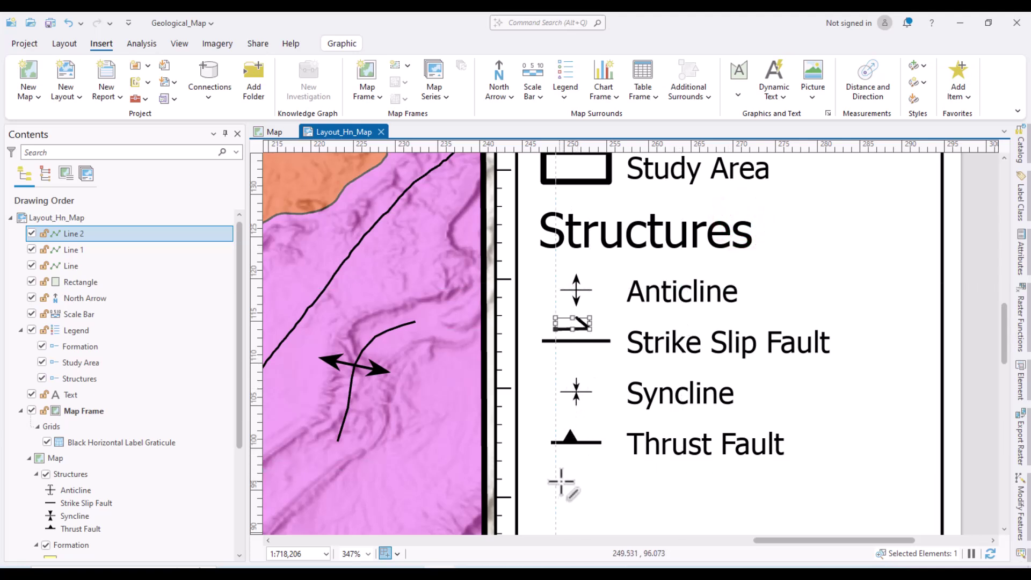
pyautogui.doubleClick(559, 361)
pyautogui.click(596, 368)
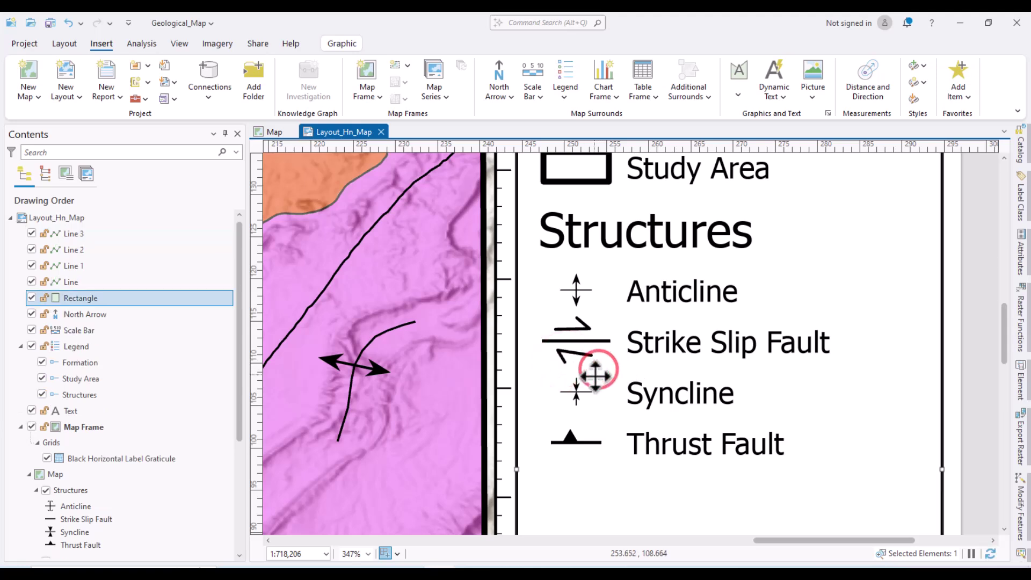
# - Move the lower legend half-arrow closer to the Strike Slip Fault line, aligned beneath the upper half-arrow
pyautogui.moveTo(622, 354); pyautogui.dragTo(568, 354)
pyautogui.click(572, 352)
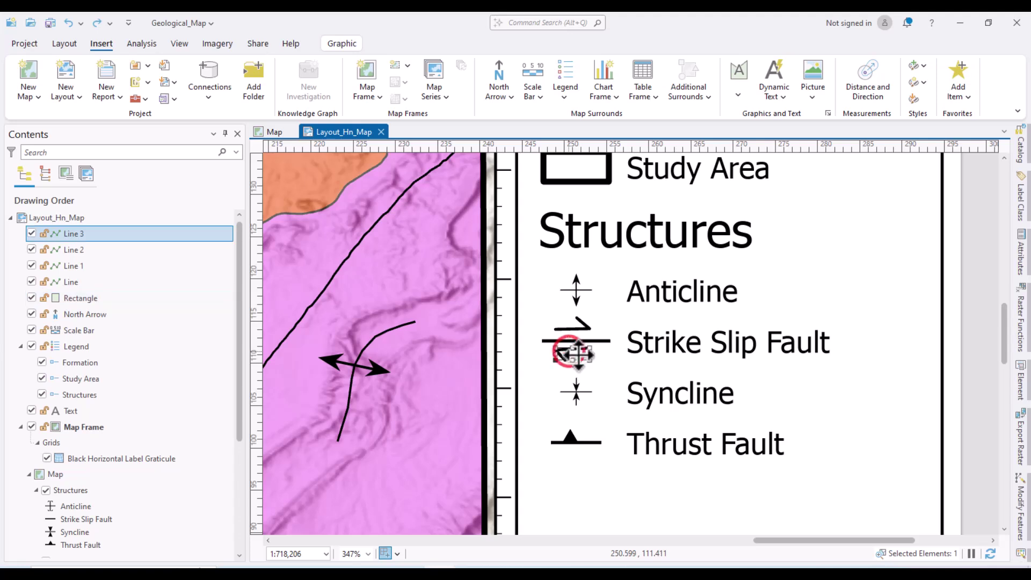
pyautogui.click(573, 353)
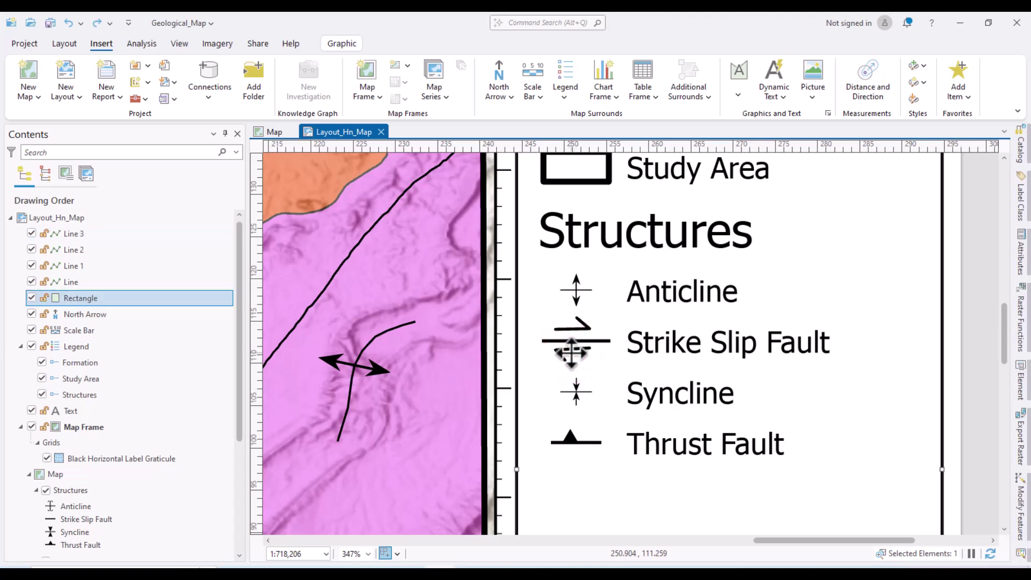
pyautogui.click(572, 352)
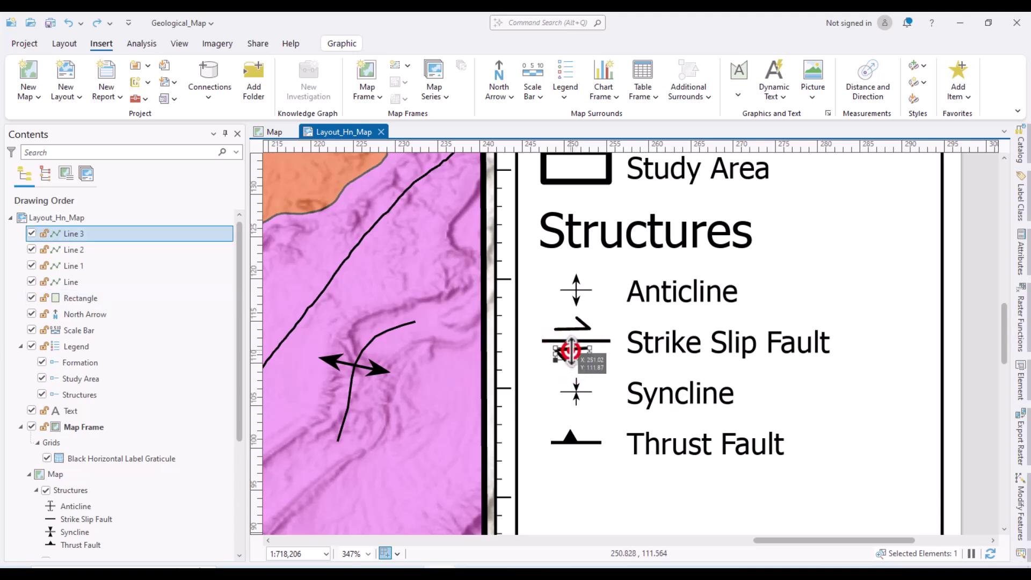
pyautogui.click(345, 43)
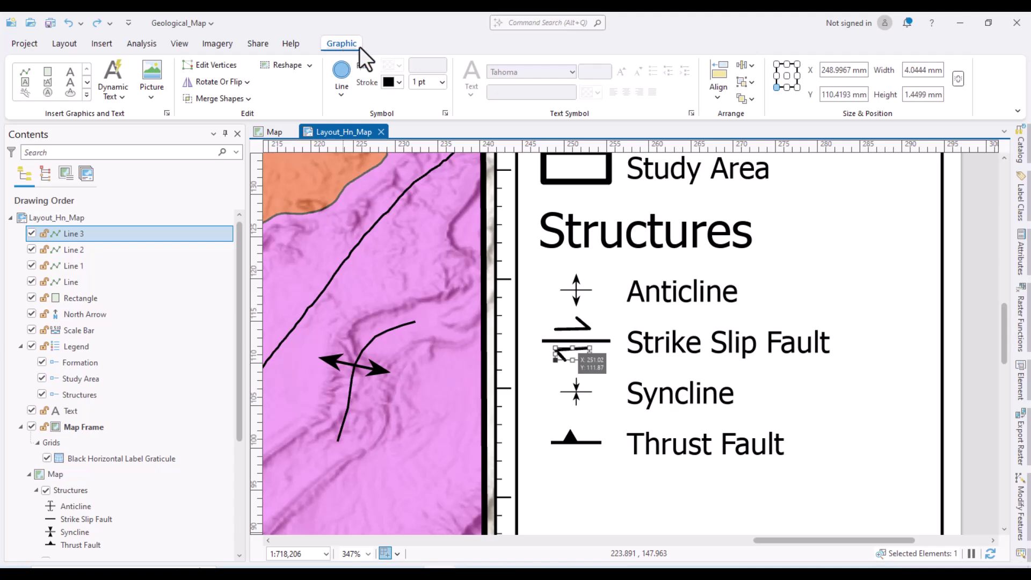
pyautogui.moveTo(583, 354); pyautogui.dragTo(580, 355)
pyautogui.rightClick(580, 356)
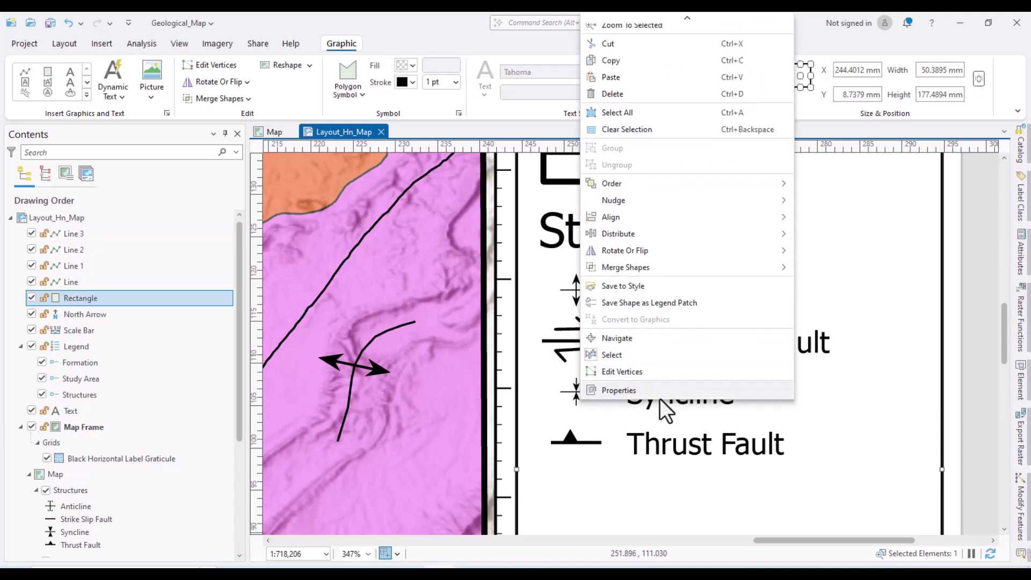
pyautogui.click(654, 391)
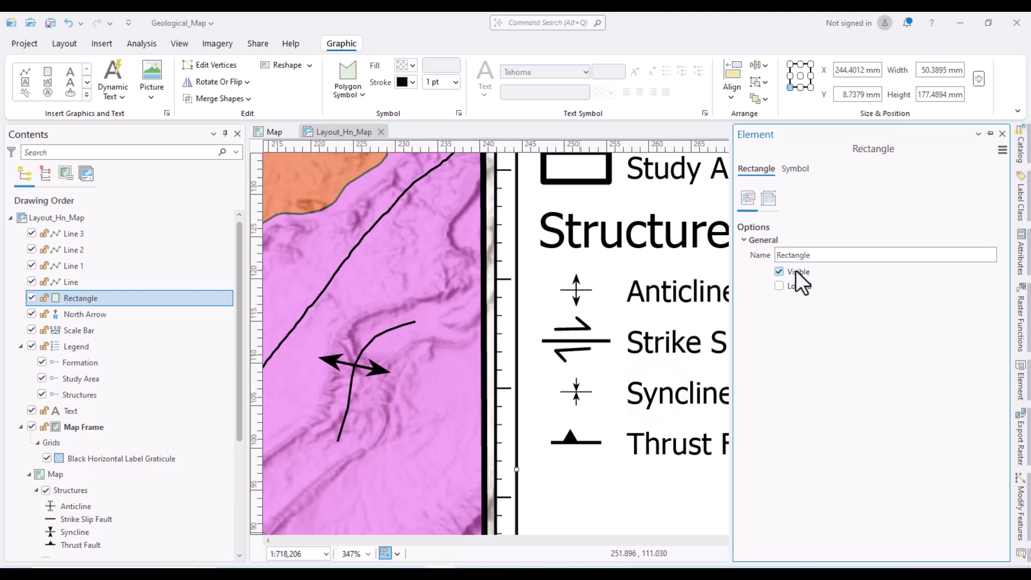
pyautogui.click(771, 202)
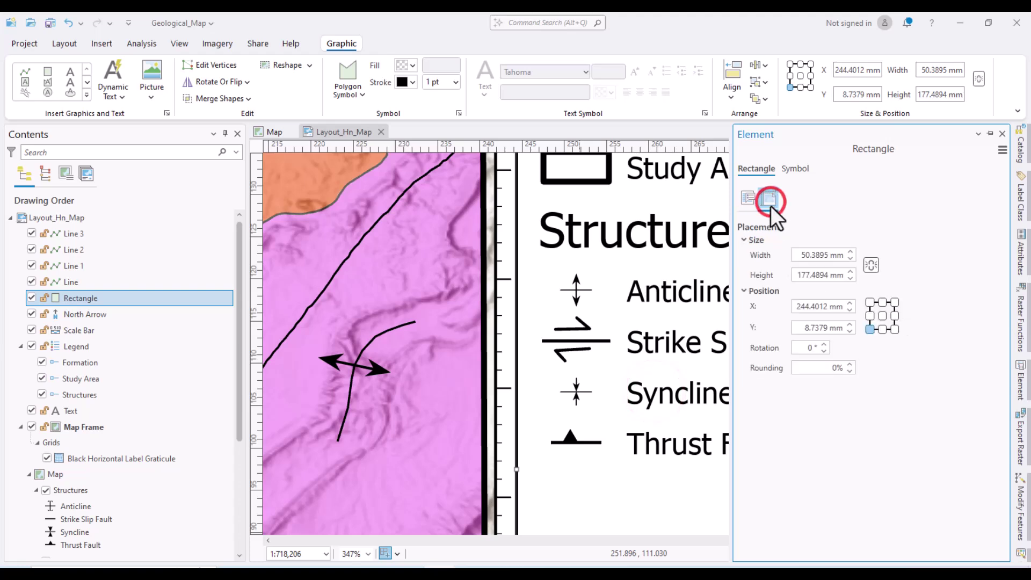
pyautogui.click(823, 350)
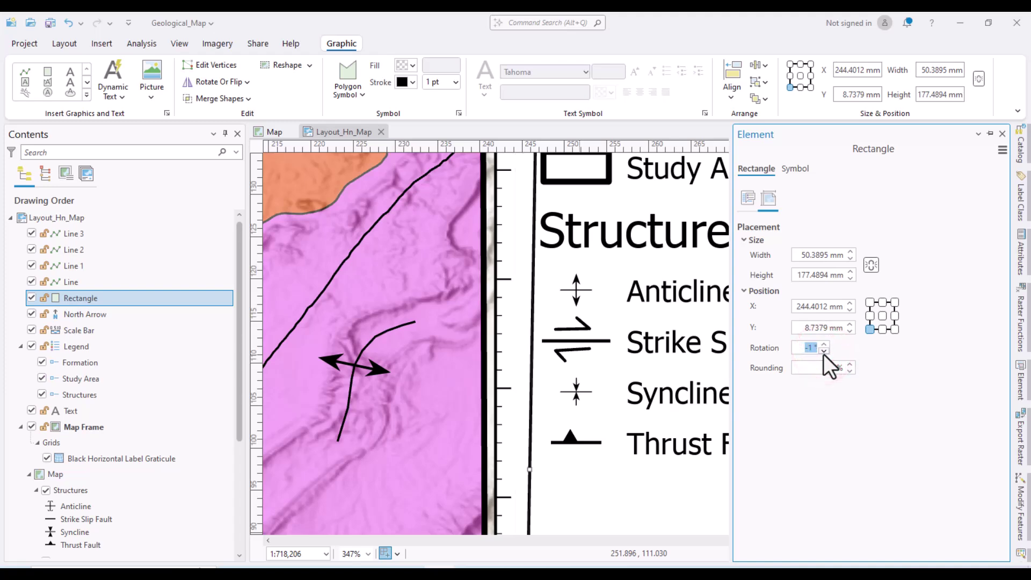
pyautogui.scroll(-5, 610, 332)
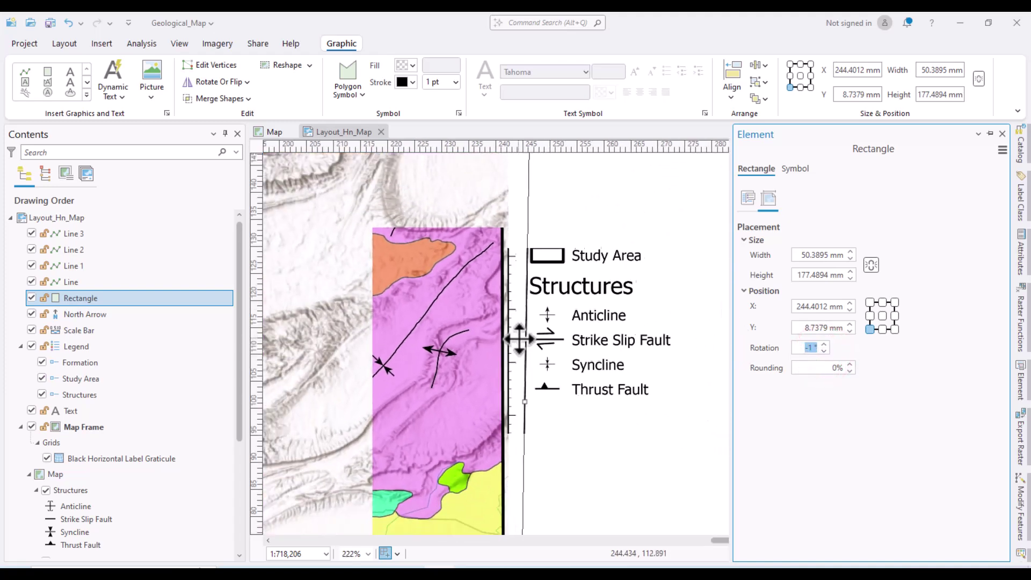
pyautogui.scroll(-3, 559, 289)
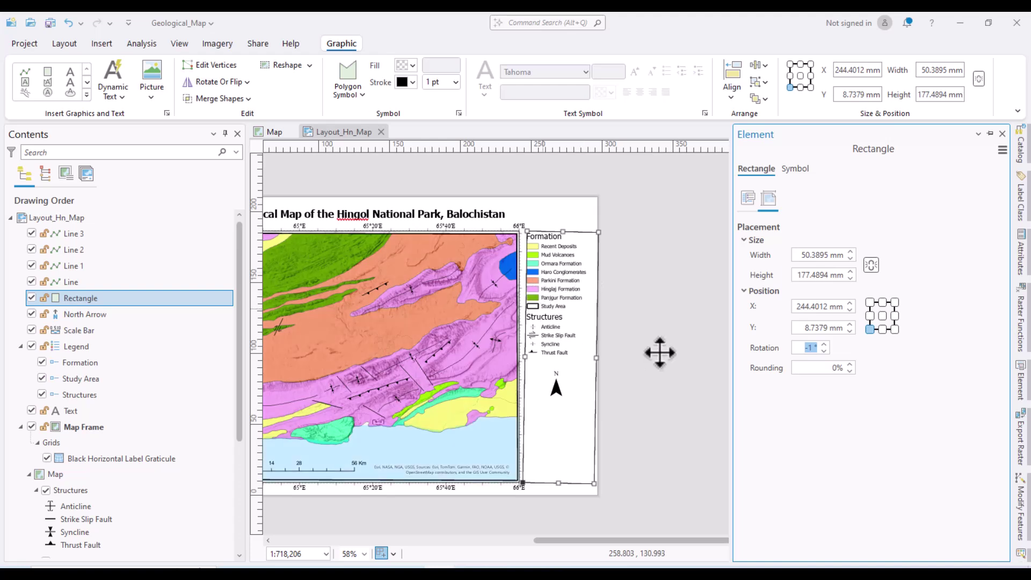
pyautogui.click(823, 344)
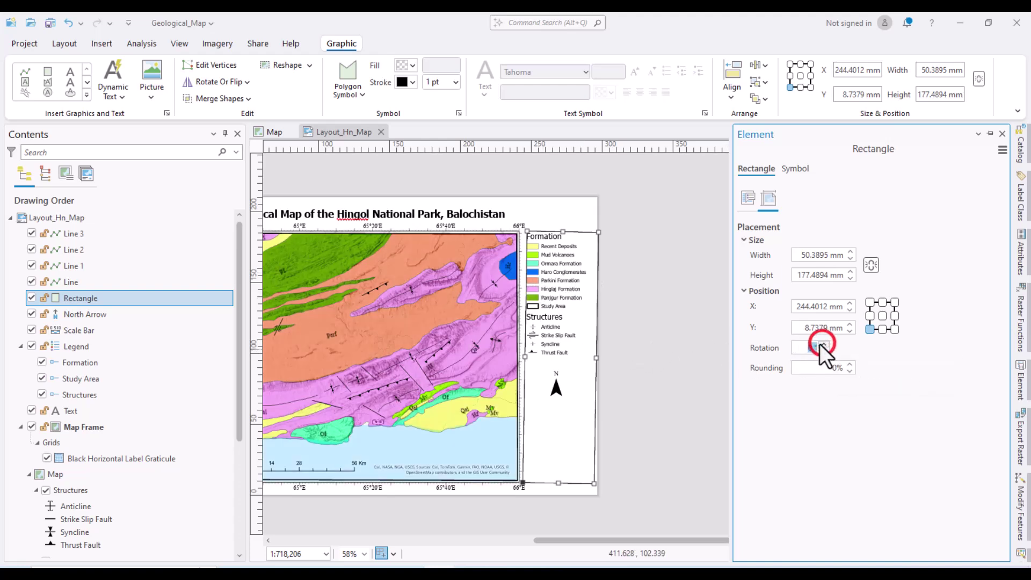
pyautogui.click(648, 322)
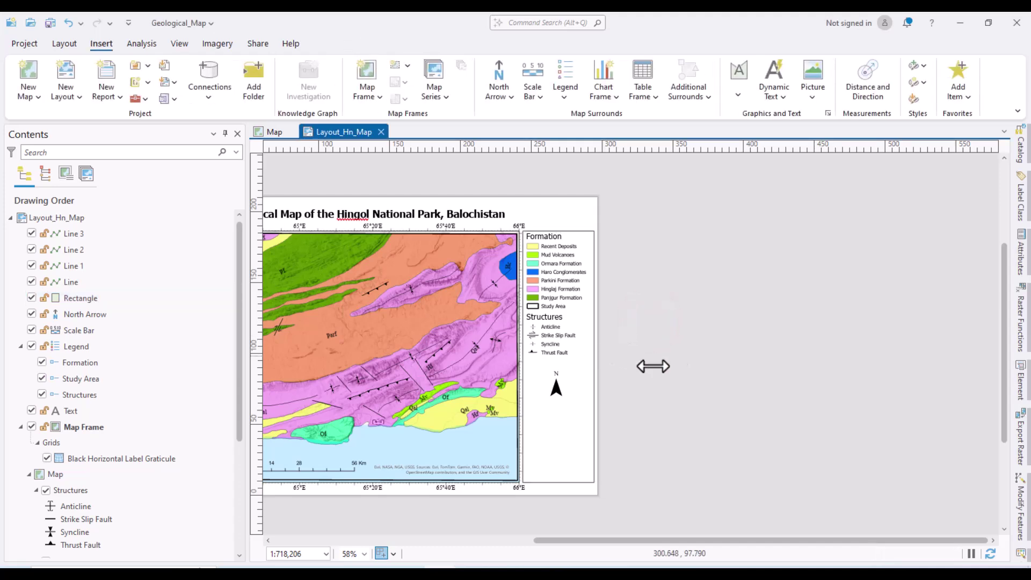
# - Rotate the lower half-arrow at the legend's Strike Slip Fault symbol to -3° so its shaft runs parallel to the fault line
pyautogui.scroll(5, 548, 338)
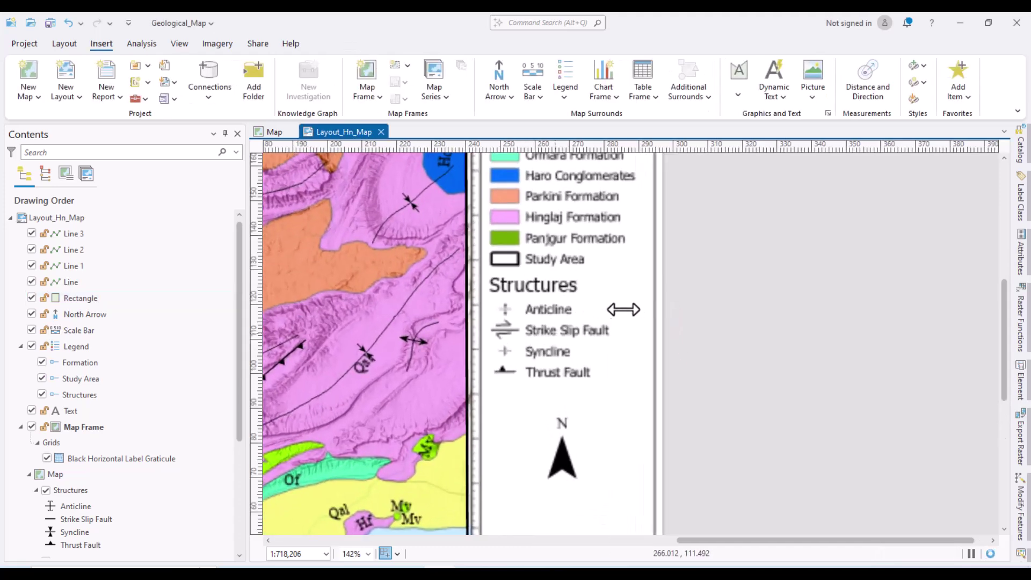
pyautogui.moveTo(696, 297); pyautogui.dragTo(489, 350)
pyautogui.click(816, 344)
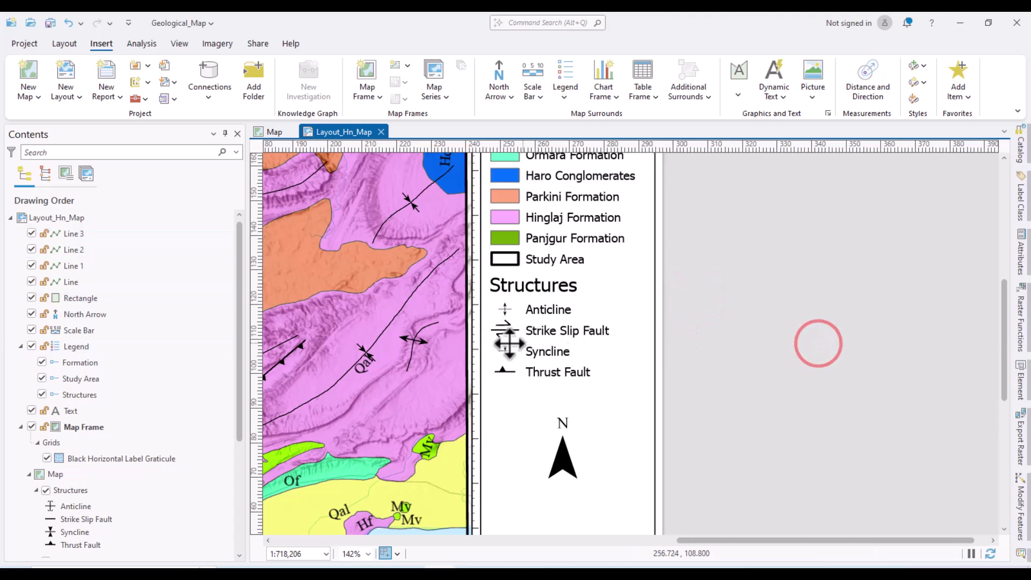
pyautogui.click(74, 232)
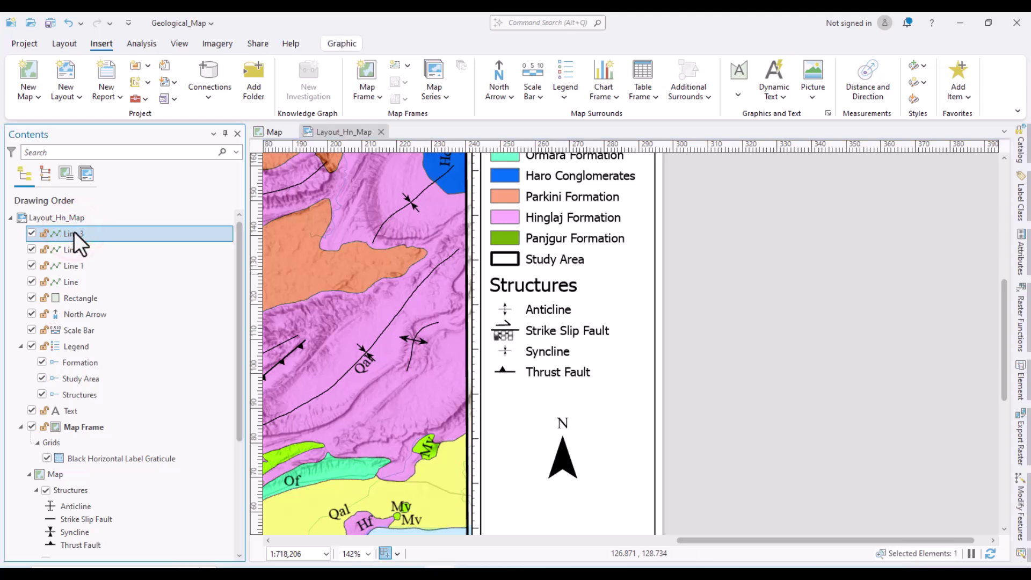
pyautogui.rightClick(74, 231)
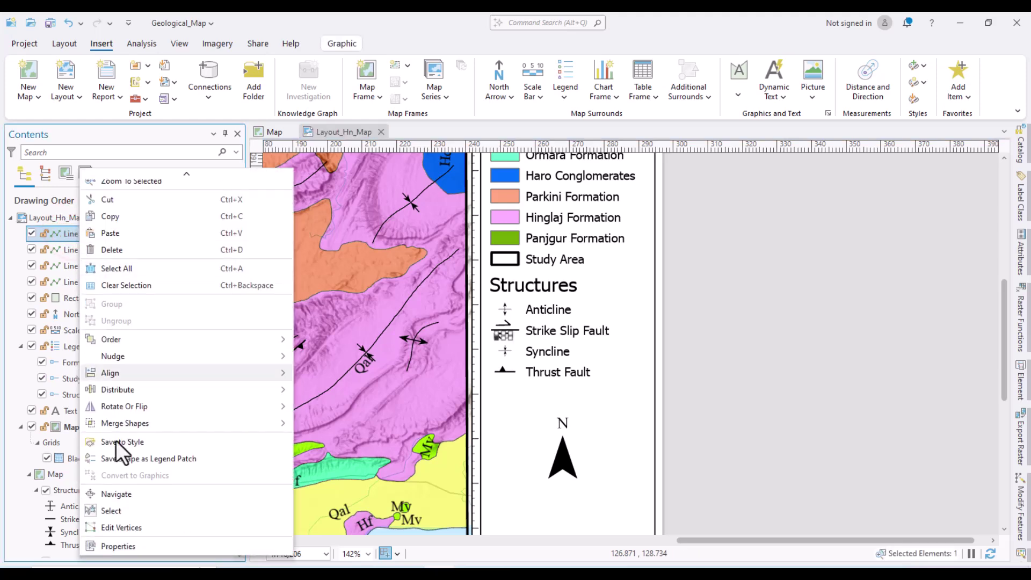
pyautogui.click(118, 546)
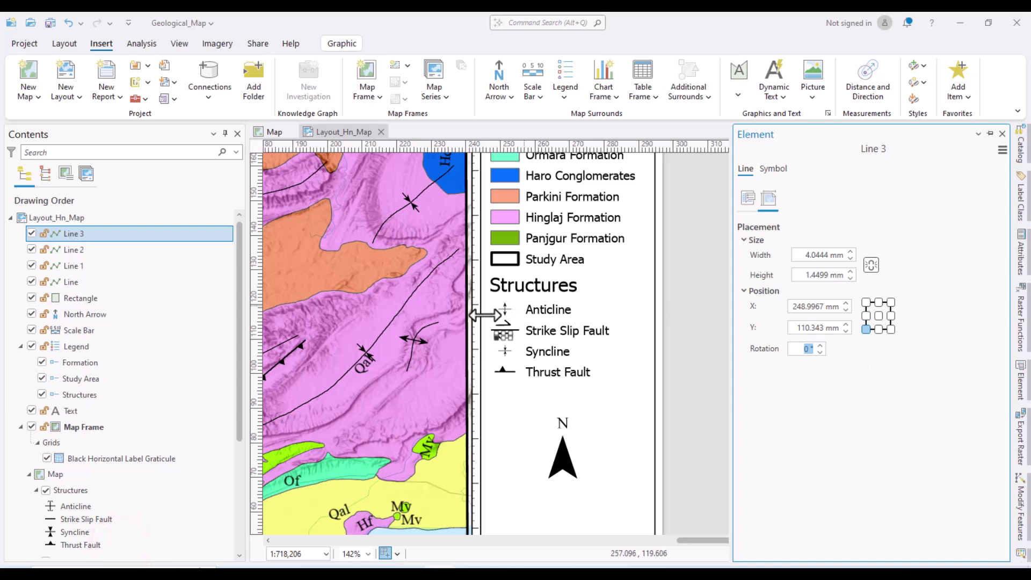
pyautogui.scroll(5, 485, 314)
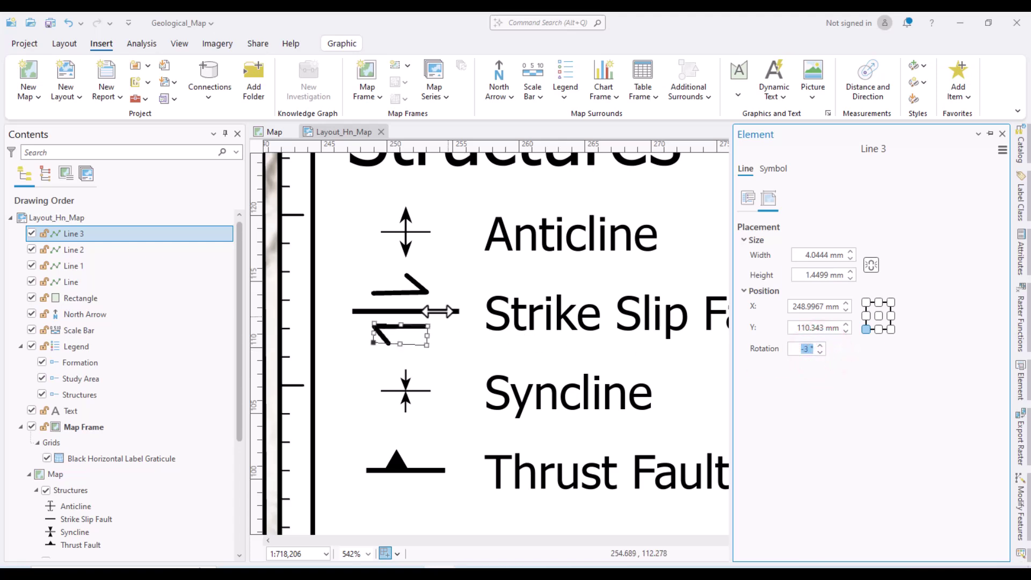
pyautogui.scroll(-6, 585, 345)
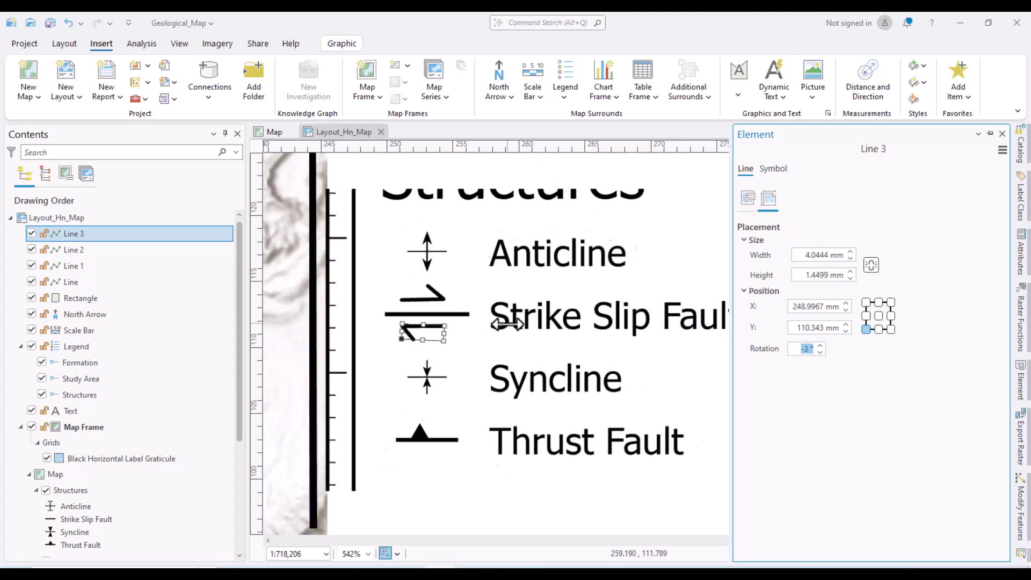
pyautogui.click(666, 333)
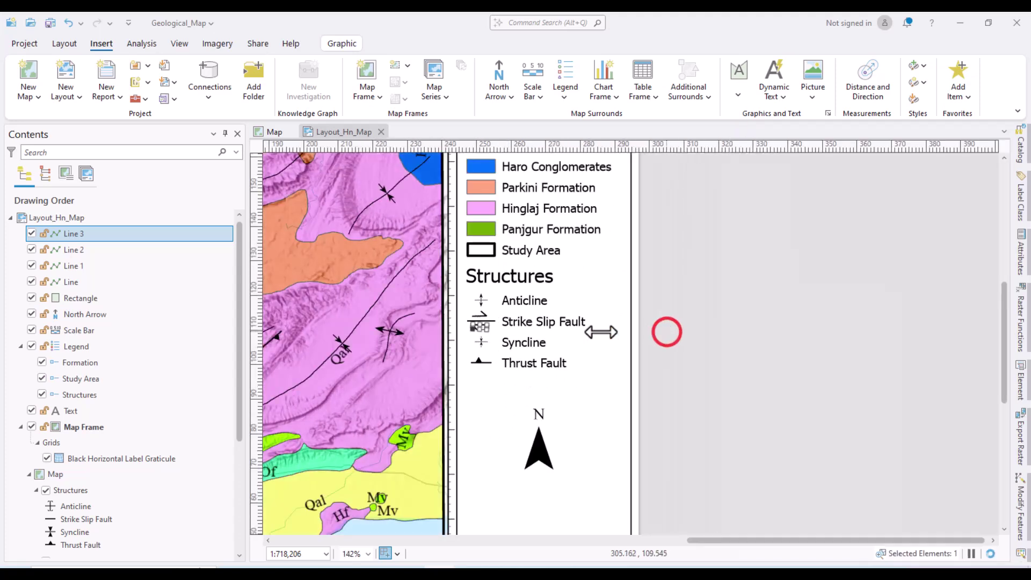
# - Deselect the legend half-arrow and set up a layout export with JPEG as the file type
pyautogui.scroll(-4, 675, 330)
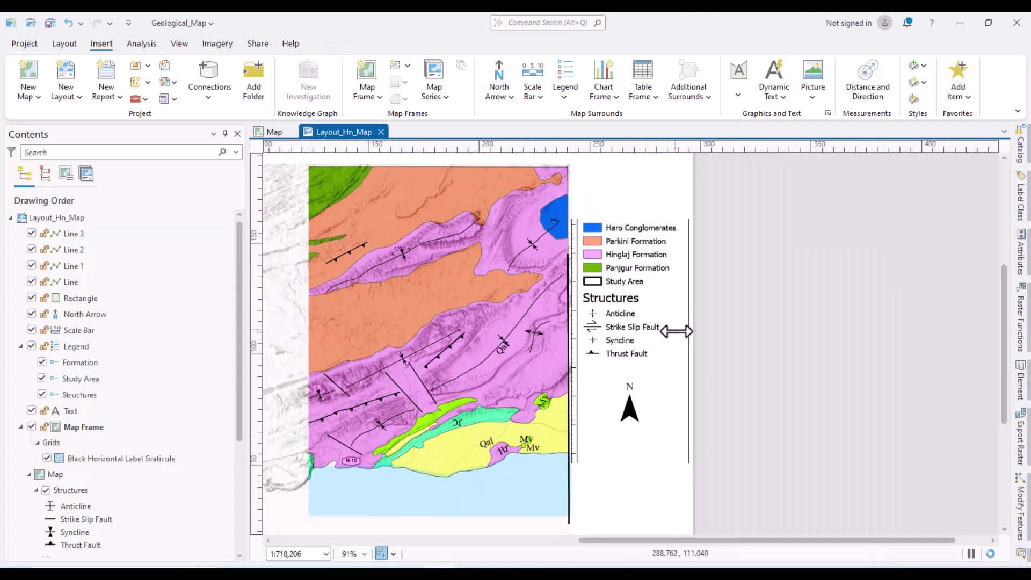
pyautogui.click(803, 315)
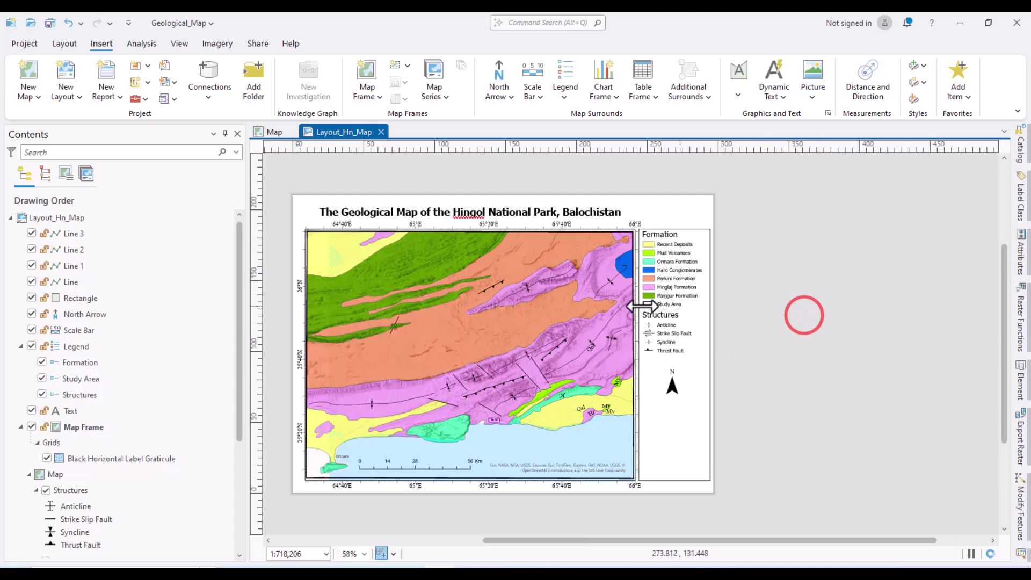
pyautogui.click(807, 412)
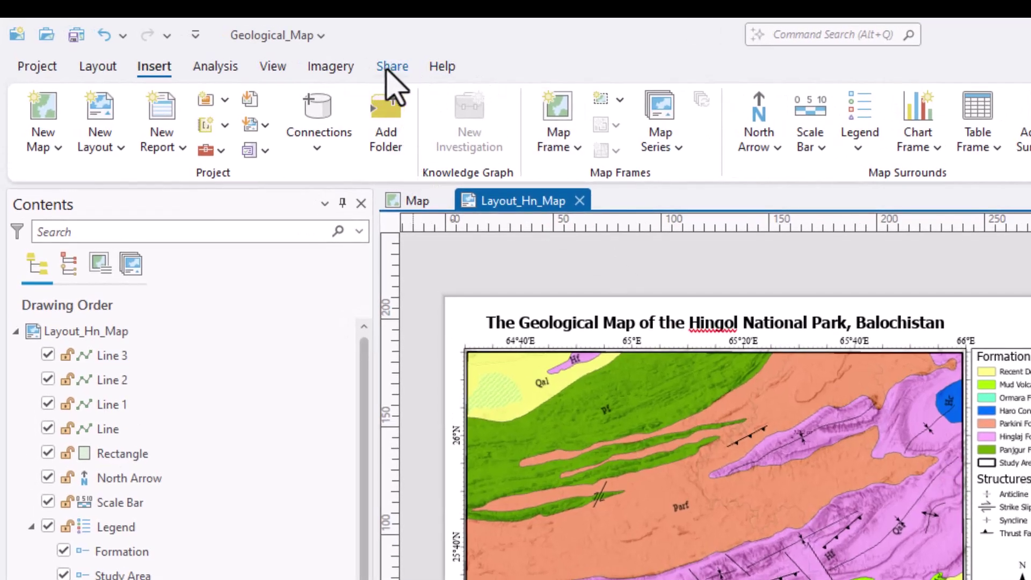
pyautogui.click(394, 67)
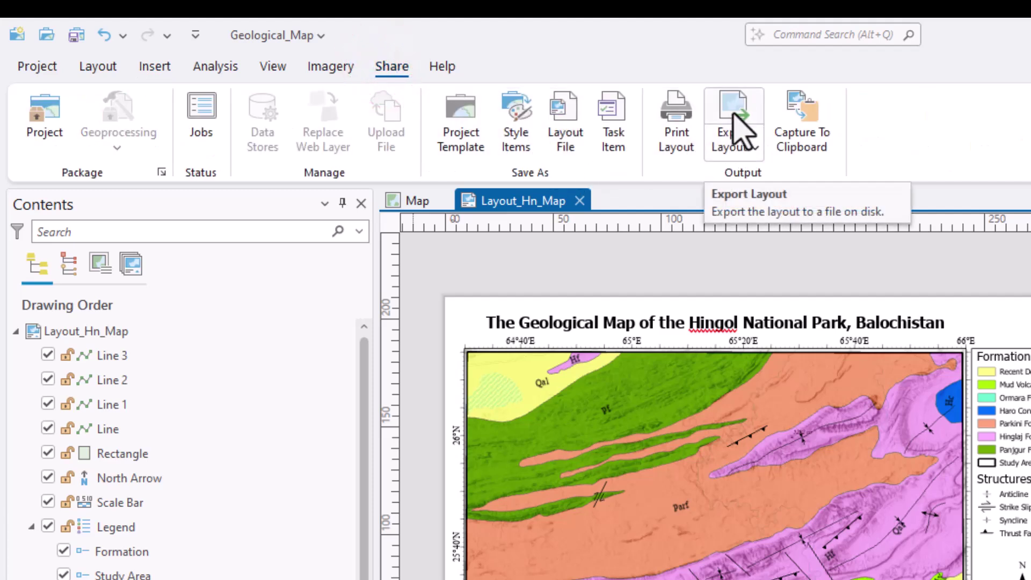
pyautogui.click(754, 155)
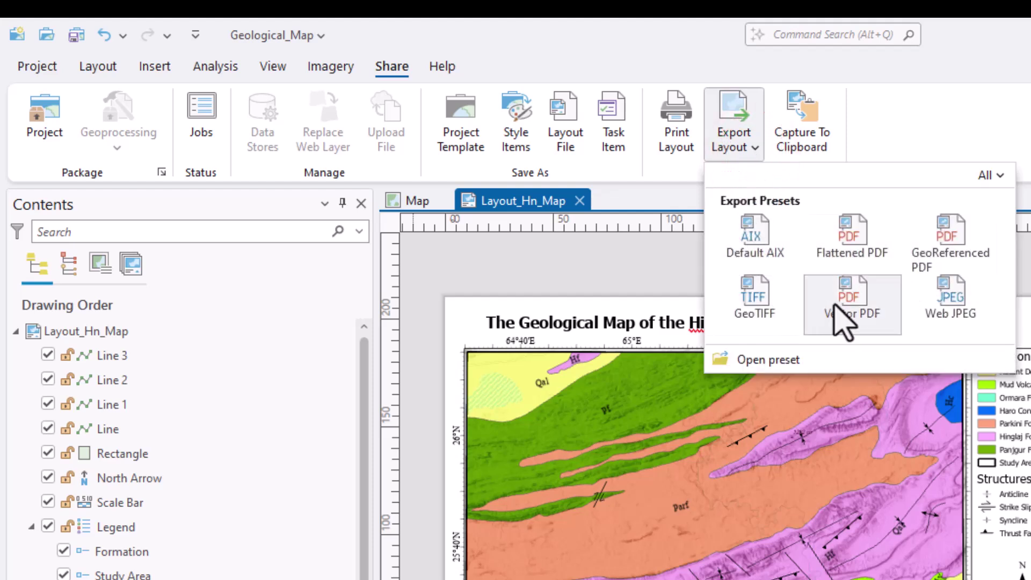
pyautogui.click(735, 113)
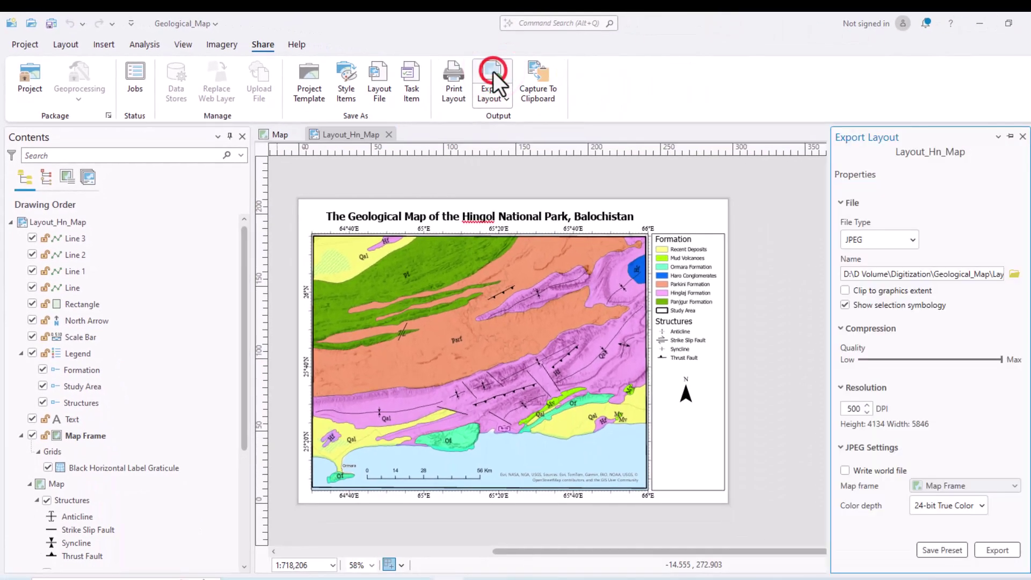
pyautogui.click(912, 243)
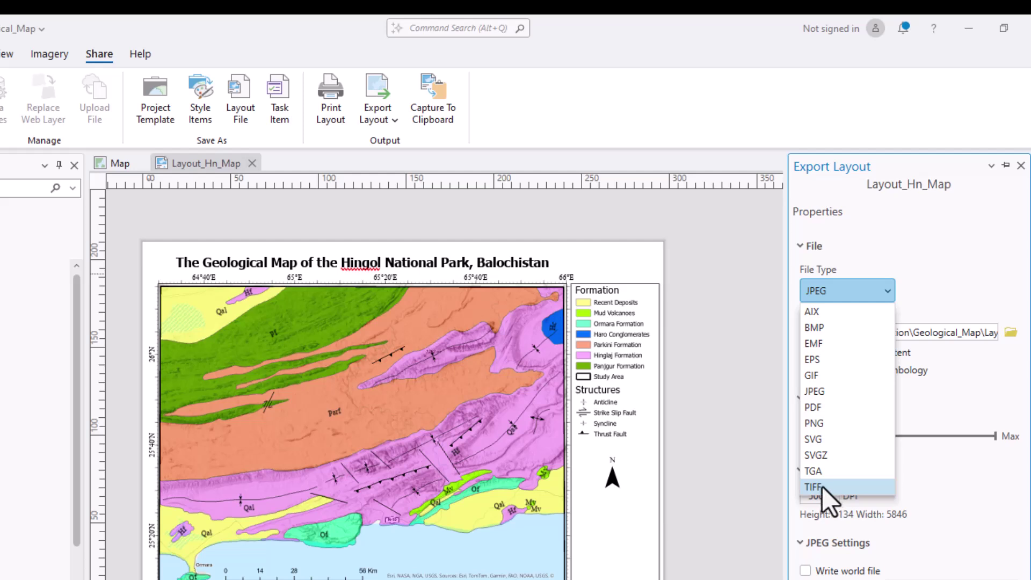
pyautogui.click(822, 393)
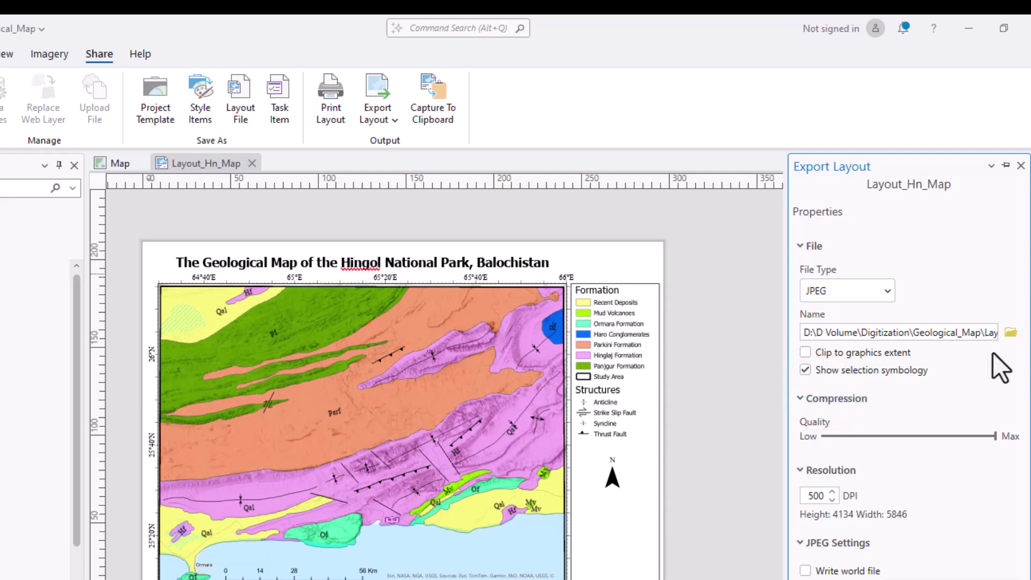
# - Browse the export location to the project's Geological_Map folder, create a folder named Output there and open it
pyautogui.click(1010, 332)
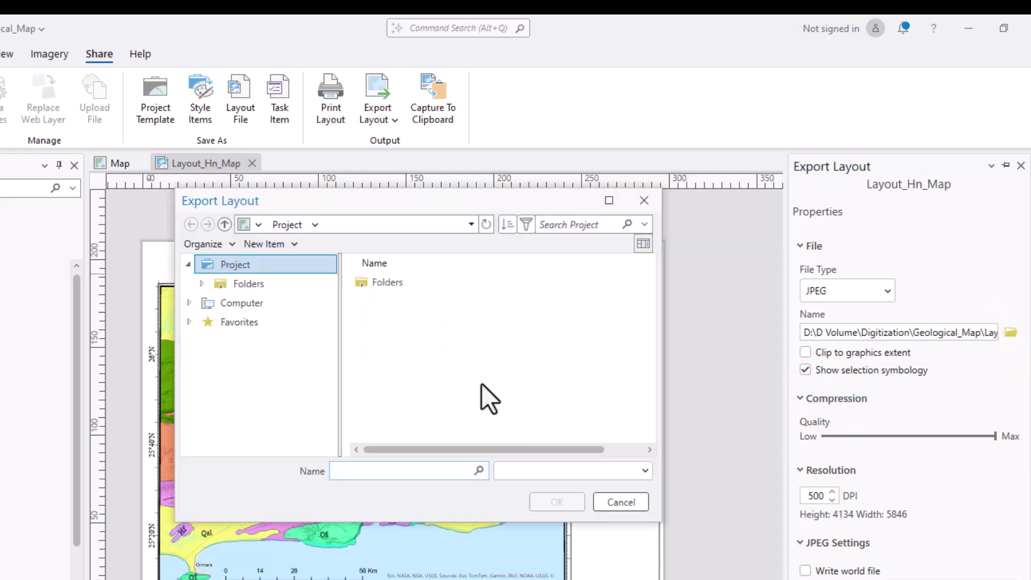
pyautogui.click(260, 285)
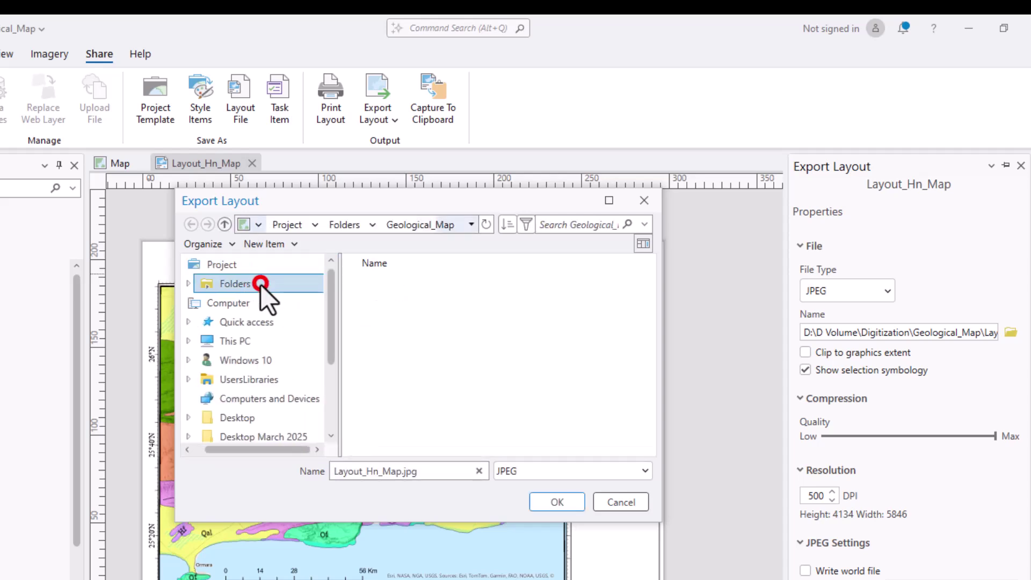
pyautogui.doubleClick(419, 287)
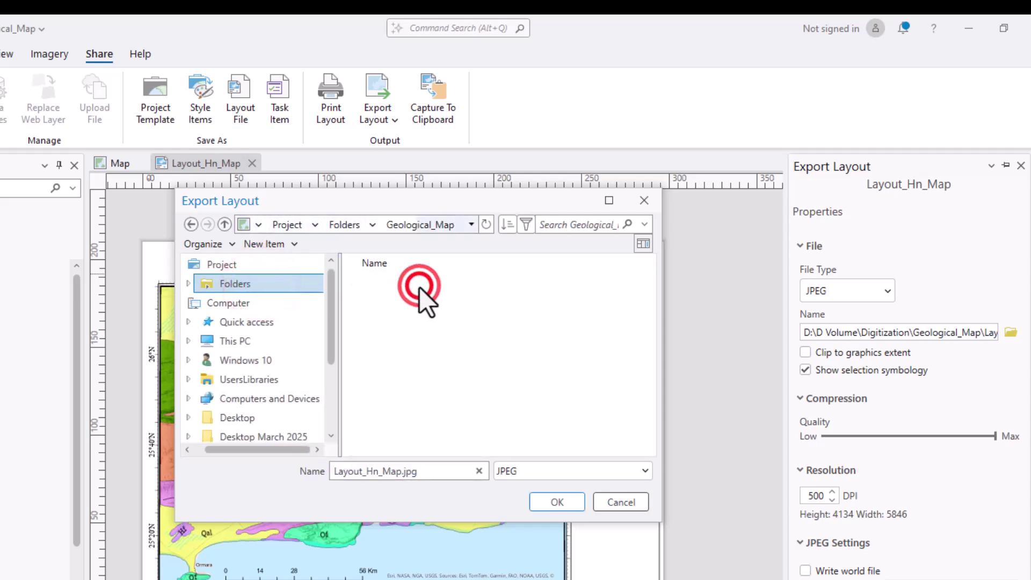
pyautogui.rightClick(525, 430)
pyautogui.click(556, 440)
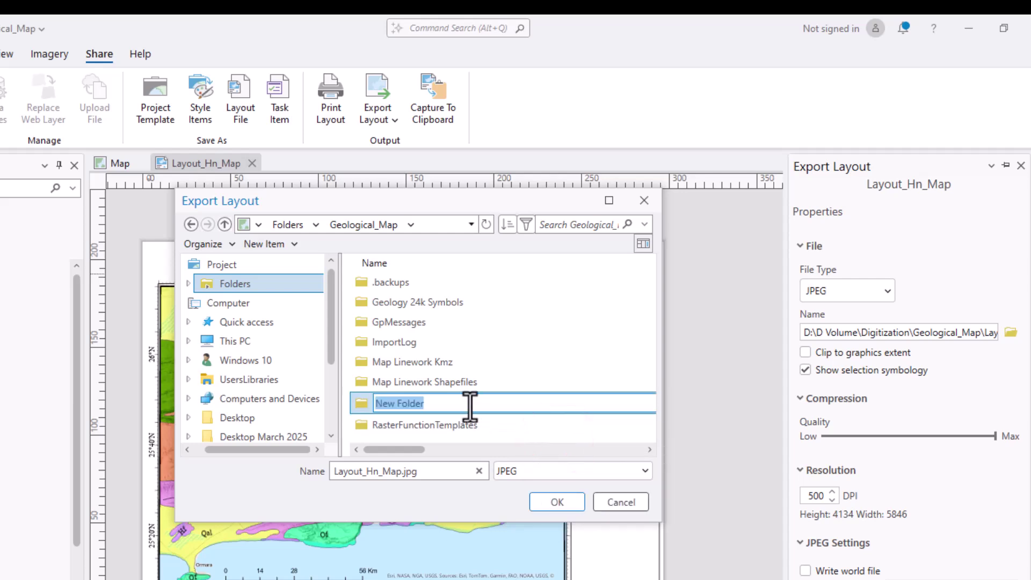
pyautogui.write('Output')
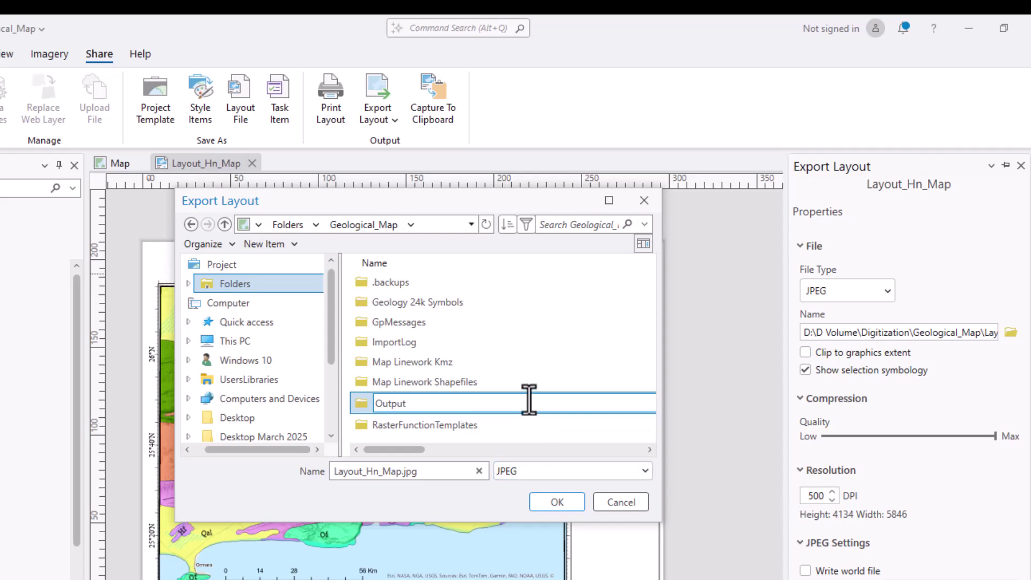
pyautogui.click(511, 362)
pyautogui.doubleClick(476, 403)
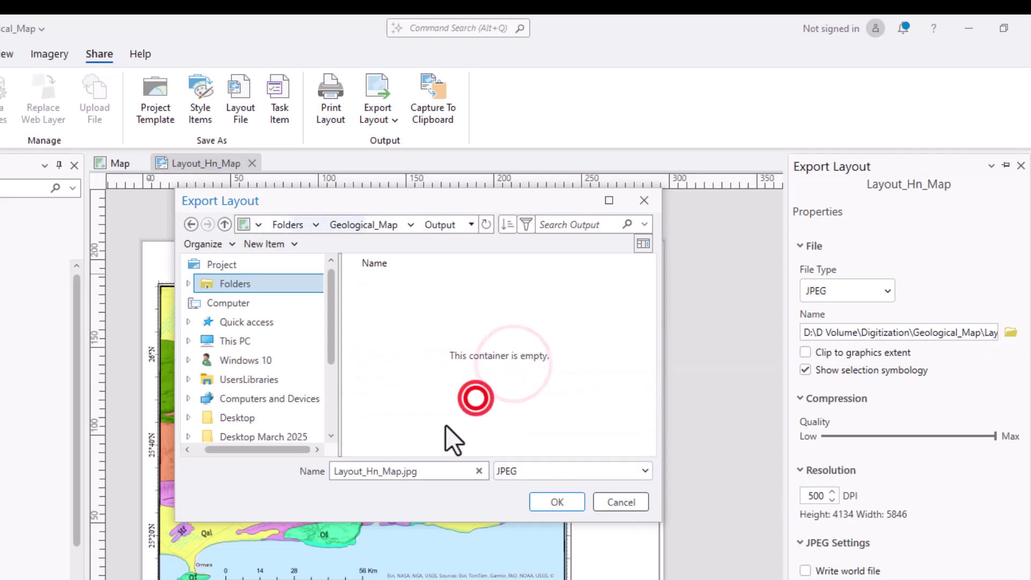
# - Export the layout to the Output folder as Layout_Hn_Map.jpg at maximum quality and 500 DPI
pyautogui.click(403, 471)
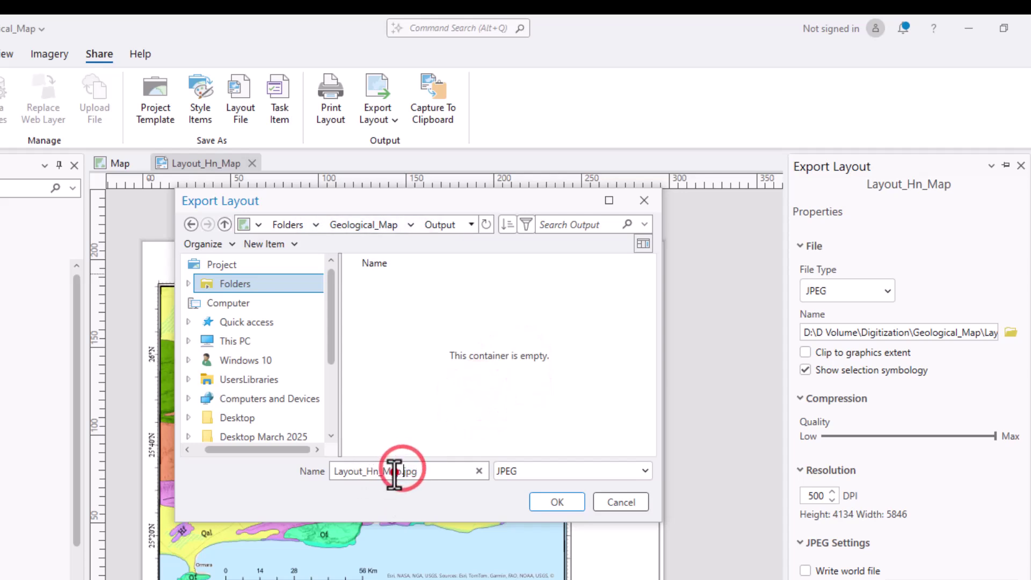
pyautogui.click(549, 501)
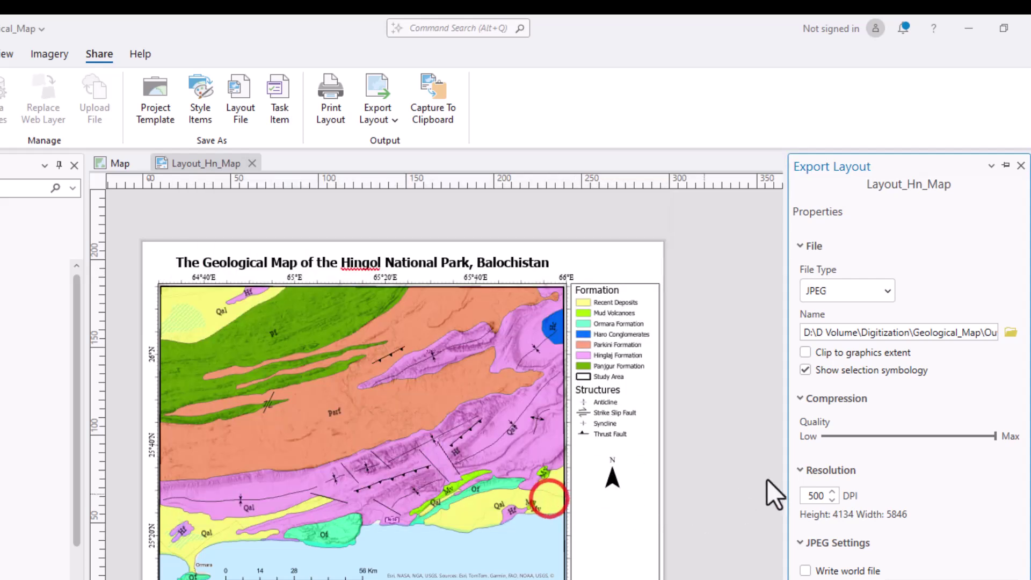
pyautogui.click(996, 438)
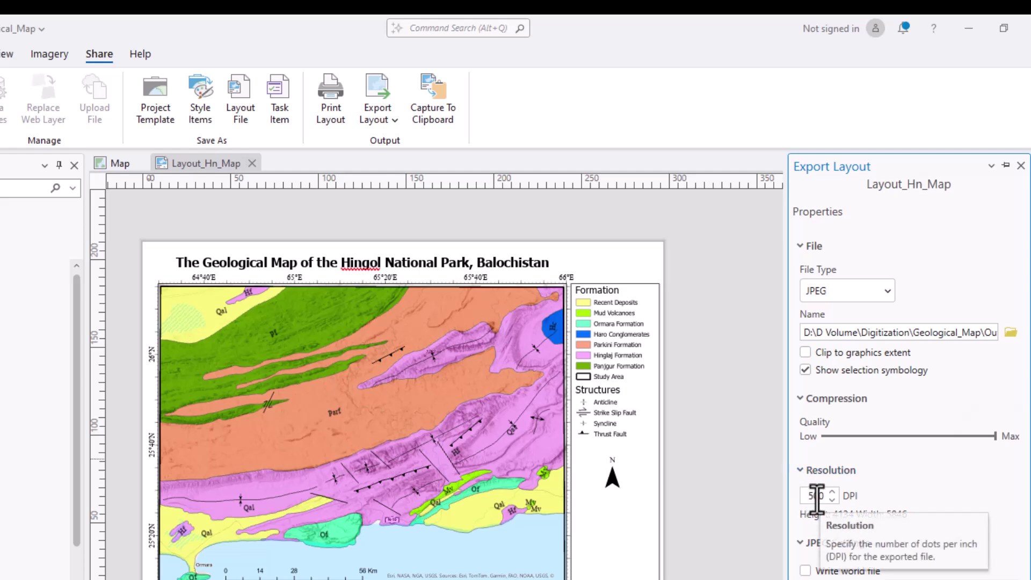
pyautogui.click(868, 486)
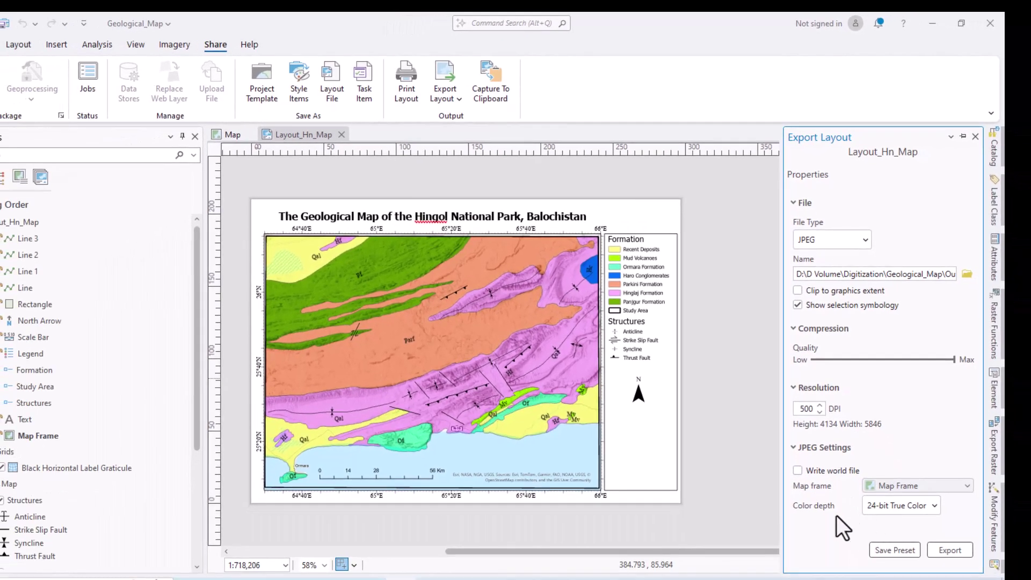
pyautogui.click(945, 549)
# - Switch to File Explorer, open Layout_Hn_Map.jpg from Geological_Map's Output folder and inspect the exported map's detail up close
pyautogui.click(215, 575)
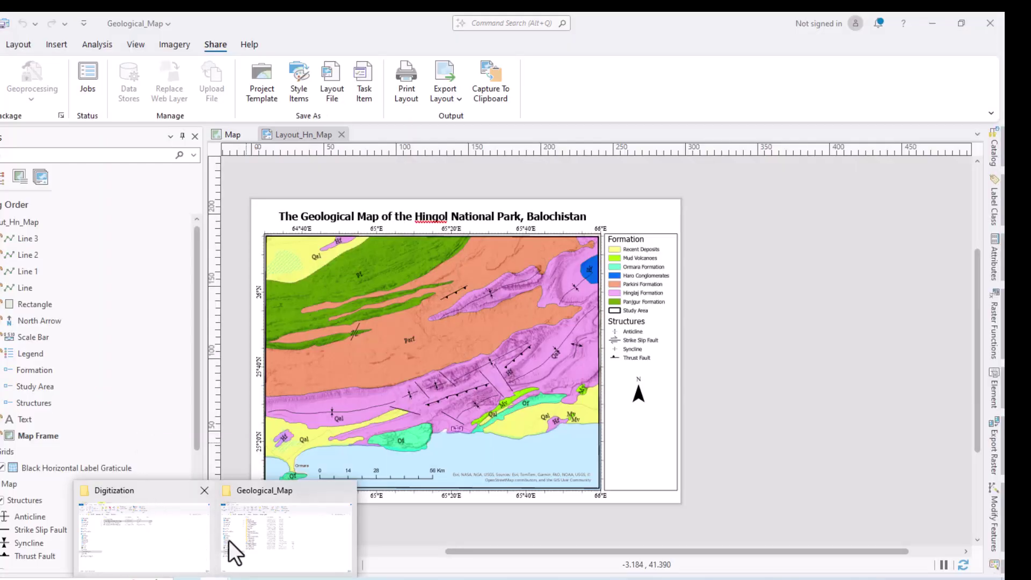
pyautogui.click(258, 539)
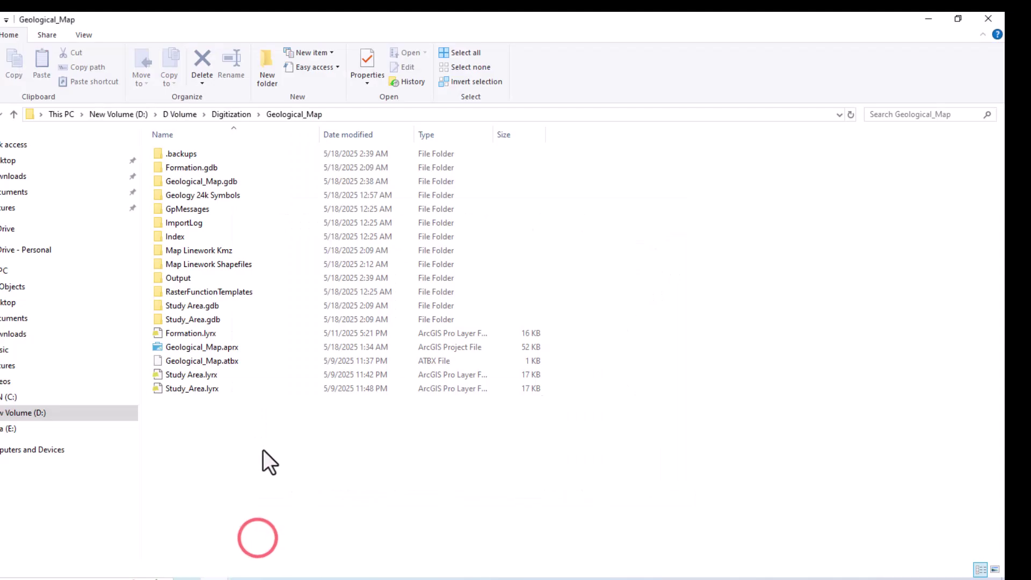
pyautogui.click(202, 282)
pyautogui.doubleClick(202, 283)
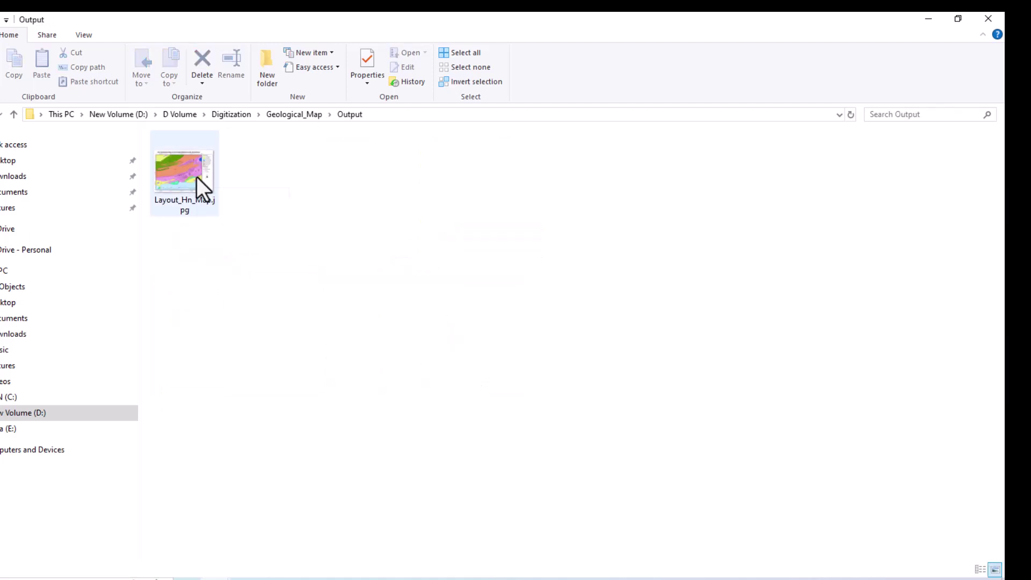
pyautogui.doubleClick(196, 176)
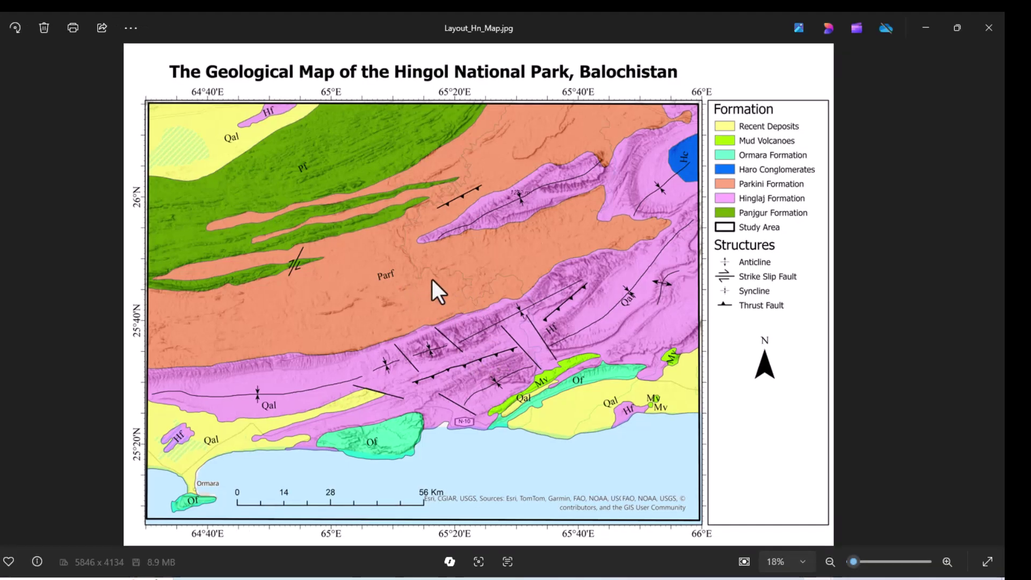
pyautogui.scroll(5, 397, 314)
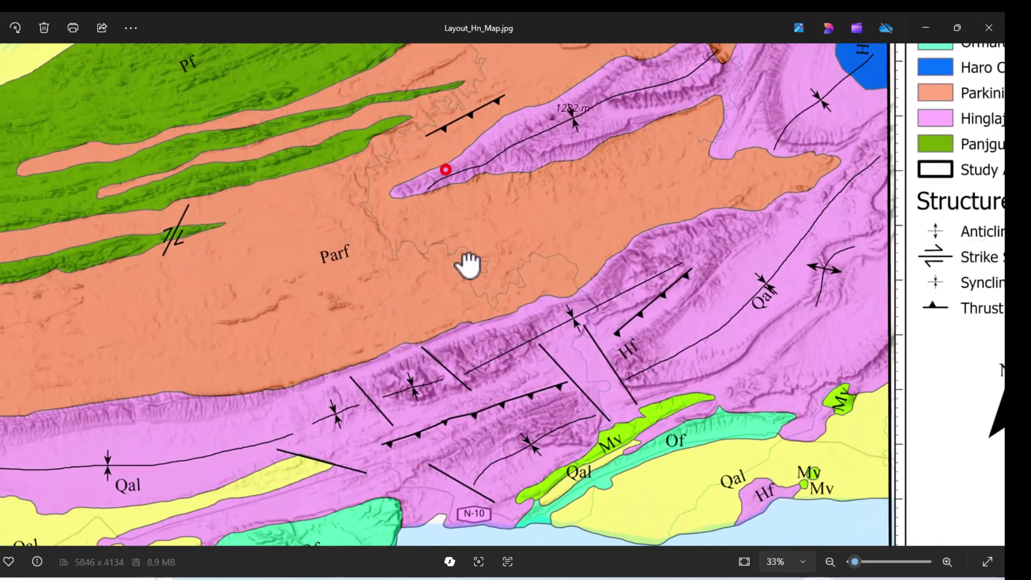
pyautogui.moveTo(468, 265); pyautogui.dragTo(610, 495)
pyautogui.scroll(4, 196, 236)
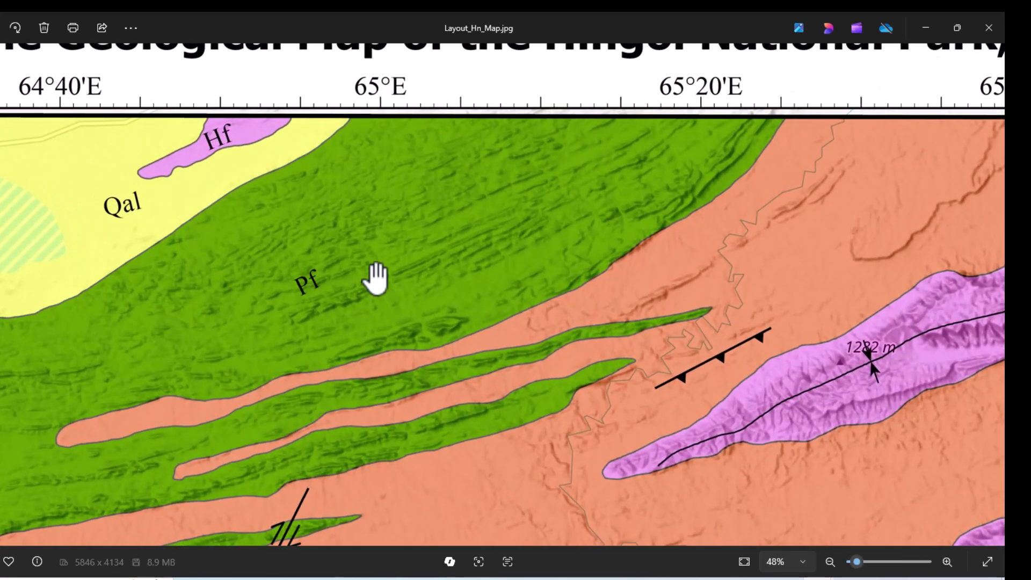